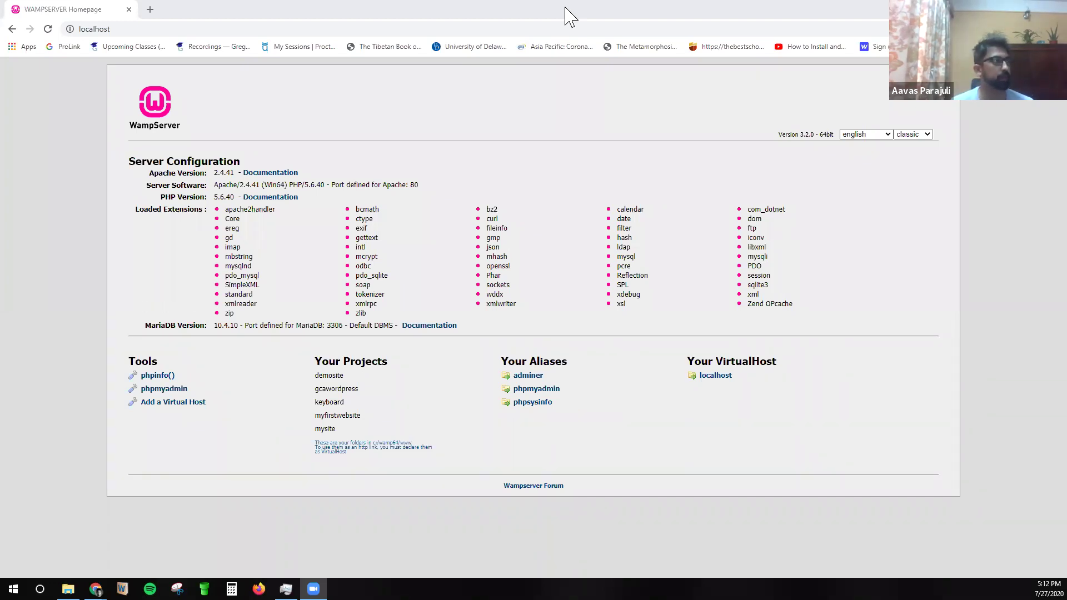
left_click(570, 17)
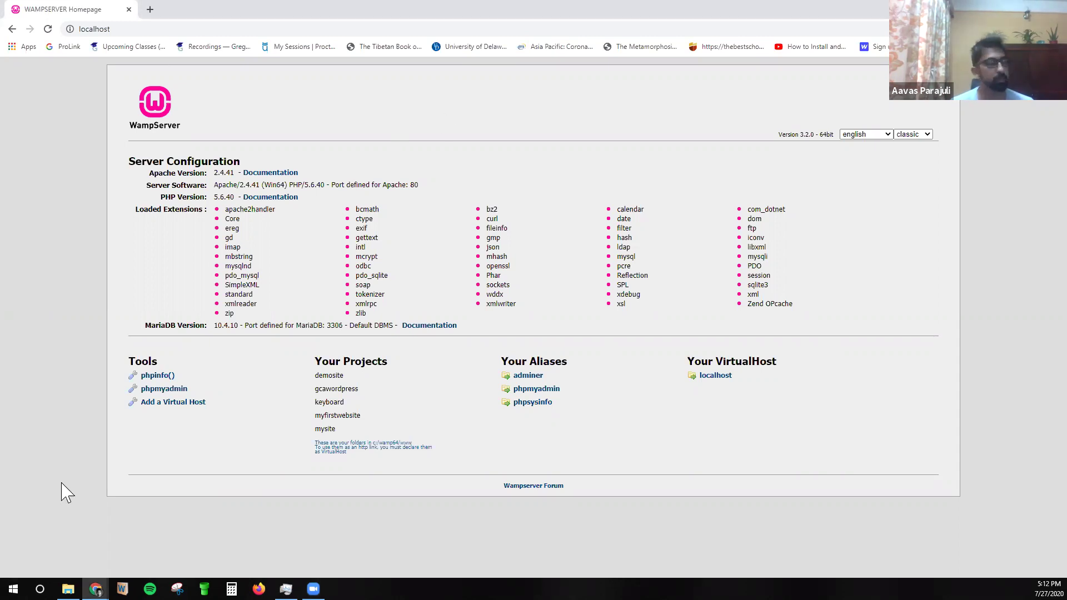
key("super")
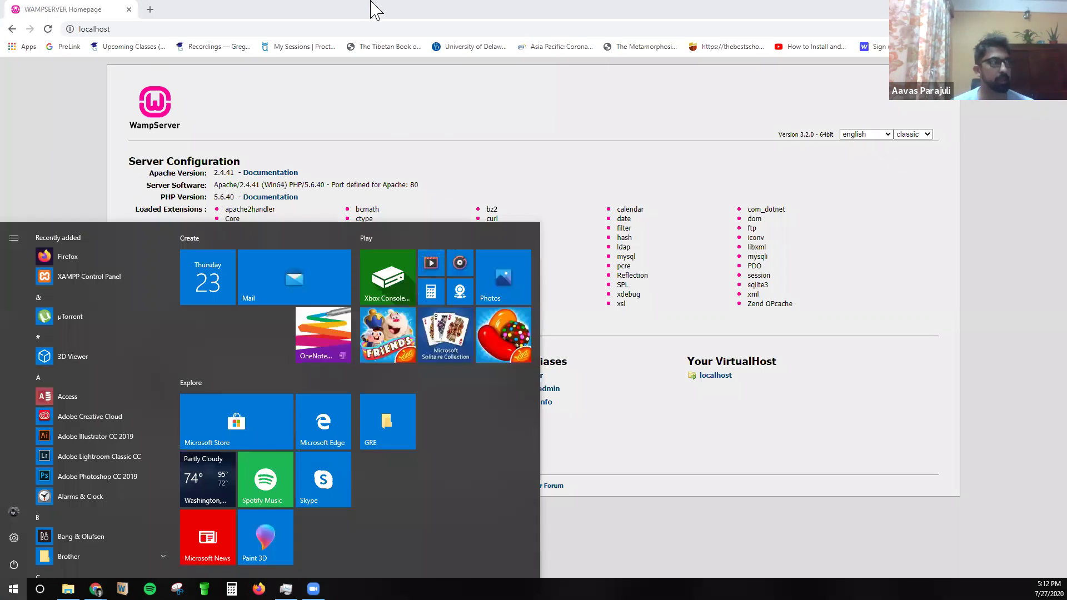
left_click(375, 9)
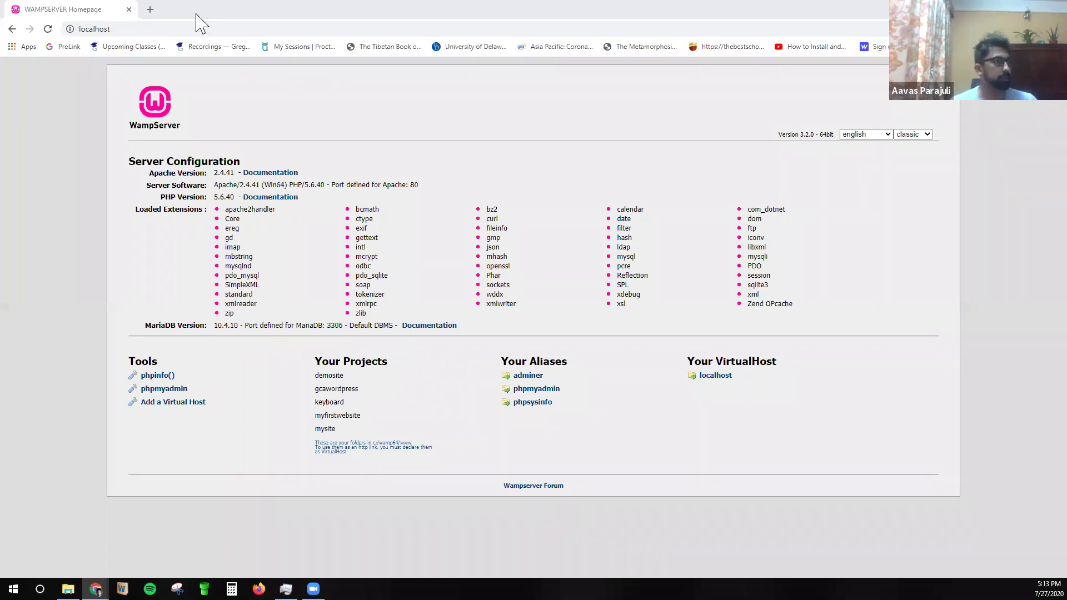
Open the local WordPress site at localhost/demosite.
left_click(152, 32)
type("/demosite")
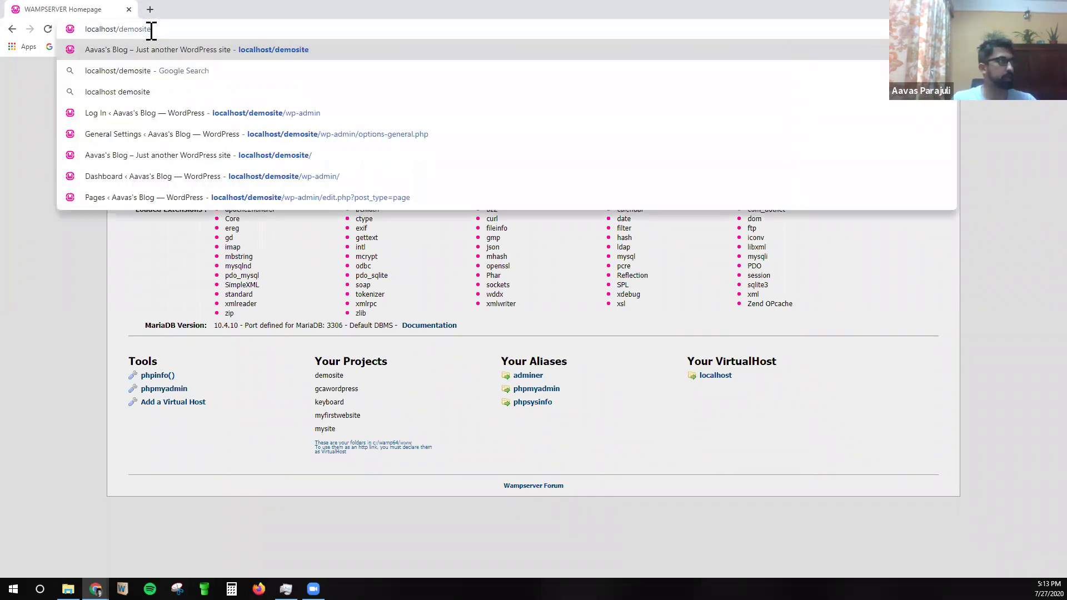
key("Return")
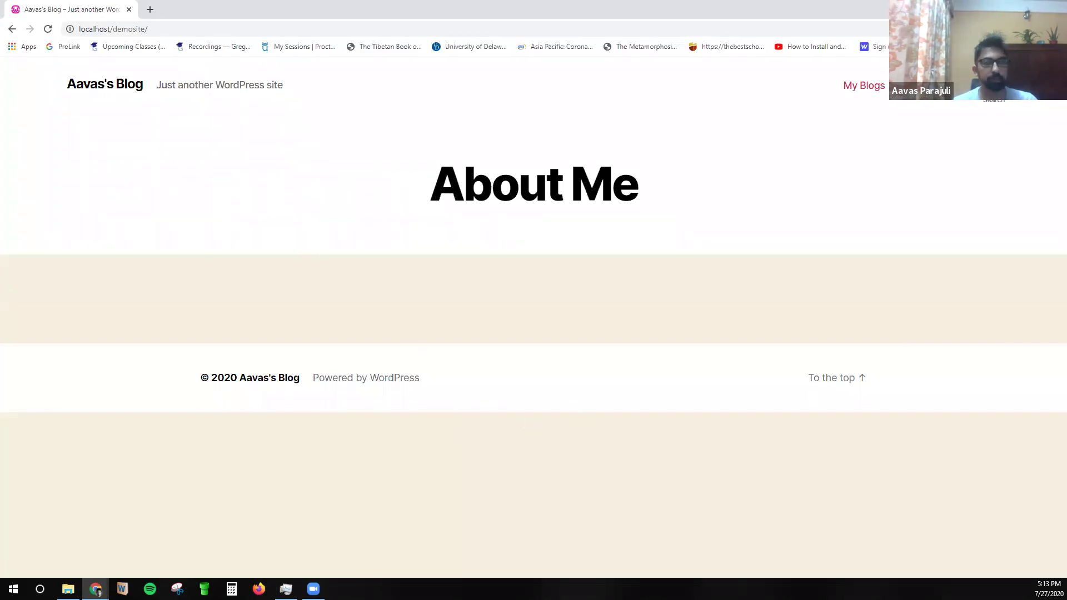
Go to localhost/demosite/wp-admin and log in with the prefilled admin credentials.
left_click(163, 30)
left_click(164, 29)
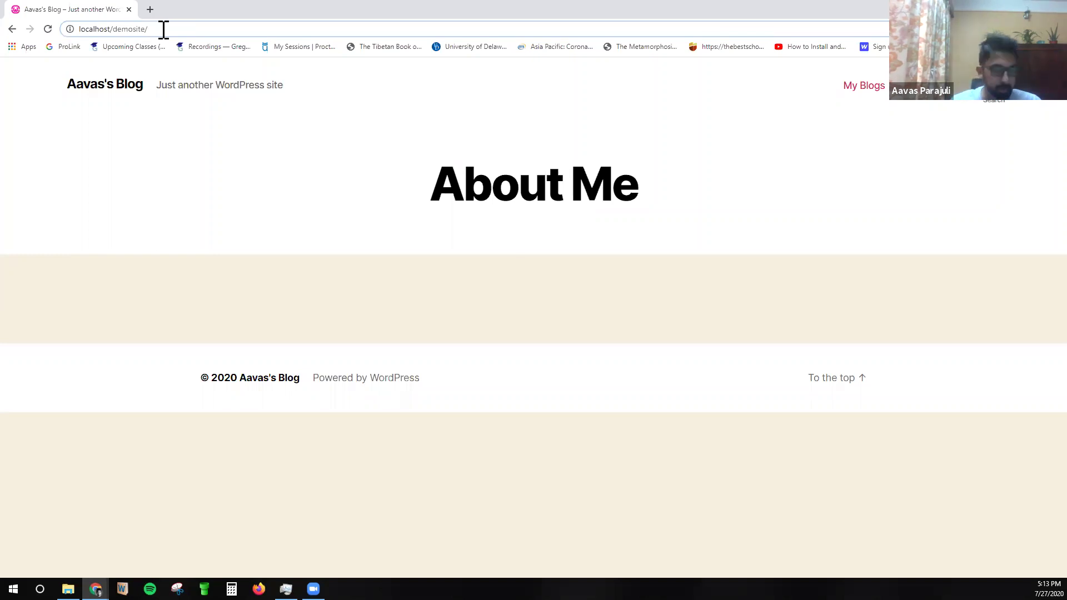
type("wp-admin")
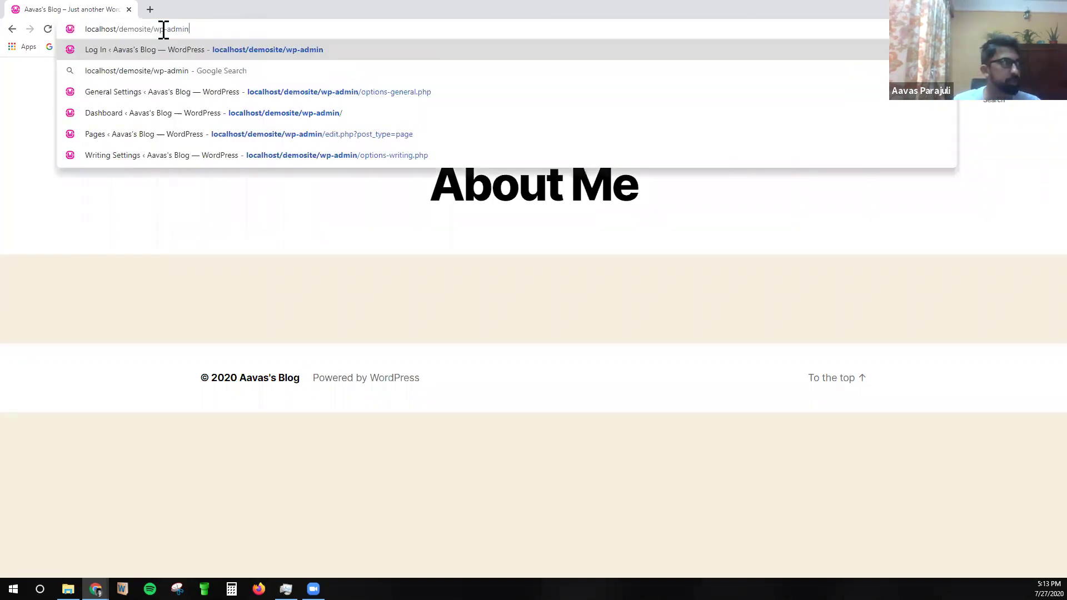
key("Return")
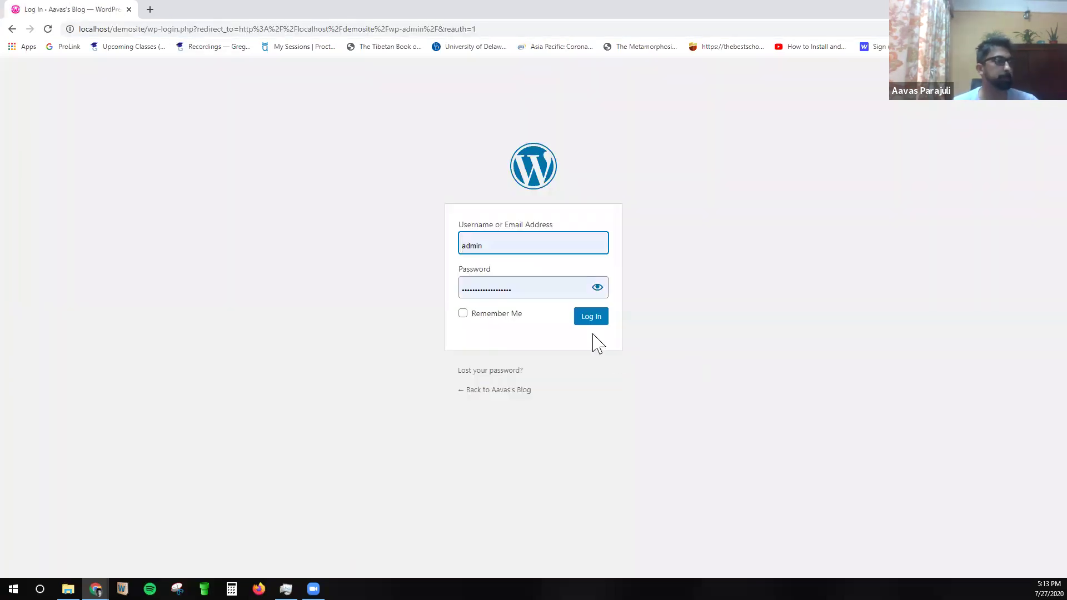
left_click(588, 321)
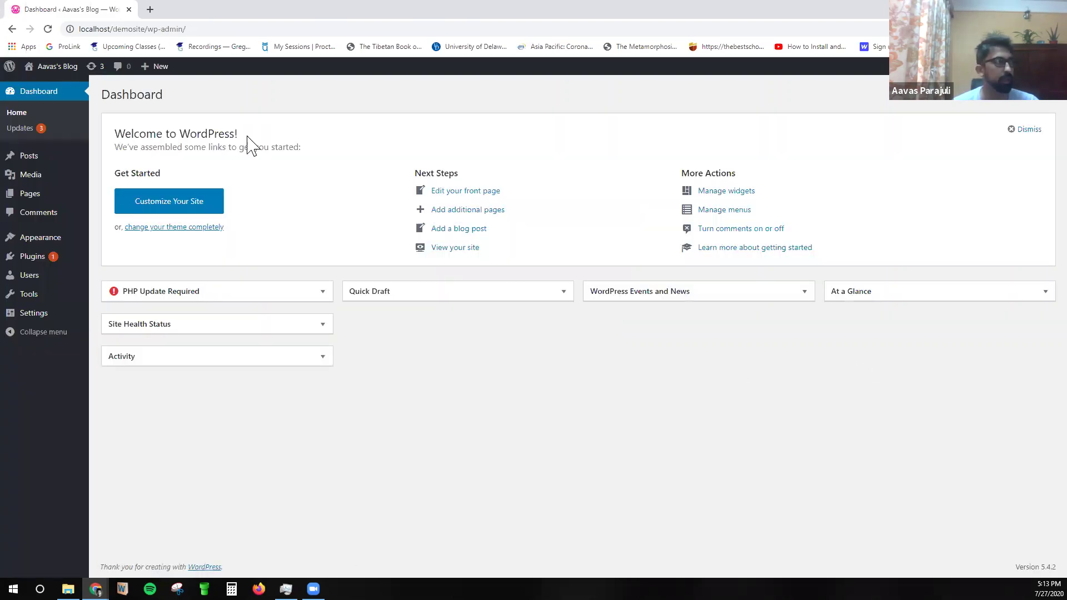
mouse_move(51, 78)
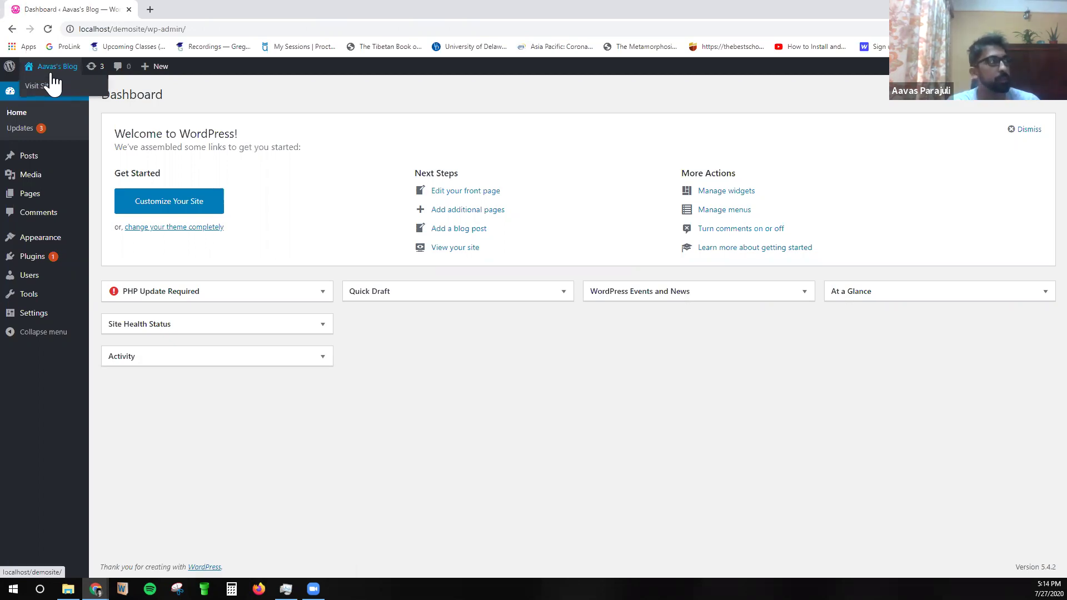
left_click(147, 31)
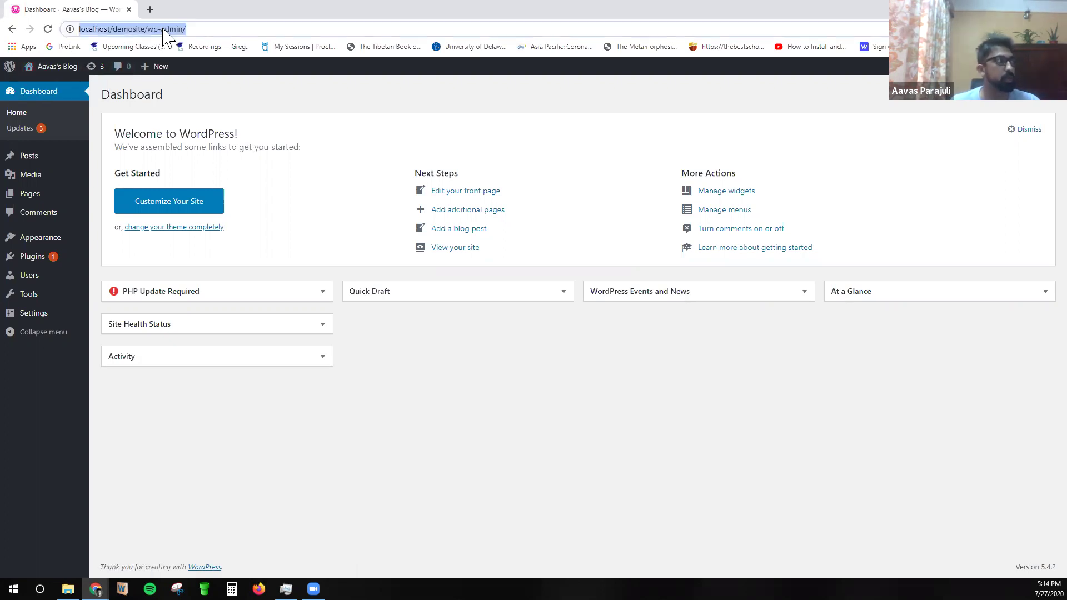
left_click_drag(147, 29, 184, 29)
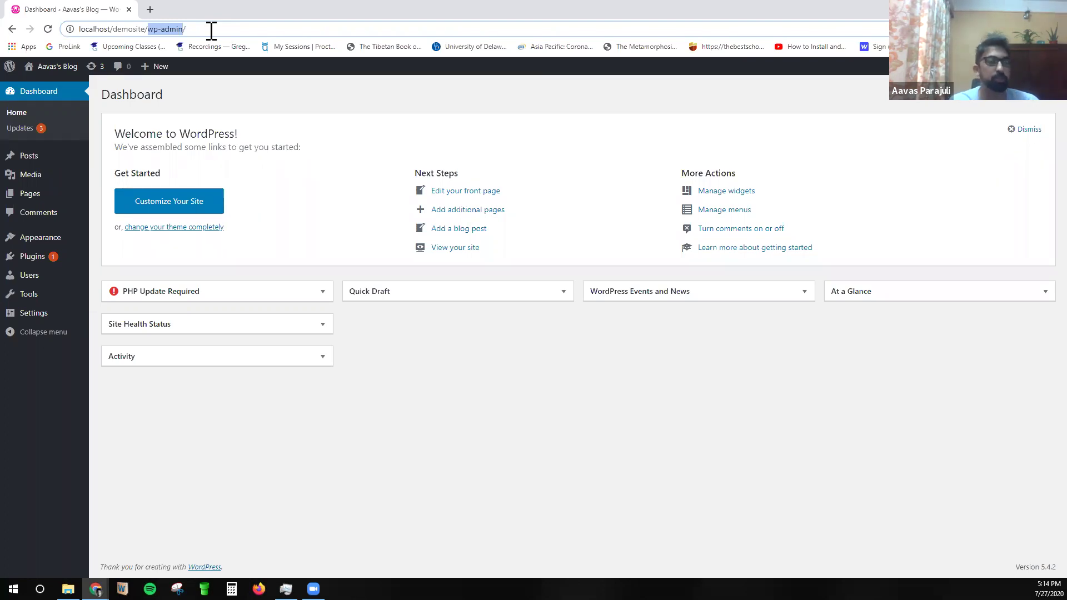
left_click(465, 448)
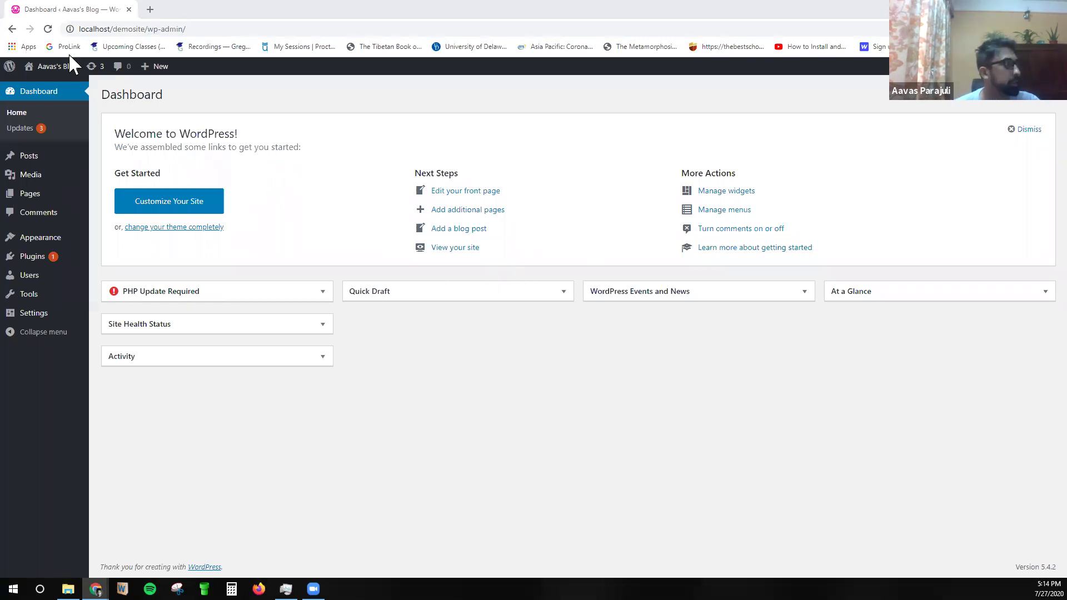
Open the live site in a second browser tab and look through its My Blogs page.
middle_click(59, 83)
left_click(171, 10)
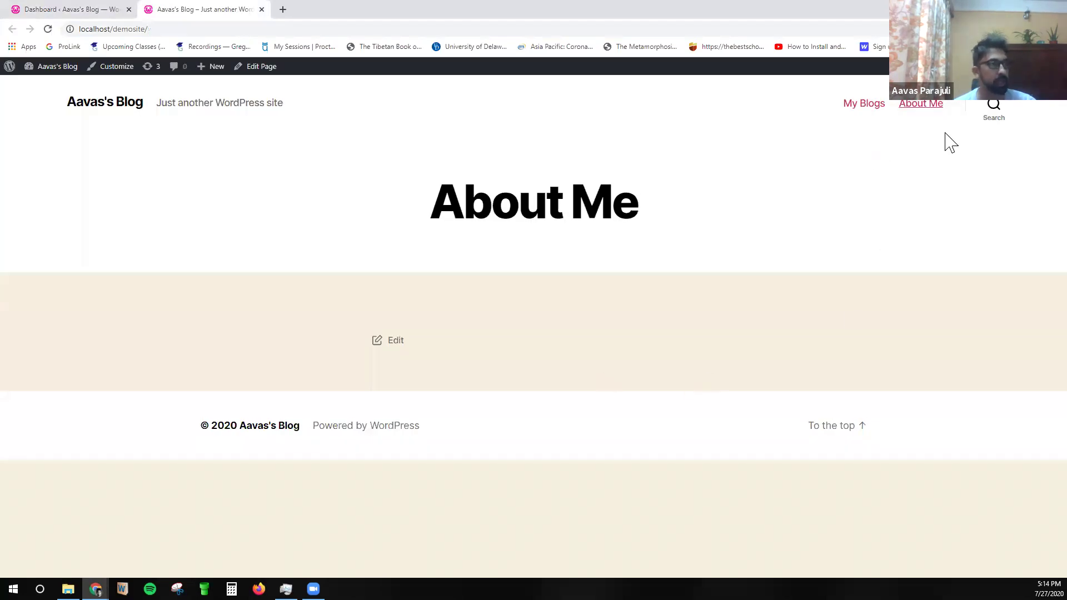
left_click(865, 107)
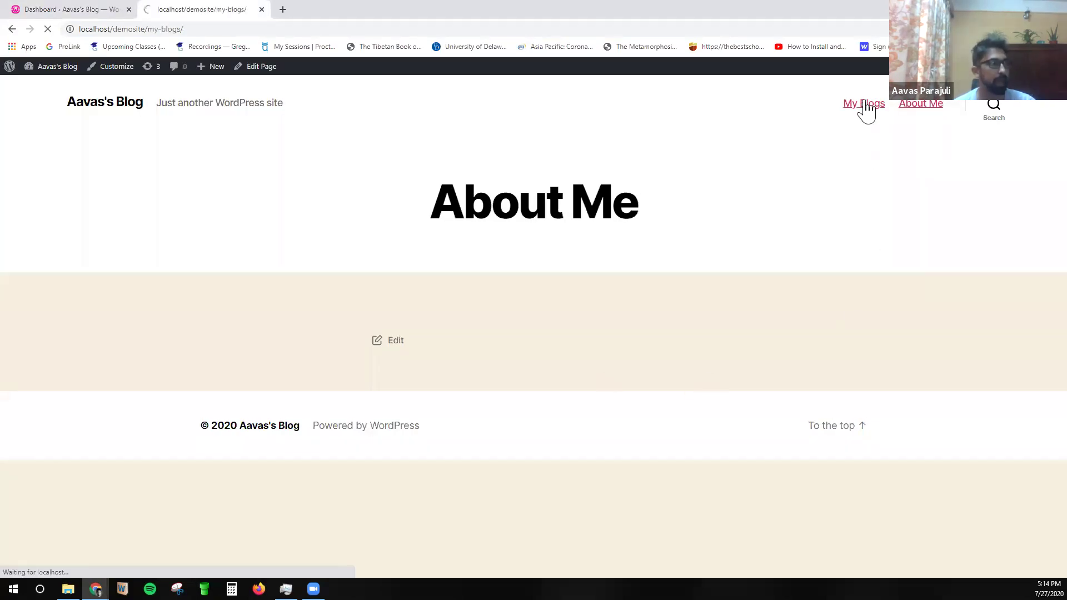
scroll(648, 419, "down", 10)
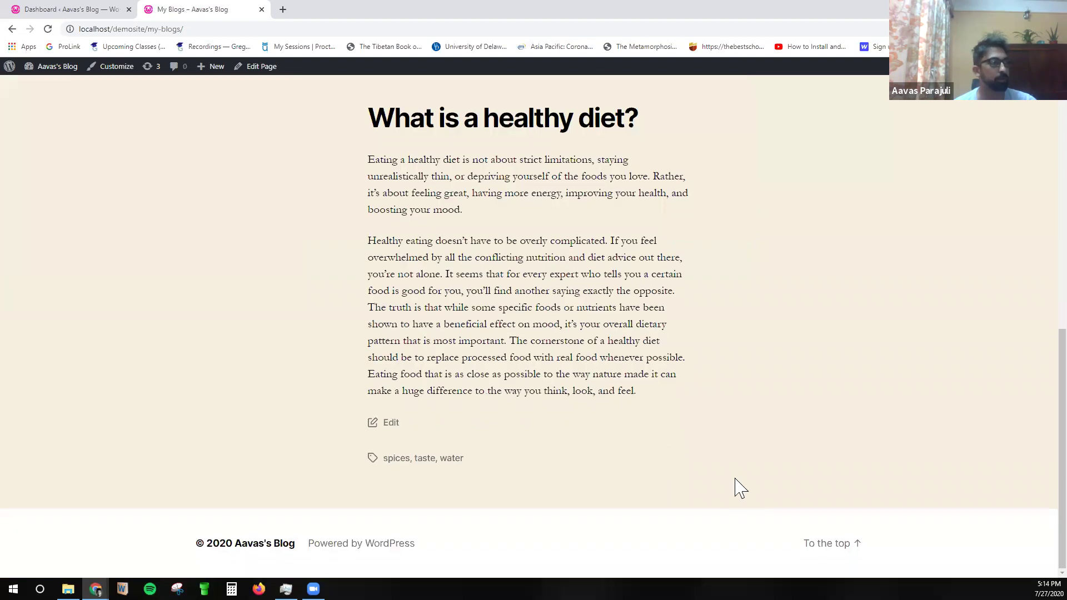
scroll(734, 488, "up", 15)
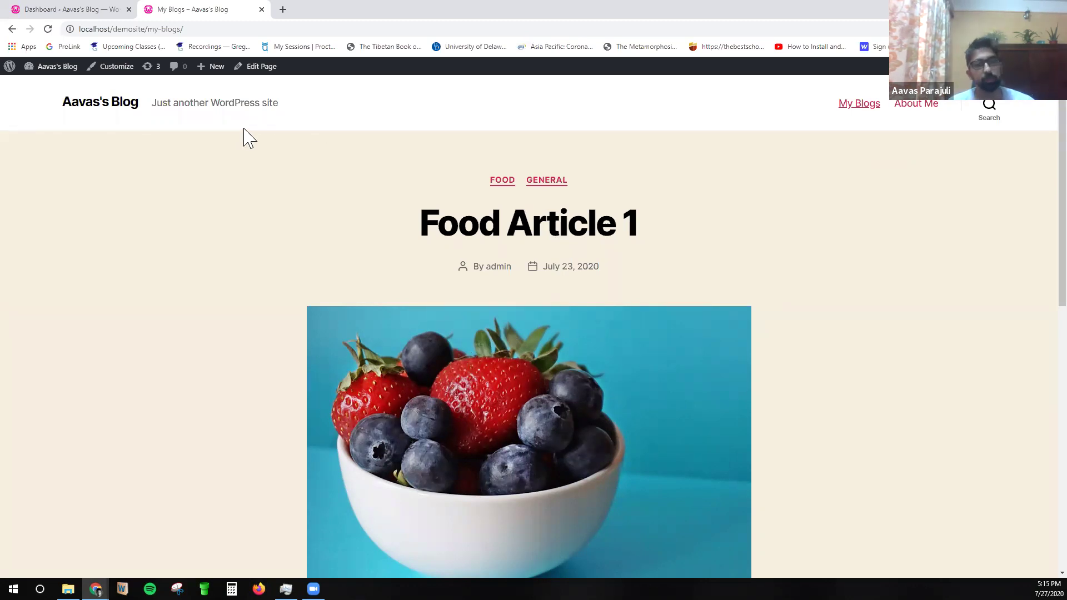
Return from the live site to the dashboard and open the list of all posts.
mouse_move(210, 67)
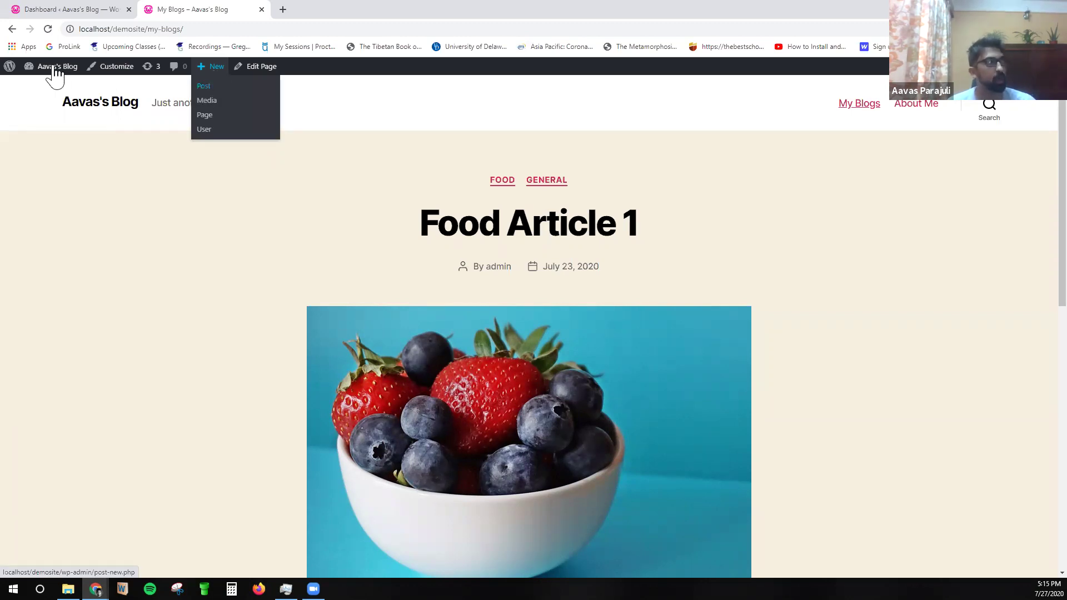
mouse_move(50, 72)
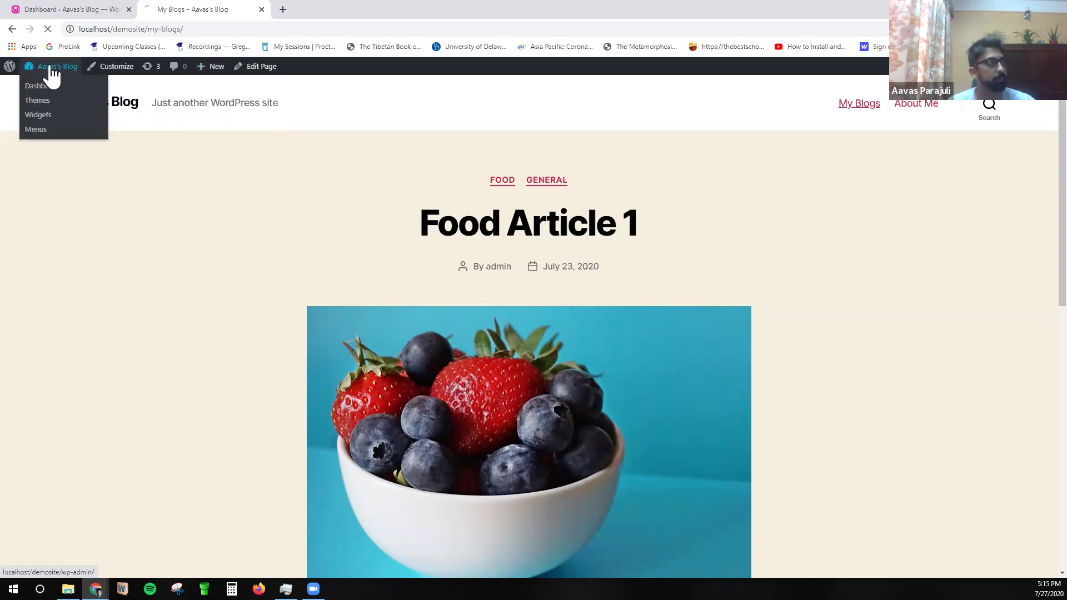
left_click(50, 72)
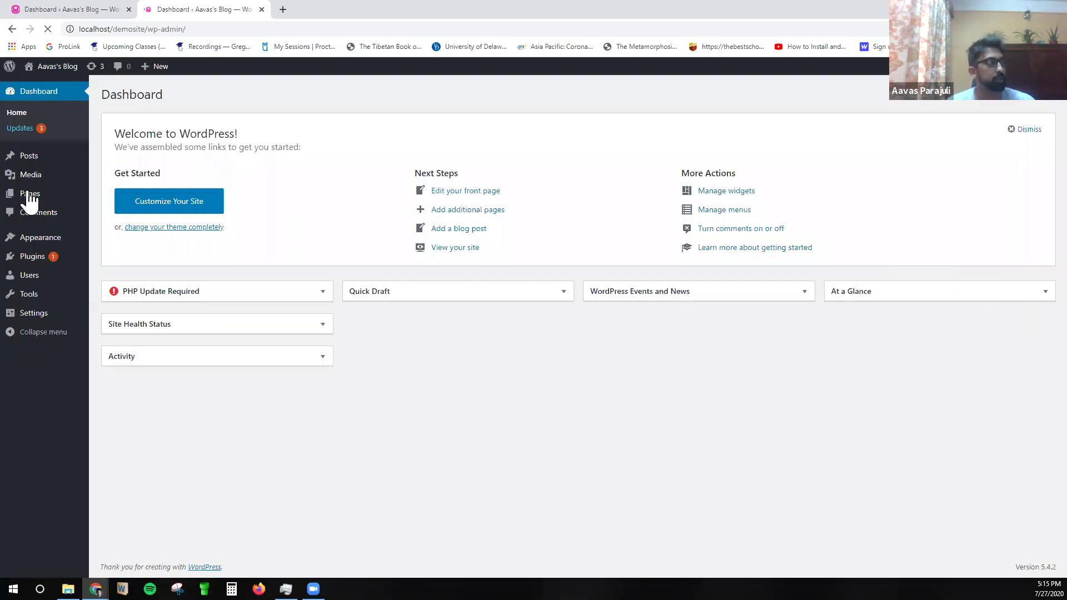
mouse_move(29, 159)
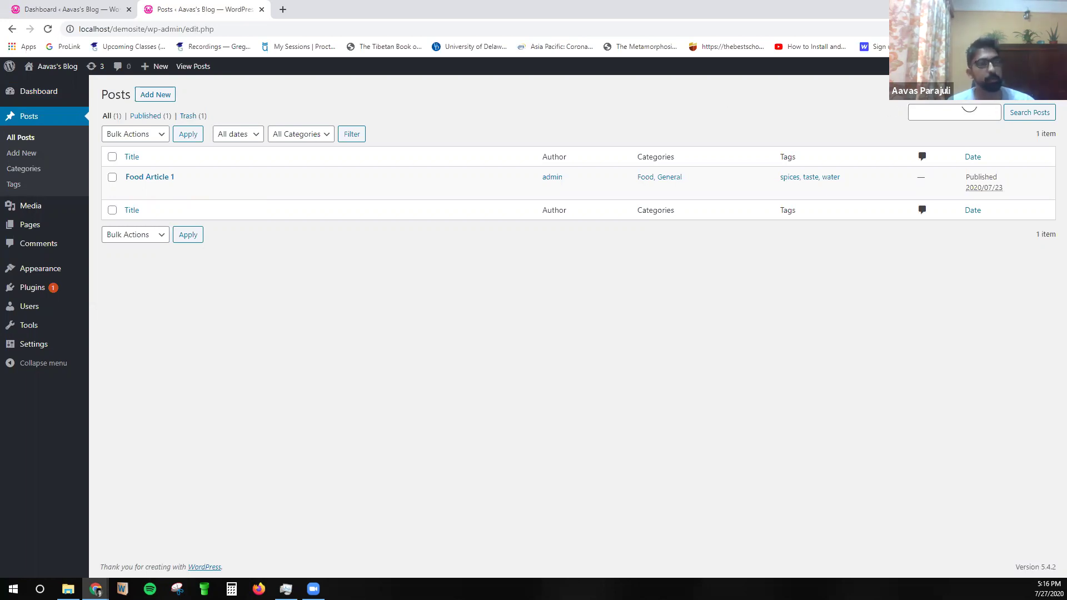
Examine the posts list's Screen Options for columns, items per page and view mode, leaving them collapsed.
left_click(970, 92)
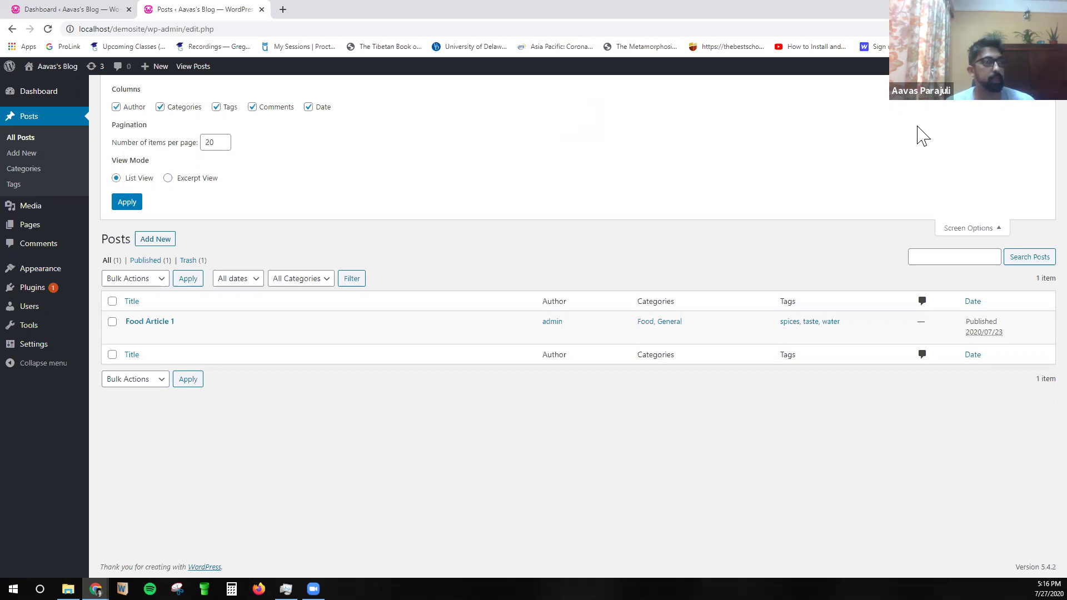
left_click(972, 229)
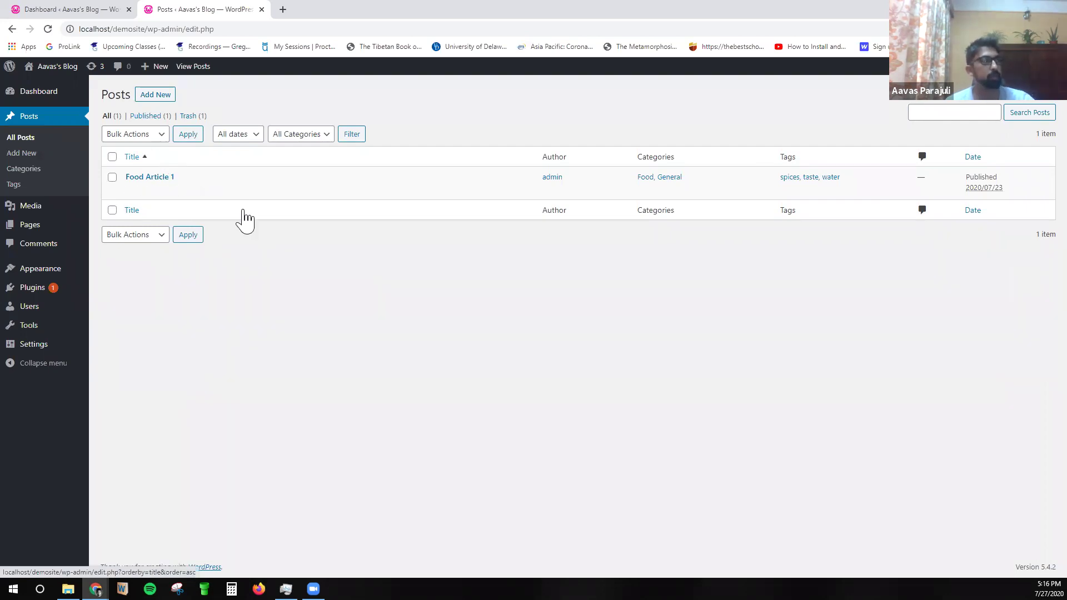
mouse_move(48, 253)
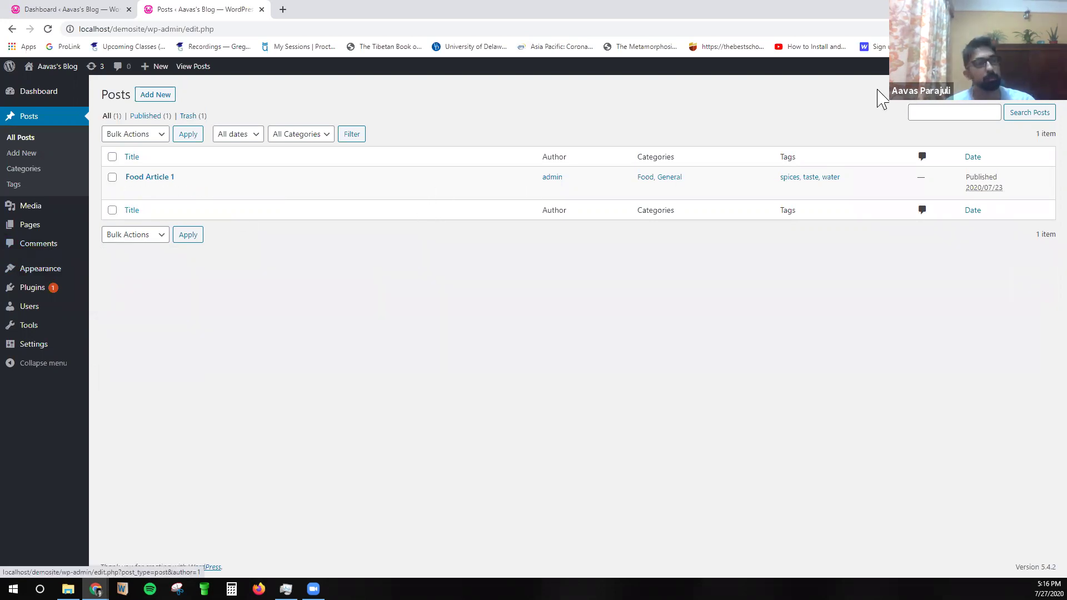
left_click(970, 83)
left_click(211, 142)
left_click(265, 176)
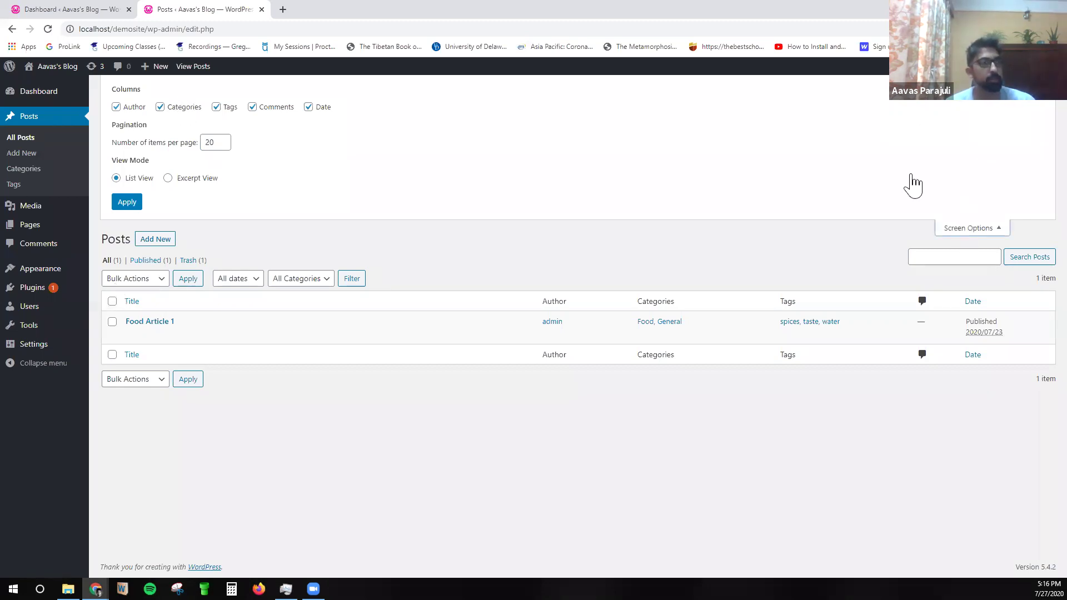
left_click(971, 228)
left_click(972, 82)
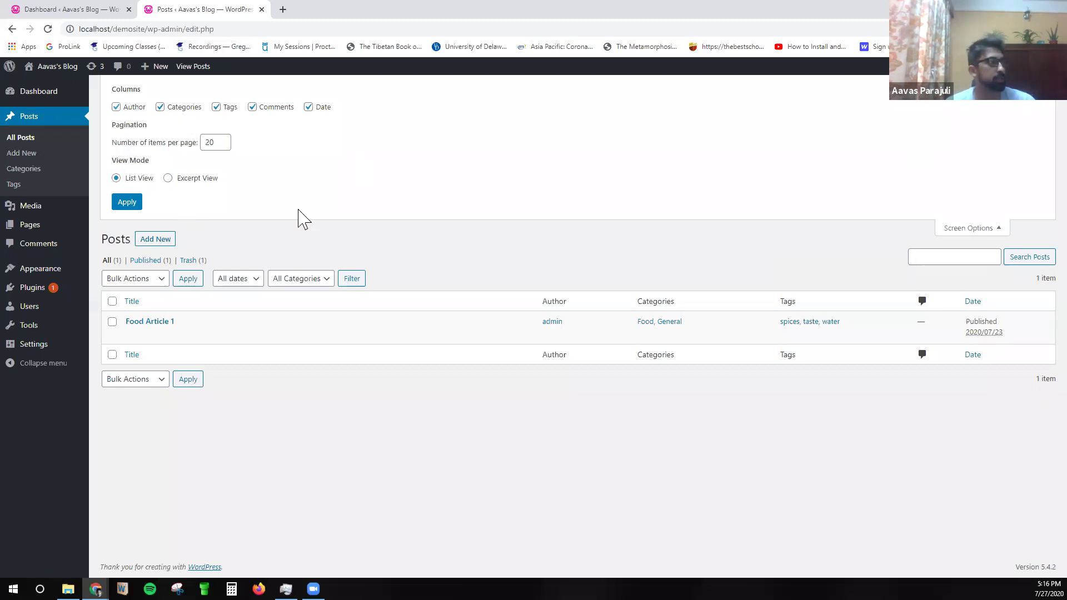
left_click(970, 228)
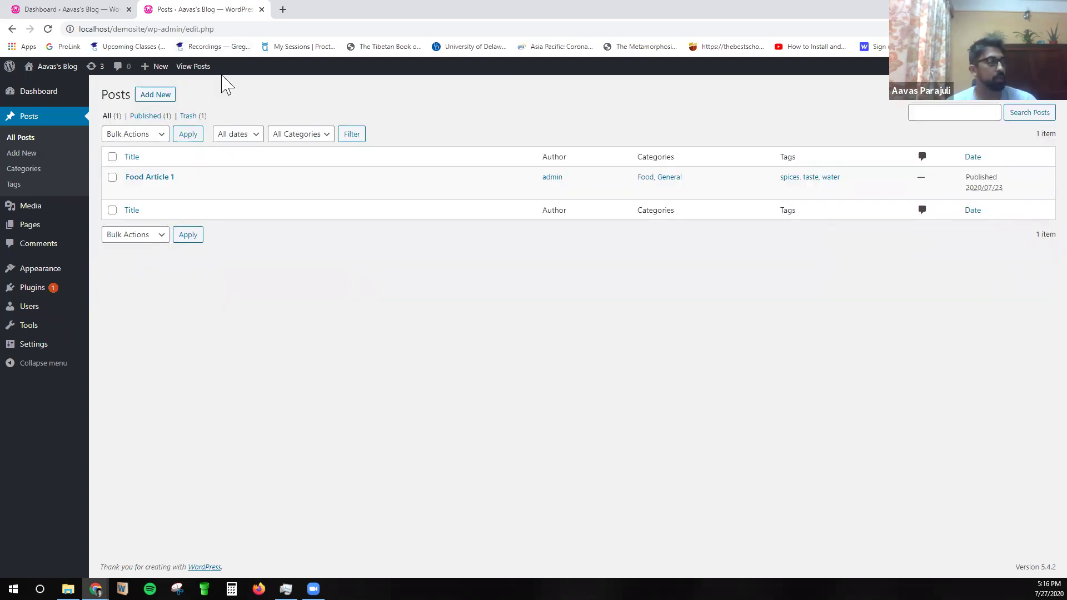
Edit the post Food Article 1, replacing its title with the heading text "What is a healthy diet?" cut from the body.
left_click(131, 191)
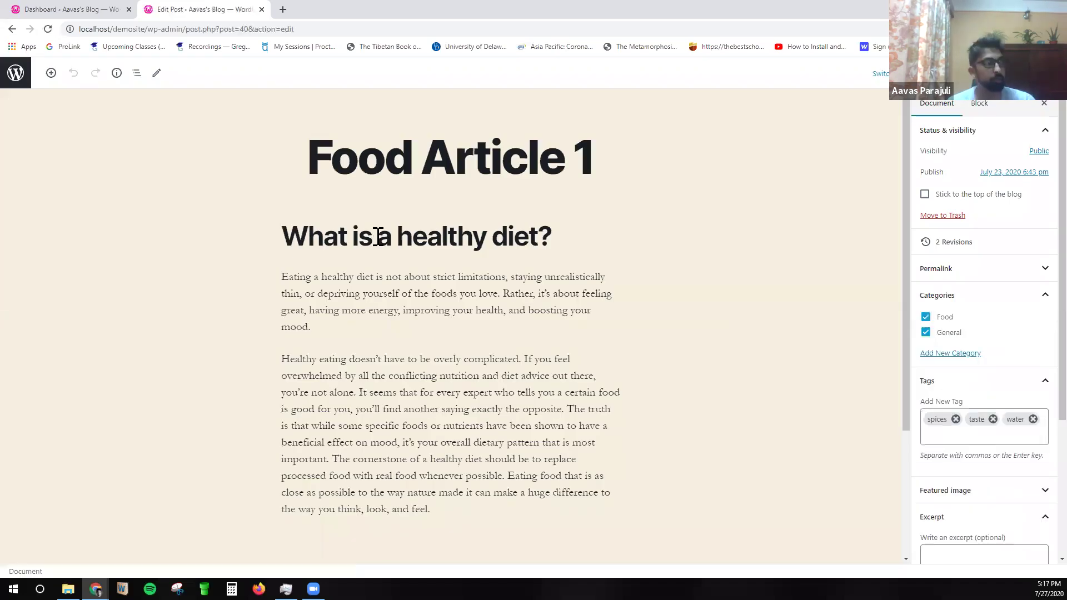
triple_click(377, 236)
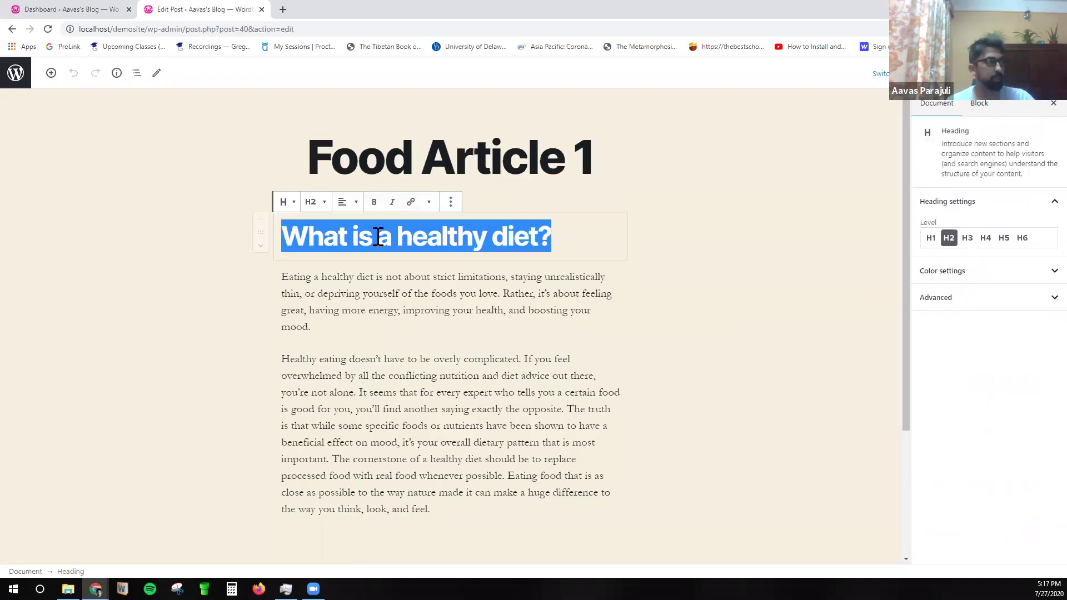
key("ctrl+x")
triple_click(461, 158)
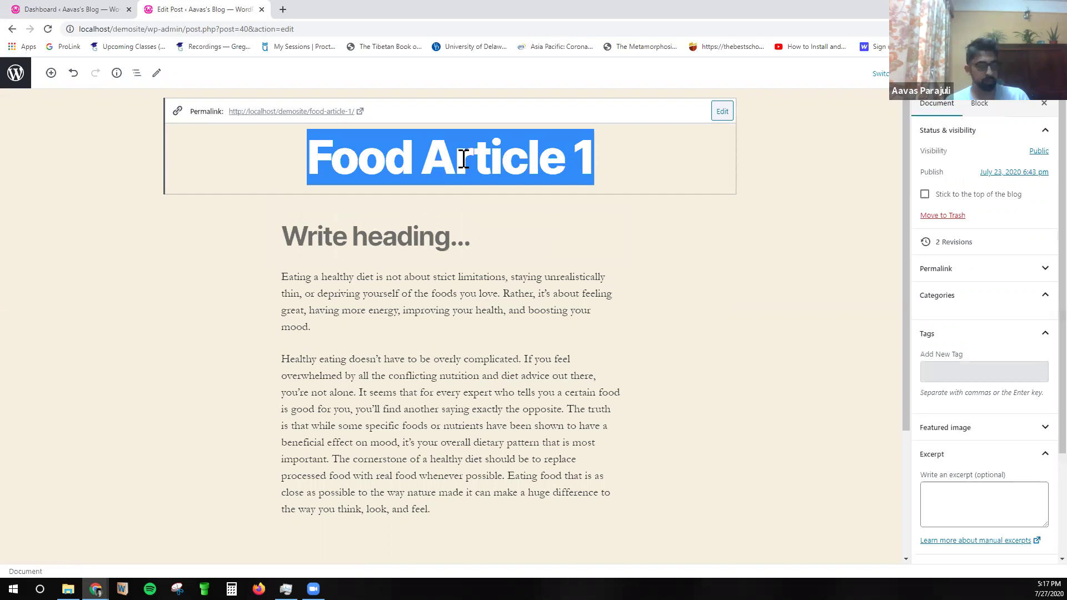
key("ctrl+v")
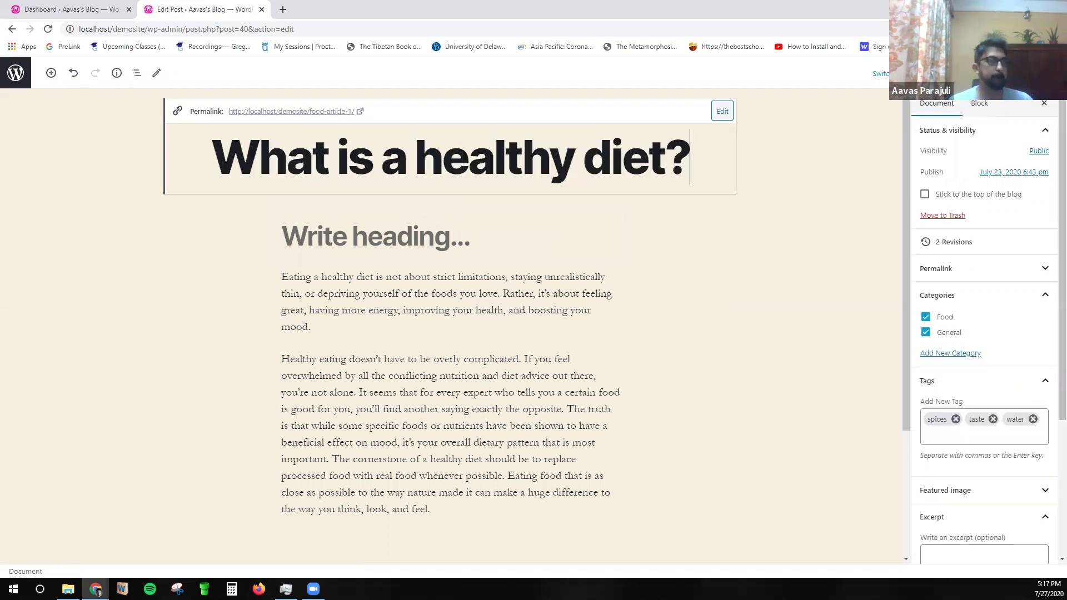
Check the post's featured image and categories, and update the published post.
scroll(1004, 398, "down", 3)
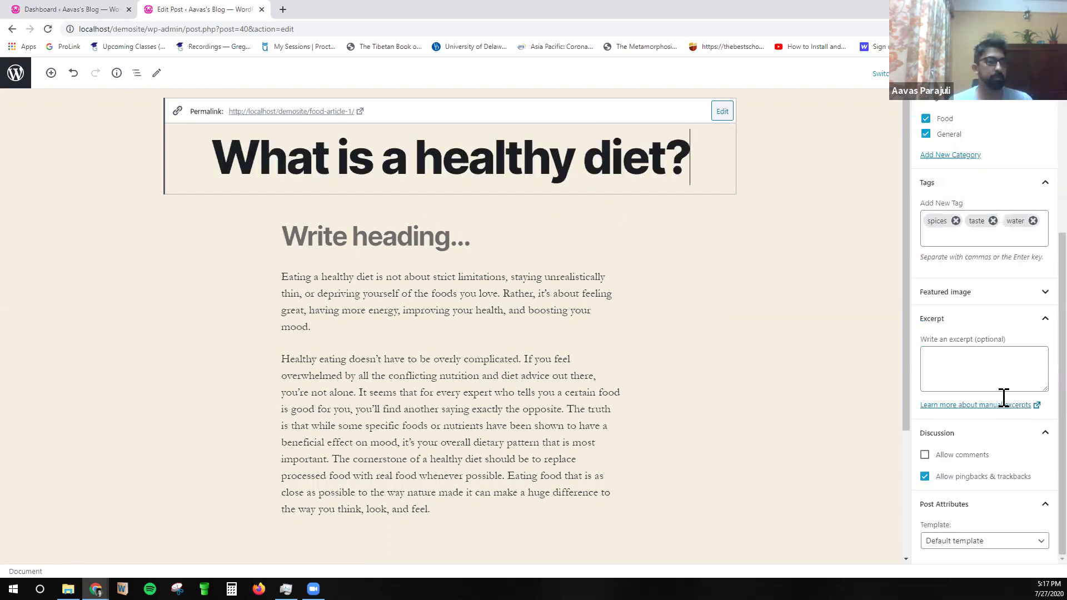
left_click(965, 295)
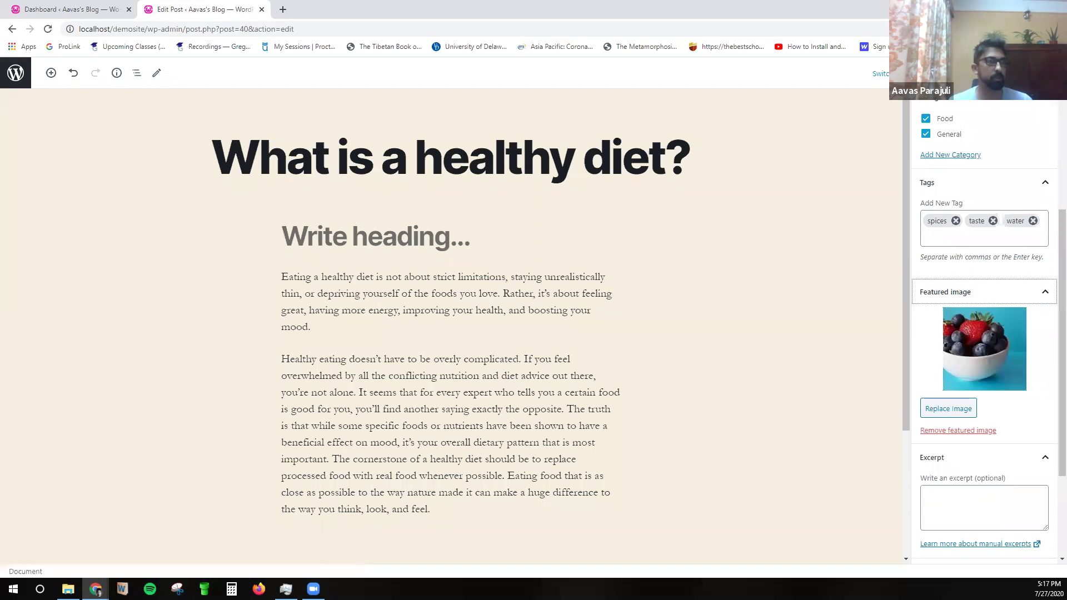
scroll(950, 234, "up", 3)
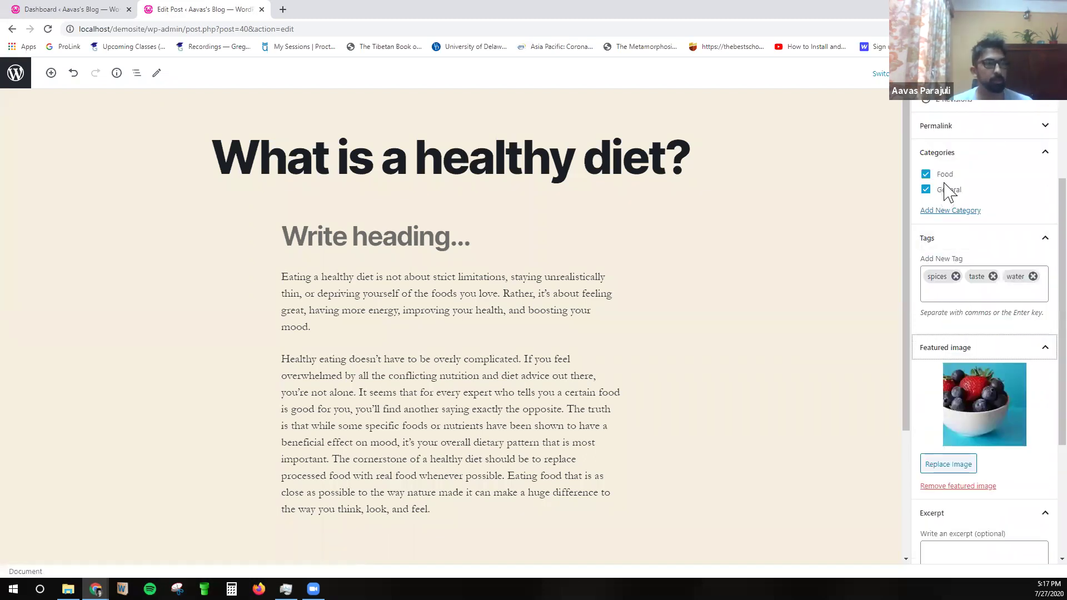
scroll(954, 176, "up", 3)
left_click(911, 73)
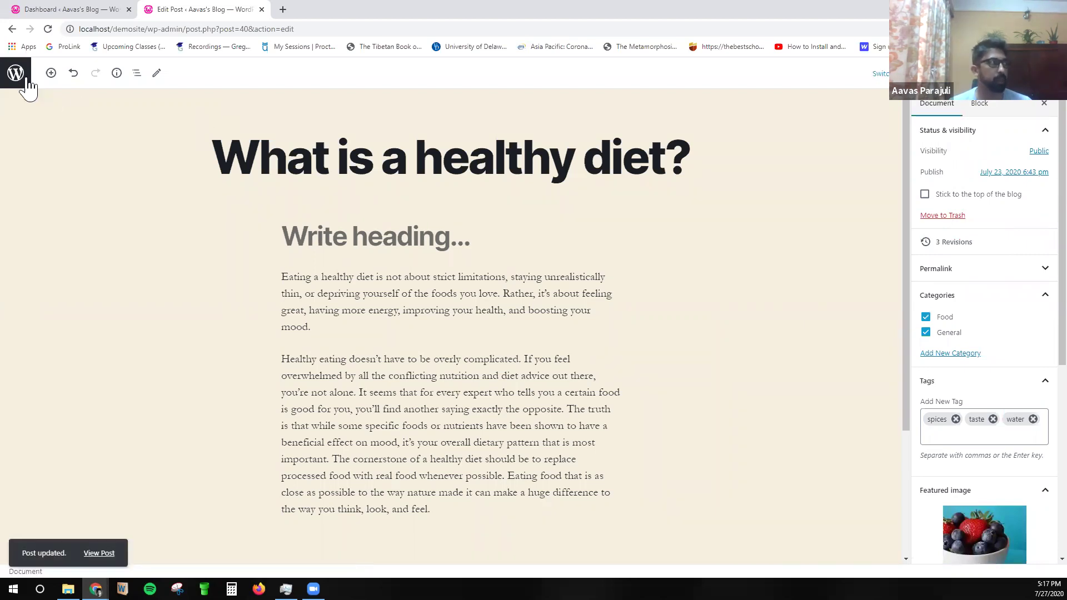
Look over the healthy diet post's empty heading and its two body paragraphs in the editor.
scroll(420, 361, "down", 3)
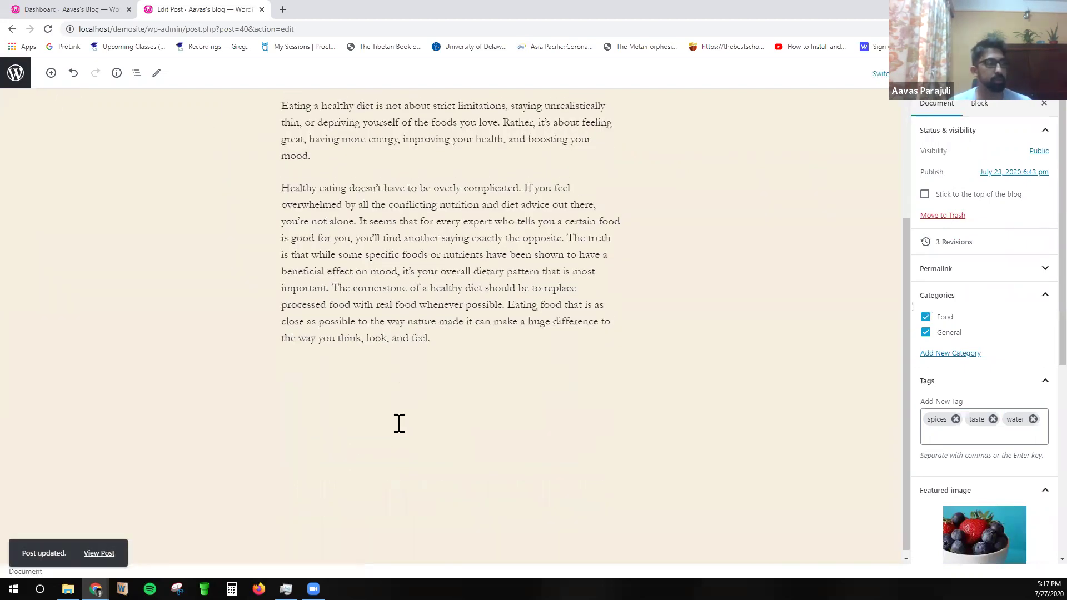
scroll(515, 274, "up", 3)
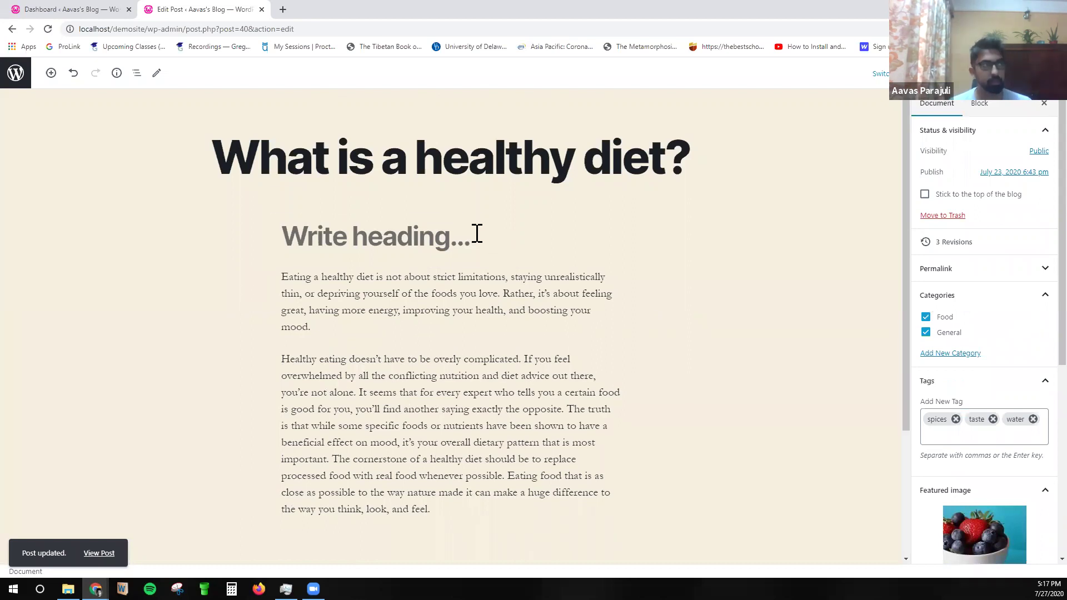
left_click(477, 234)
left_click(695, 300)
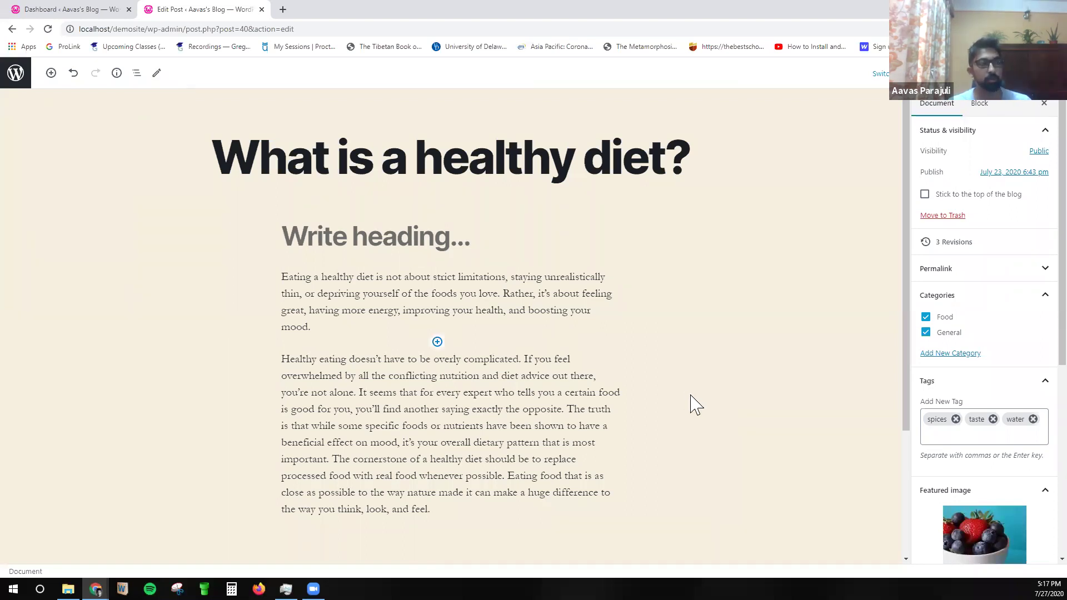
scroll(612, 383, "down", 1)
scroll(521, 356, "down", 1)
scroll(469, 352, "up", 1)
left_click(469, 353)
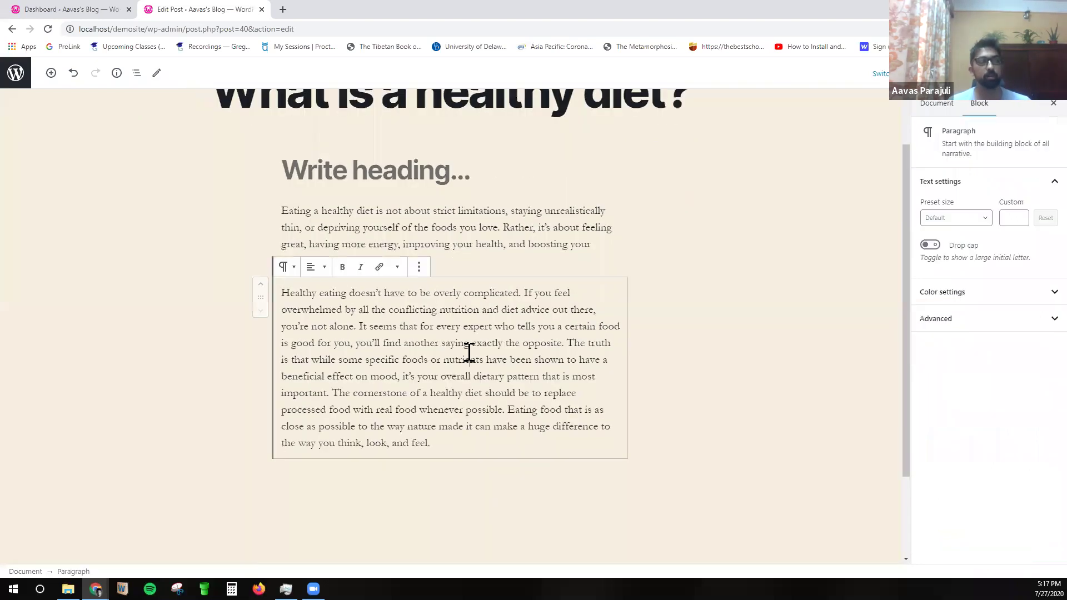
scroll(464, 384, "down", 2)
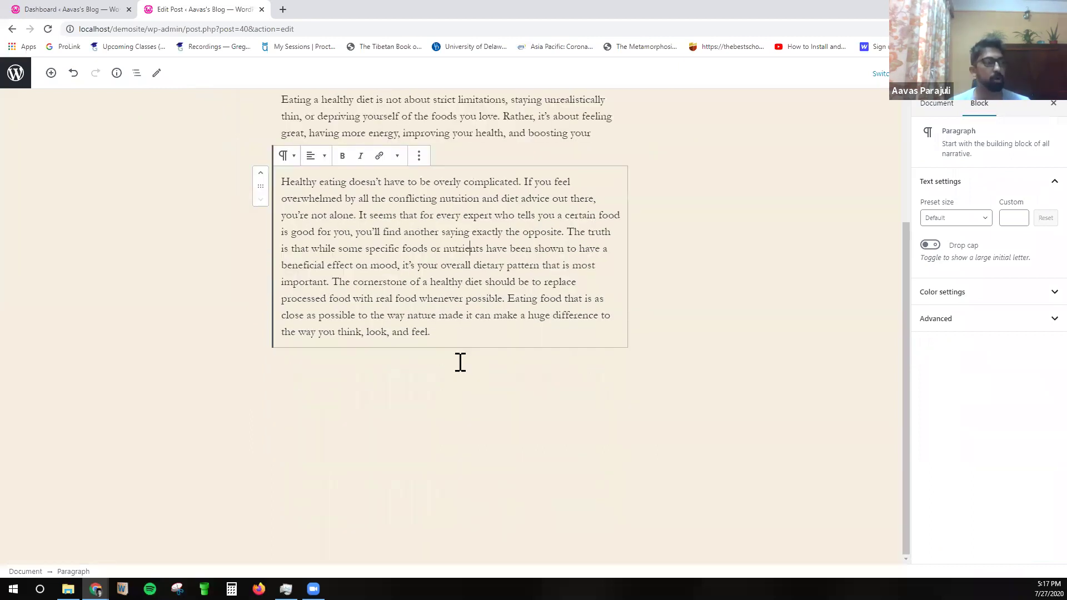
left_click(636, 344)
left_click(621, 319)
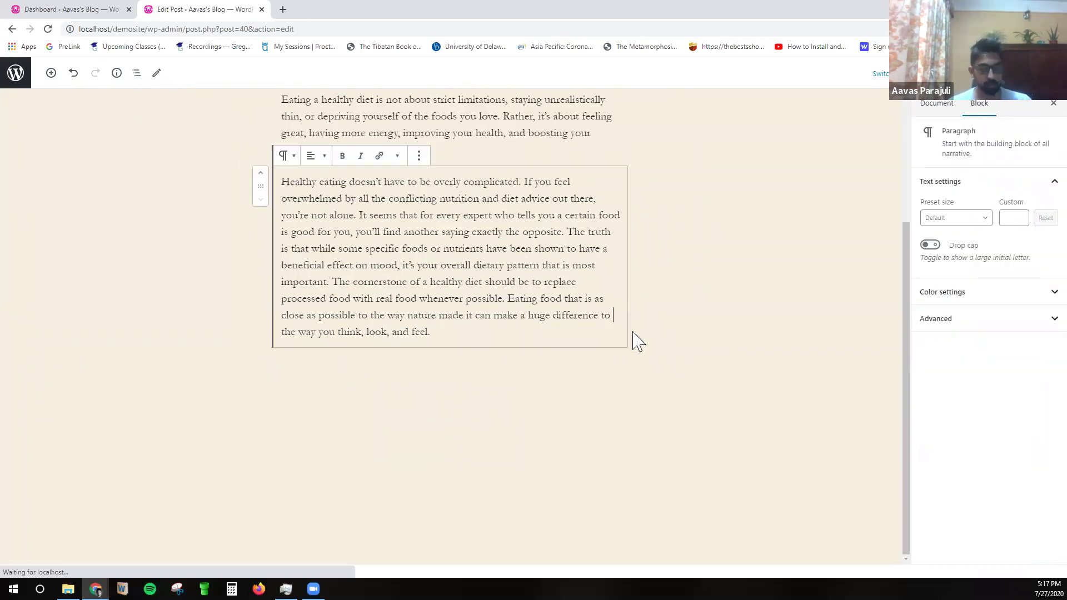
left_click(636, 341)
scroll(433, 291, "up", 2)
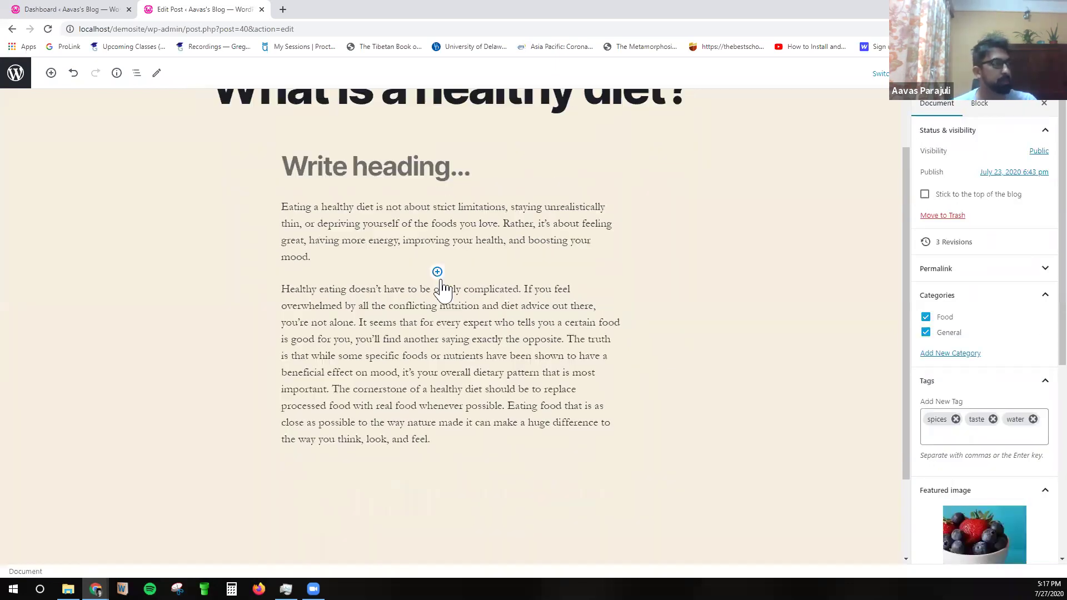
Examine the block types available for insertion between the two paragraphs, without adding one, and review the post body again.
left_click(437, 277)
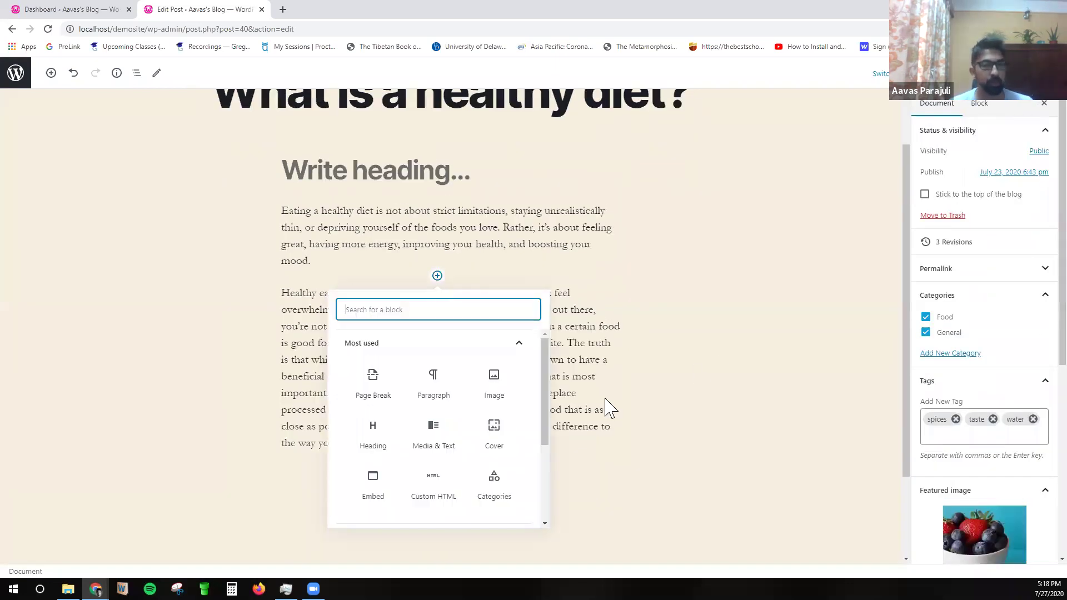
key("Escape")
scroll(315, 287, "up", 1)
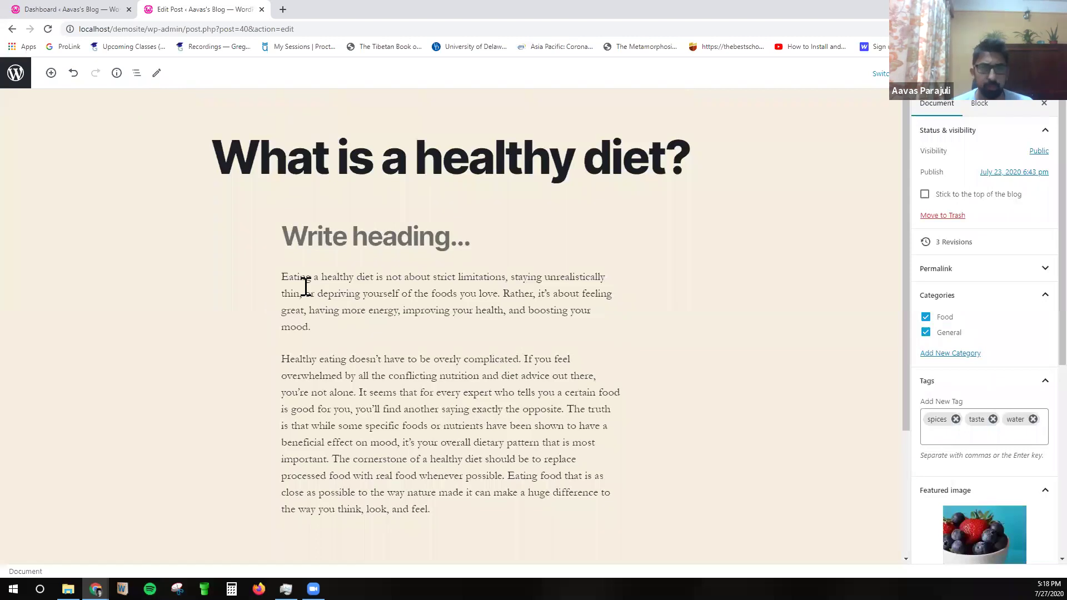
scroll(298, 307, "down", 1)
scroll(203, 289, "down", 2)
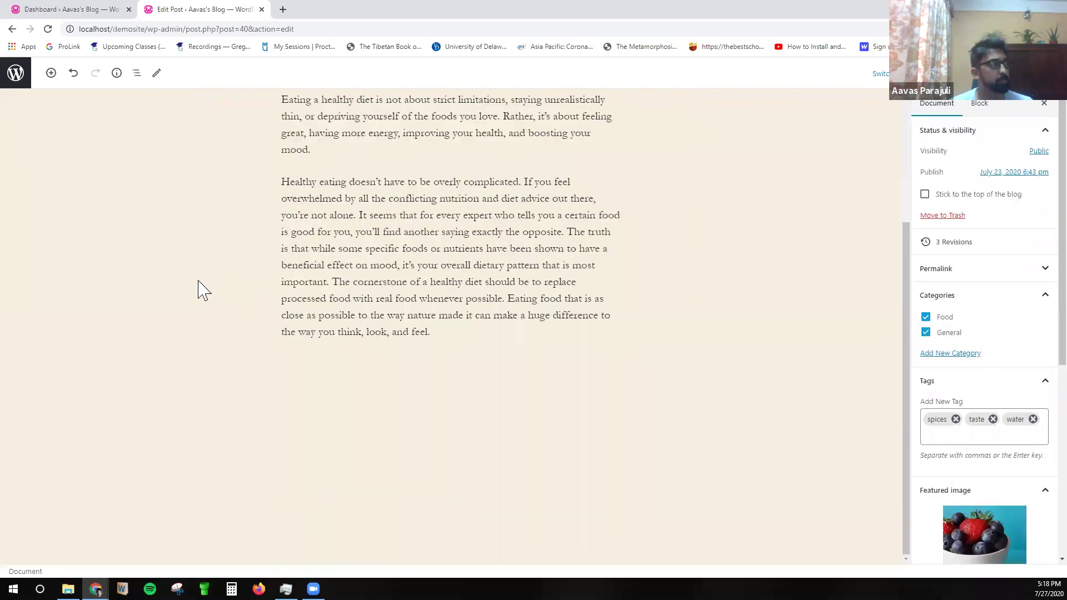
scroll(424, 322, "up", 2)
scroll(452, 315, "up", 1)
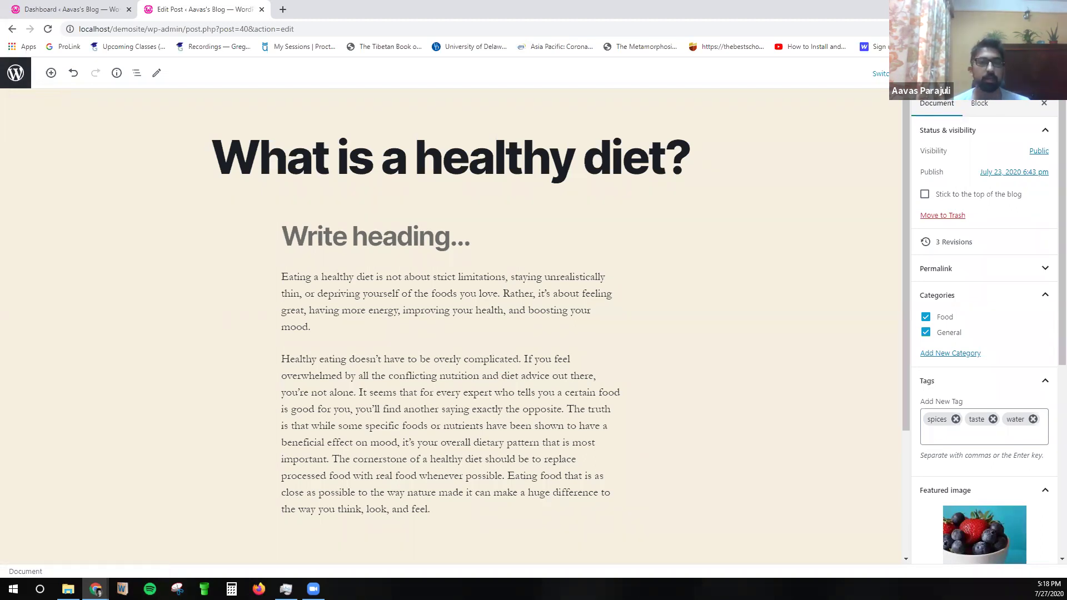
Check the heading level and other block settings of the empty heading, leaving it unselected.
left_click(368, 242)
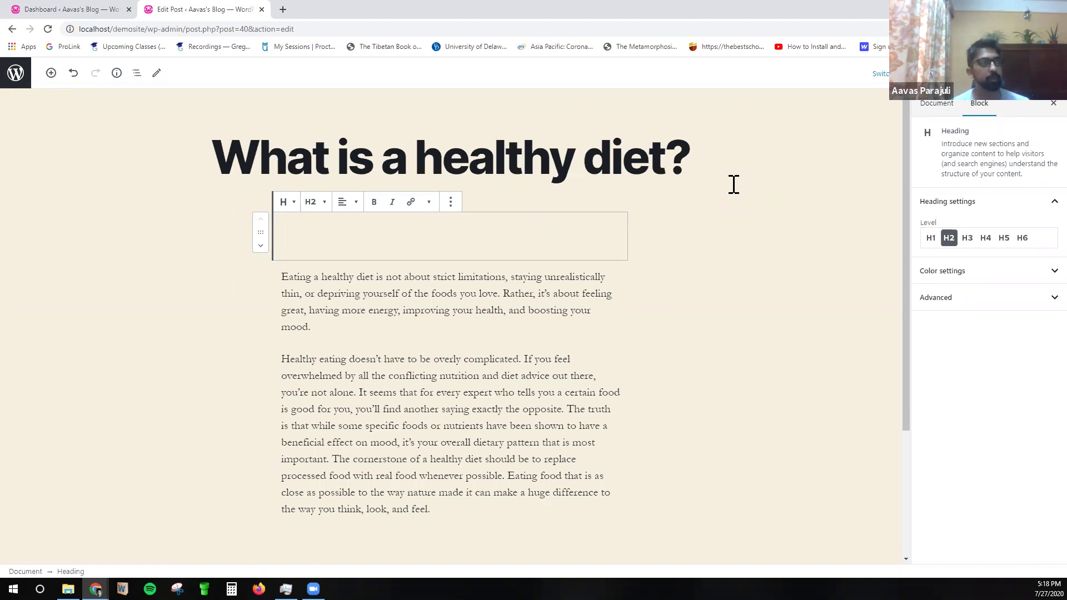
left_click(834, 317)
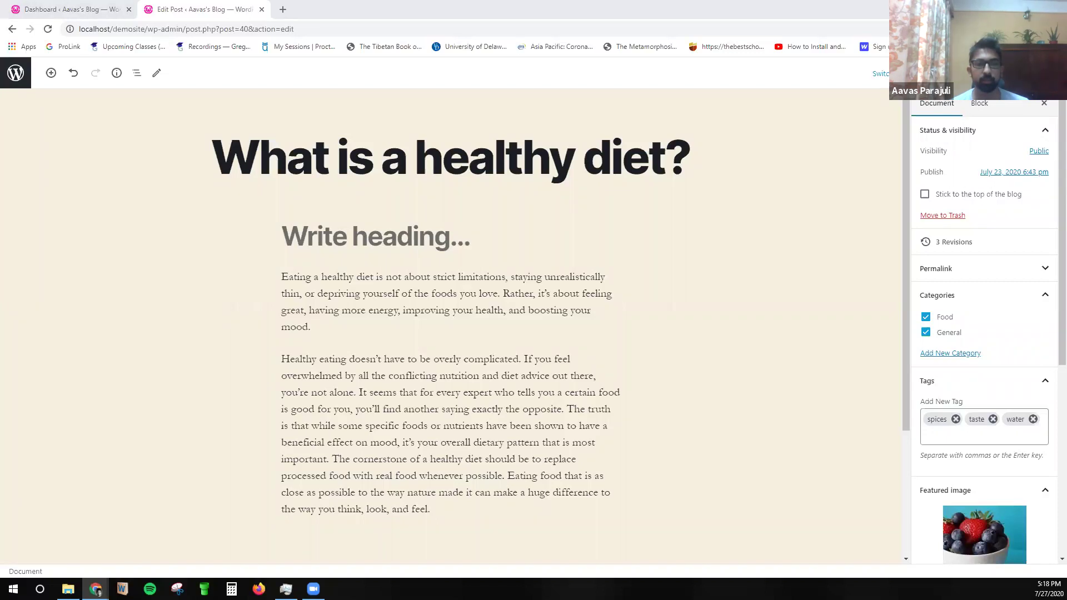
scroll(448, 305, "down", 1)
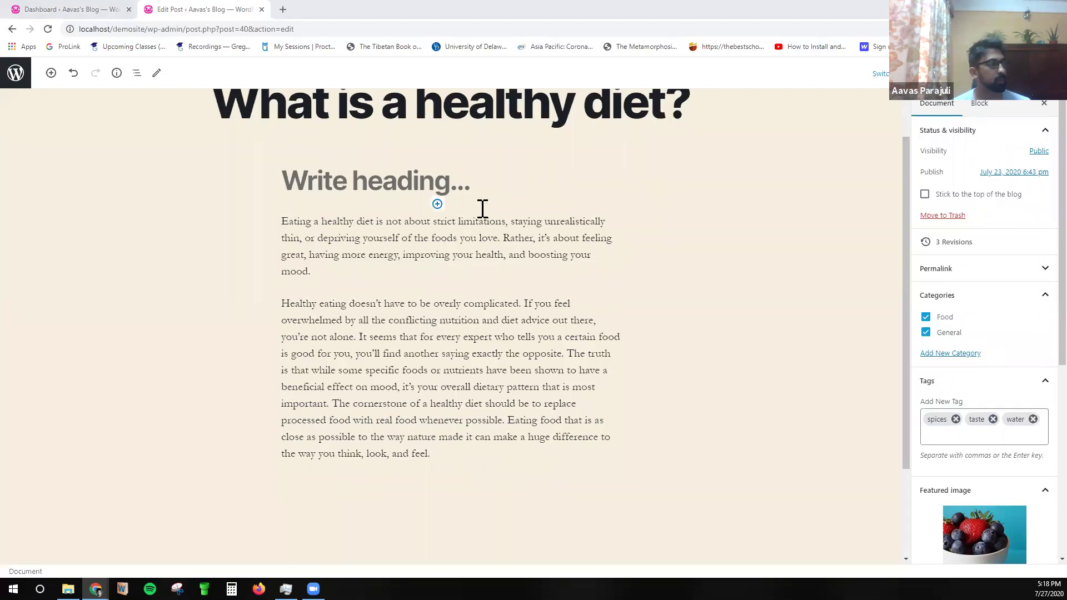
scroll(483, 211, "up", 1)
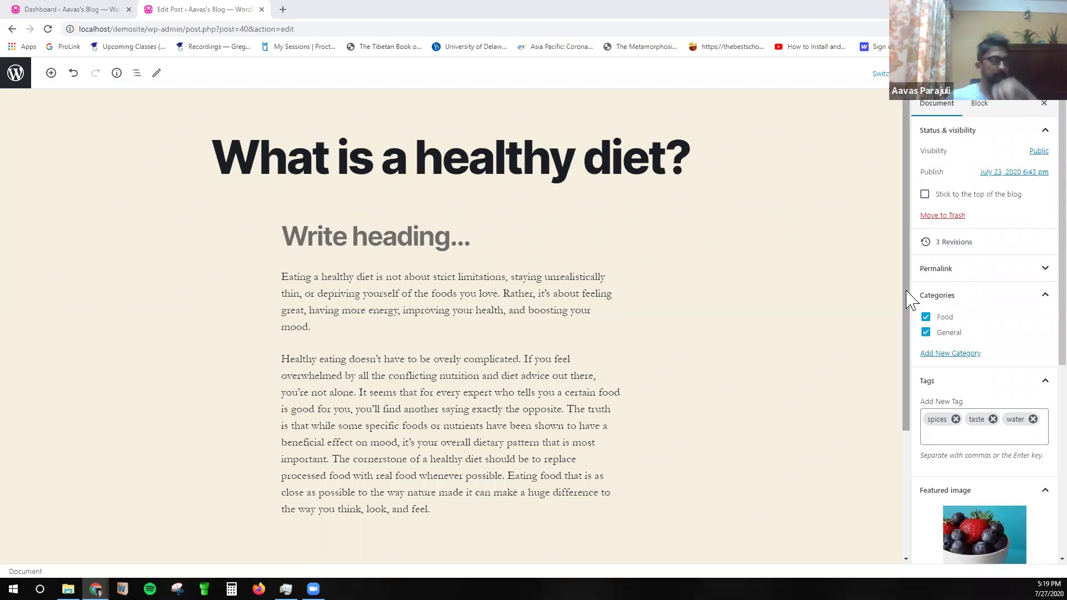
Return to the posts list, start a new post and paste the copied edible packaging article as its body.
left_click(15, 77)
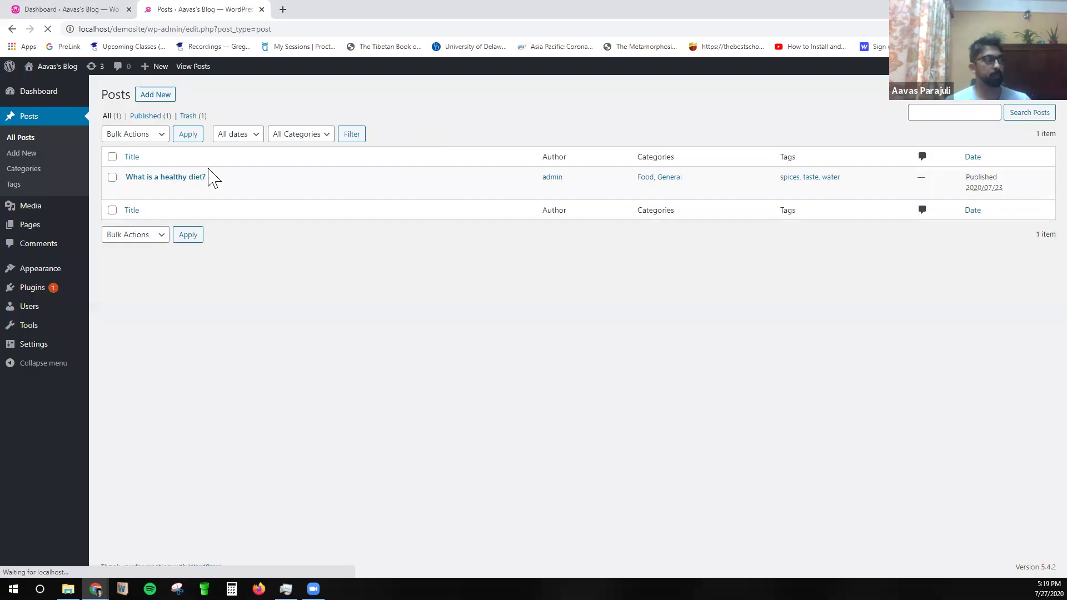
left_click(153, 98)
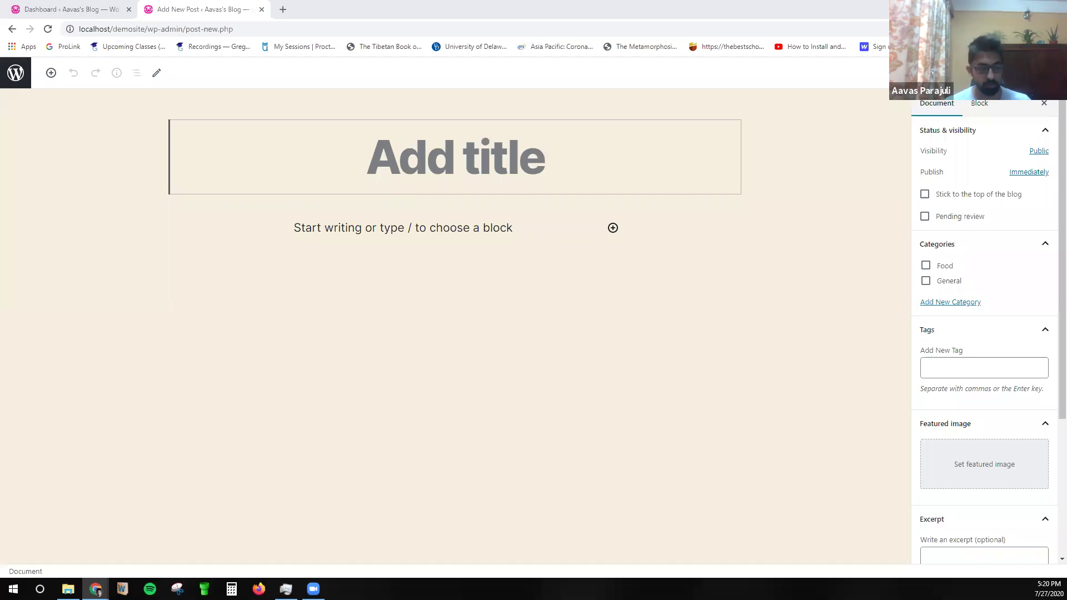
left_click(464, 239)
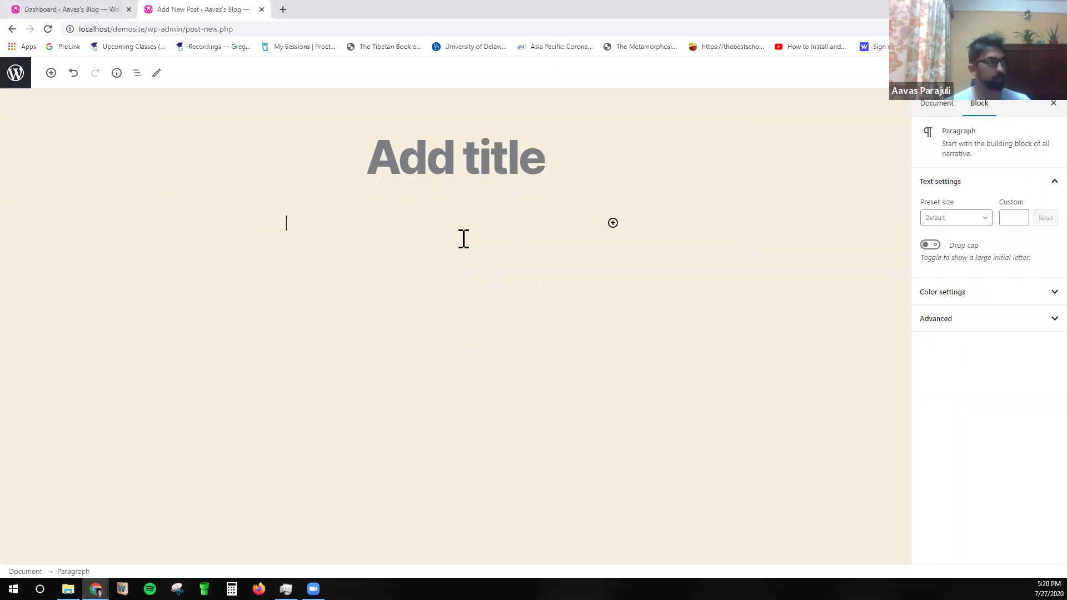
key("ctrl+v")
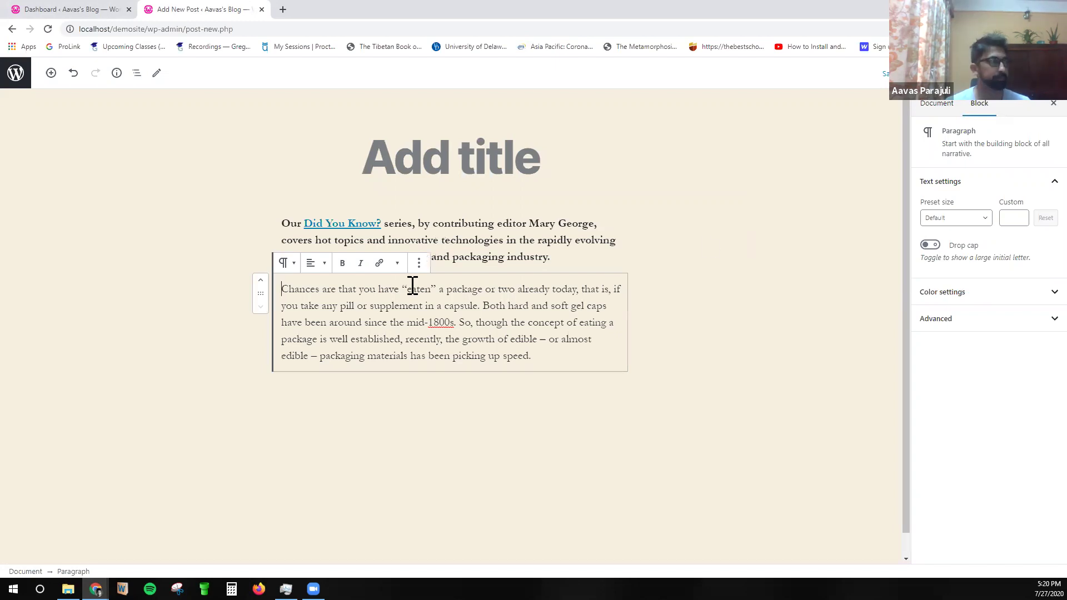
Enter the title "Did You Know? You Can Eat the Package" and shorten it to "You Can Eat the Package".
left_click(442, 168)
type("Did You Know? You Can Eat the Package")
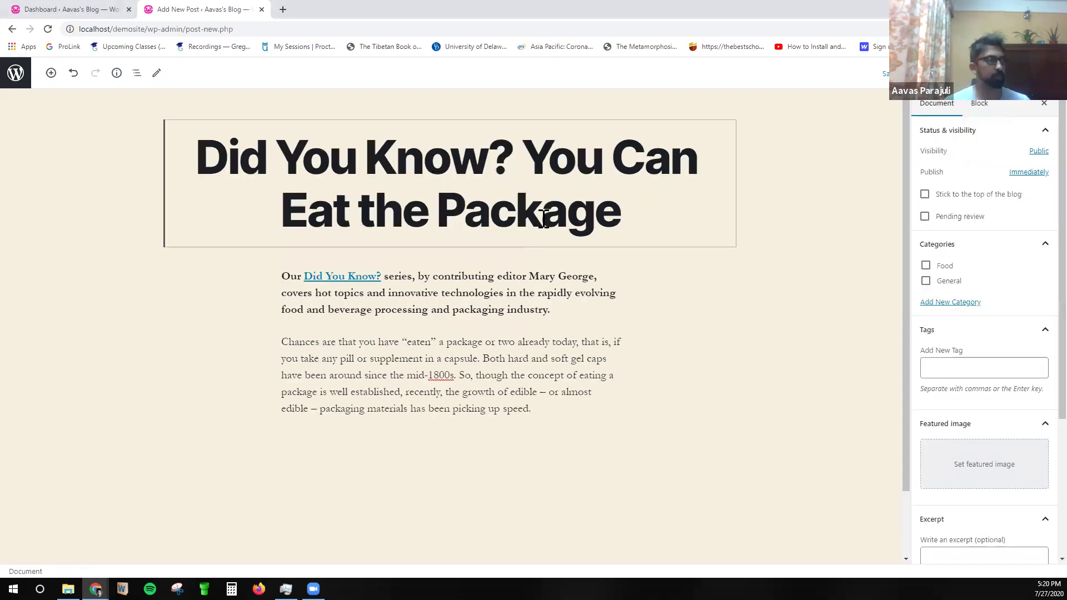
left_click(519, 150)
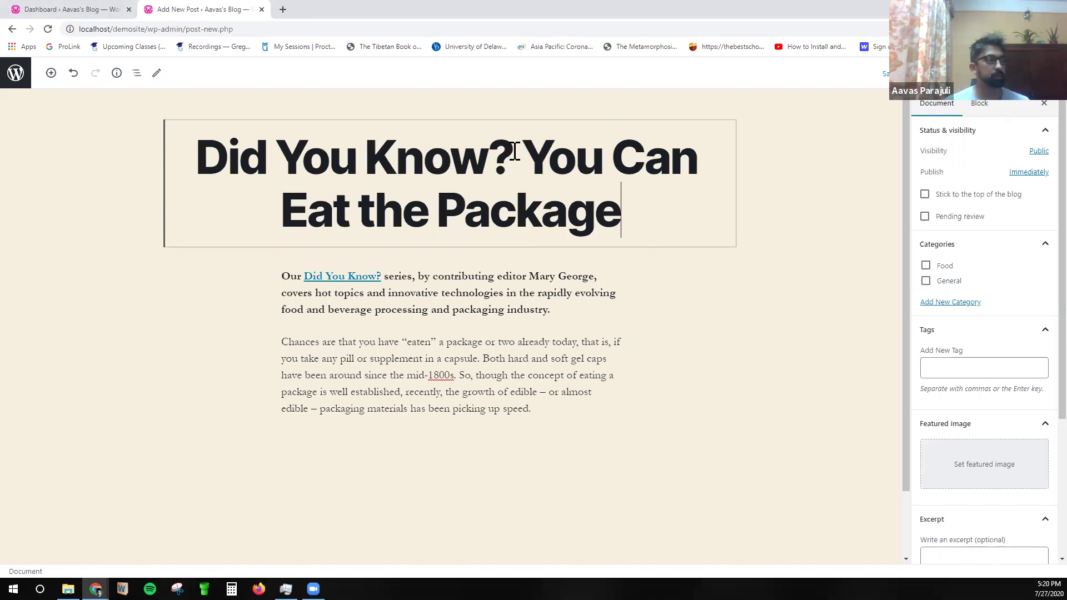
left_click_drag(512, 150, 178, 174)
key("BackSpace")
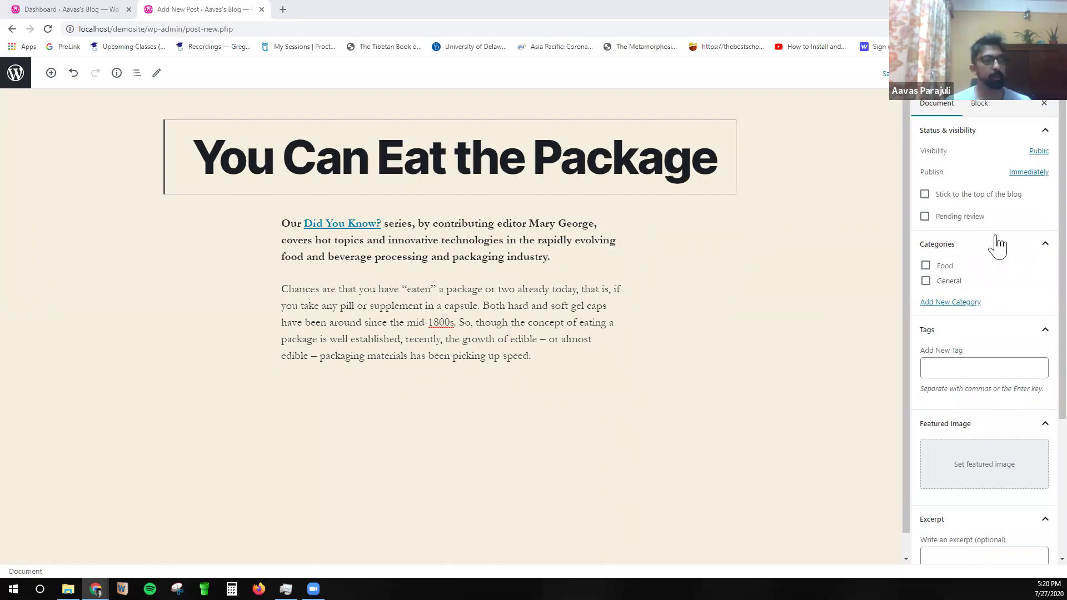
Assign the post to the Food and General categories and add the tags edible and industry.
left_click(946, 267)
left_click(953, 286)
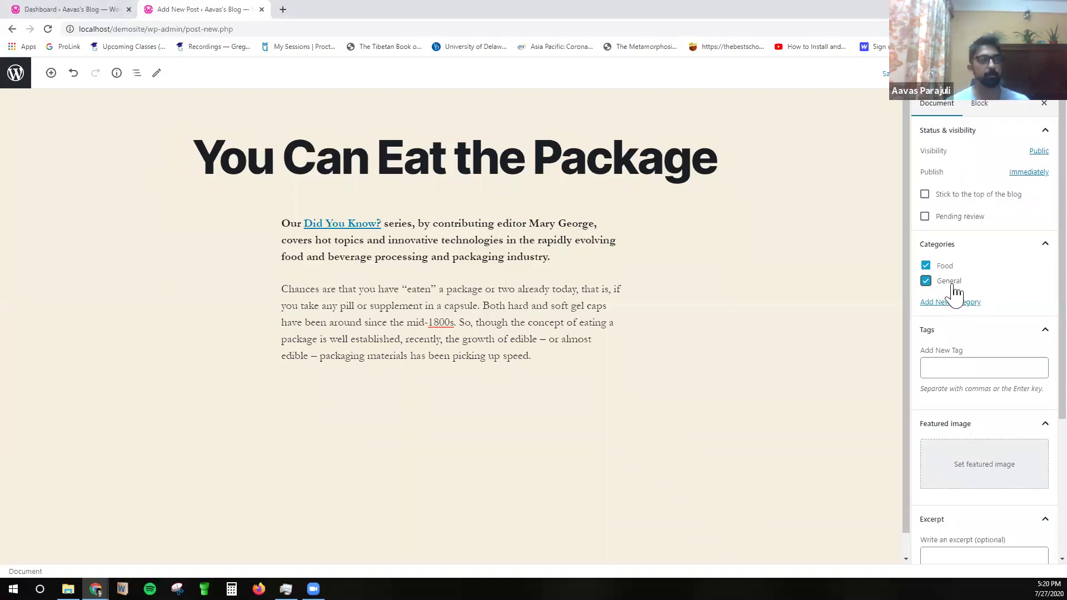
left_click(976, 364)
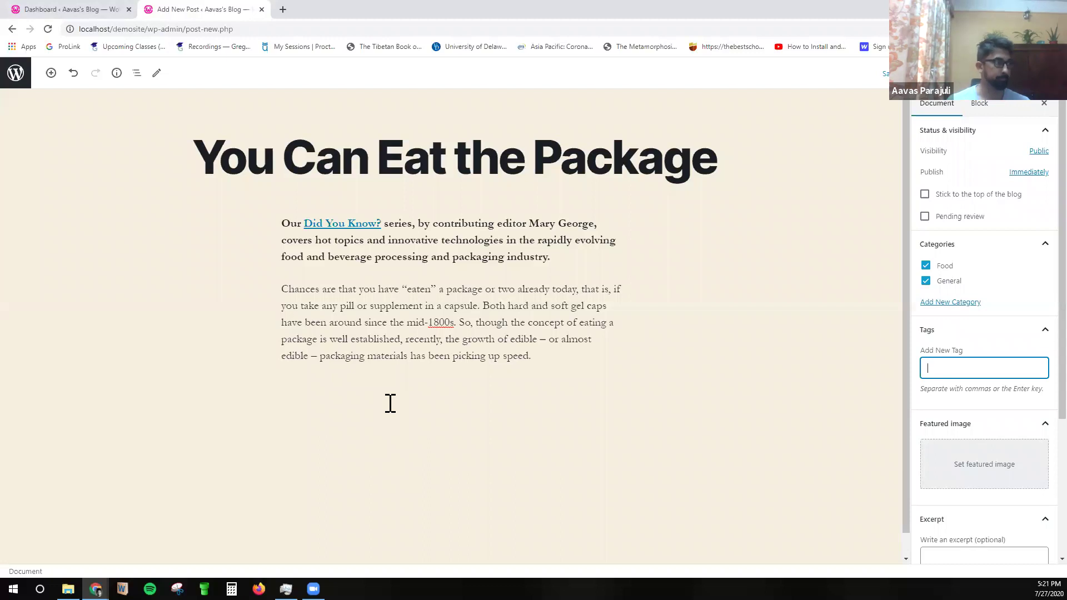
type("edible")
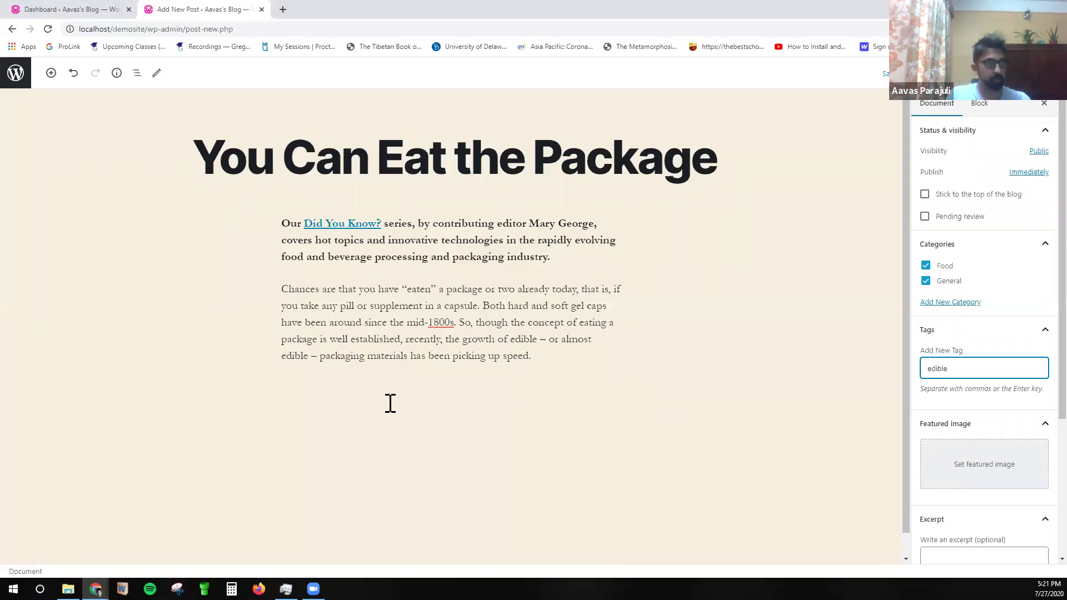
key("Return")
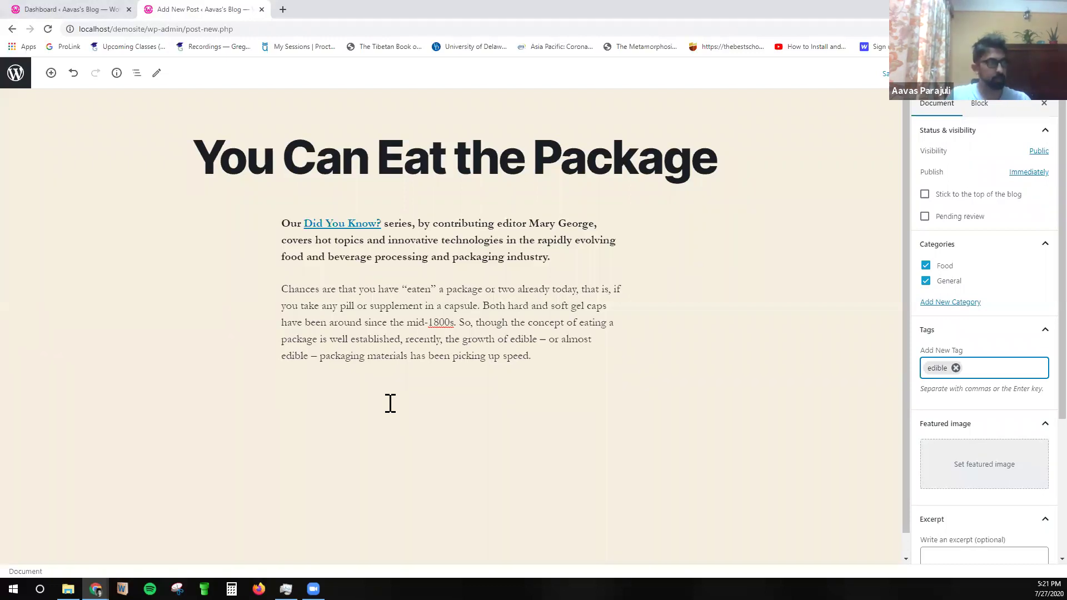
type("industry")
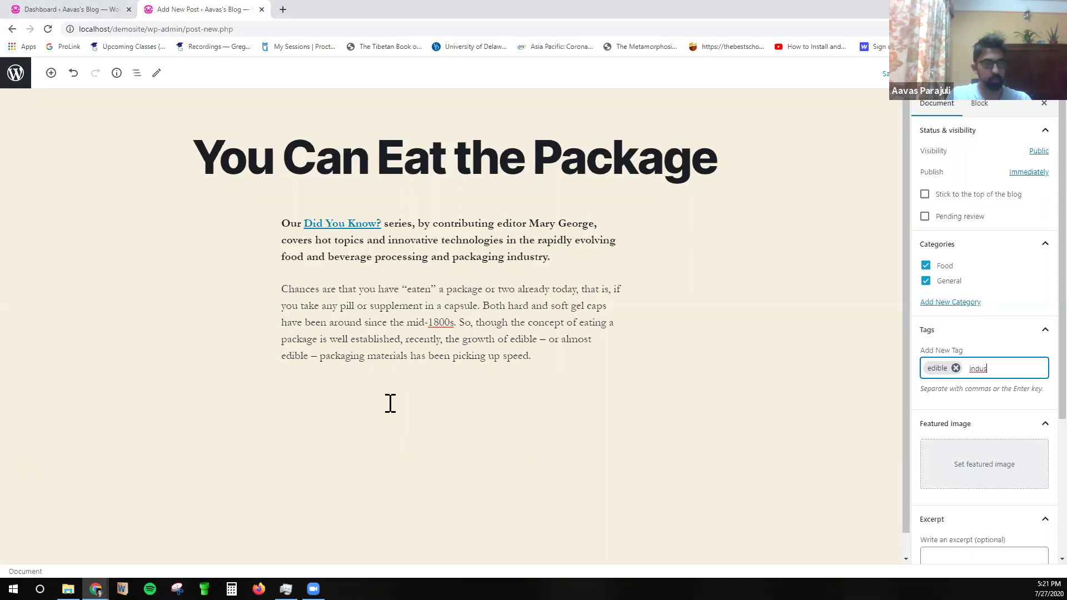
key("Return")
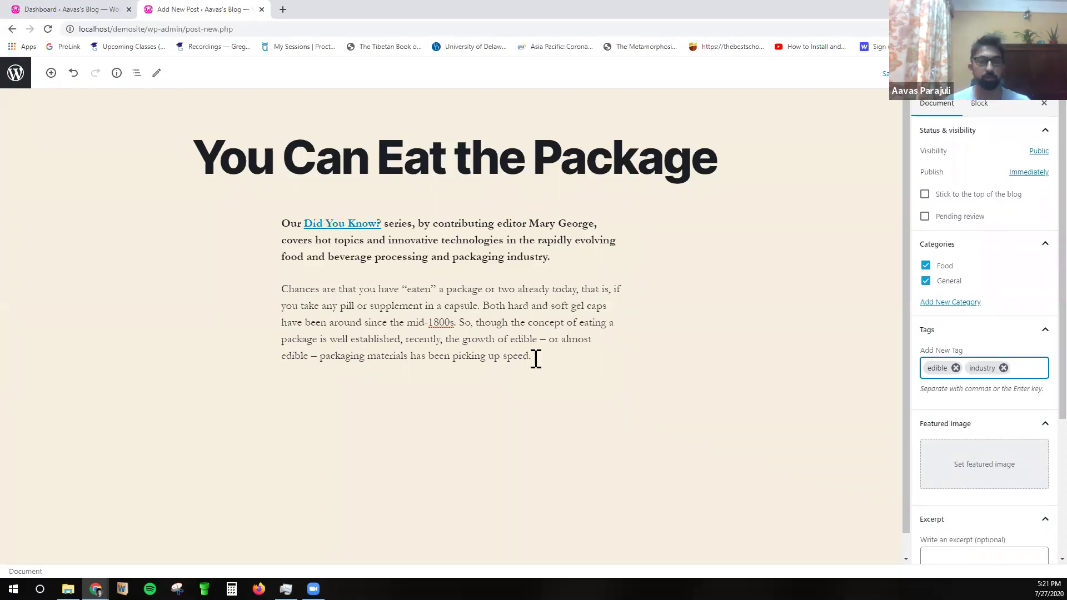
Set the photo of peaches in a dark bowl from the media library as the post's featured image.
scroll(974, 321, "down", 3)
left_click(974, 321)
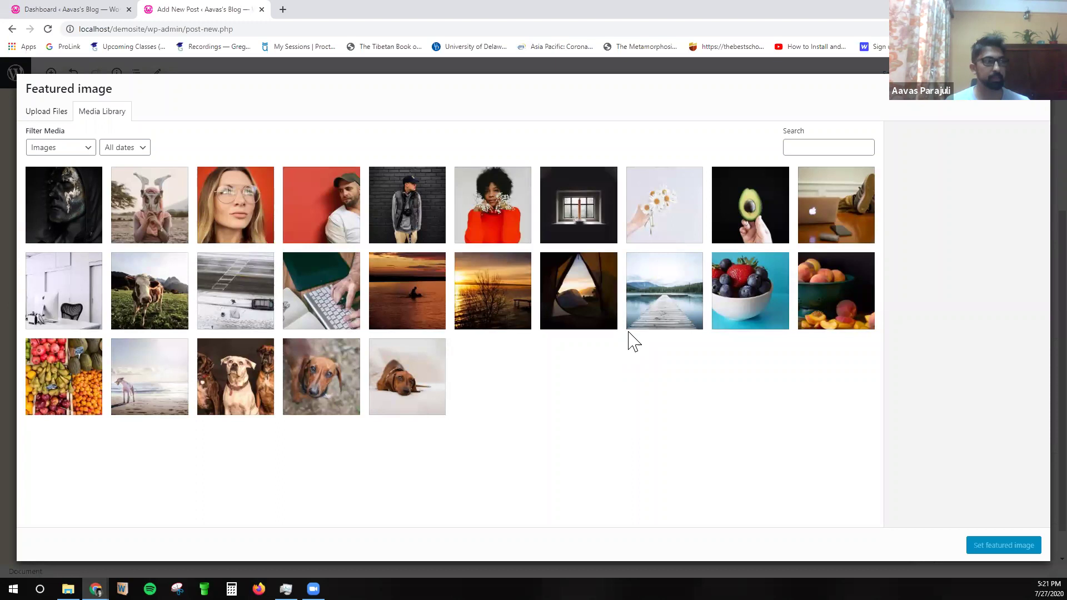
left_click(418, 374)
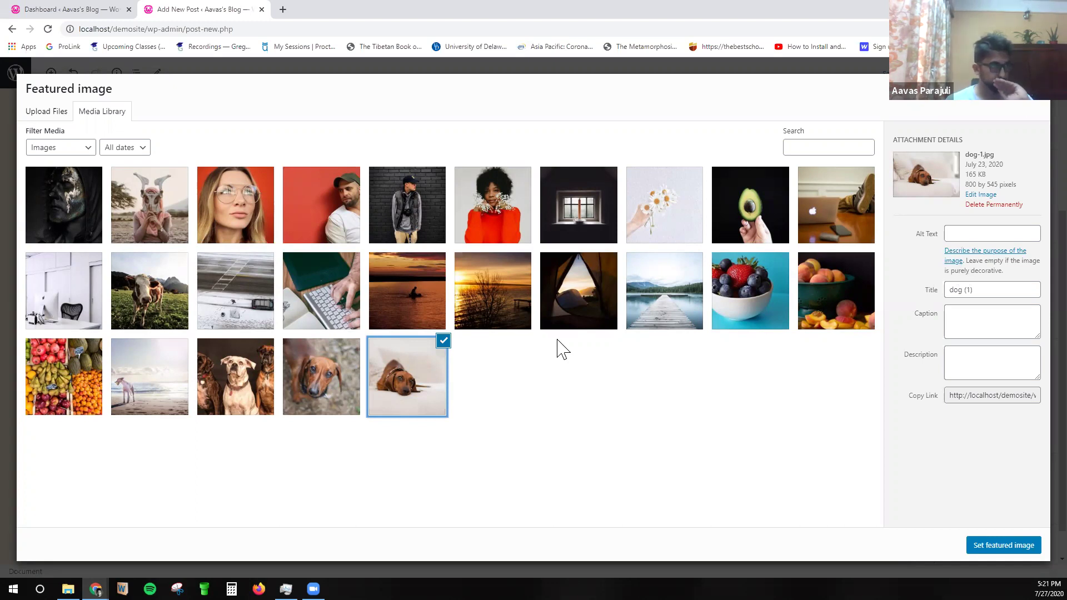
left_click(828, 291)
left_click(1009, 545)
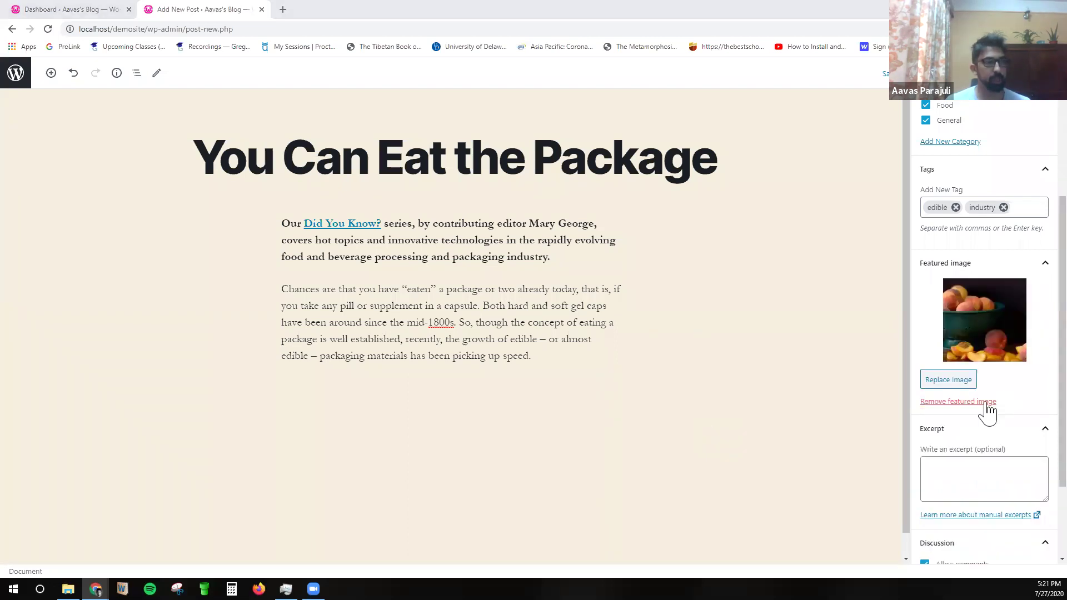
Review the post's excerpt, discussion and template settings, and publish the post.
scroll(970, 444, "down", 2)
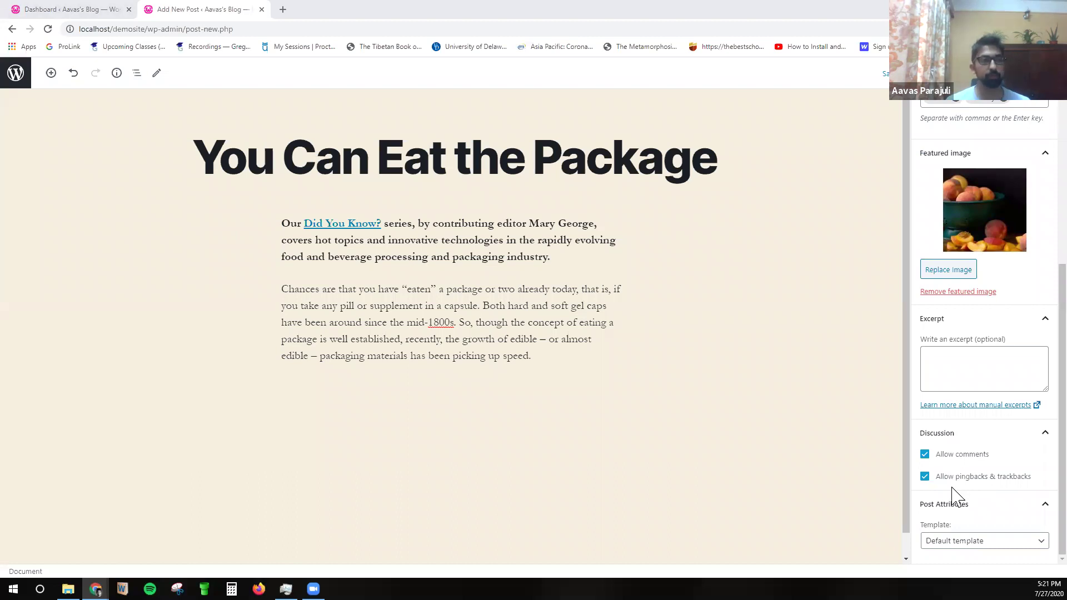
scroll(990, 111, "up", 5)
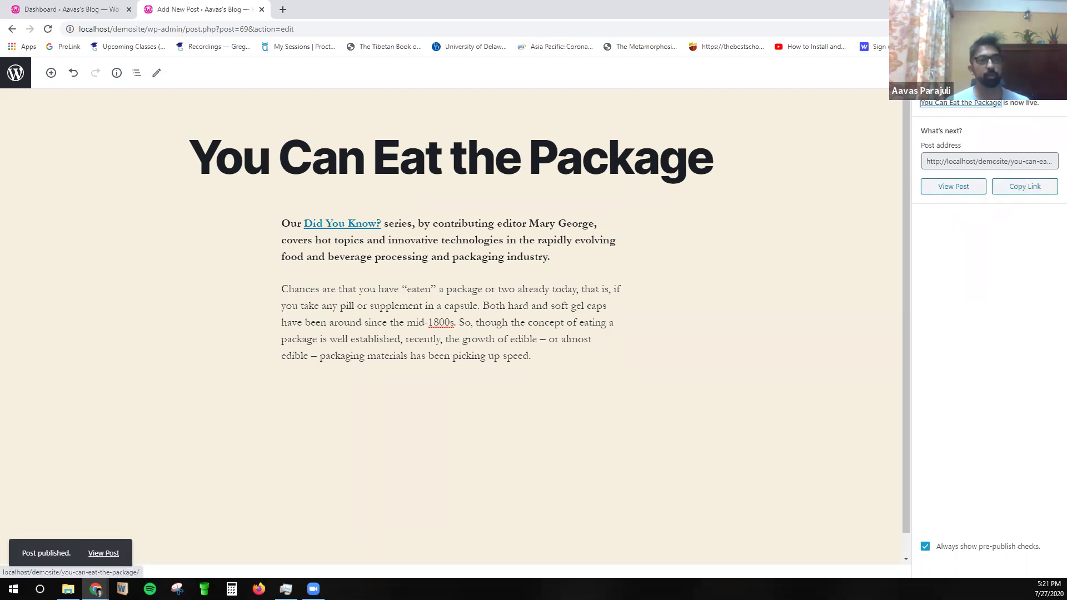
left_click(1048, 72)
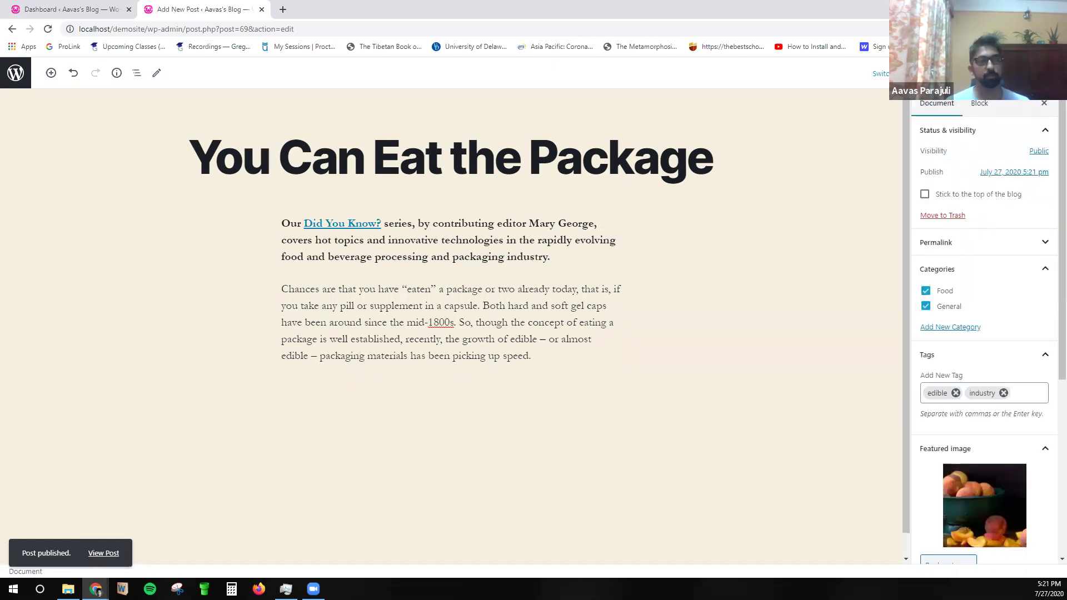
Turn on the drop cap for the second paragraph and set its text color to crimson.
left_click(978, 106)
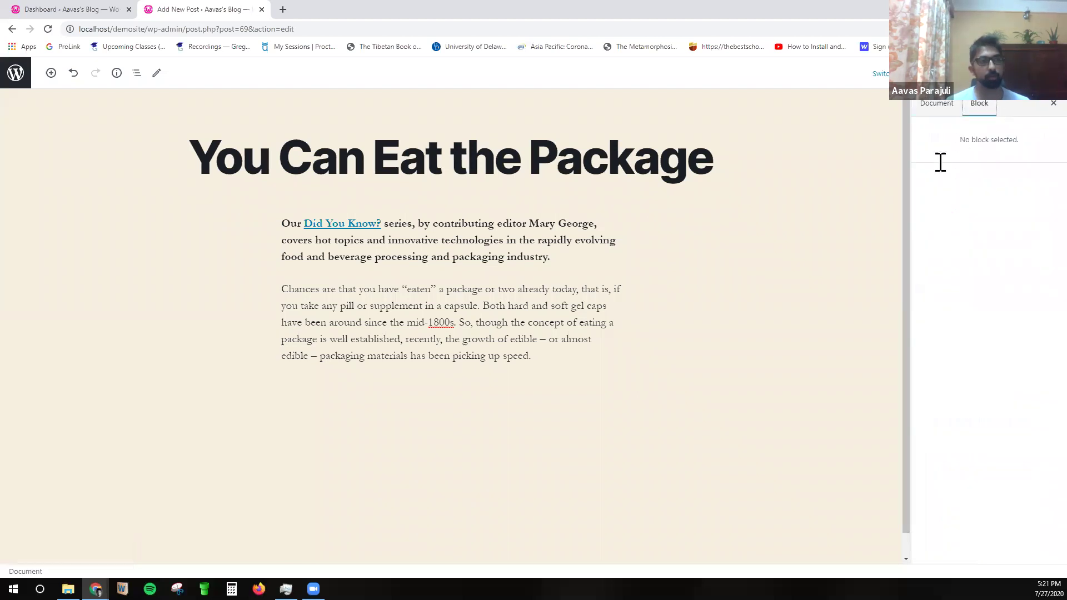
left_click(489, 314)
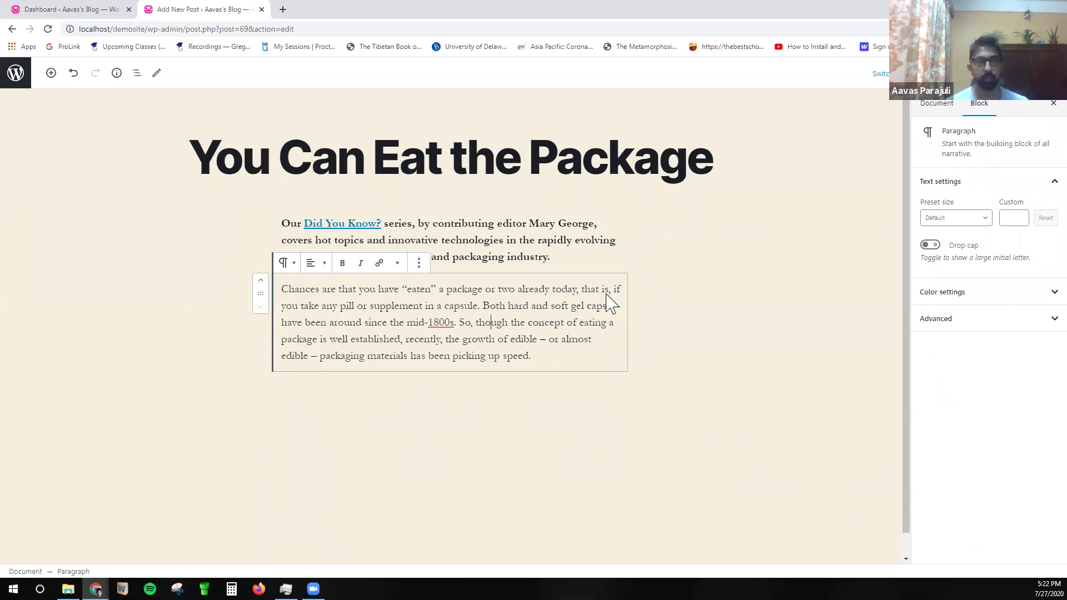
left_click(929, 247)
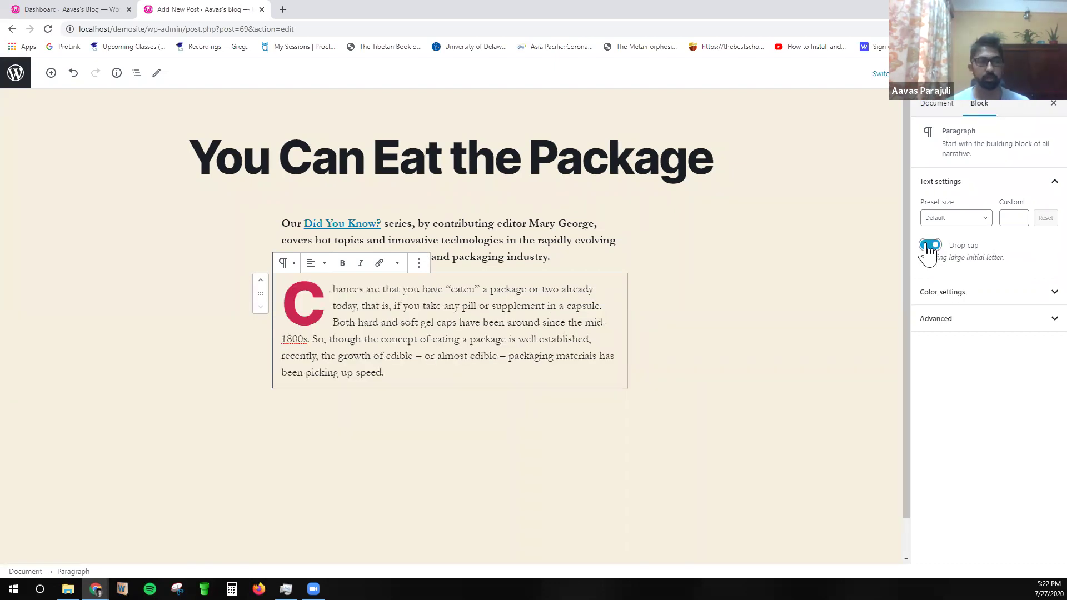
left_click(960, 295)
left_click(949, 340)
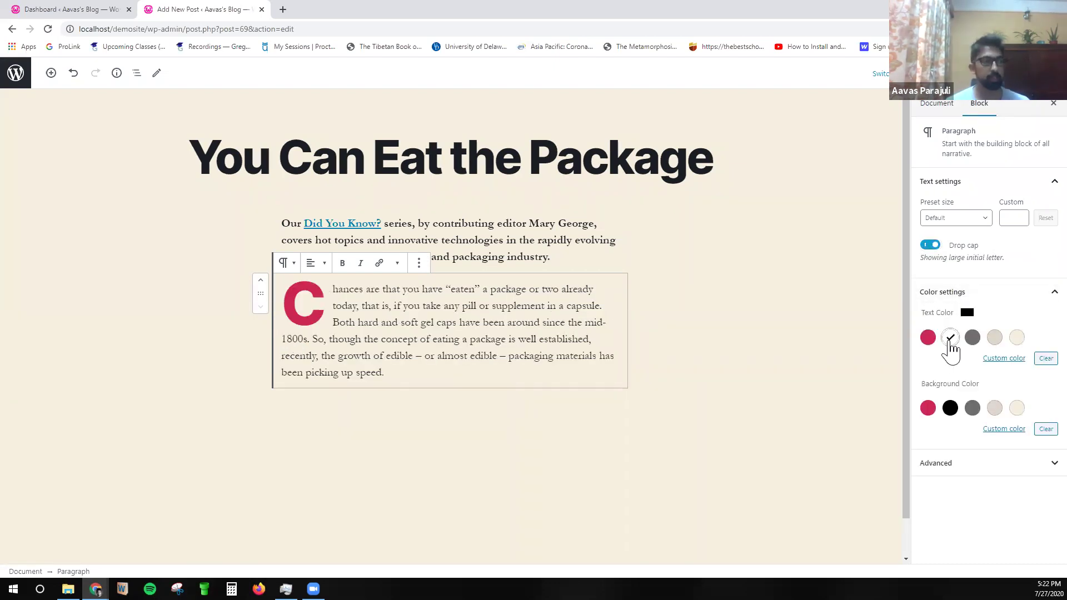
left_click(929, 339)
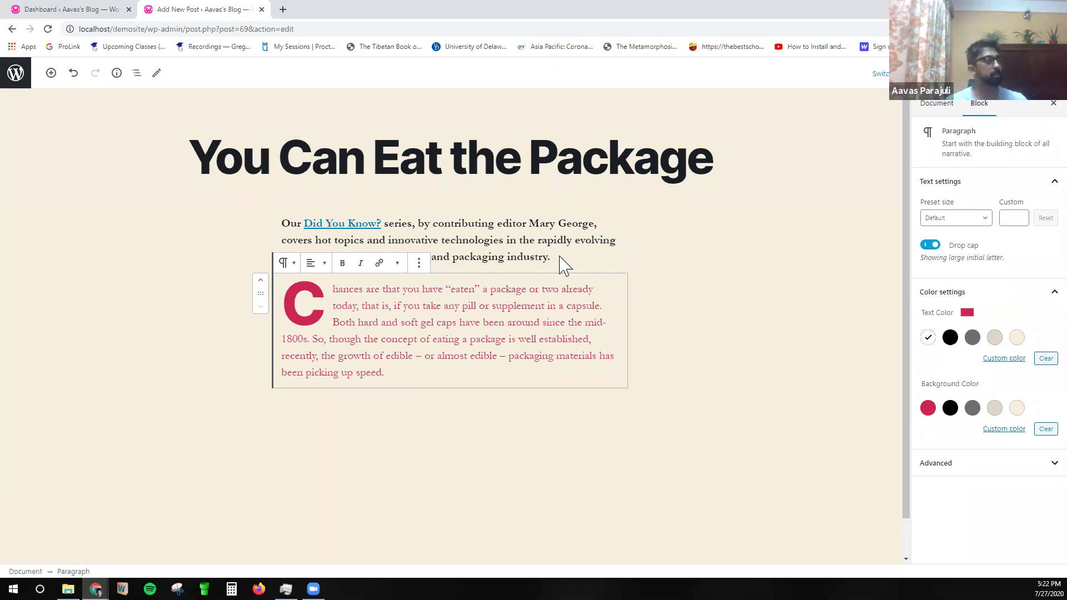
left_click(738, 319)
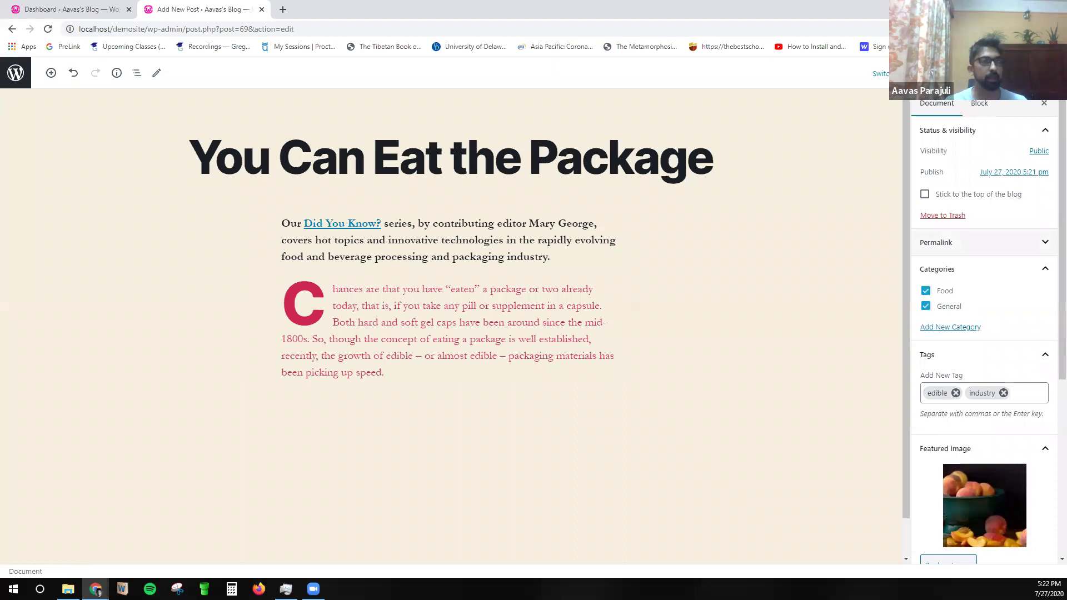
Look over the opening paragraph's block settings and update the published post.
left_click(543, 248)
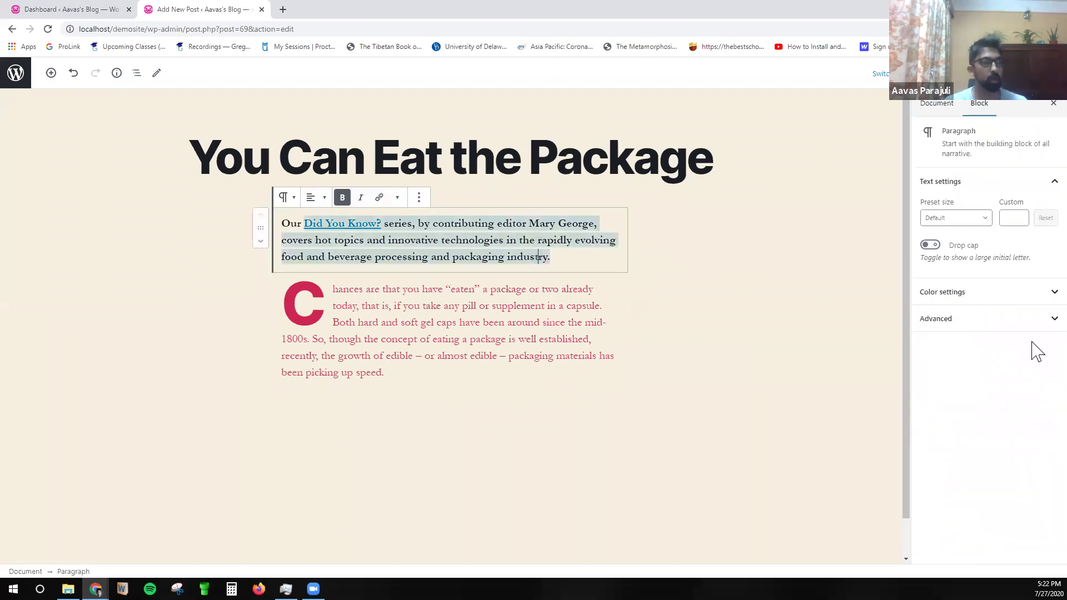
left_click(952, 325)
left_click(962, 322)
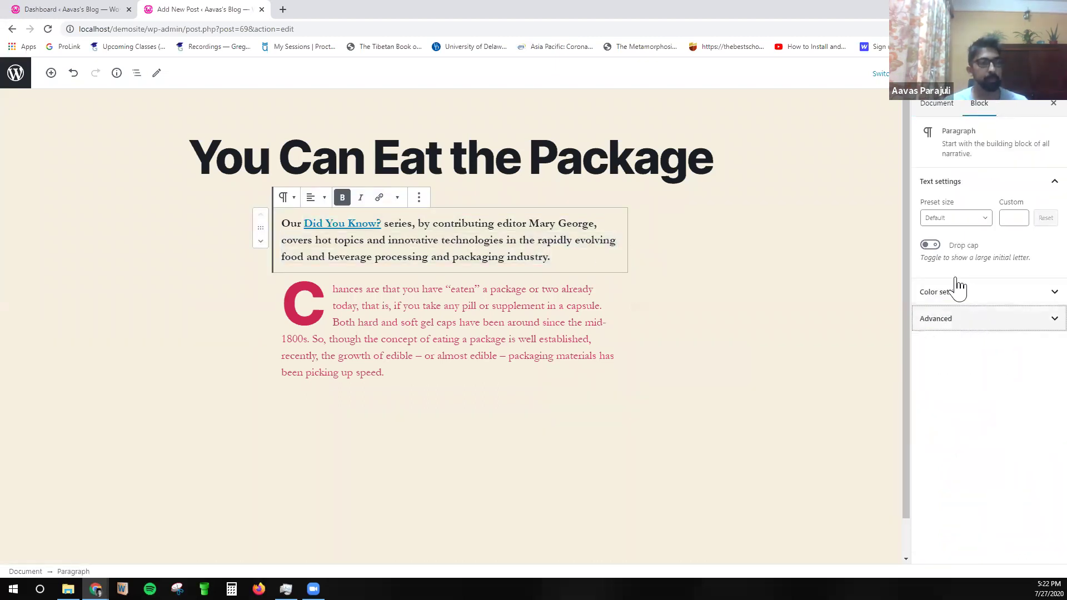
left_click(979, 99)
left_click(989, 72)
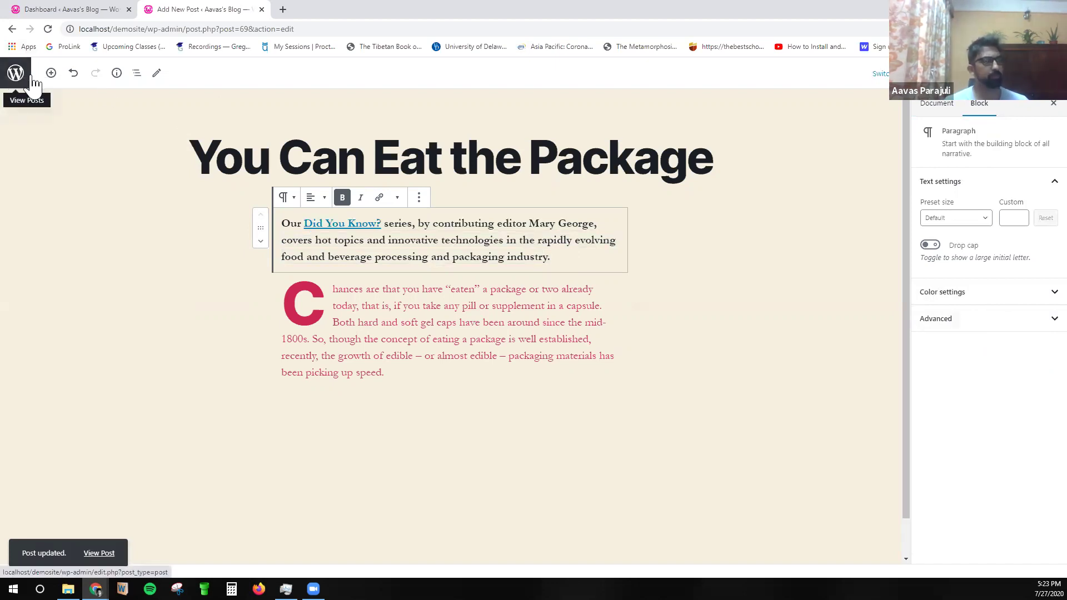
Create a new post titled "Dog Car Safety Tips" with two paragraphs on securing a dog and the heading "3 Dog Car Safety Tips".
left_click(16, 73)
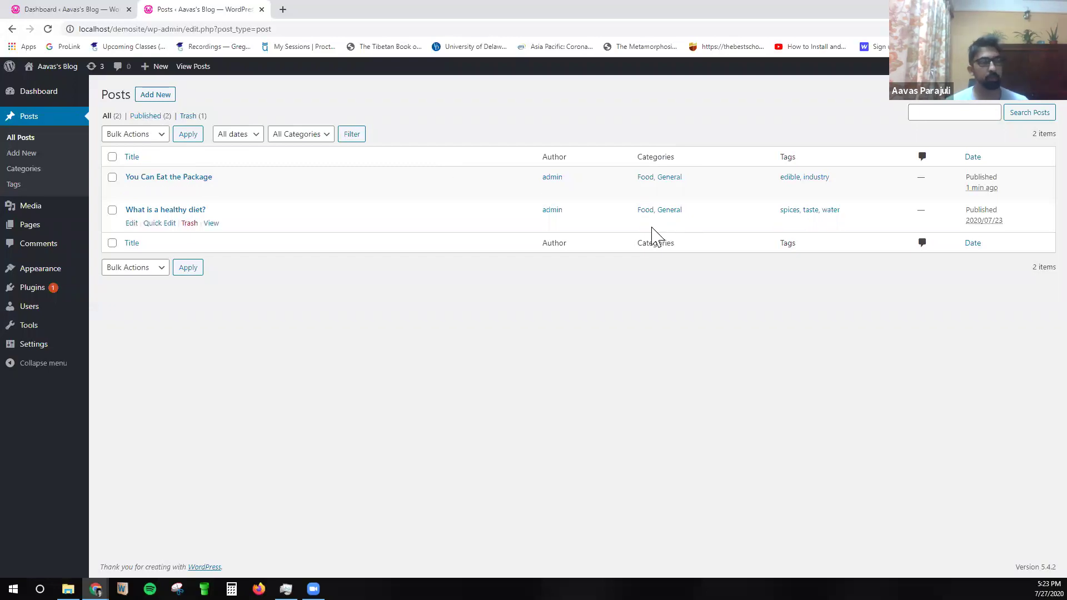
left_click(158, 100)
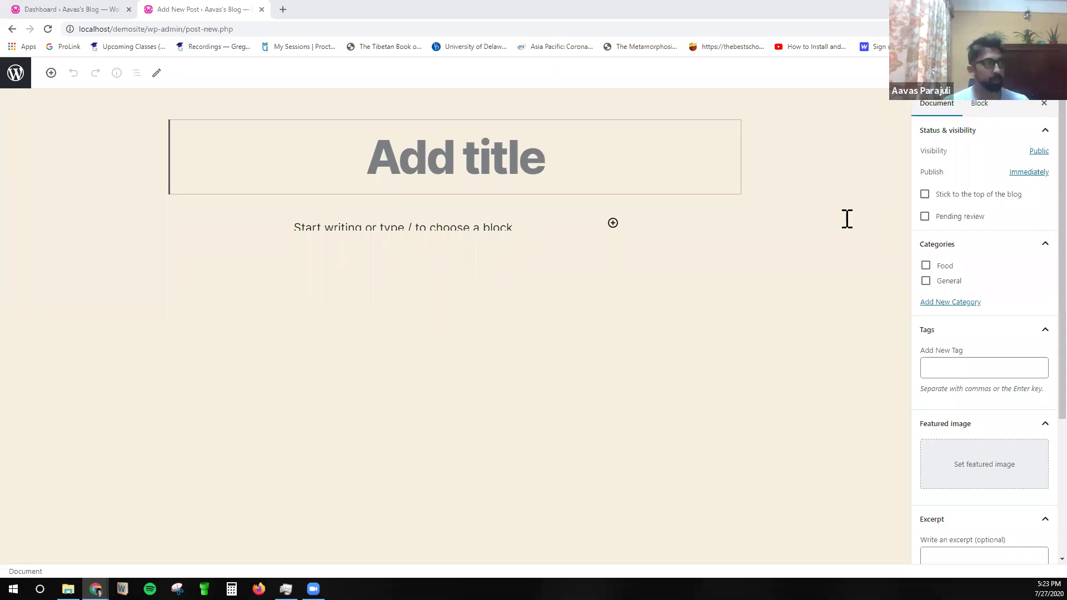
type("Dog Car Safety Tips")
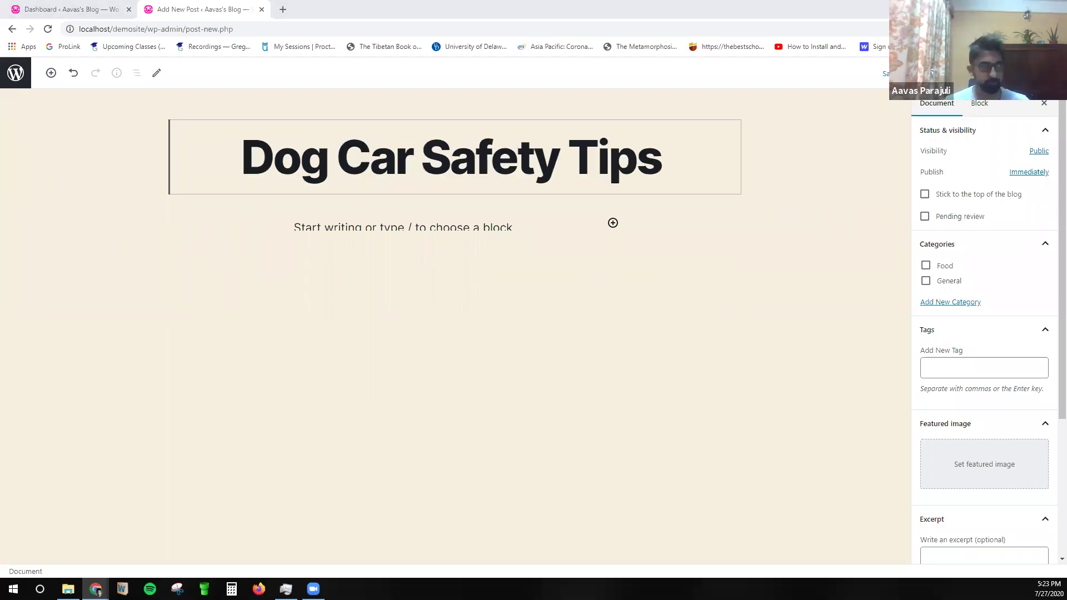
left_click(401, 242)
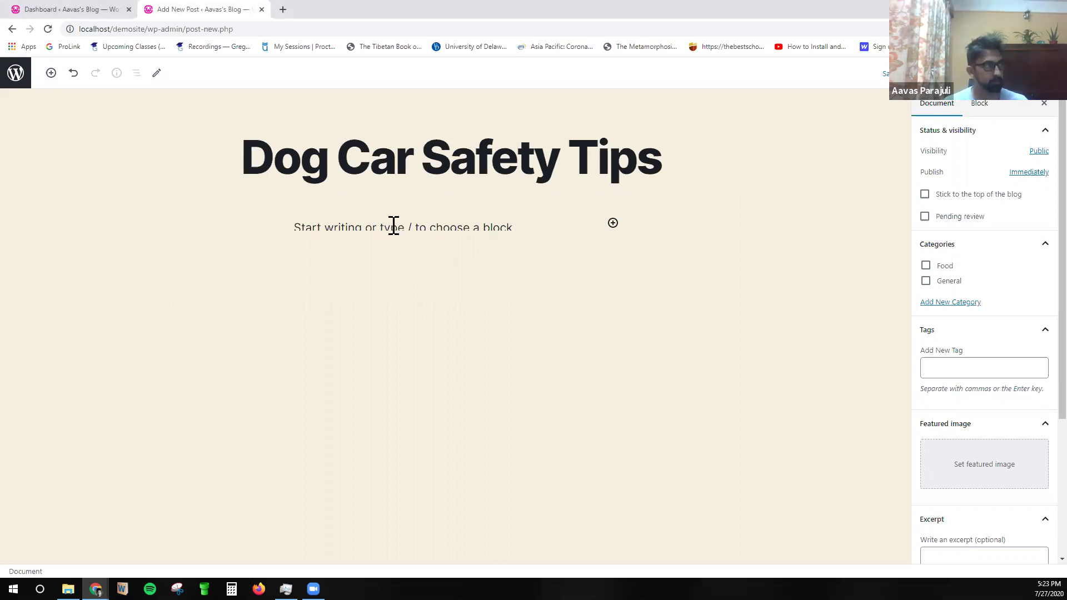
type("It doesn’t matter if it’s a long road trip or a short drive to the dog park; it’s important to properly secure your dog in the car. Securing your dog not only keeps him safe, but also keeps him from distracting you. This keeps you safe, too. There are countless dog car safety products on the market, though, so finding the right one can be overwhelming. Our experts offer their advice to help keep you and your trusty copilot safe, no matter how long or short the drive. 3 Dog Car Safety Tips")
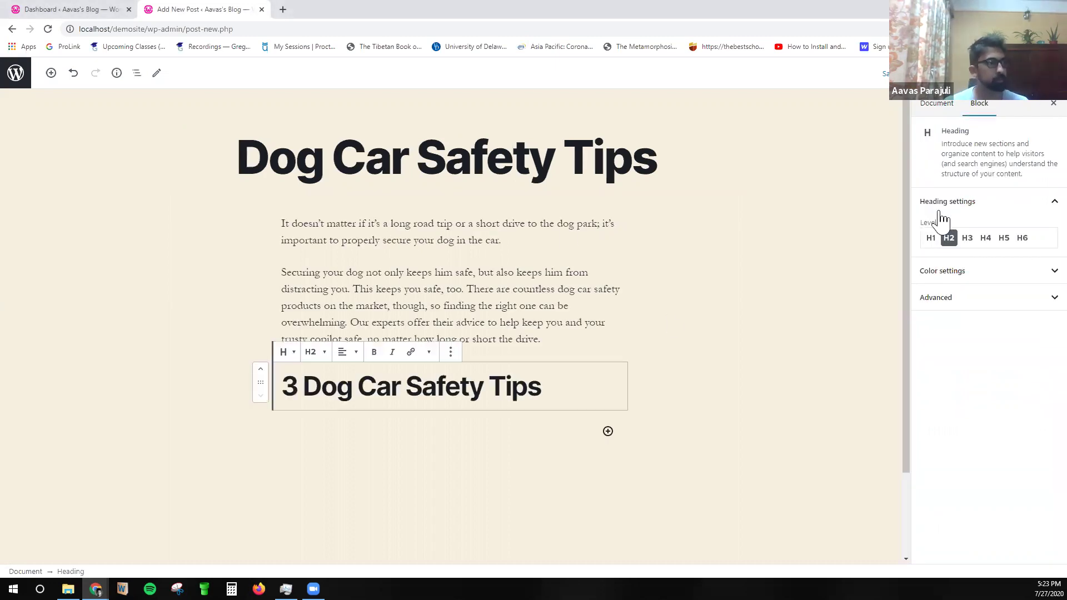
Compare the block settings of the heading and the second paragraph with the post's document settings.
triple_click(484, 383)
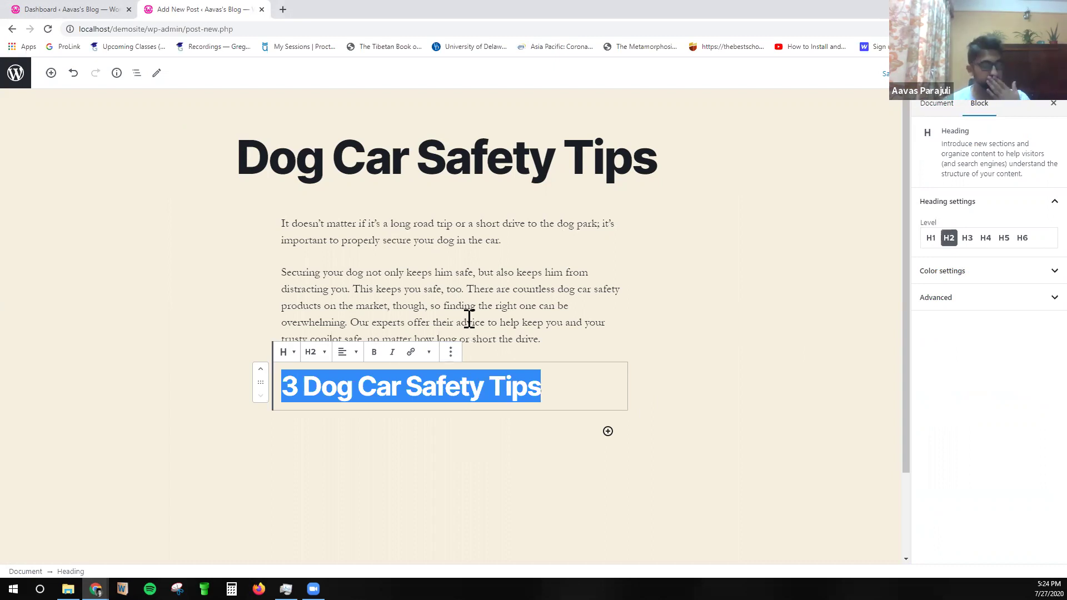
left_click(589, 347)
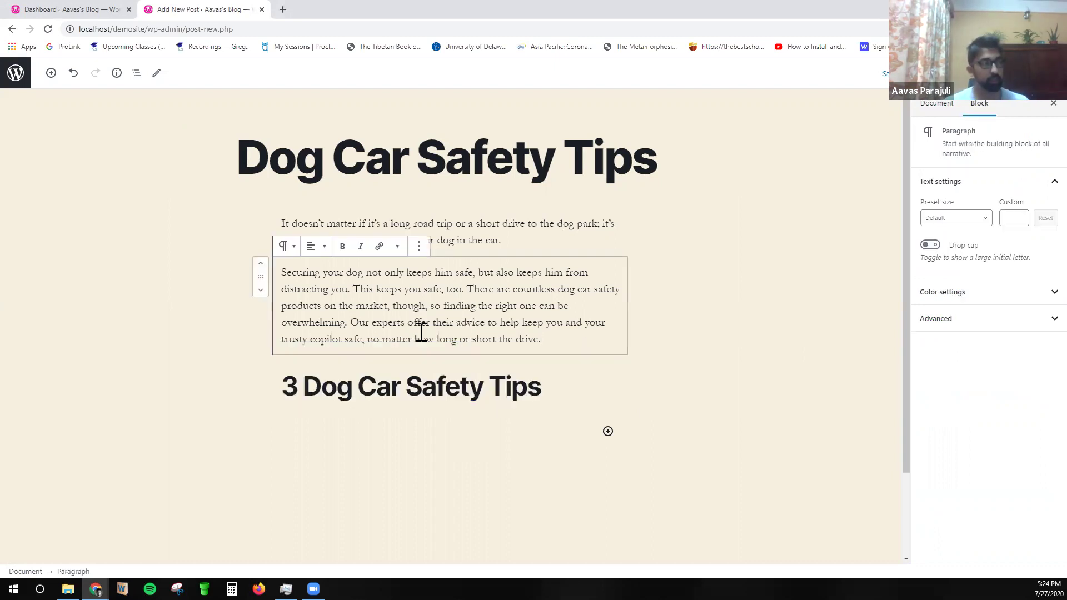
left_click(932, 105)
left_click(979, 111)
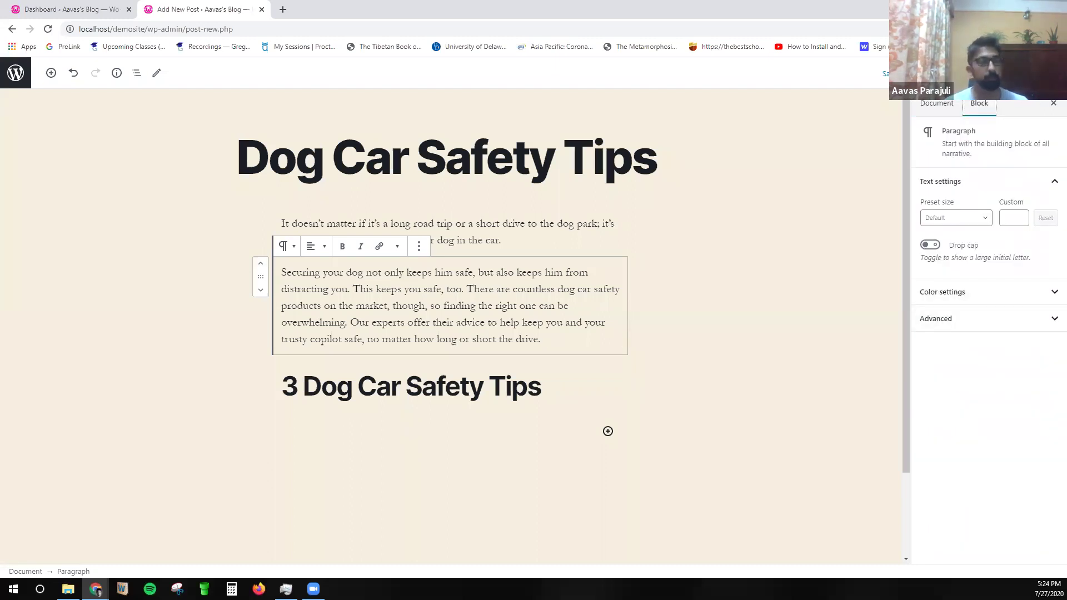
triple_click(494, 281)
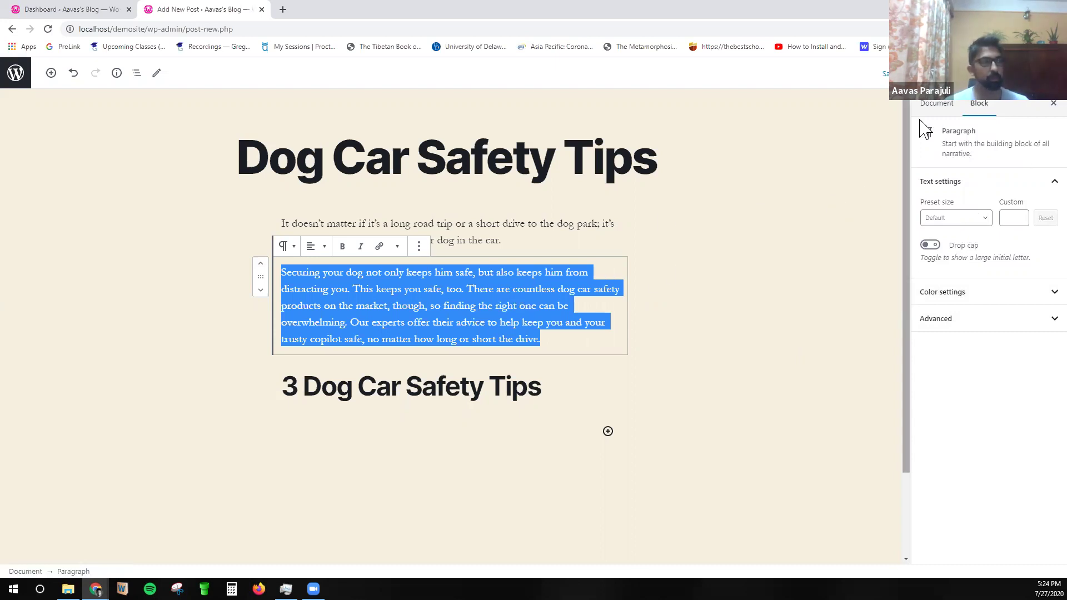
left_click(937, 109)
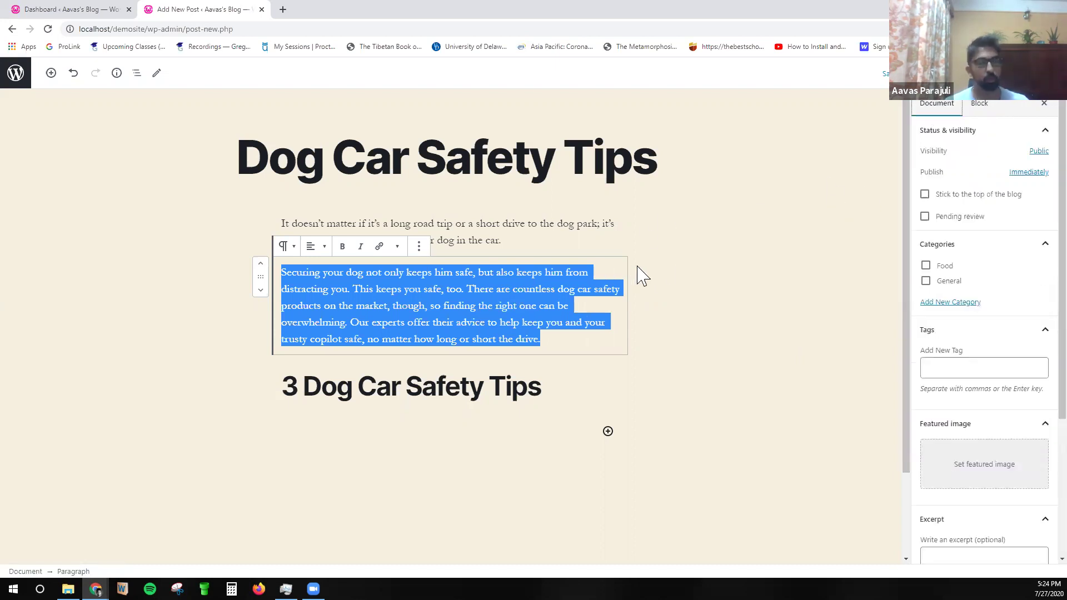
left_click(767, 336)
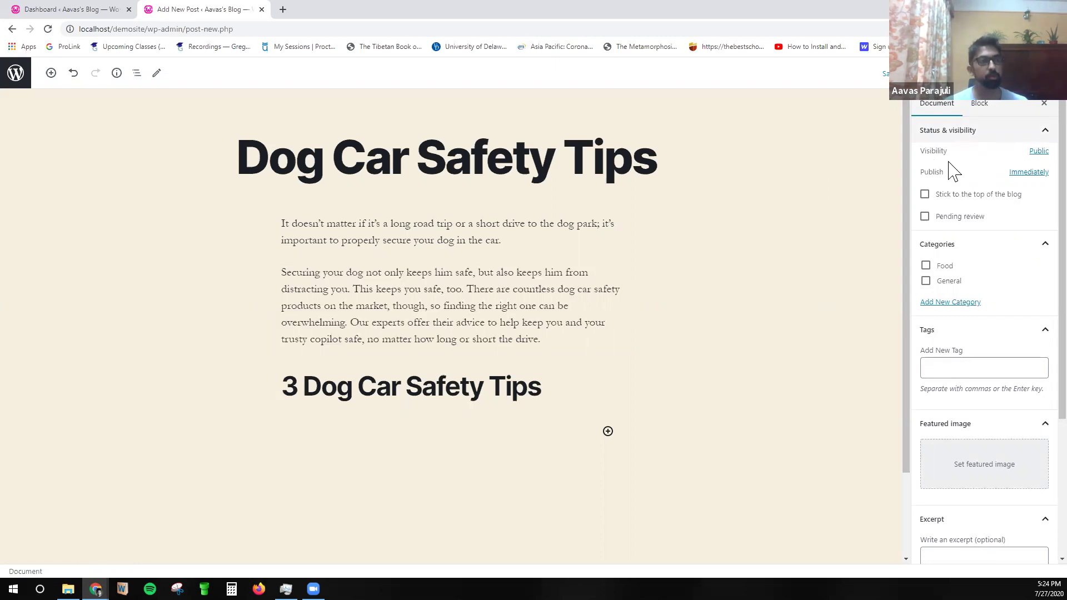
Create the new categories Animal and Dog and assign them to the post.
scroll(962, 225, "down", 1)
scroll(959, 225, "up", 1)
scroll(934, 208, "down", 1)
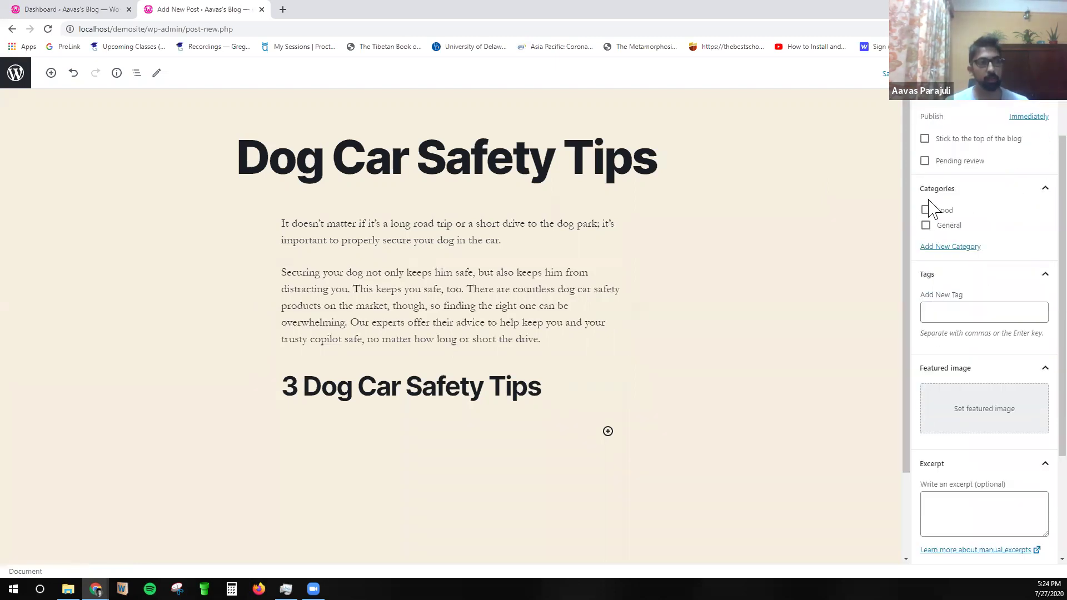
left_click(940, 249)
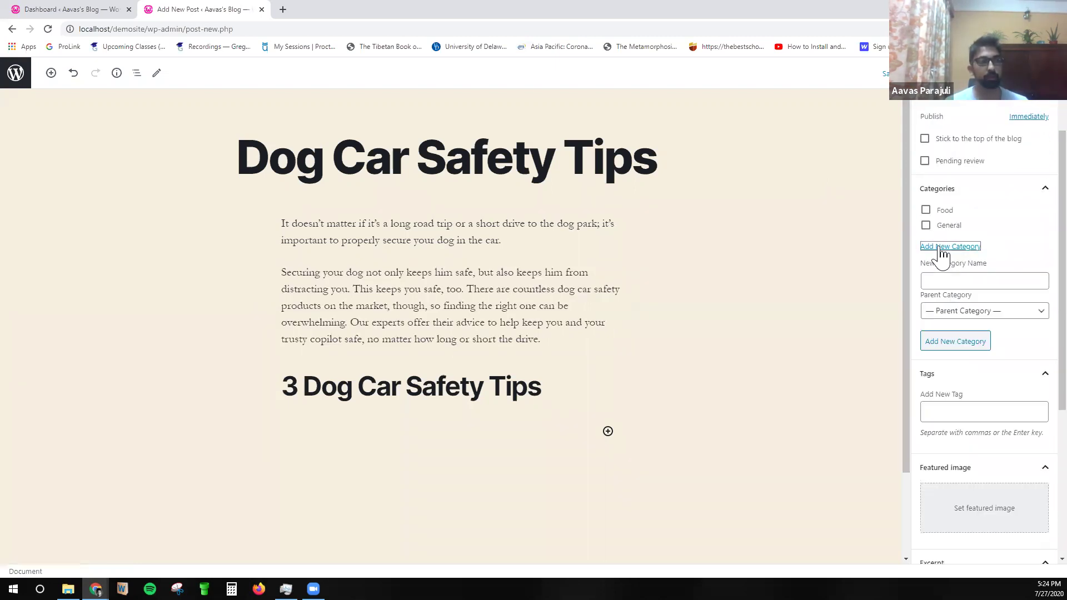
left_click(971, 278)
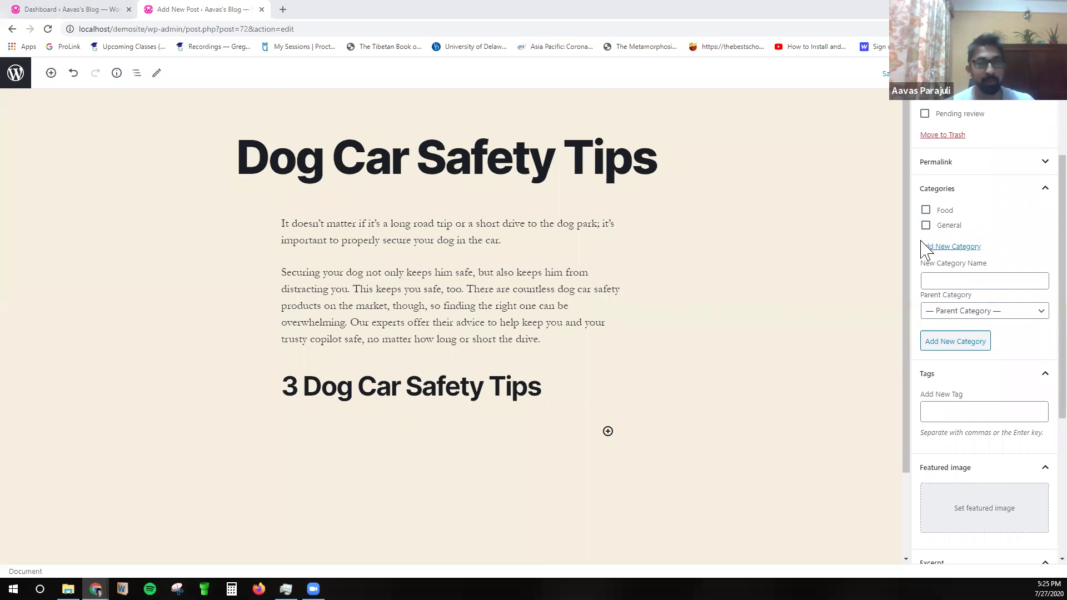
left_click(951, 280)
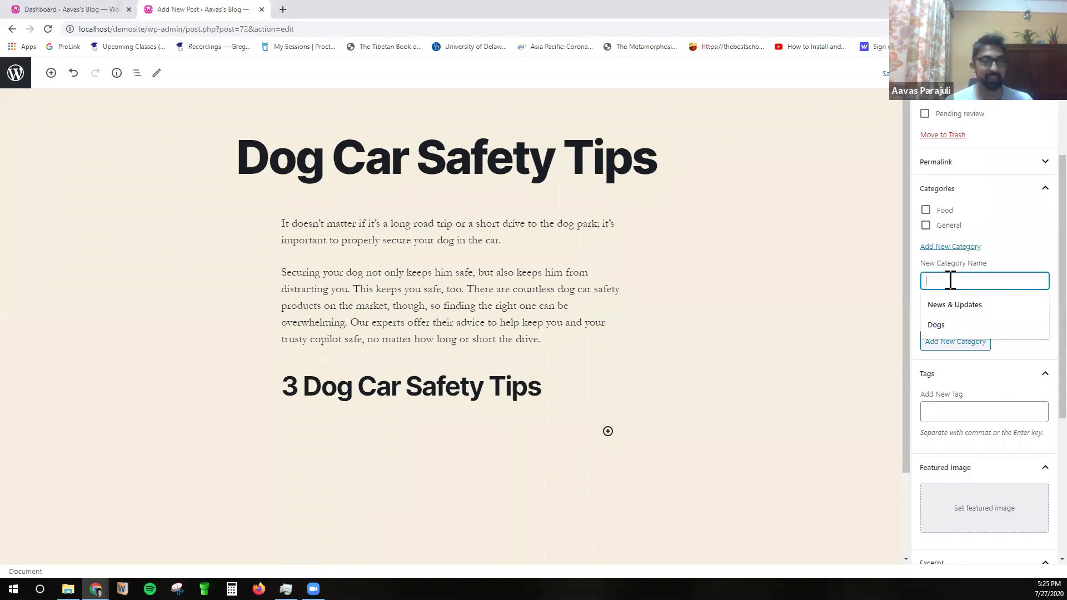
scroll(877, 369, "down", 2)
scroll(884, 374, "up", 2)
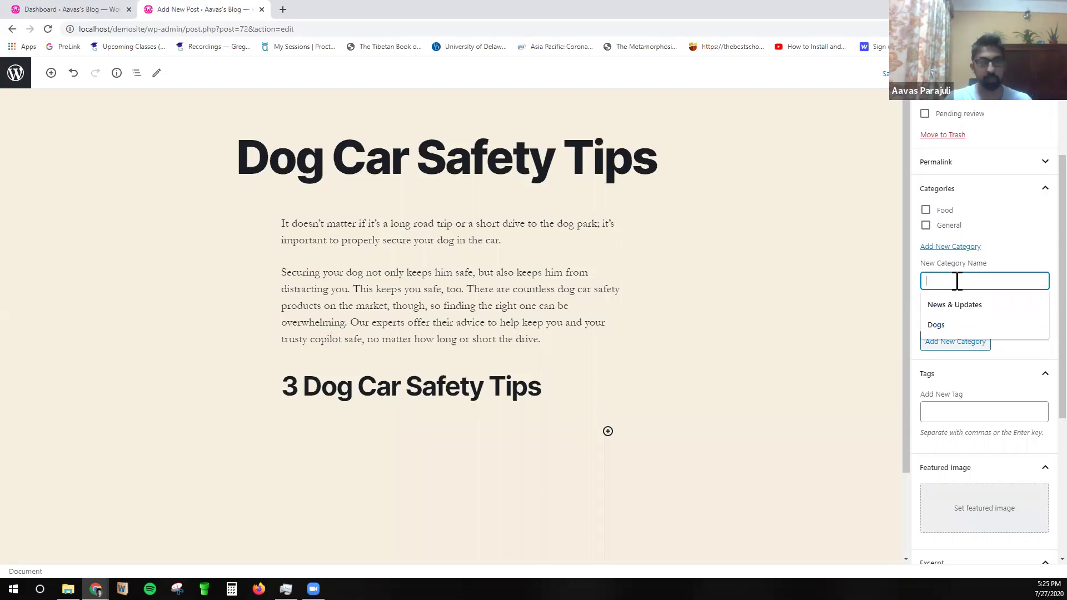
type("Animal")
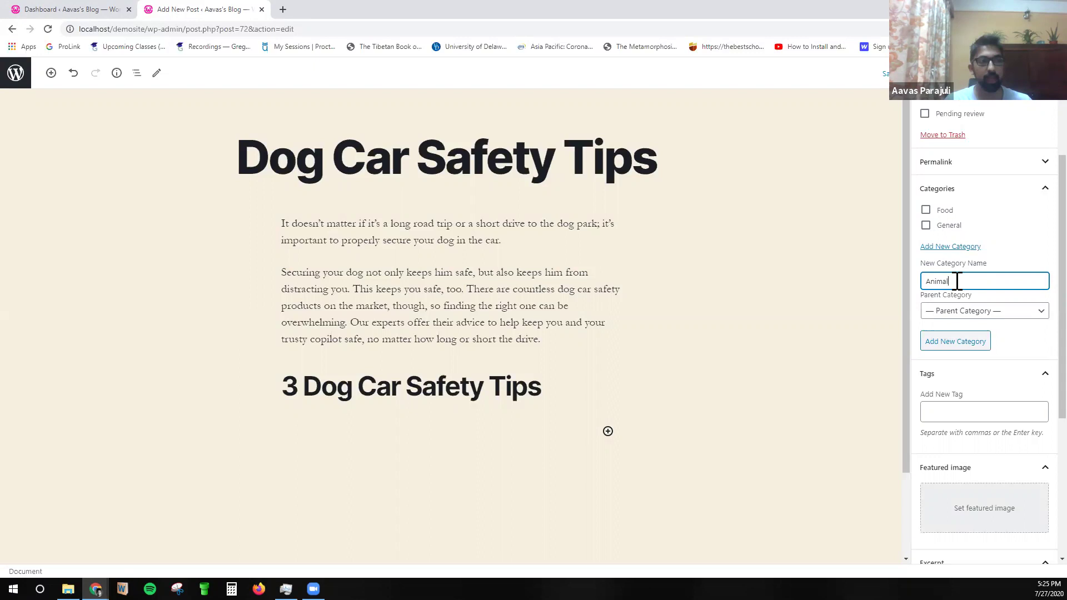
key("Return")
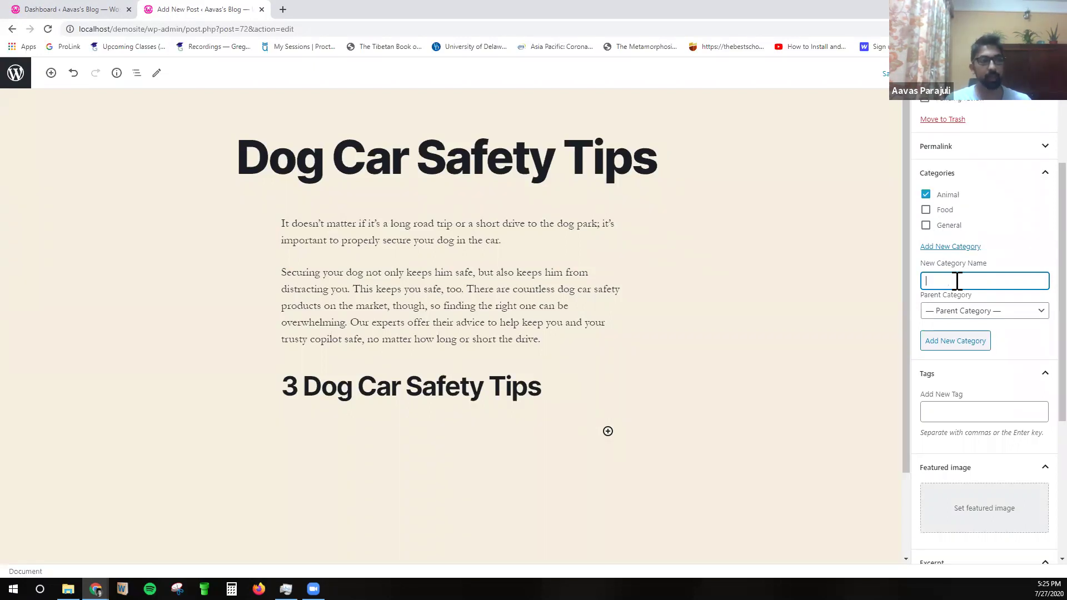
type("Dog")
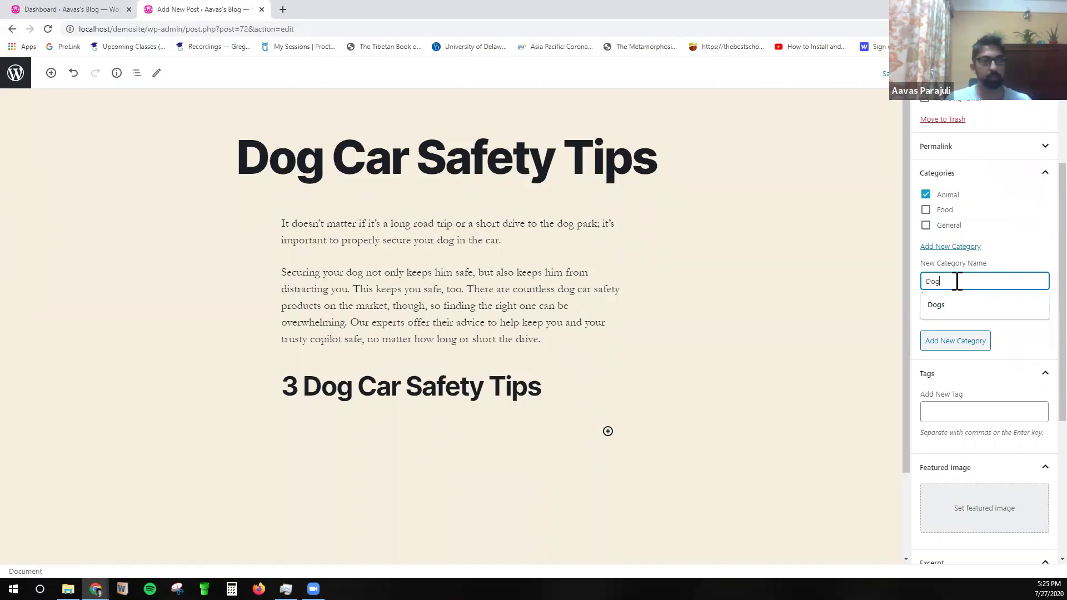
key("Return")
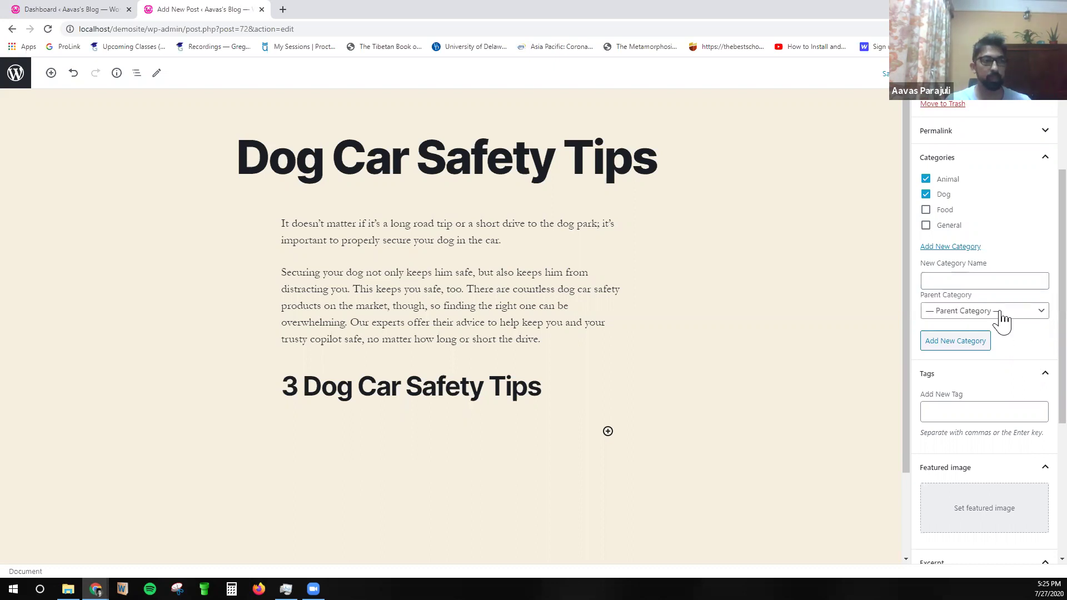
Choose Animal as the parent in the new category form and unassign the Animal category from the post.
left_click(1002, 319)
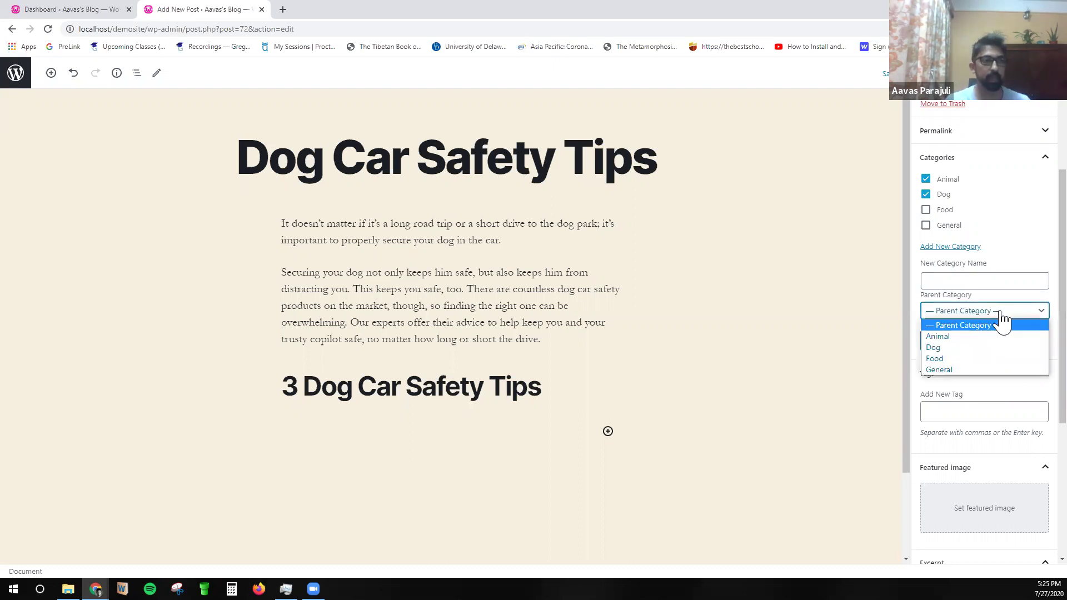
left_click(942, 337)
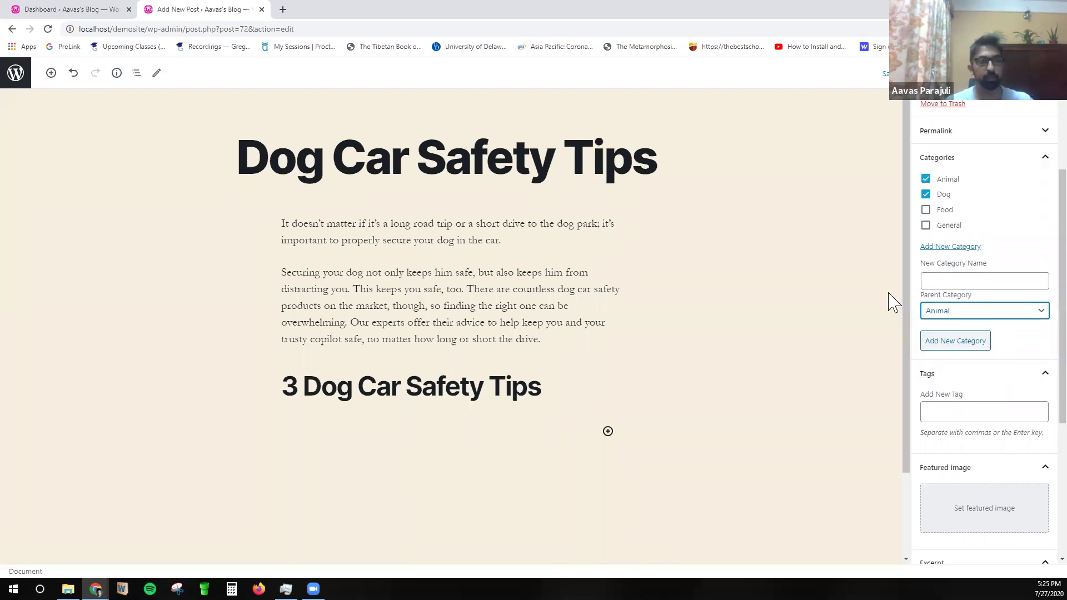
left_click(926, 180)
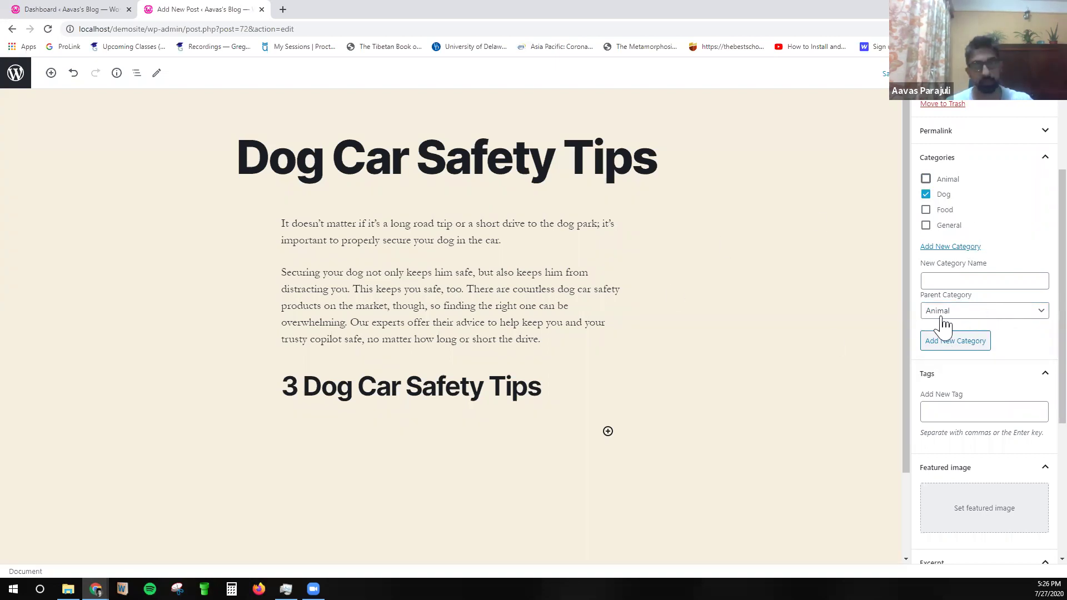
Add the tag tips to the dog car safety post.
scroll(906, 377, "down", 1)
scroll(778, 362, "down", 1)
scroll(722, 350, "up", 2)
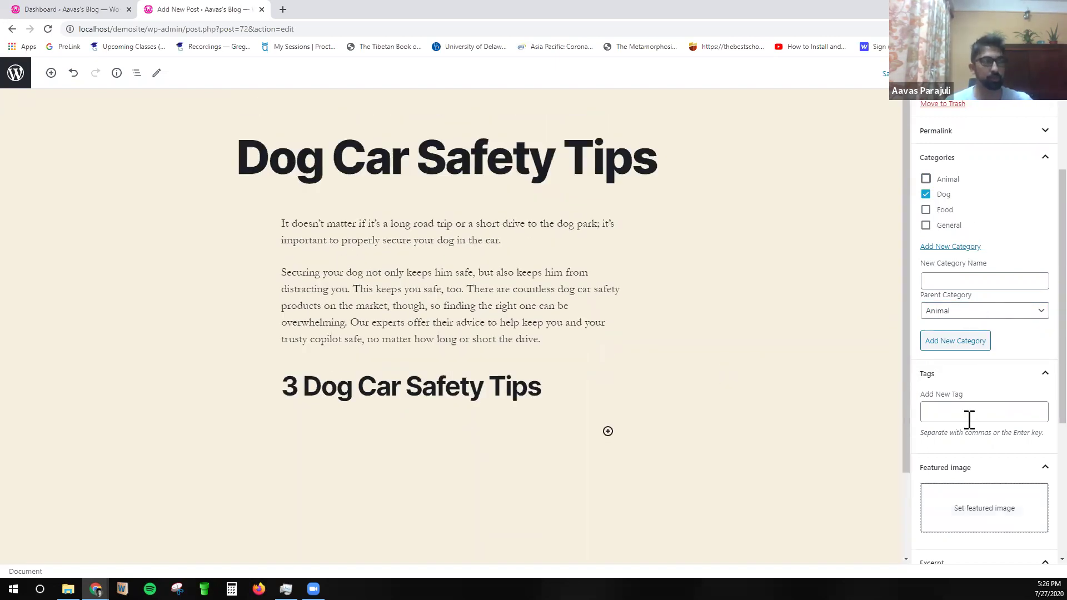
left_click(965, 406)
type("tips")
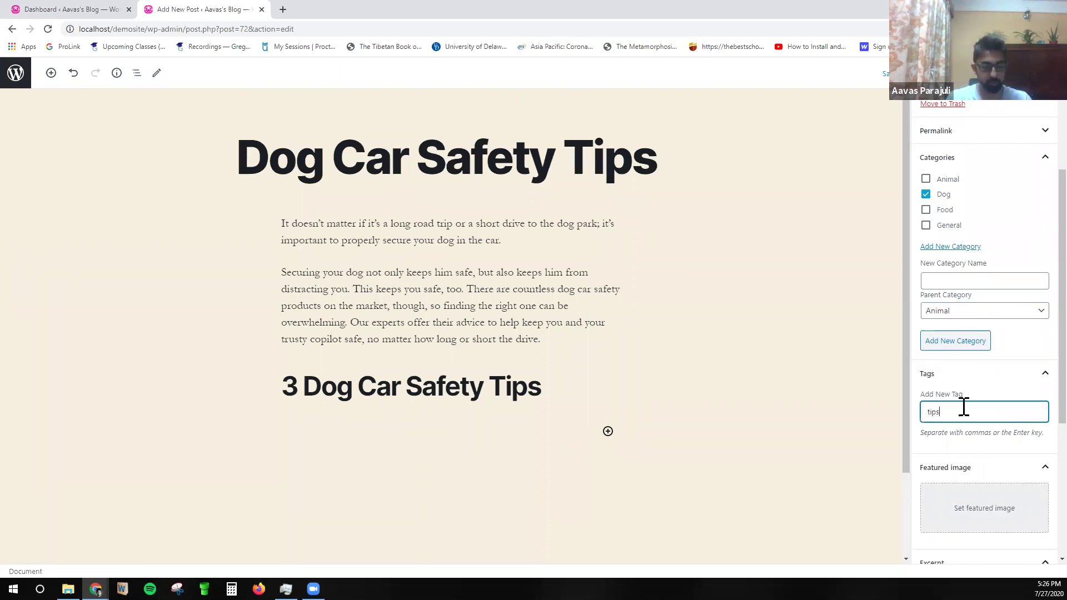
key("Return")
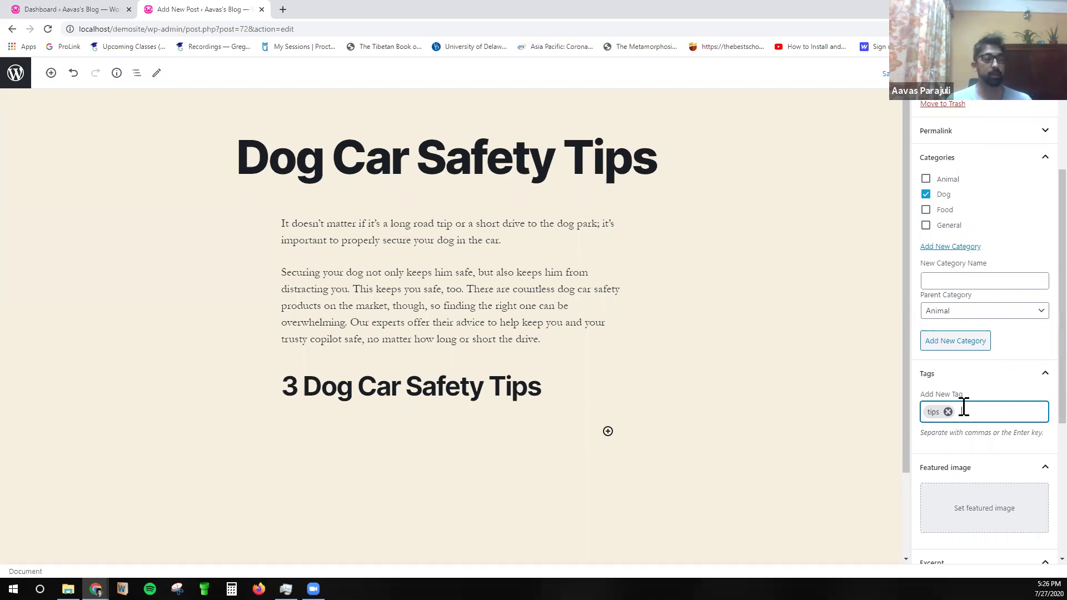
Add the tags dogs and pets to the dog car safety post.
type("car")
key("BackSpace")
key("BackSpace")
key("BackSpace")
type("dogs")
key("Return")
type("pet")
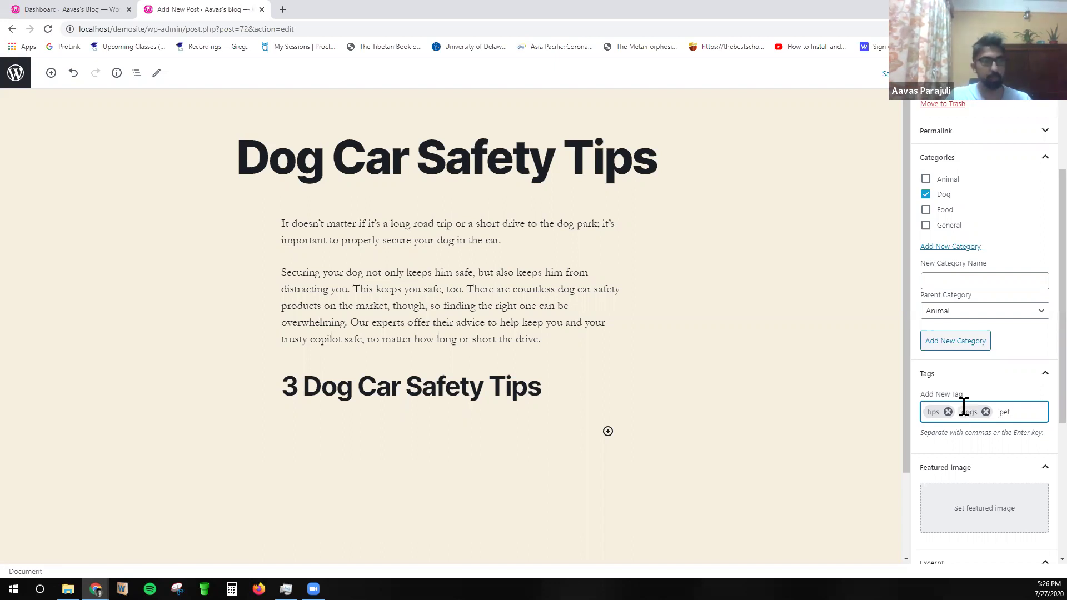
type("s")
key("Return")
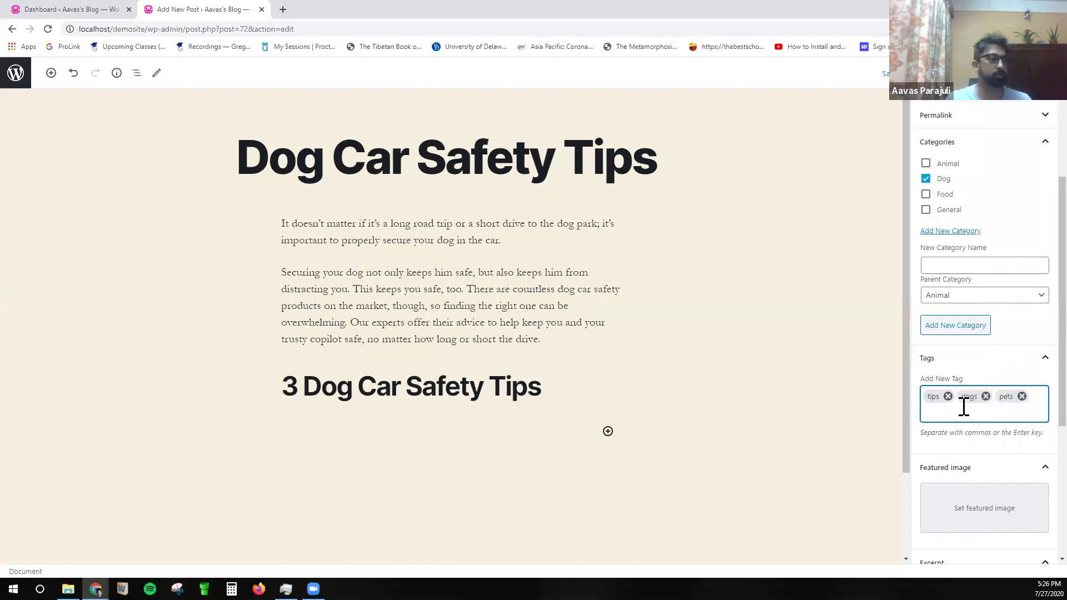
Set dog-1.jpg, the brown dog lying on a white couch, as the post's featured image.
scroll(970, 389, "down", 3)
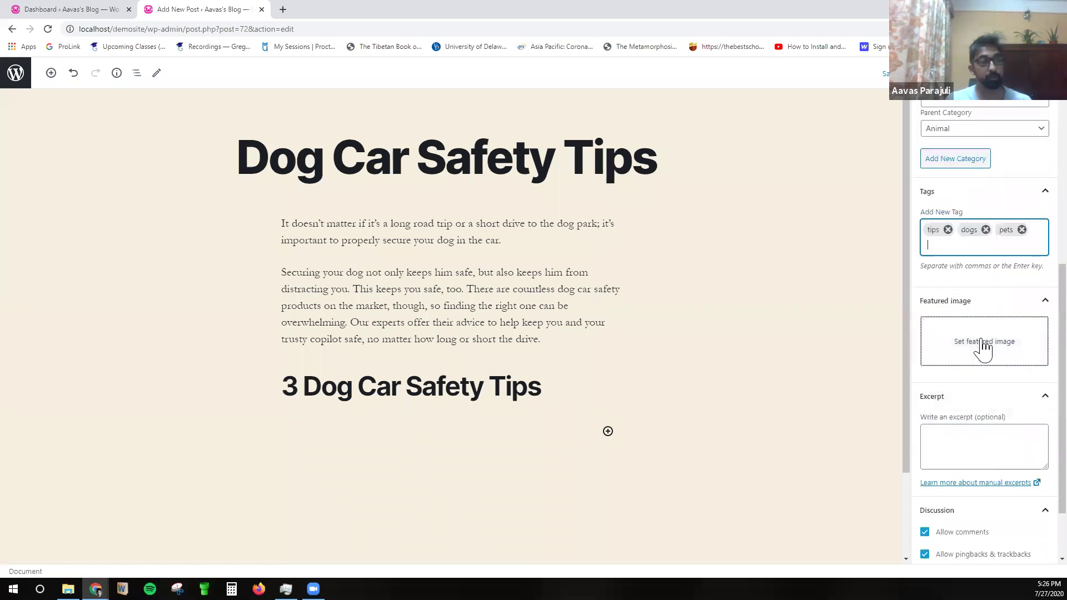
left_click(982, 347)
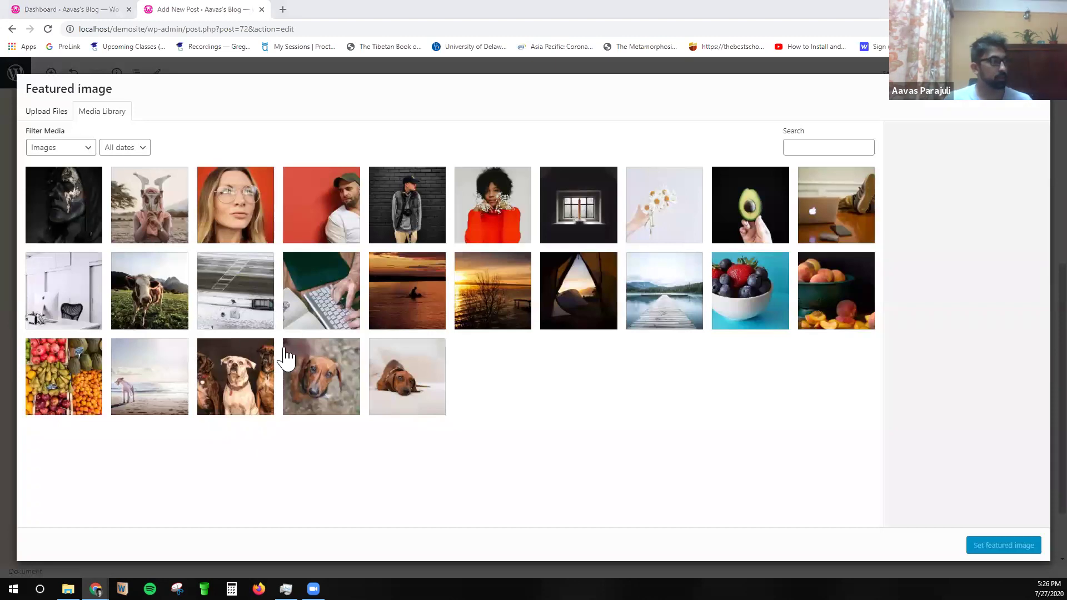
left_click(410, 384)
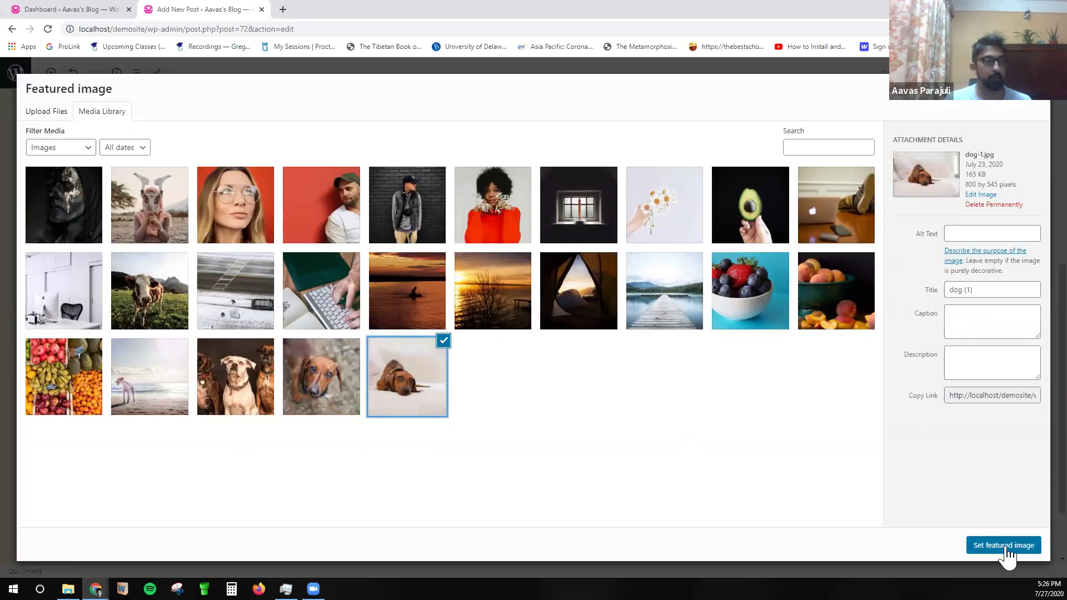
left_click(1006, 548)
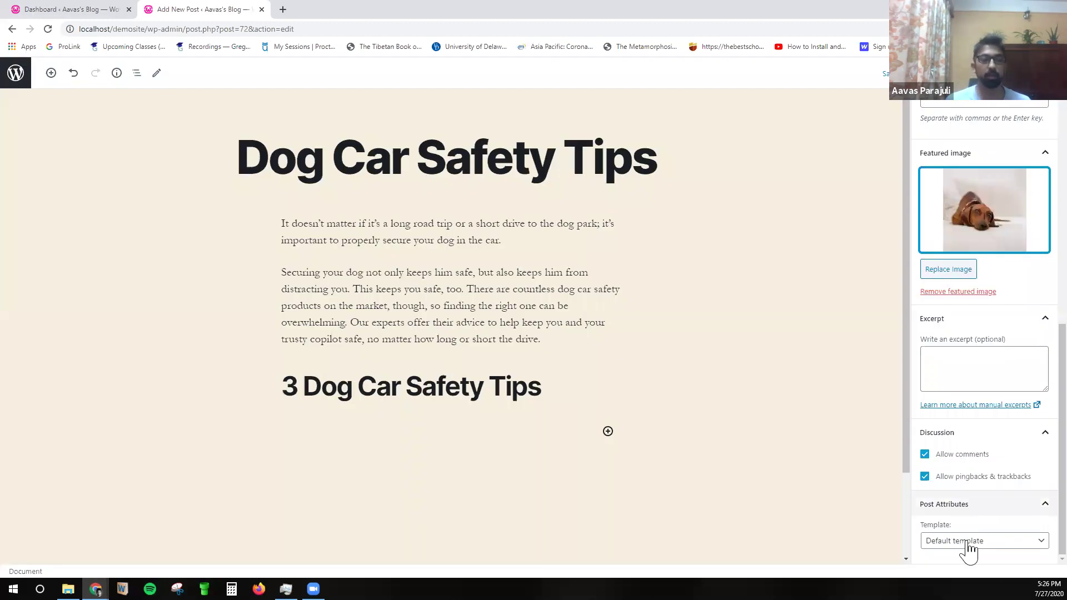
Check which templates the post attributes offer, keeping the default template.
left_click(957, 542)
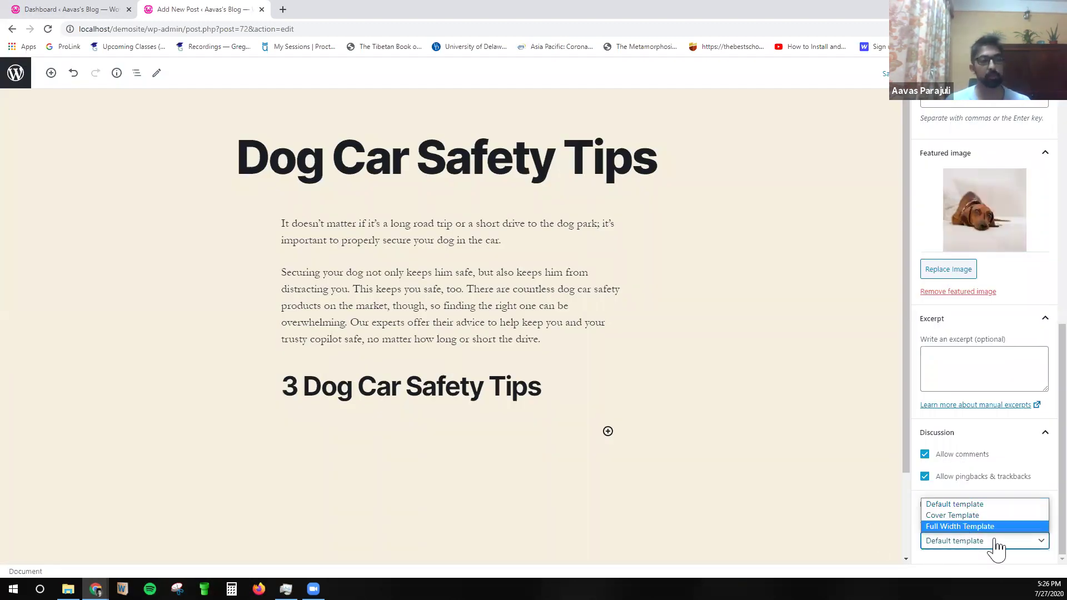
left_click(969, 544)
scroll(963, 127, "up", 1)
scroll(963, 126, "up", 6)
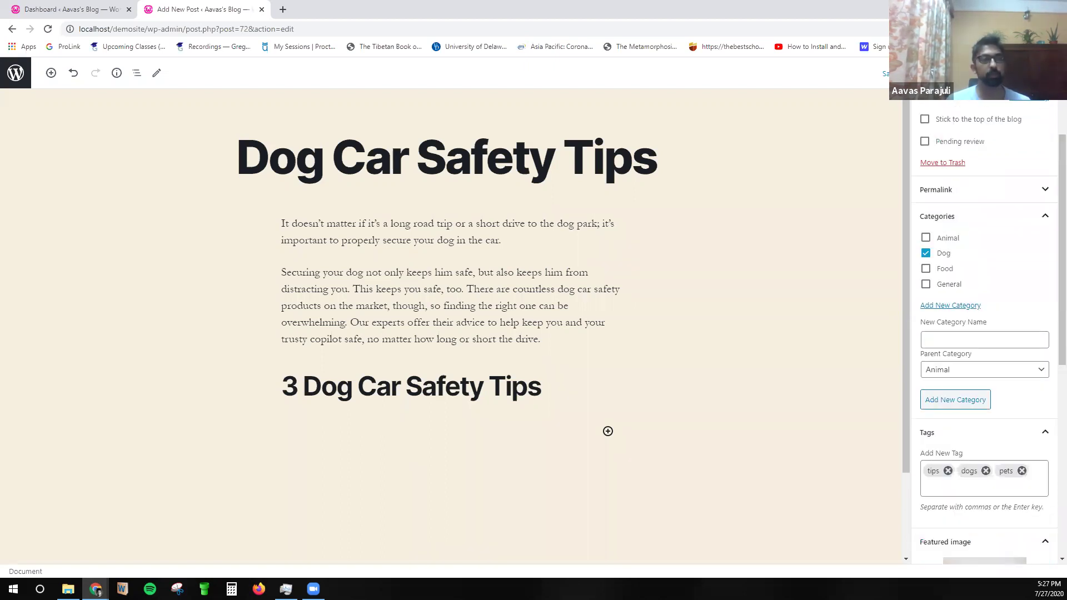
Publish the dog car safety post and open its live page.
left_click(1035, 73)
left_click(1034, 73)
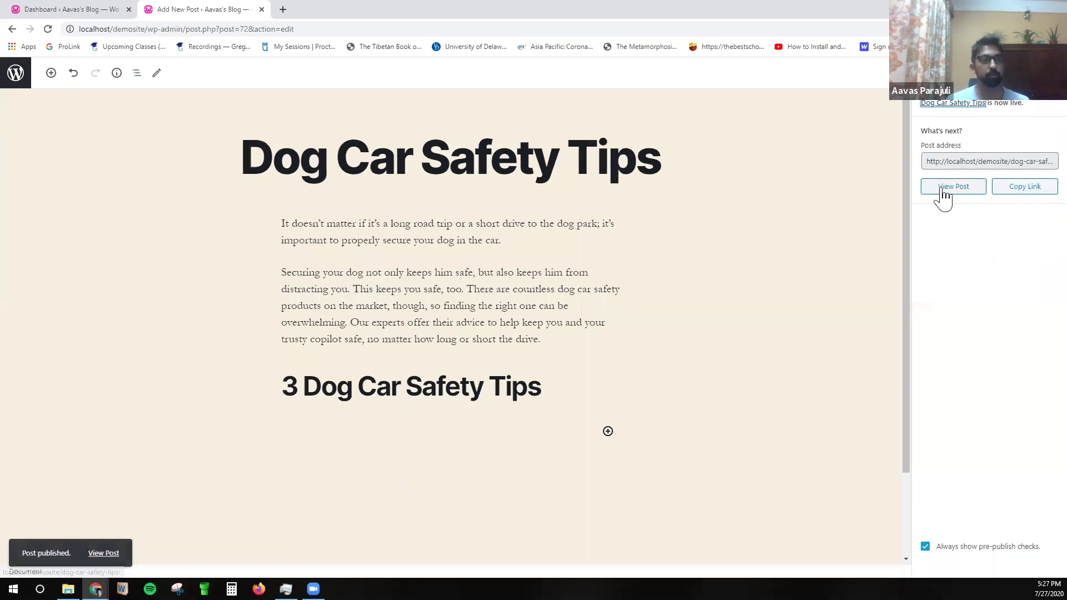
left_click(941, 189)
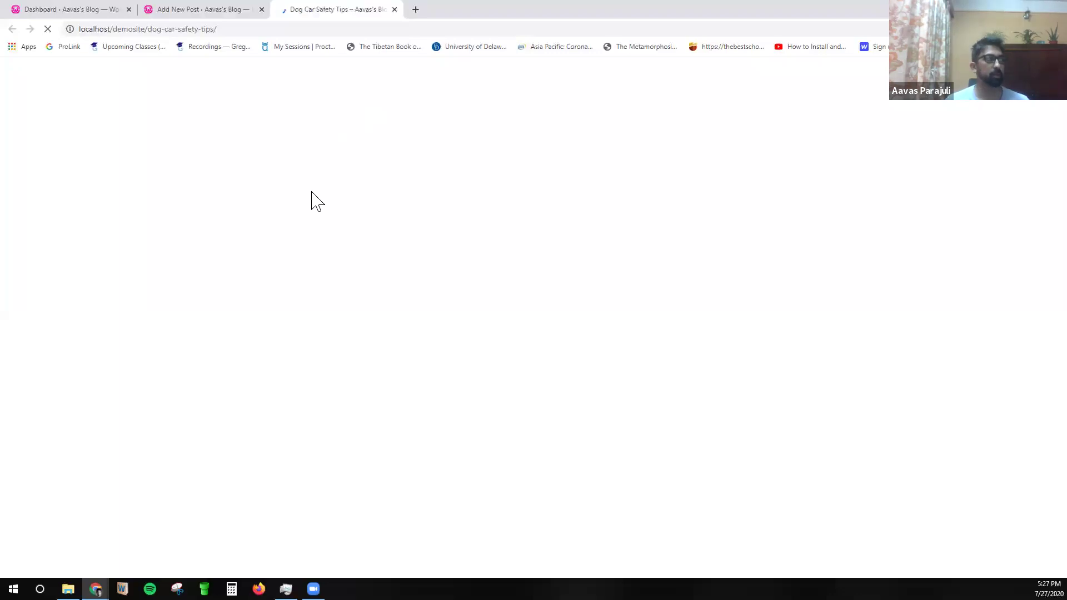
Review the published dog car safety post and the archive page of its pets tag.
scroll(409, 362, "down", 15)
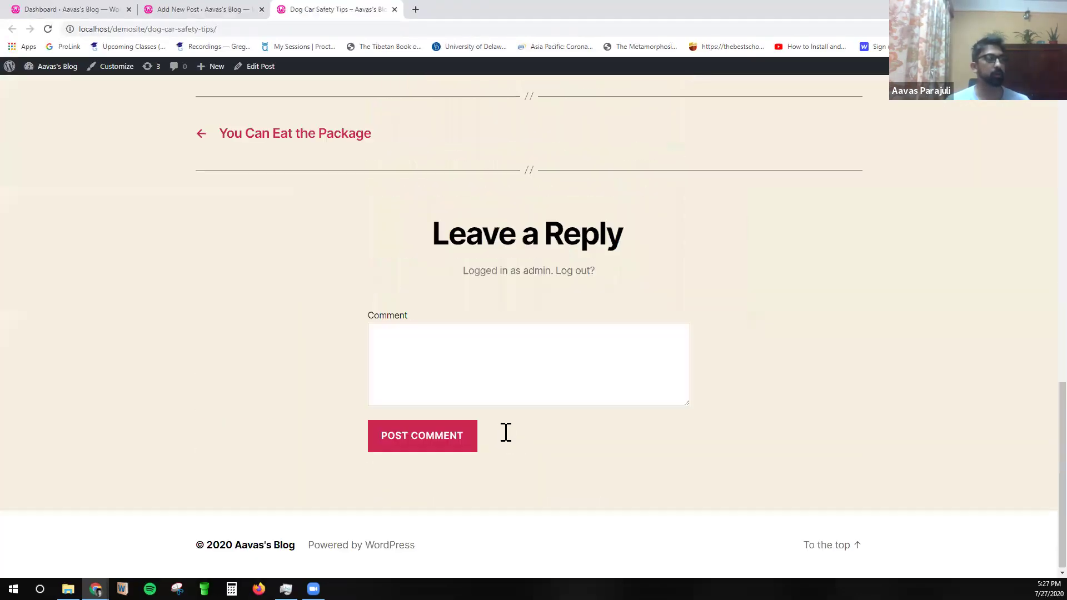
scroll(505, 431, "up", 6)
scroll(465, 422, "up", 10)
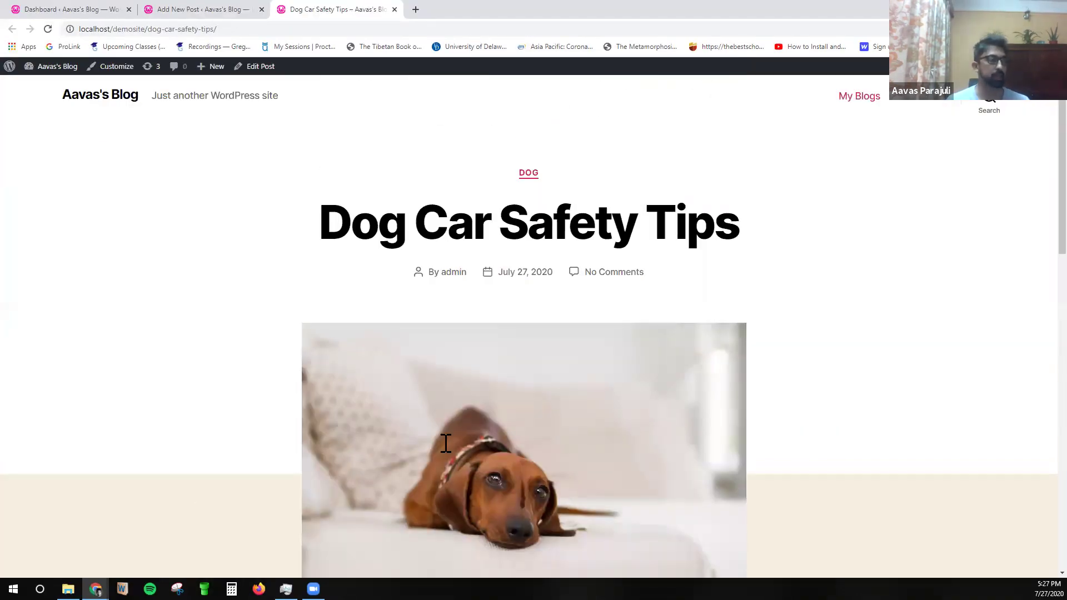
scroll(434, 439, "down", 8)
left_click(416, 434)
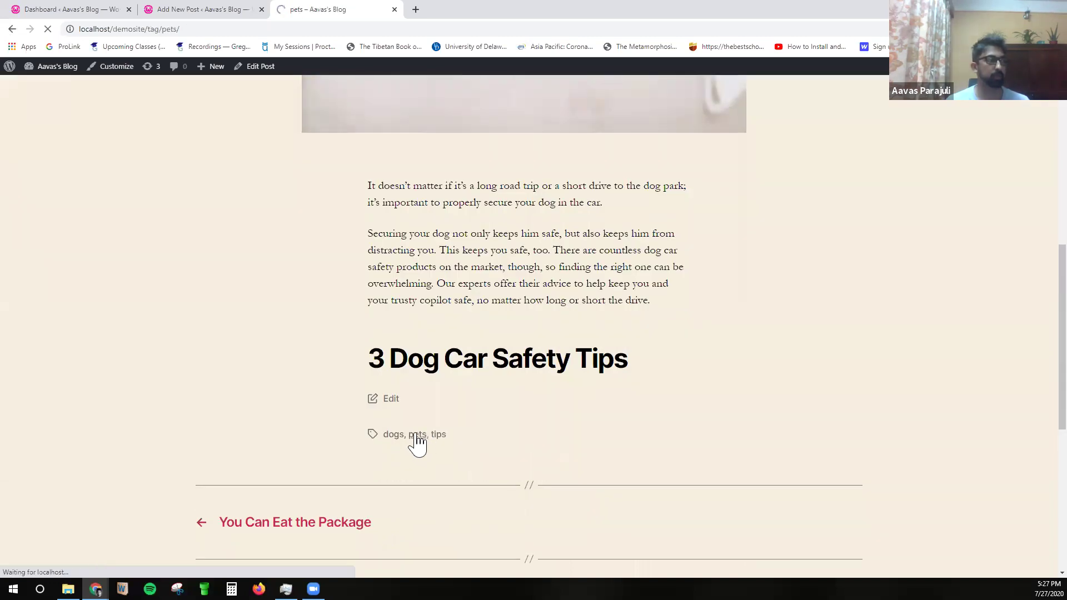
scroll(445, 416, "down", 8)
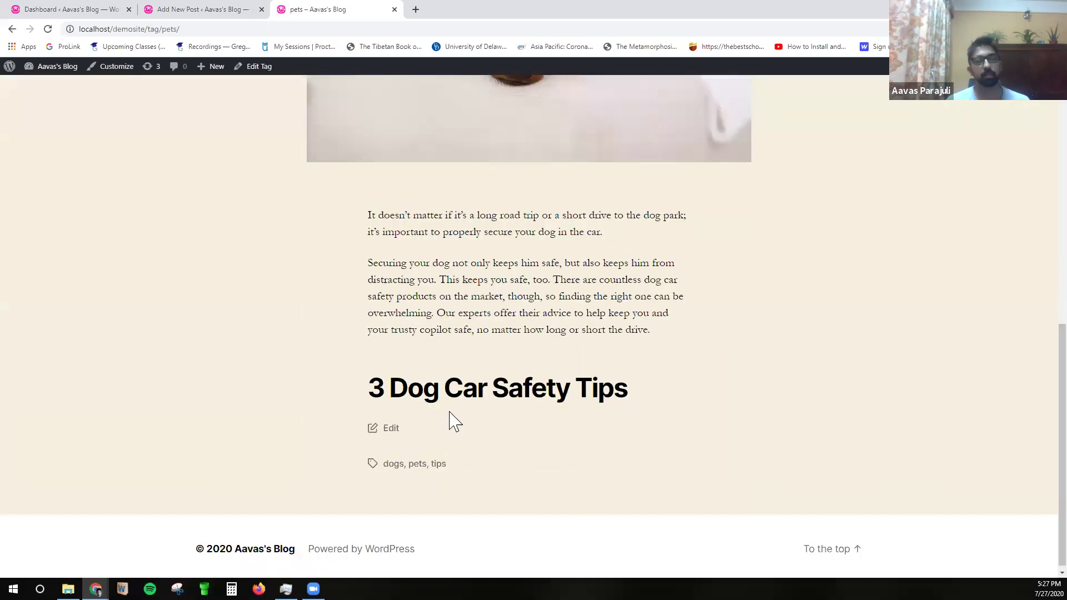
scroll(552, 424, "up", 10)
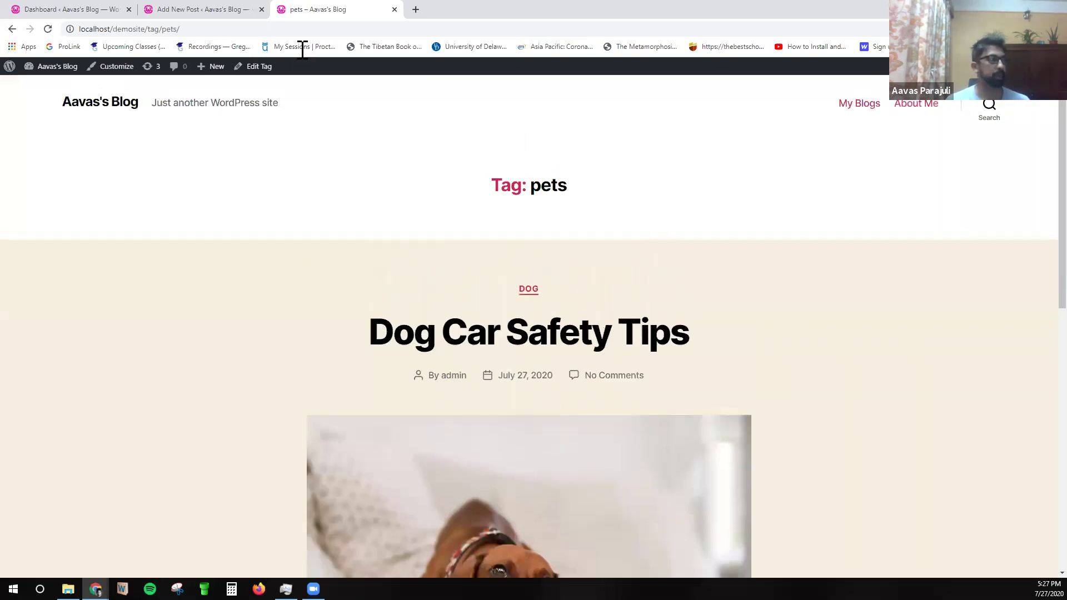
Go back to the posts list and start a new post titled "Why Dogs and Humans Love Each Other More Than Anyone Else".
left_click(395, 11)
left_click(15, 75)
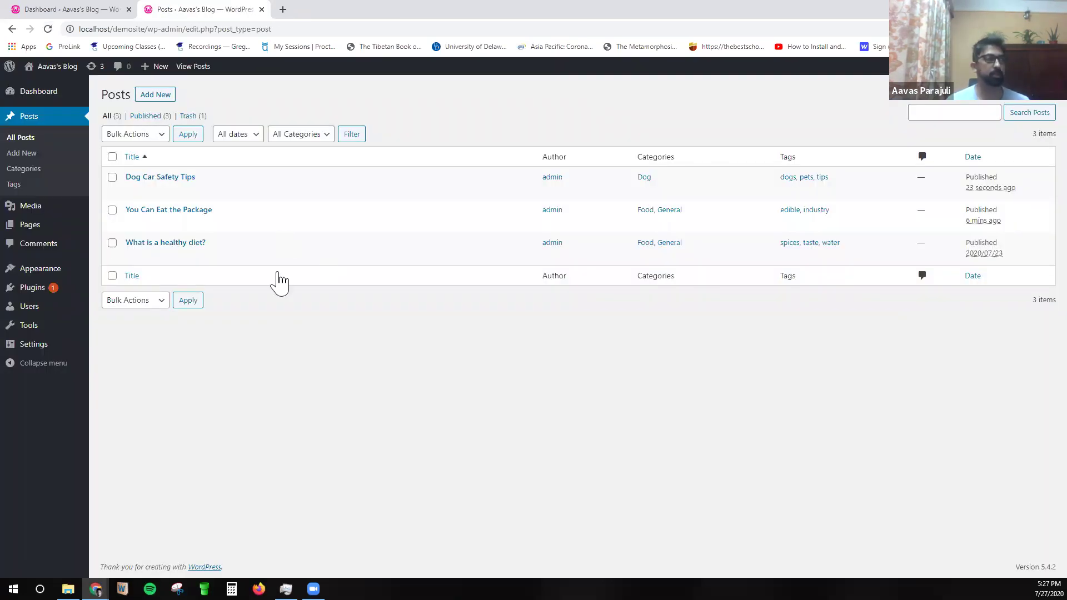
left_click(162, 97)
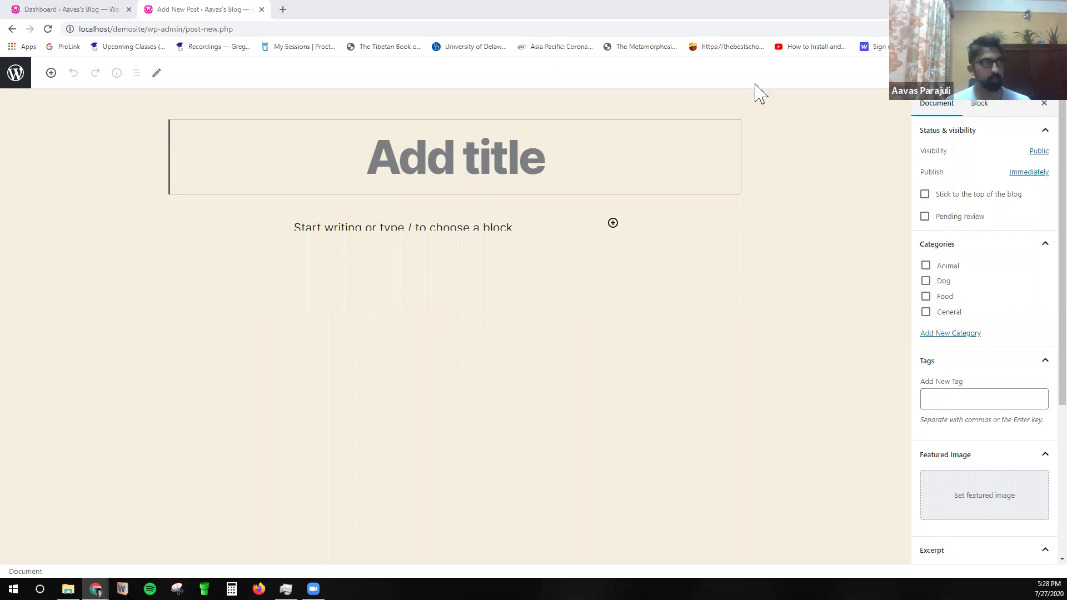
left_click(655, 147)
type("Why Dogs and Humans Love Each Other More Than Anyone Else")
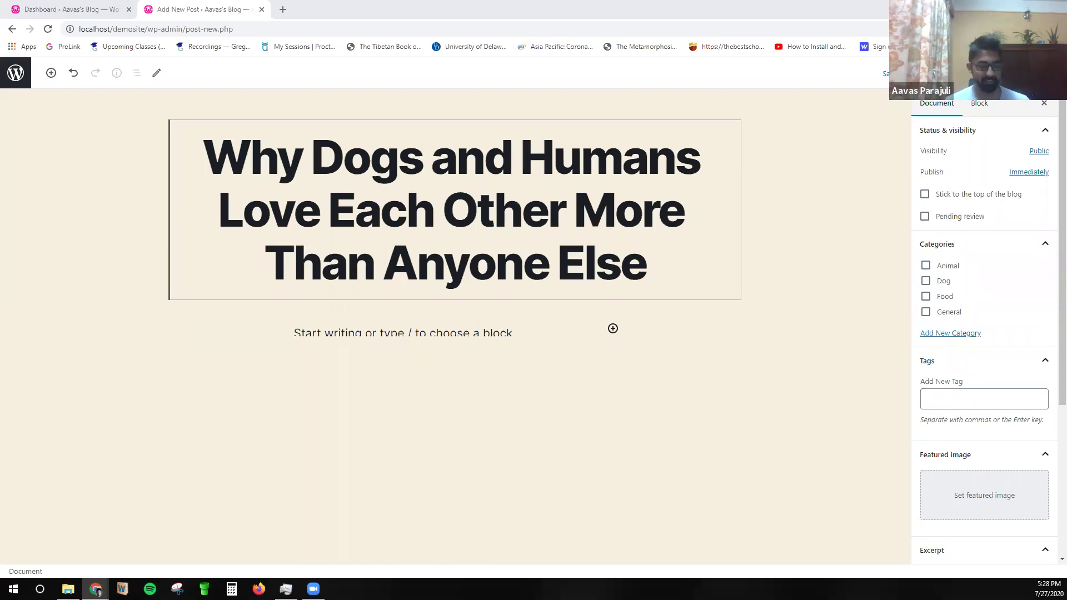
Fill the post body with the two paragraphs starting "You speak dog better than you think you do" and "Think that's not a big deal?".
left_click(479, 336)
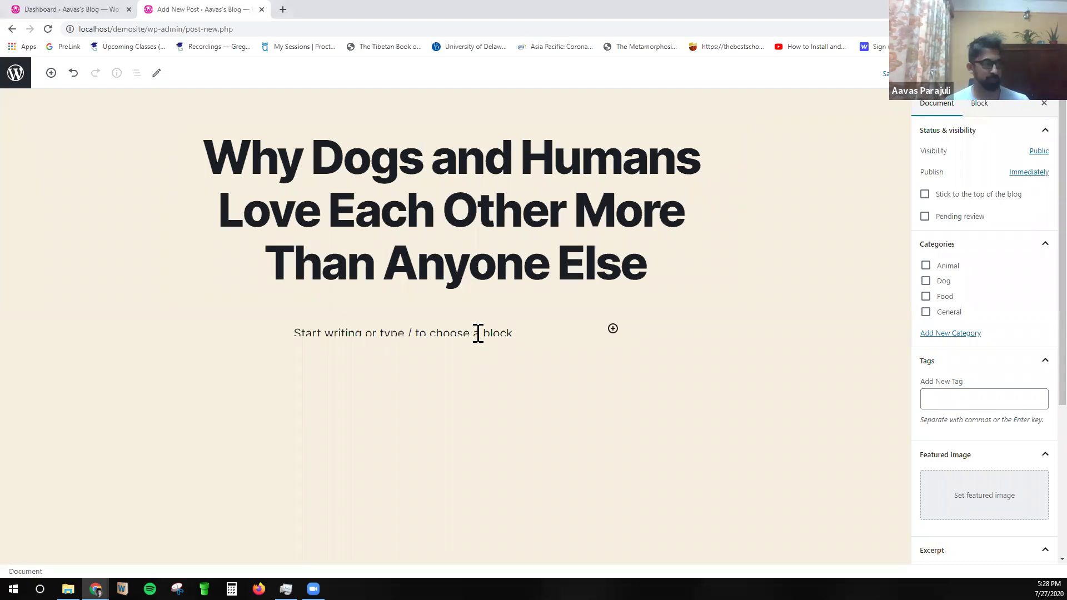
type("You speak dog better than you think you do. You may not be fluent; that would require actually being a dog. But if you went to live in a dogs-only world, you’d be pretty good at understanding what they’re saying. You can tell a nervous yip from a menacing growl, a bark that says hello from a bark that says get lost. You can read the body language that says happy, that says sad, that says tired, that says scared, that says Please, please, please play with me right now! Think that’s not a big deal? Then answer this: What does a happy bird look like? A sad lion? You don’t know, but dog talk you get. And as with your first human language, you didn’t even have to try to learn it. You grew up in a world in which dogs are everywhere and simply came to understand them.")
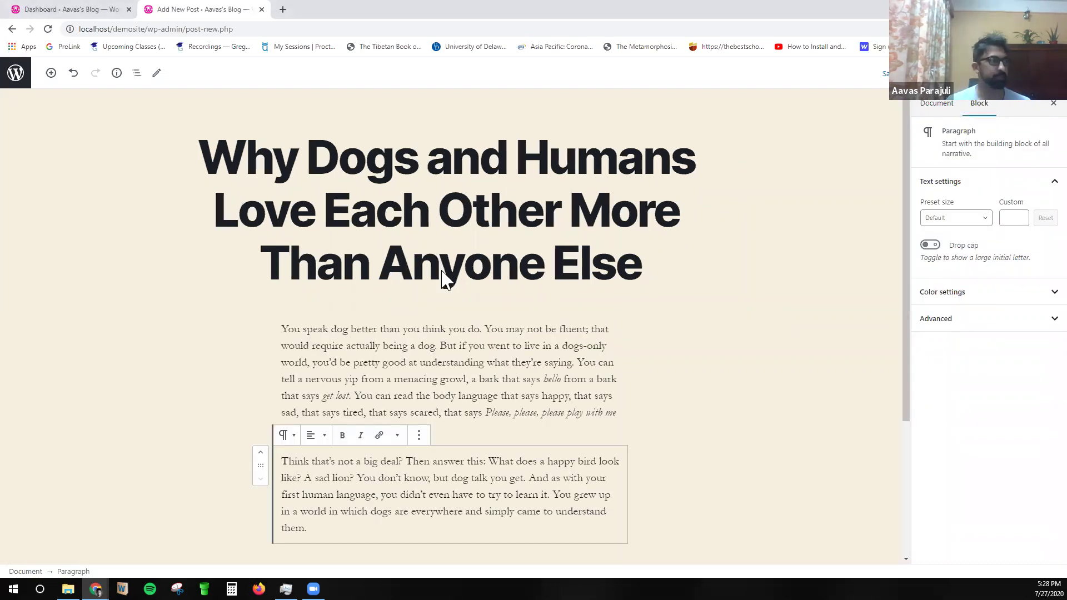
scroll(400, 325, "down", 1)
scroll(399, 311, "up", 1)
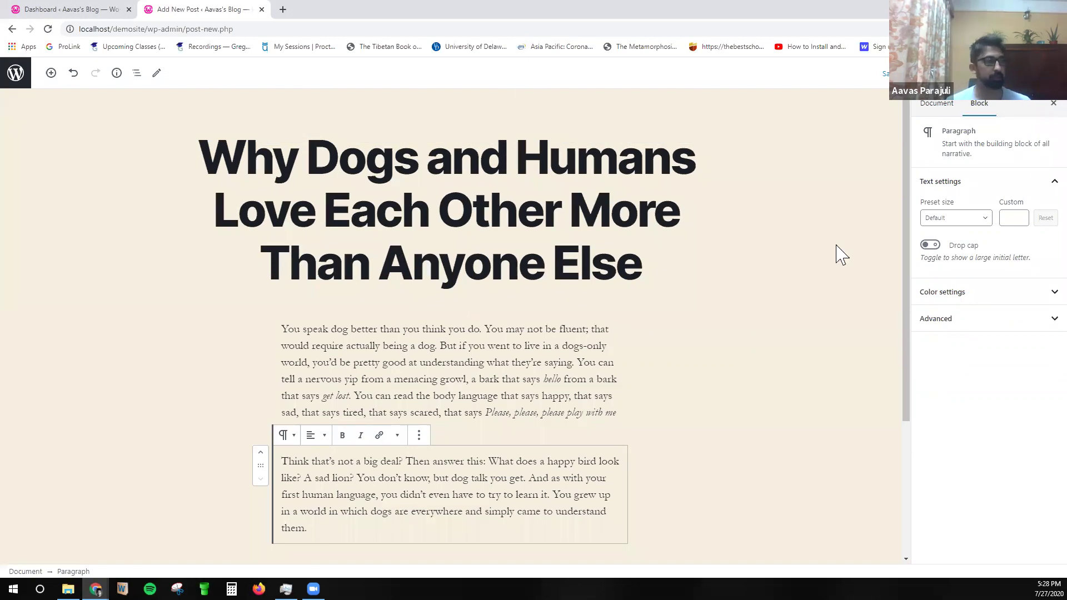
left_click(447, 210)
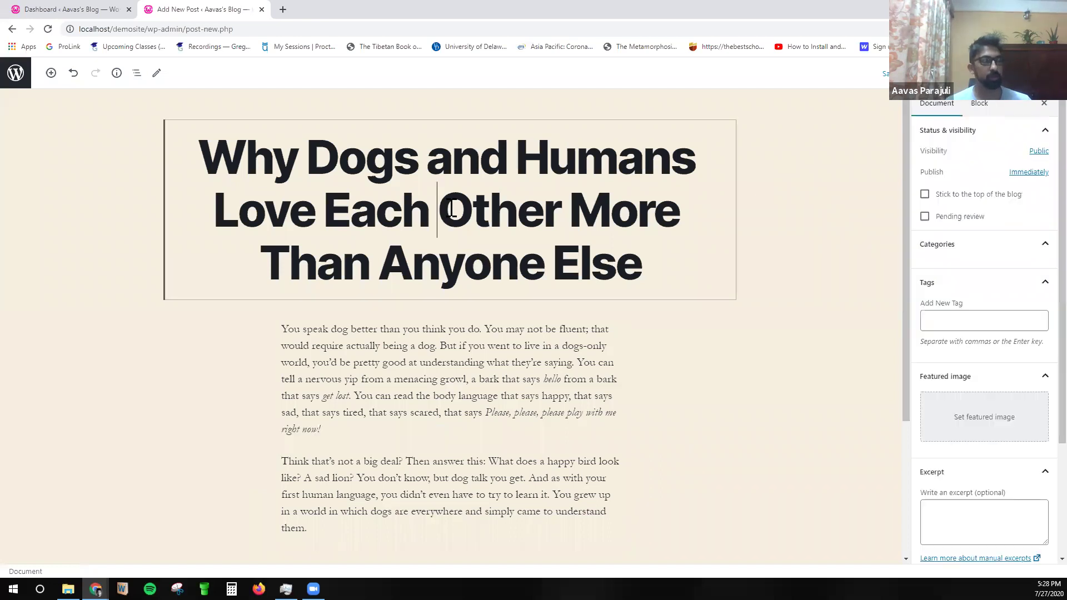
key("ctrl+a")
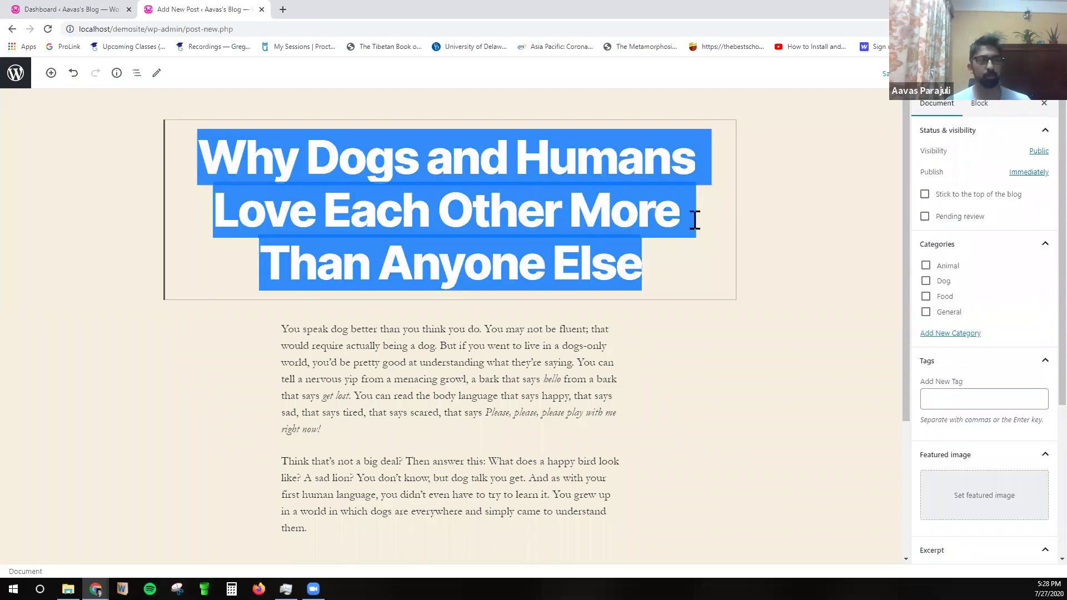
left_click(731, 228)
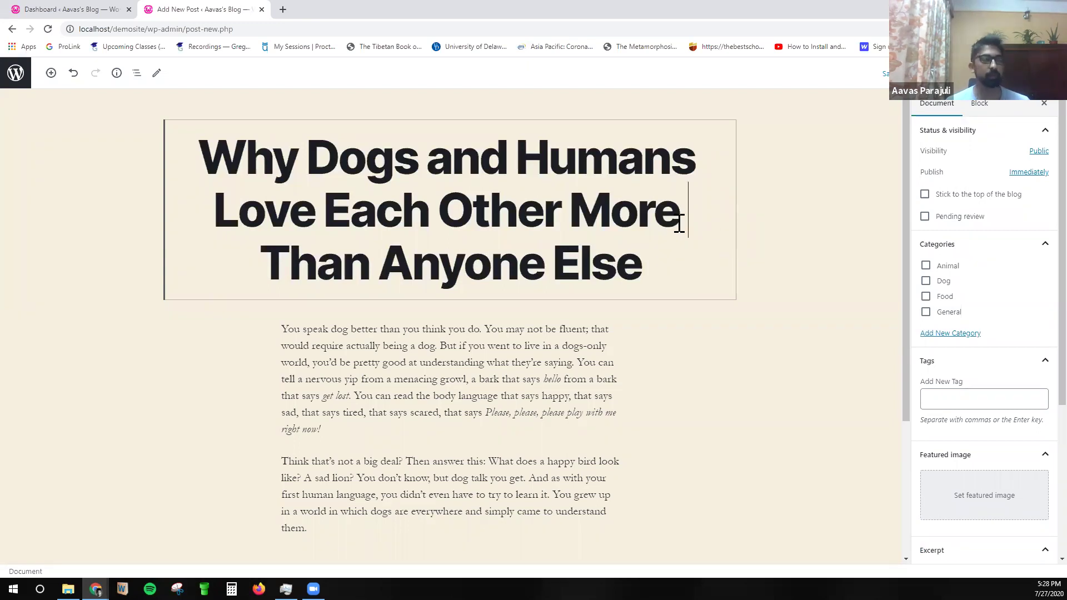
Assign the Dog category to the new post and add the tags humans, love and friend.
left_click(940, 284)
left_click(967, 399)
type("humans")
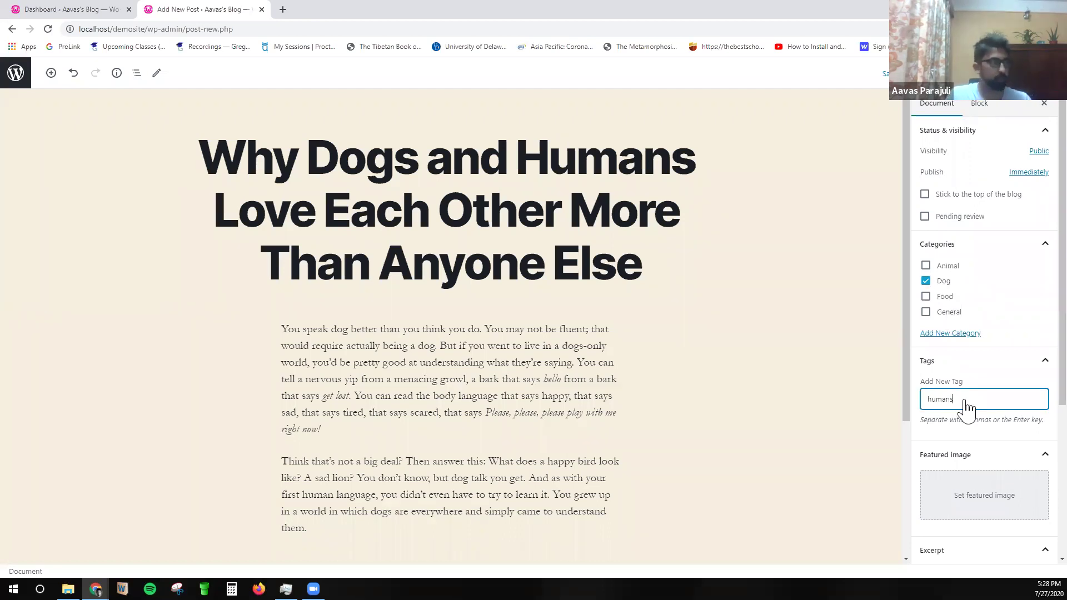
key("Return")
type("love")
key("Return")
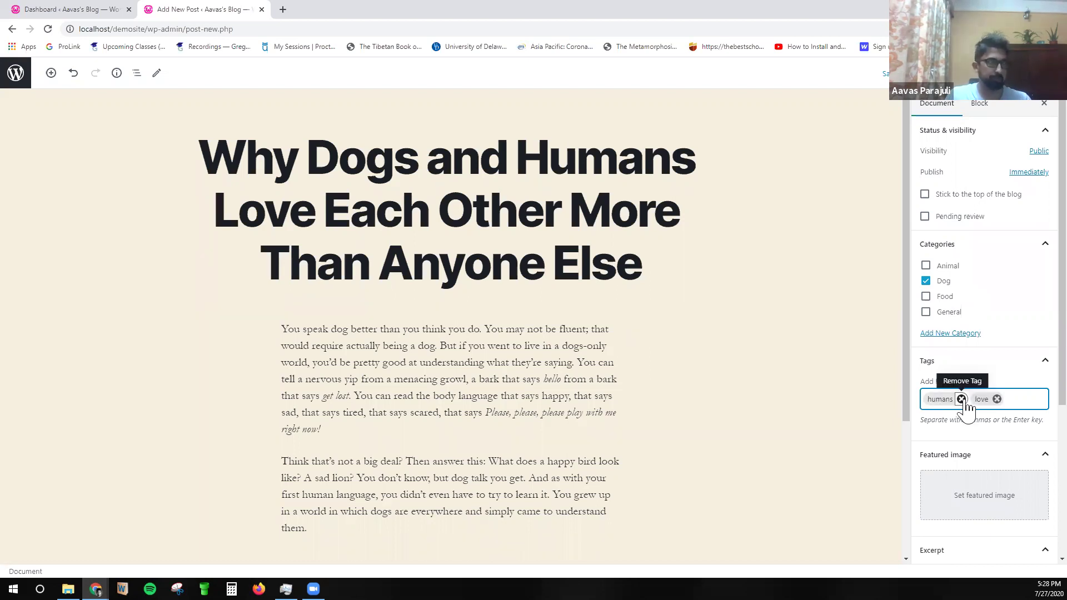
type("dogs")
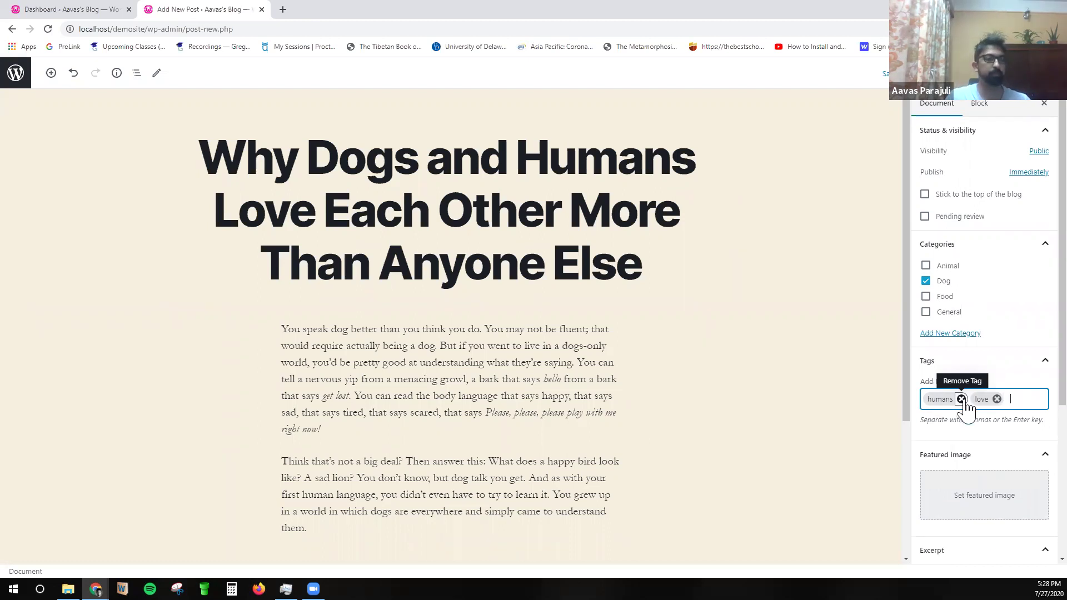
type("friend")
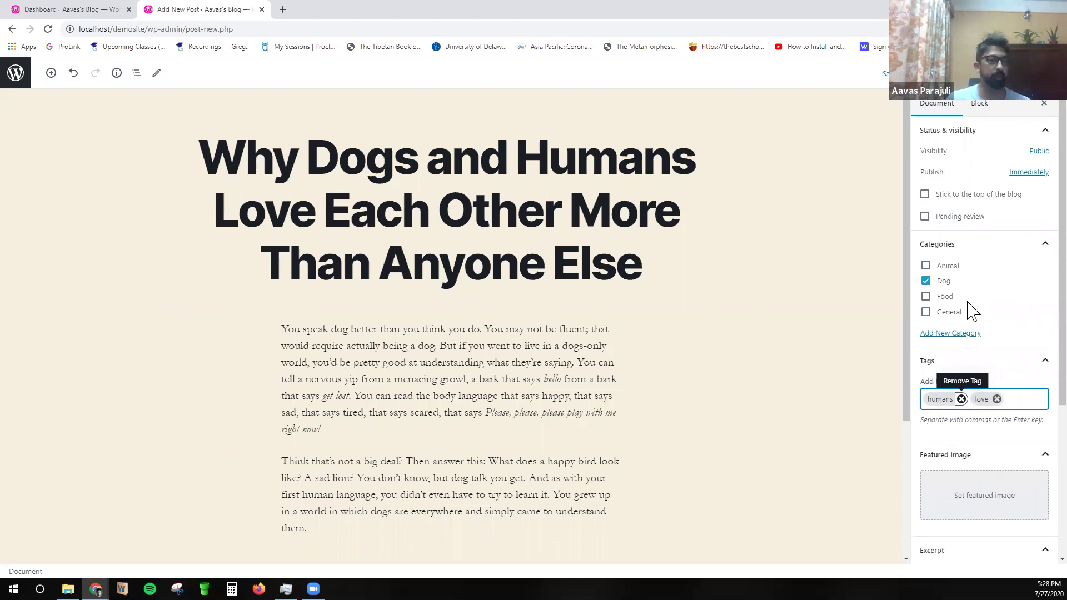
key("Return")
Set dog-2.jpg, the picture of three dogs, as the post's featured image.
scroll(993, 400, "down", 4)
left_click(974, 261)
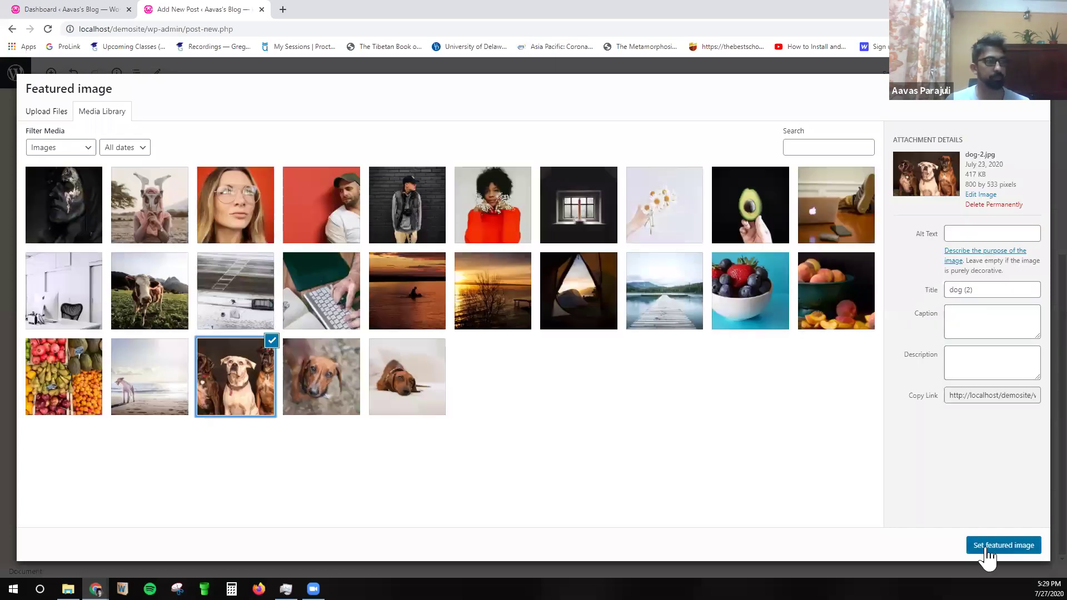
left_click(988, 550)
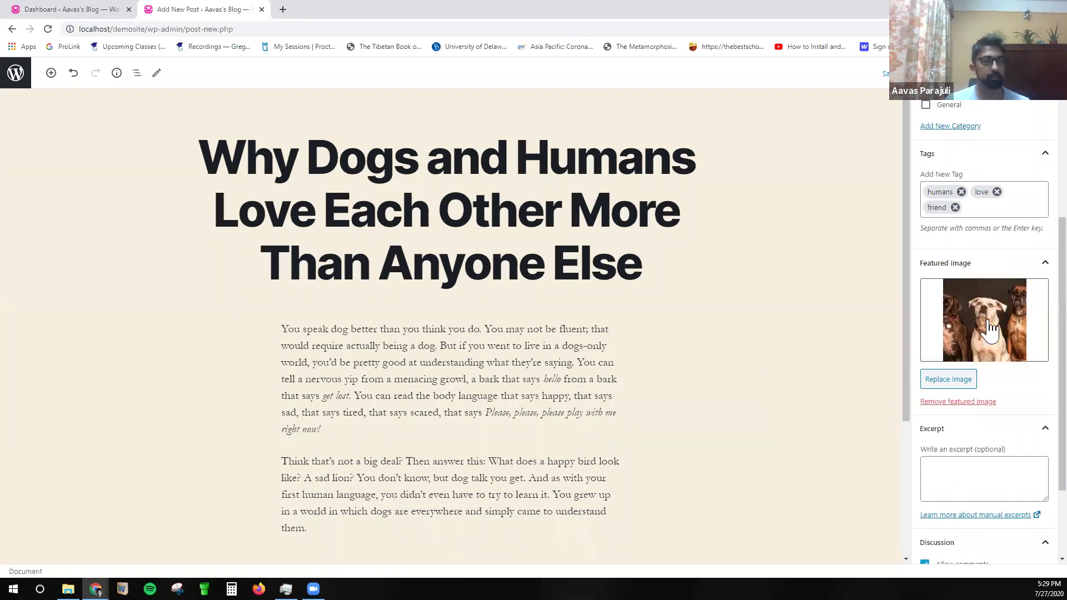
Publish the post about dogs and humans and return to the posts list.
scroll(995, 333, "down", 2)
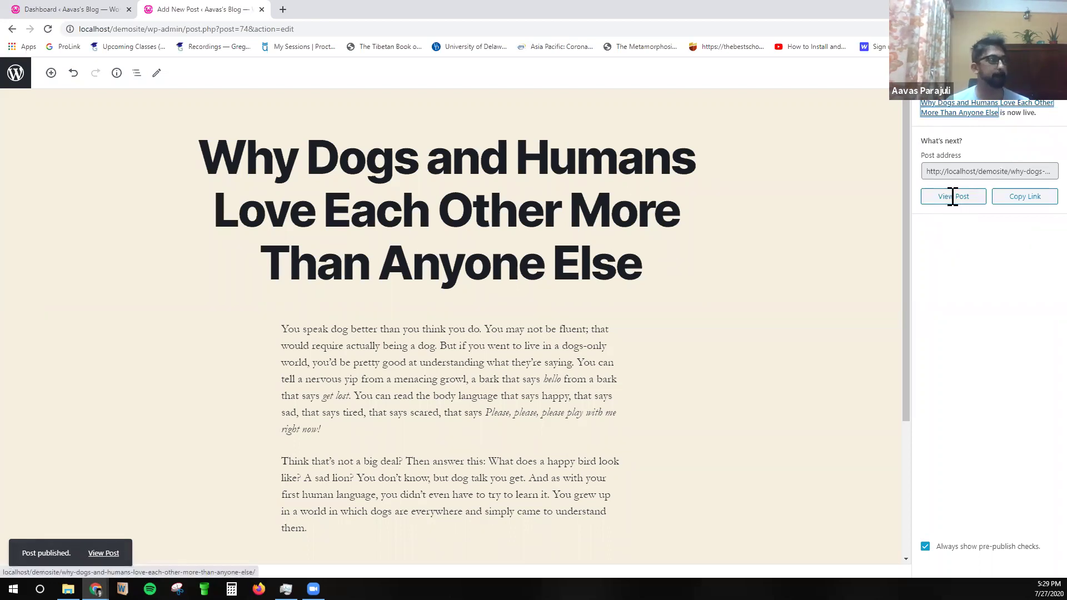
left_click(15, 74)
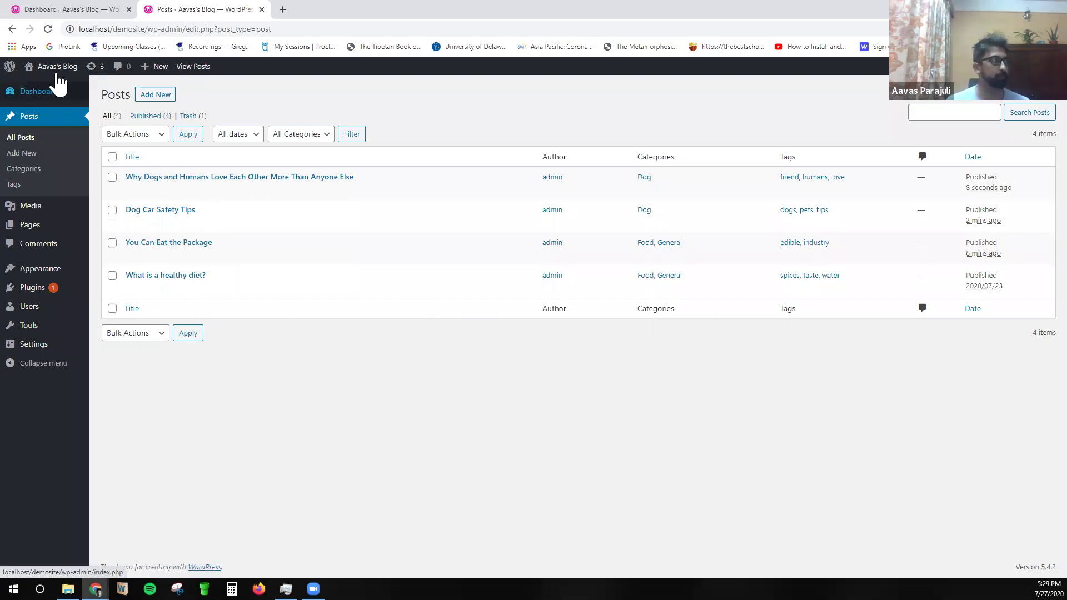
Open the live site in a new tab and look through the posts on its My Blogs page.
mouse_move(59, 82)
middle_click(58, 85)
left_click(372, 8)
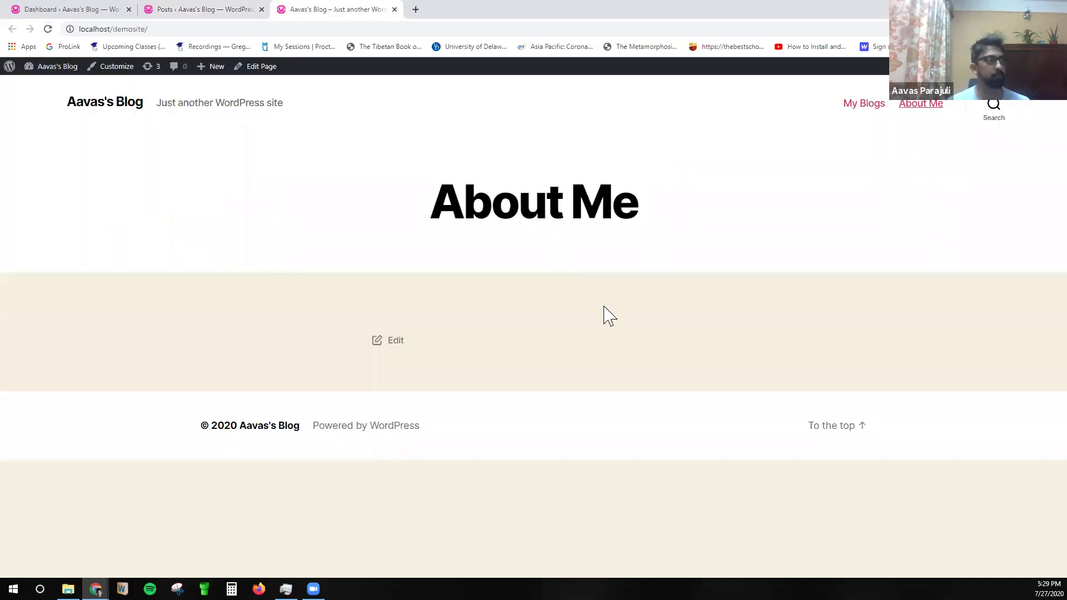
left_click(866, 106)
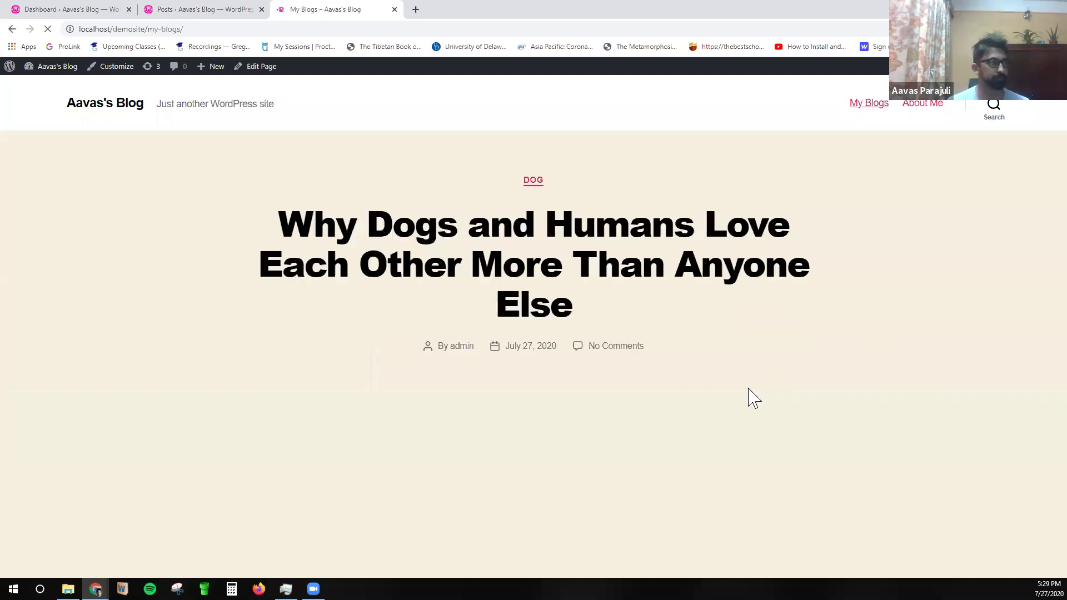
scroll(739, 390, "down", 6)
scroll(739, 388, "down", 20)
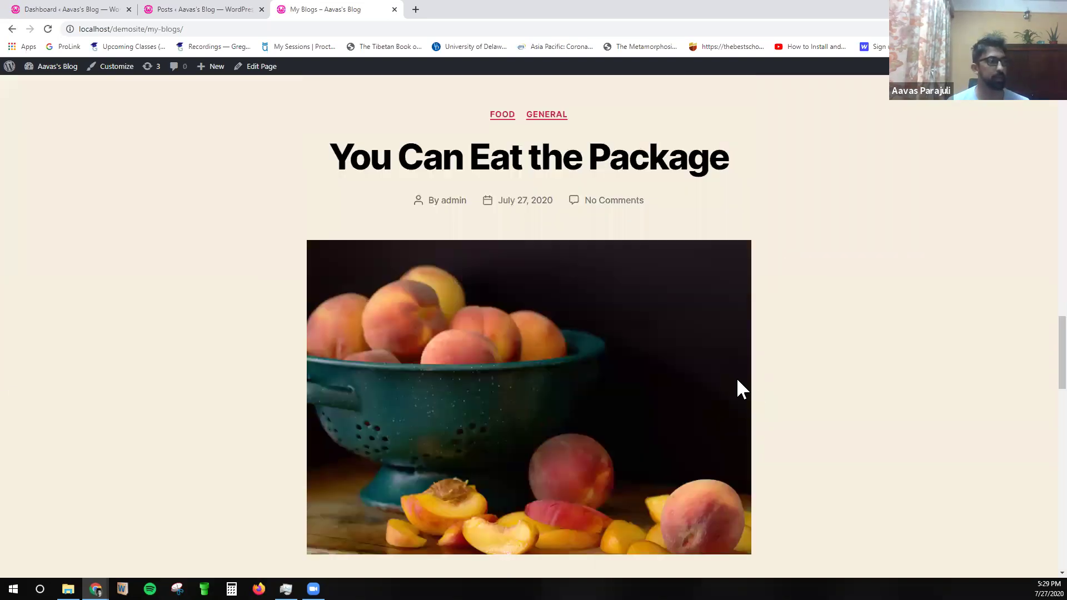
Review all posts on the My Blogs page, from the newest dog post down to the healthy eating post.
scroll(1034, 504, "down", 15)
scroll(1026, 161, "up", 20)
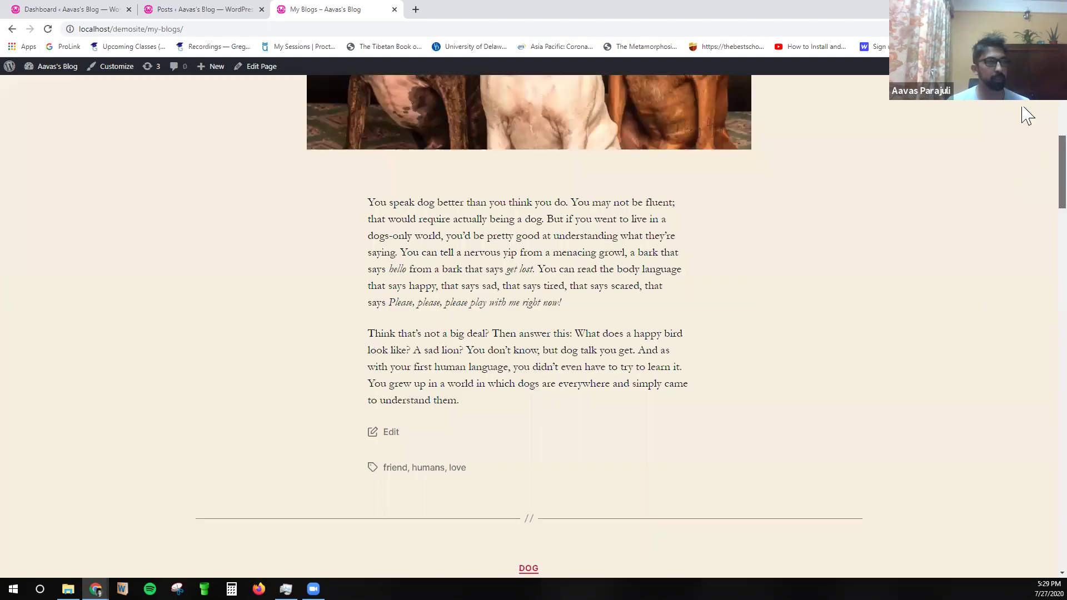
scroll(1036, 166, "up", 8)
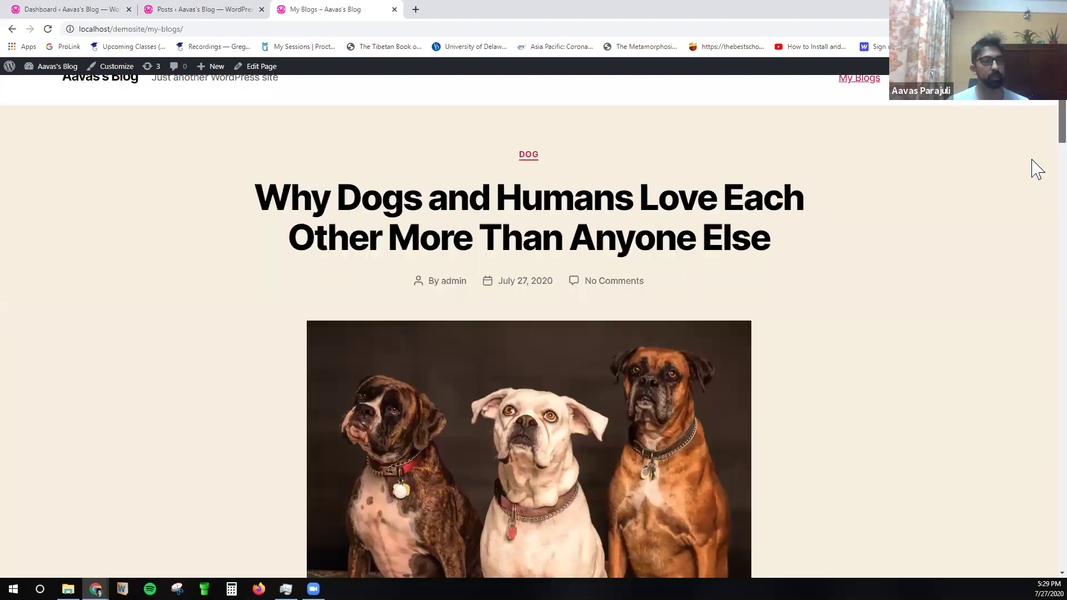
scroll(1036, 167, "down", 6)
scroll(1036, 334, "down", 15)
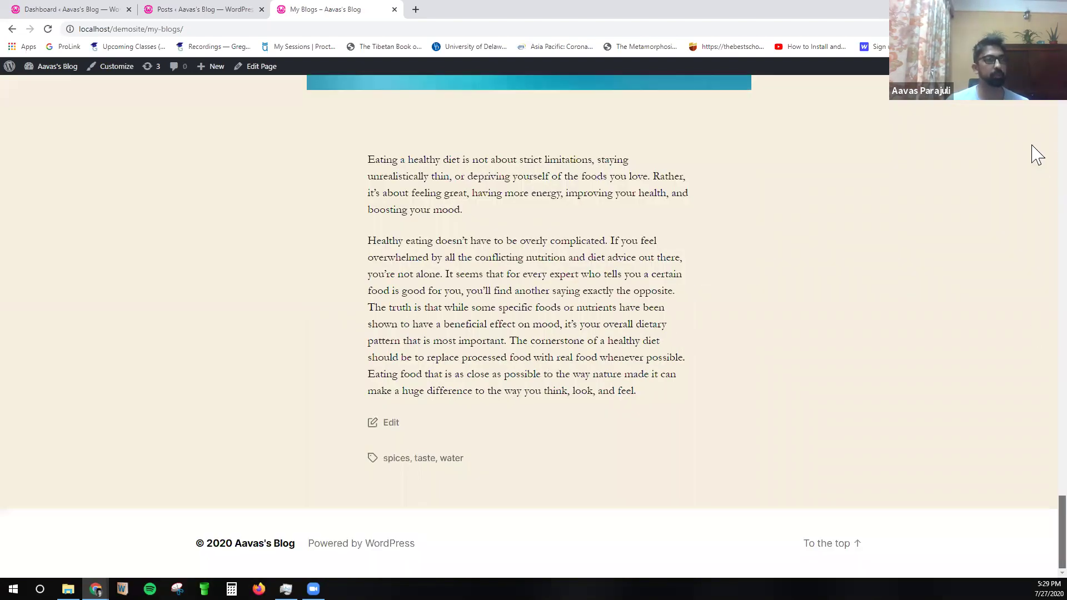
scroll(878, 323, "up", 15)
scroll(856, 347, "up", 12)
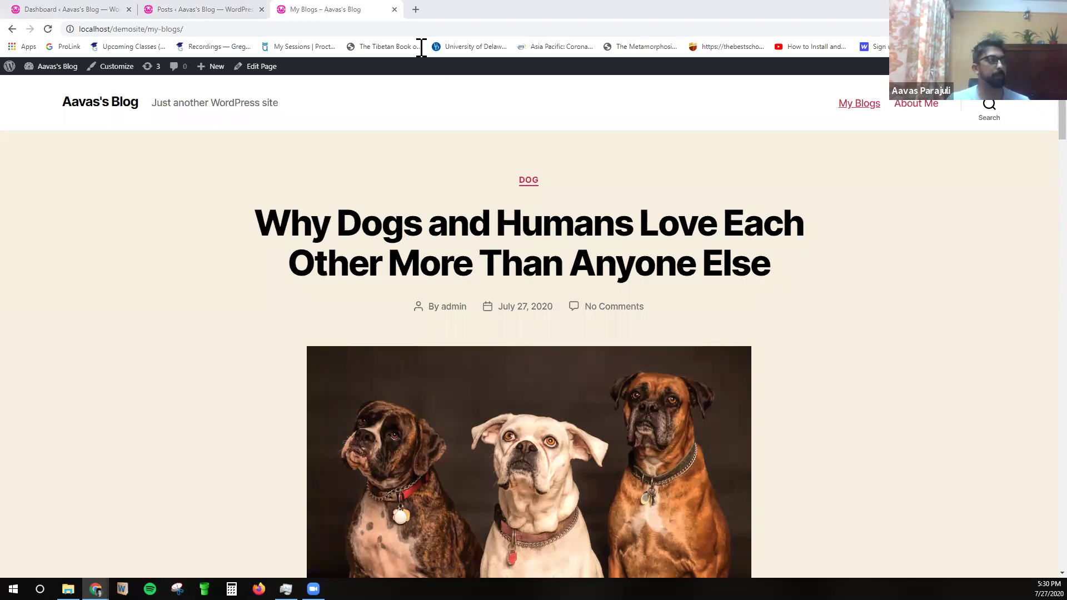
left_click(416, 9)
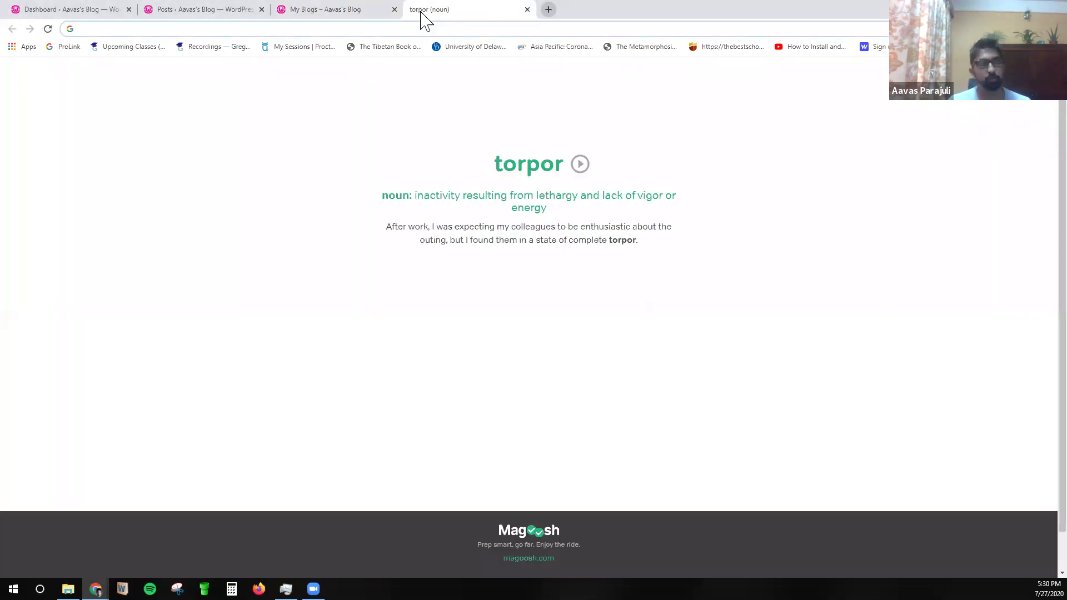
left_click(311, 10)
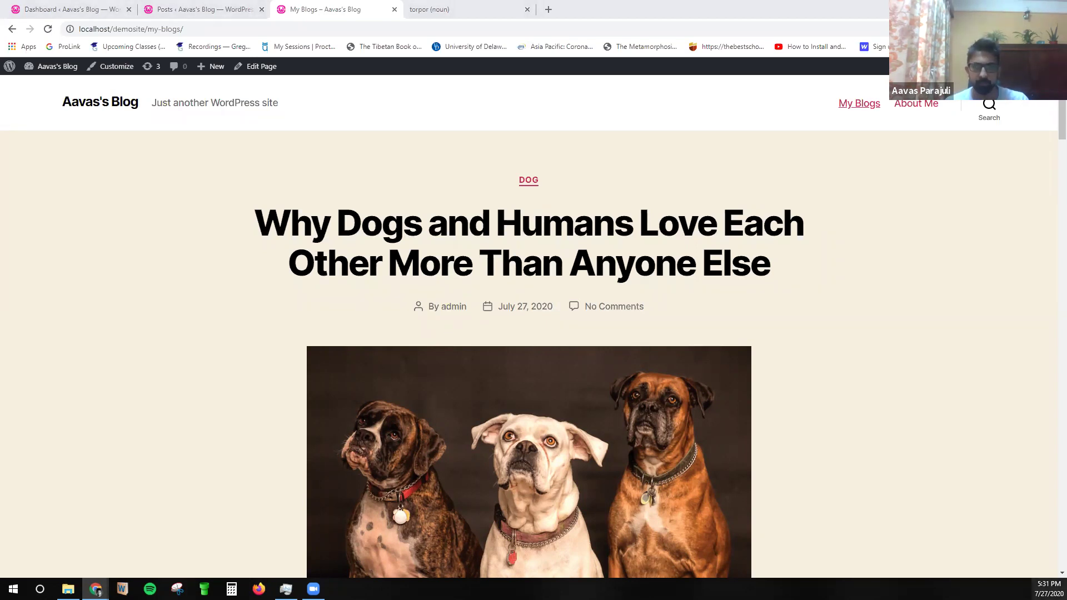
Examine how each post on the My Blogs page shows its category, title, featured image, text and tags.
scroll(762, 376, "down", 5)
scroll(723, 372, "up", 5)
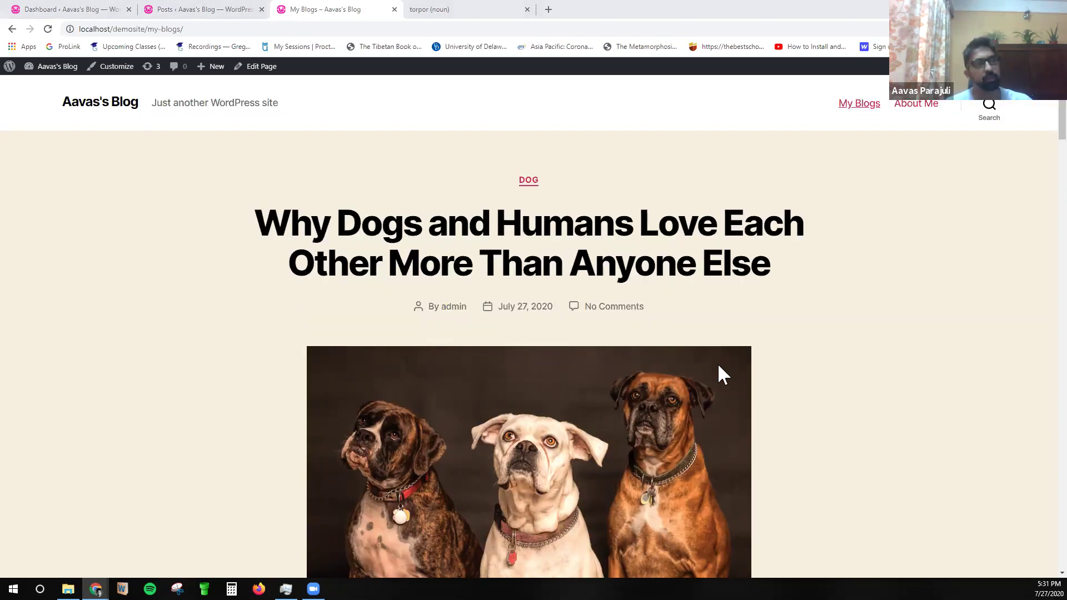
scroll(713, 389, "down", 15)
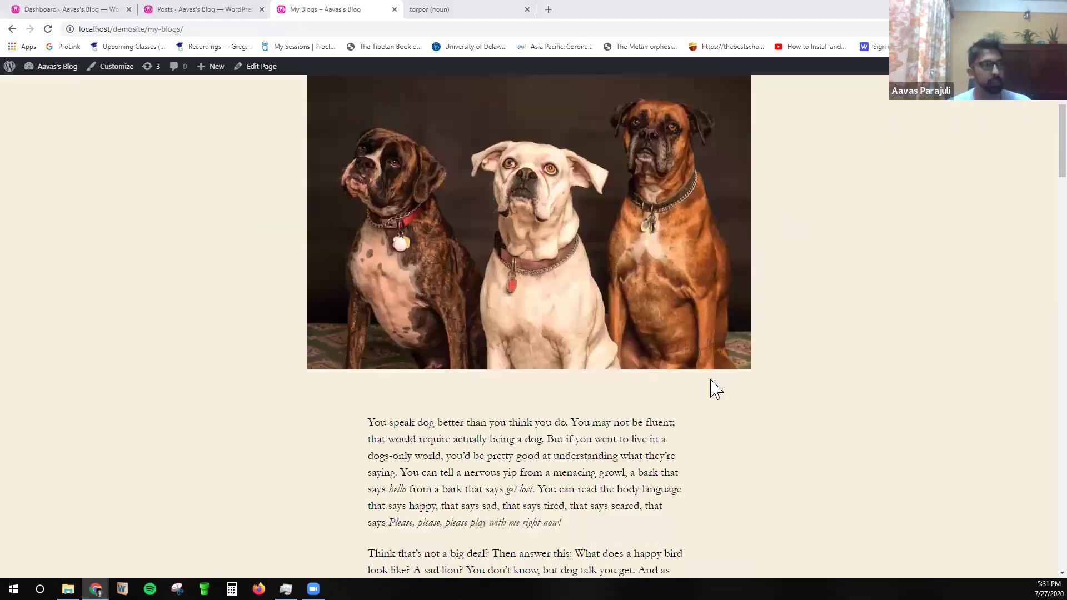
scroll(974, 393, "down", 8)
scroll(1009, 439, "down", 6)
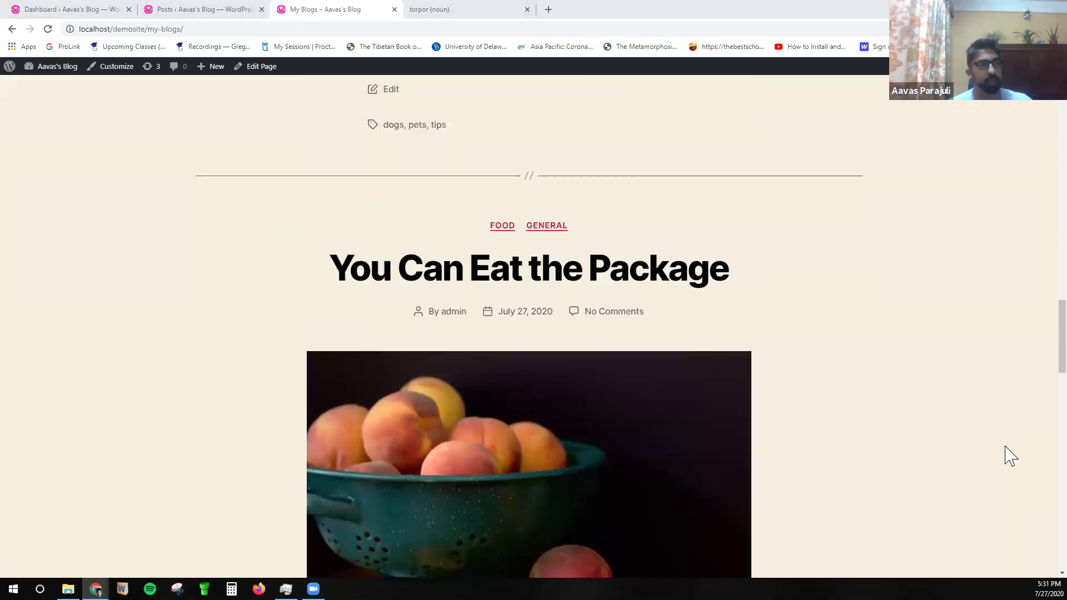
scroll(991, 469, "down", 15)
left_click_drag(1062, 442, 1031, 214)
scroll(489, 217, "up", 20)
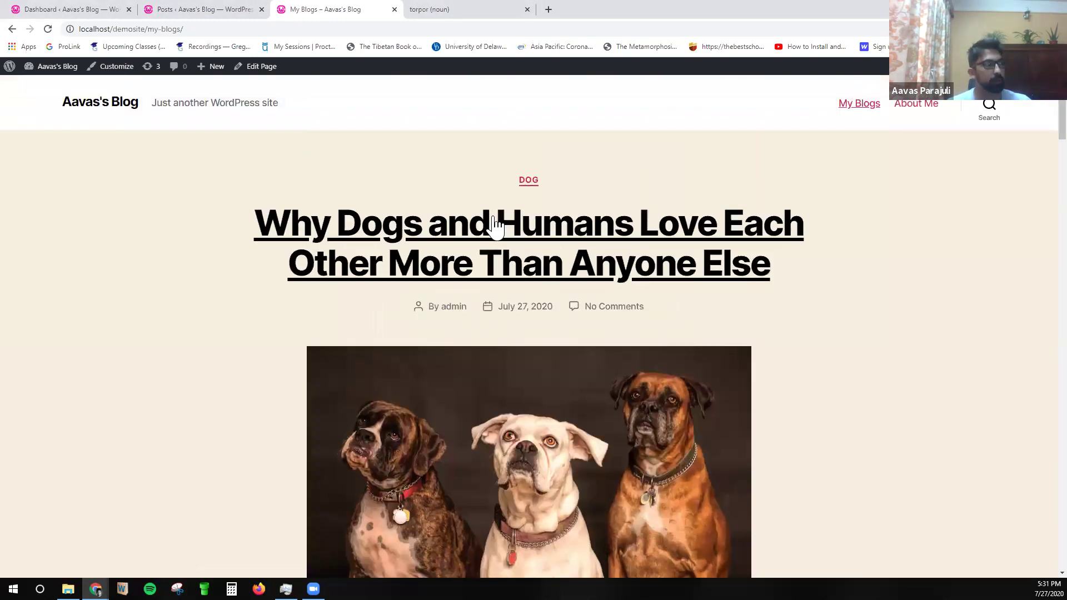
Open the post "Why Dogs and Humans Love Each Other More Than Anyone Else" and examine its text, tags, post navigation and comment form.
left_click(497, 226)
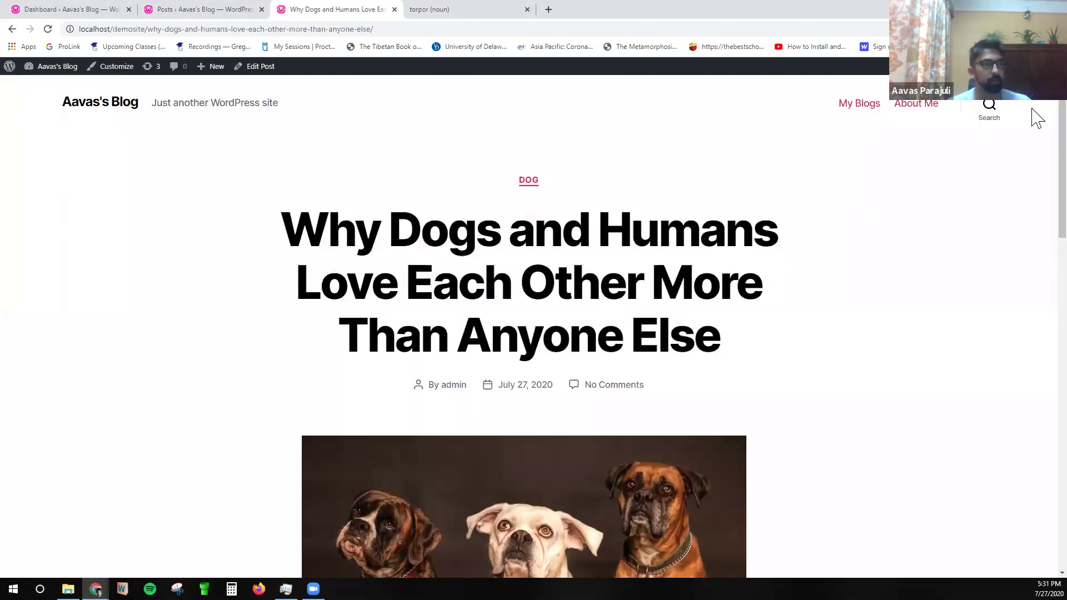
key("End")
scroll(454, 297, "up", 5)
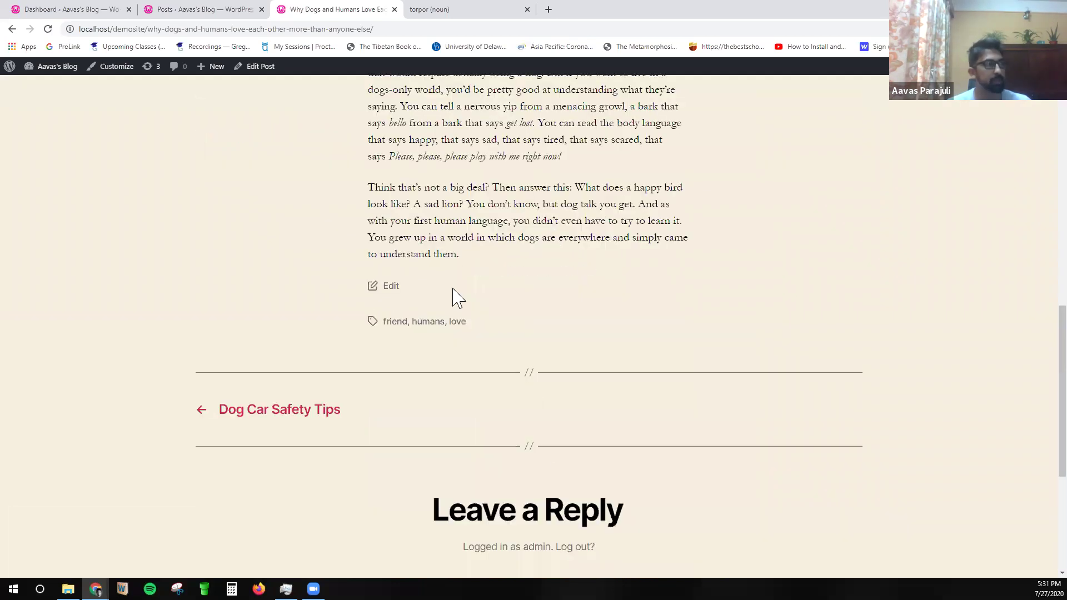
scroll(300, 395, "down", 5)
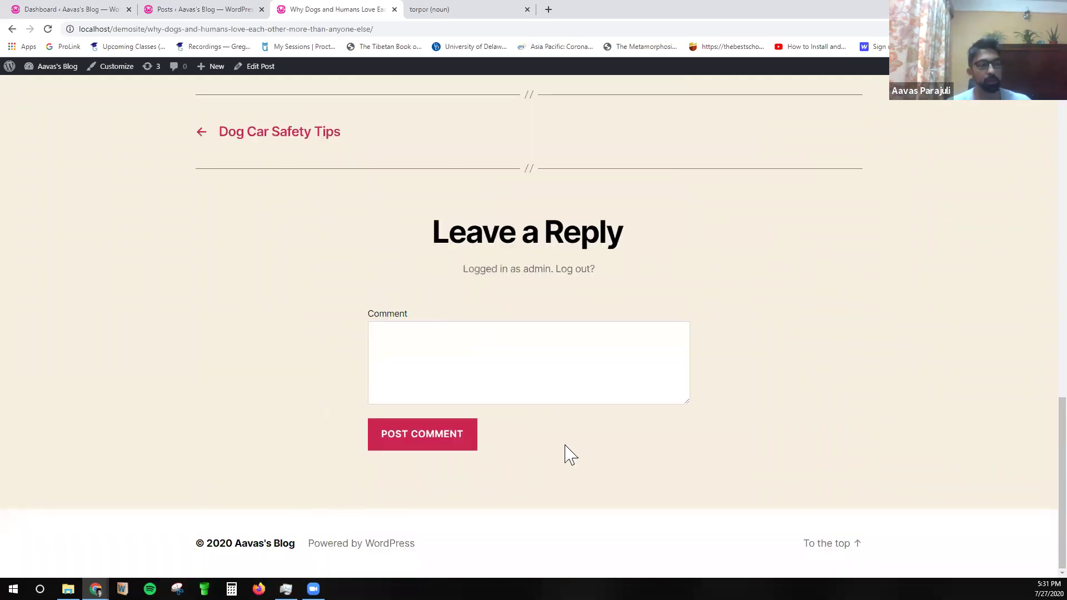
scroll(778, 395, "up", 5)
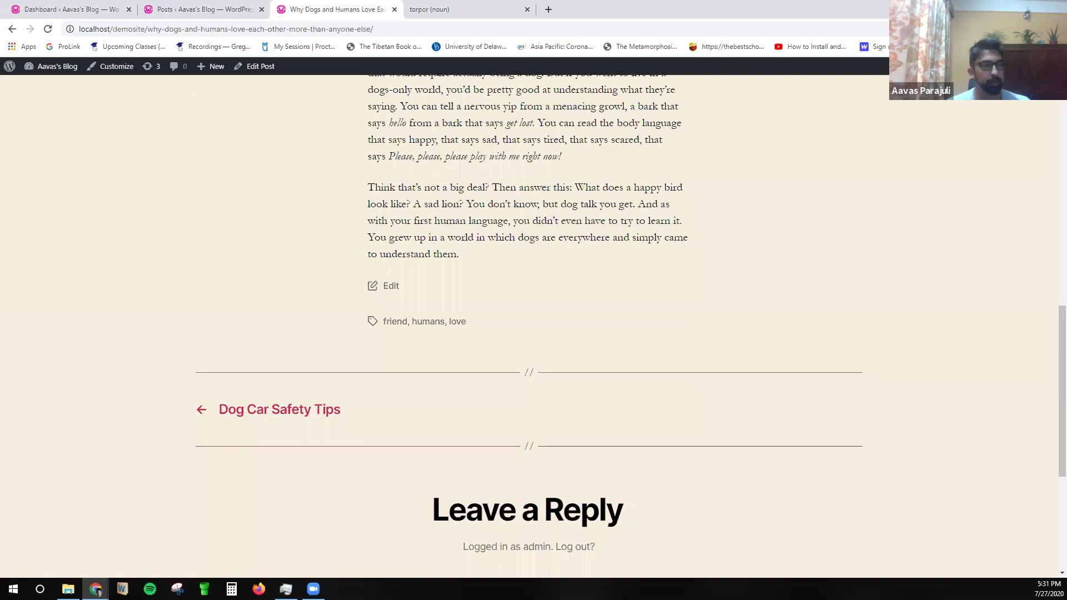
key("Home")
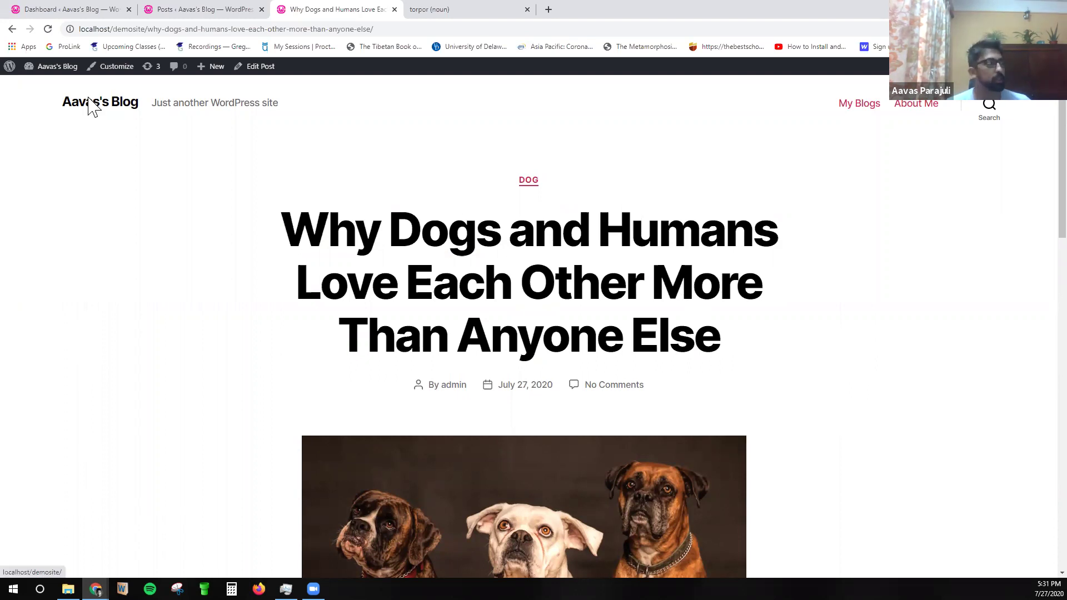
Return to the site's admin dashboard and go to the installed themes to start adding a new theme.
left_click(45, 70)
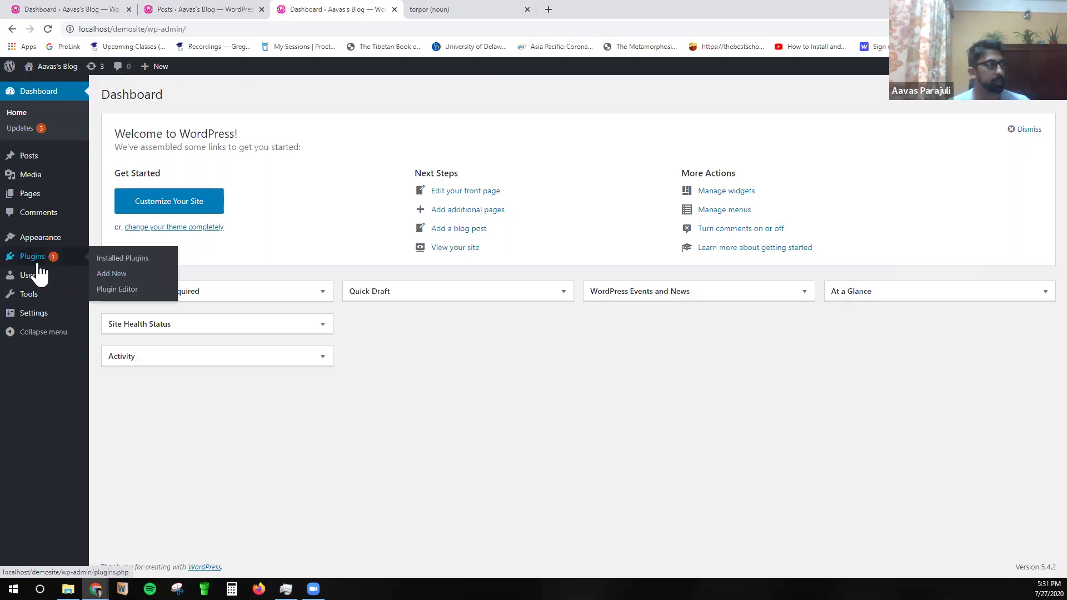
mouse_move(43, 246)
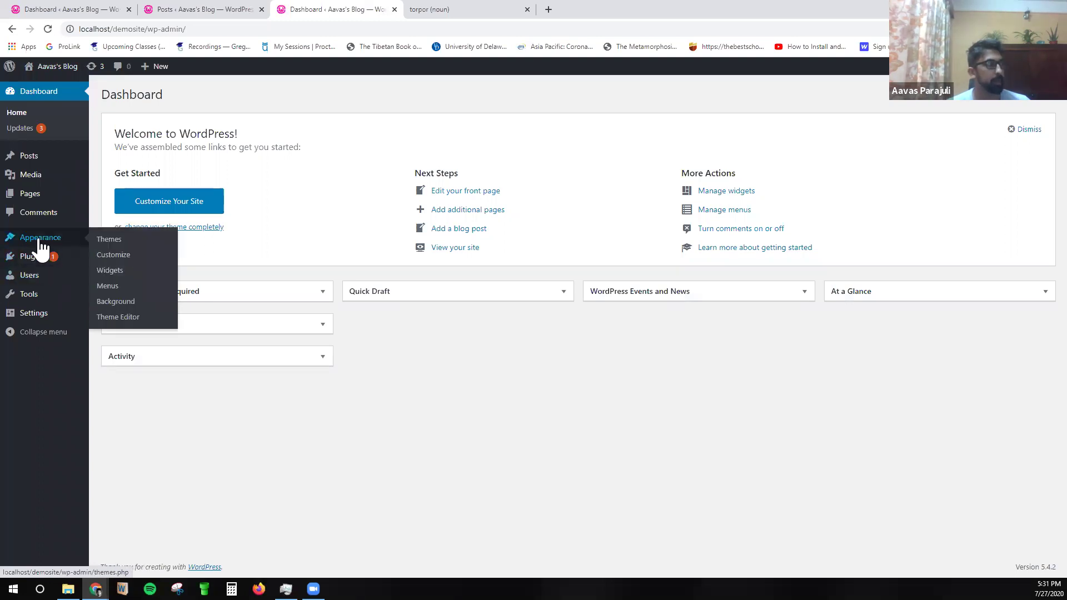
left_click(104, 243)
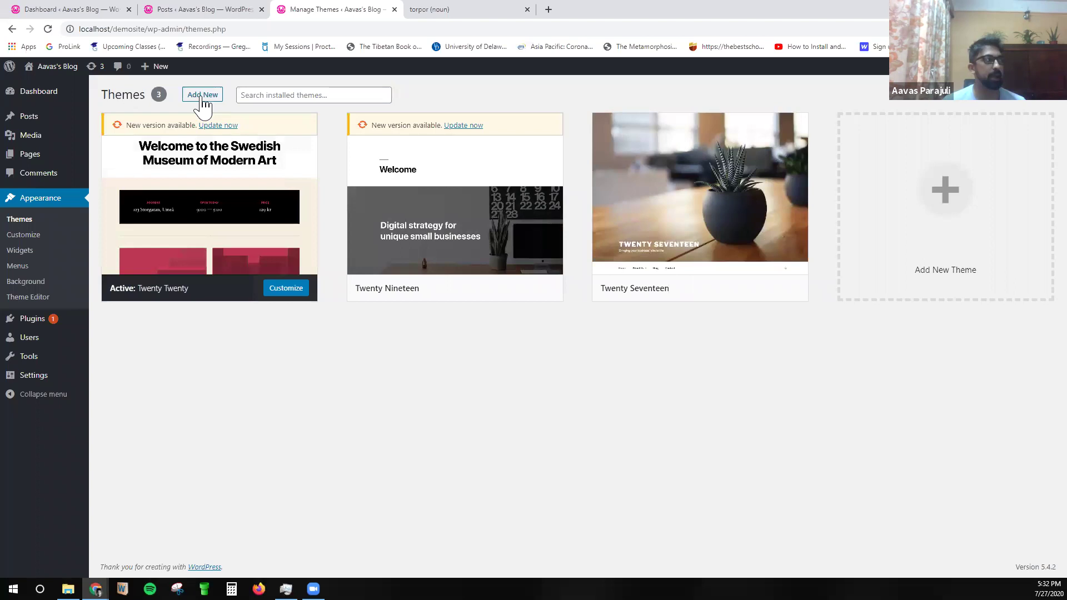
left_click(202, 98)
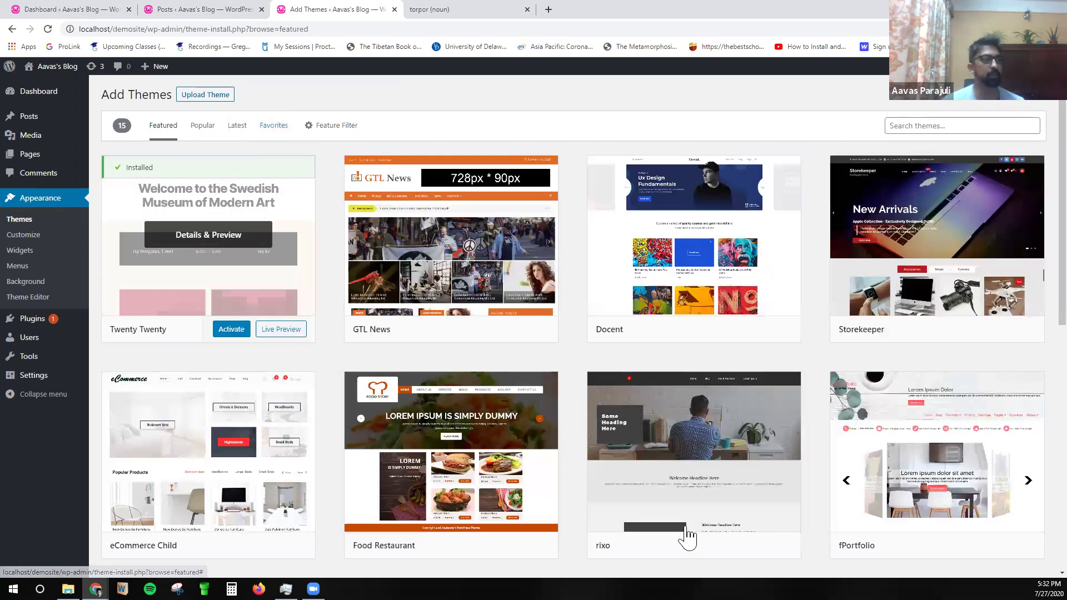
Look through the featured themes available for installation.
scroll(689, 536, "down", 9)
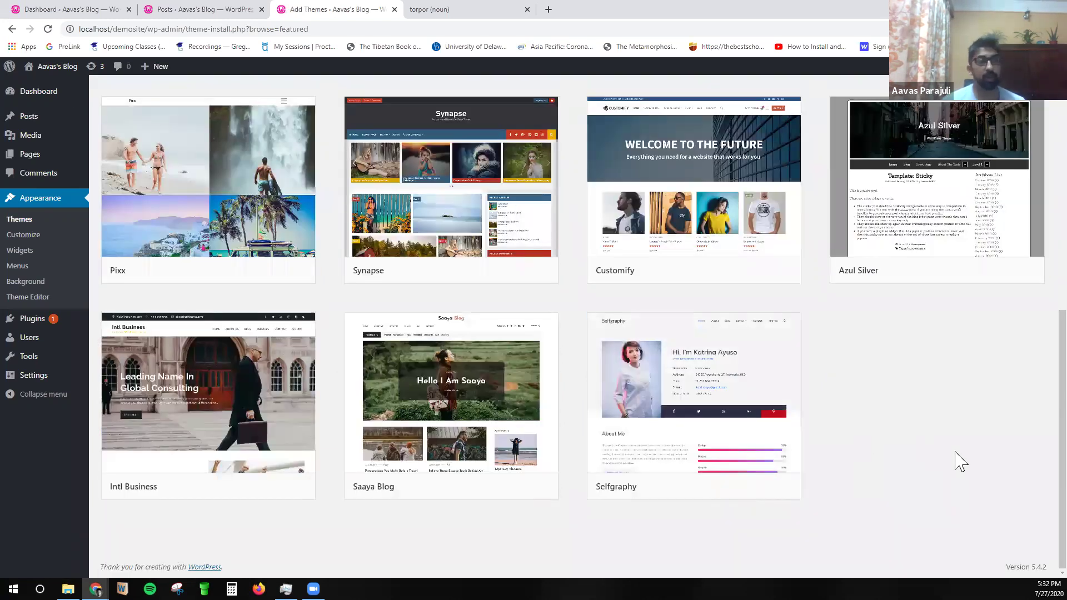
scroll(953, 461, "up", 3)
scroll(937, 484, "up", 5)
mouse_move(767, 505)
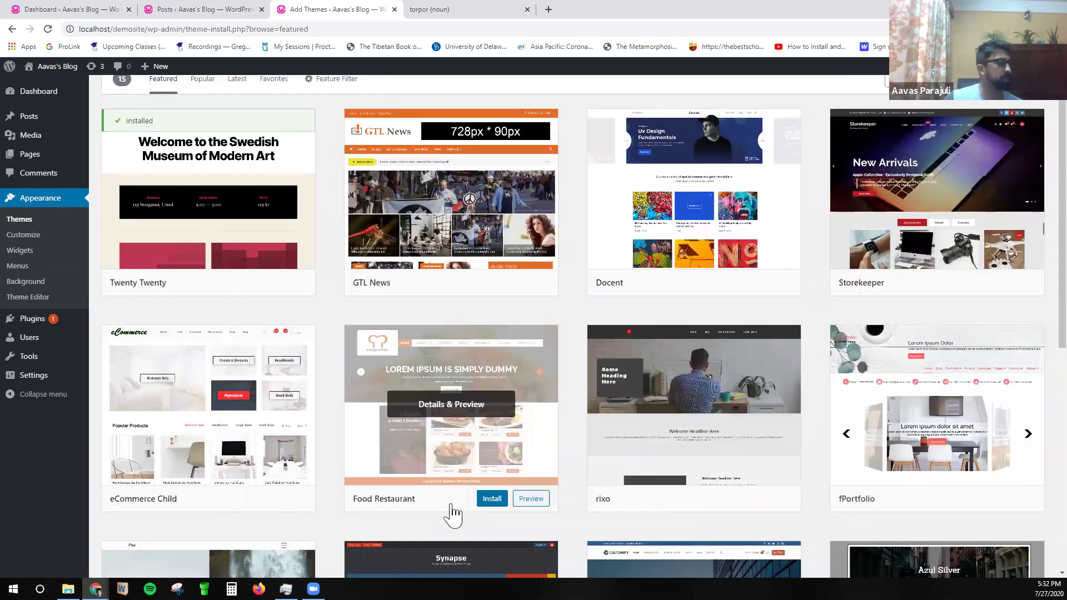
mouse_move(172, 456)
scroll(445, 328, "up", 1)
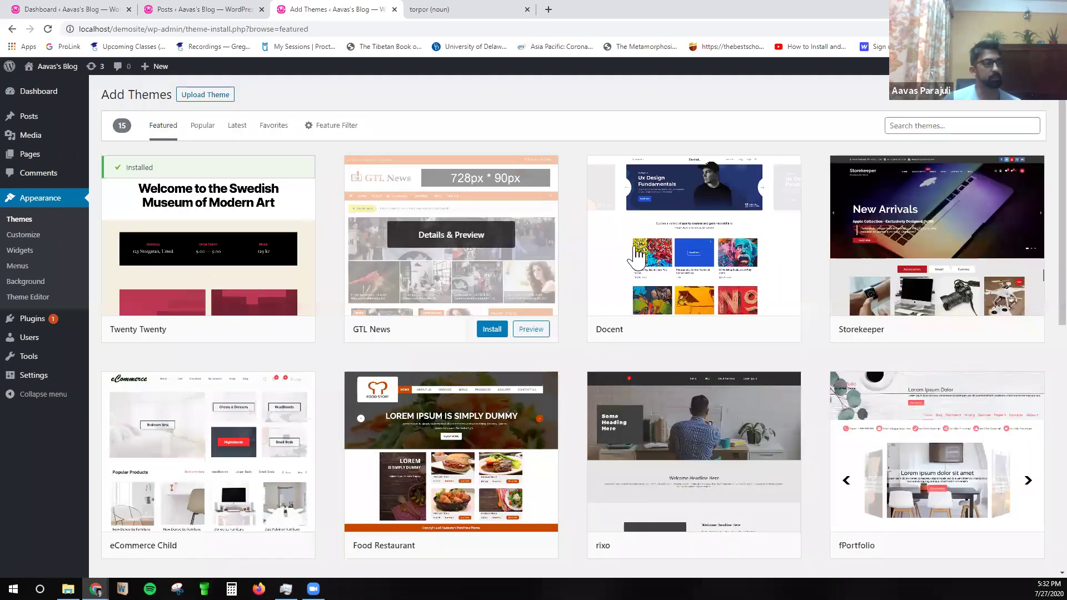
Show the popular themes and browse them, including Astra, OceanWP, Hello Elementor and Storefront.
left_click(200, 129)
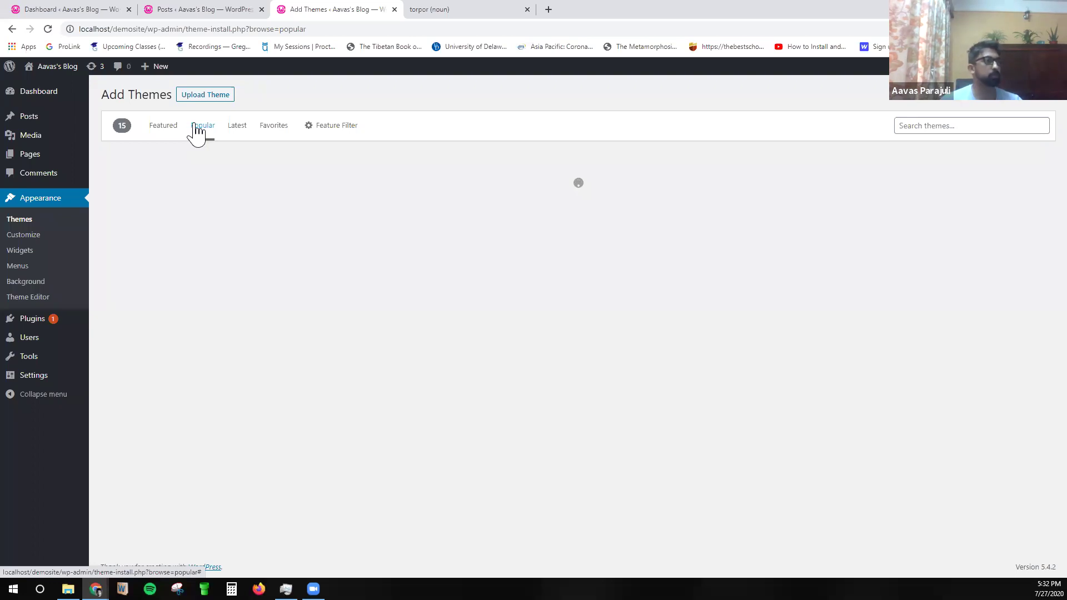
mouse_move(310, 269)
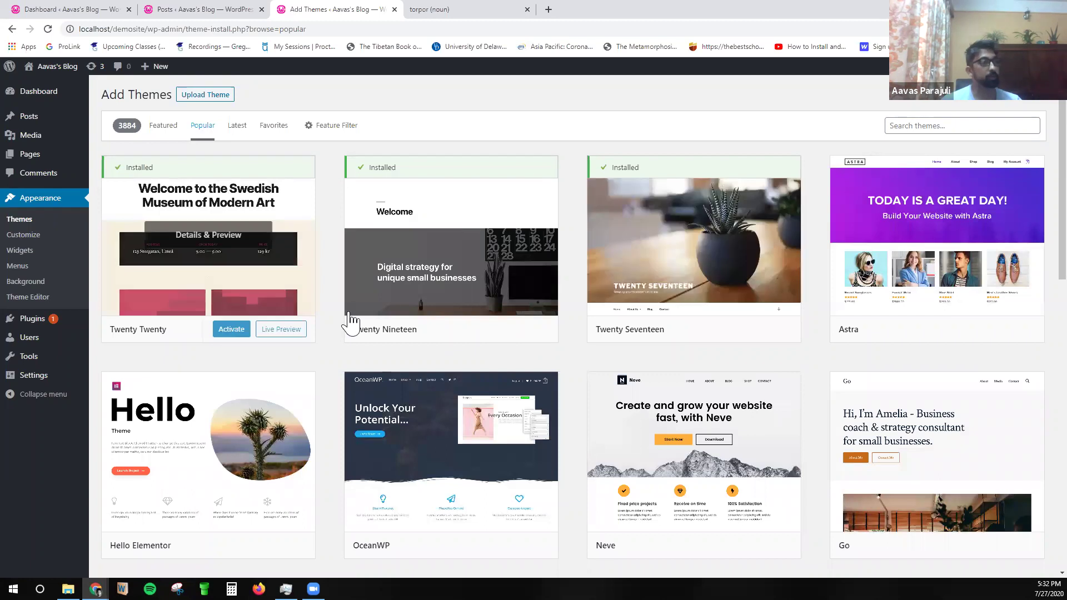
scroll(876, 242, "down", 2)
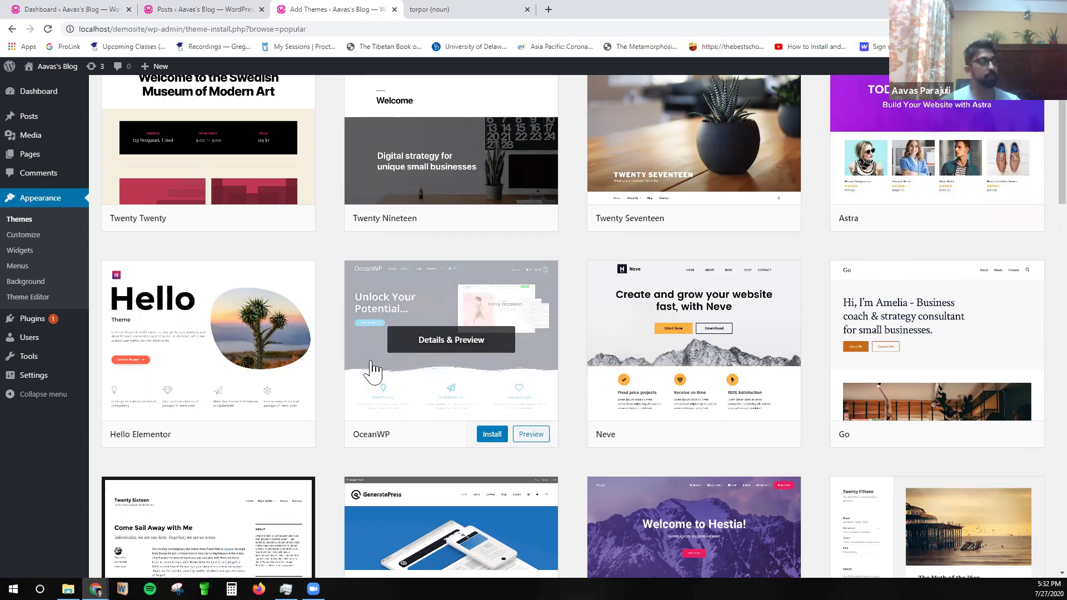
scroll(215, 374, "down", 1)
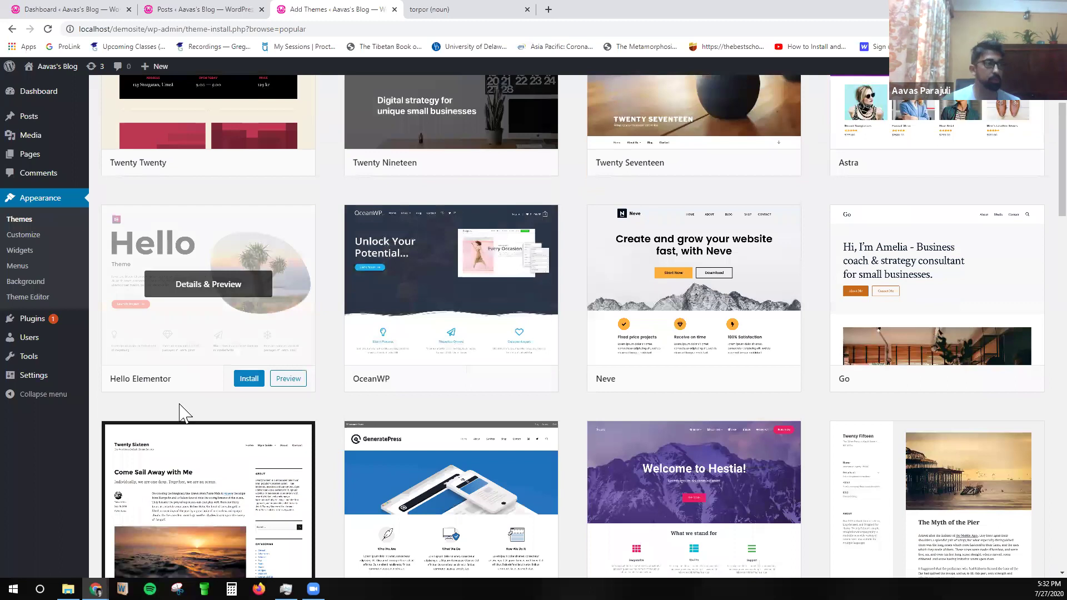
scroll(703, 381, "down", 3)
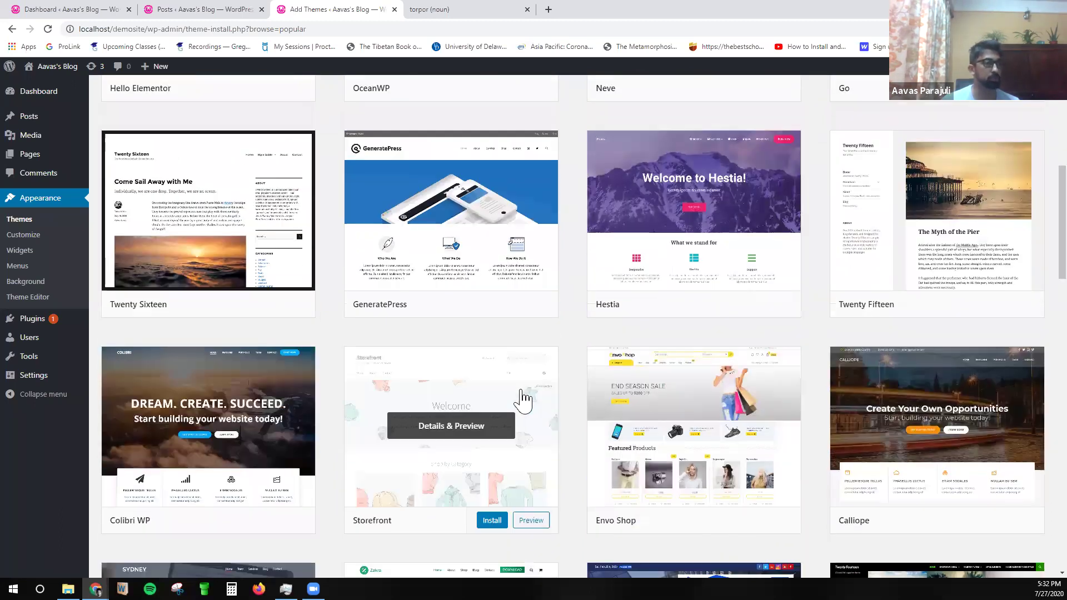
scroll(519, 400, "down", 4)
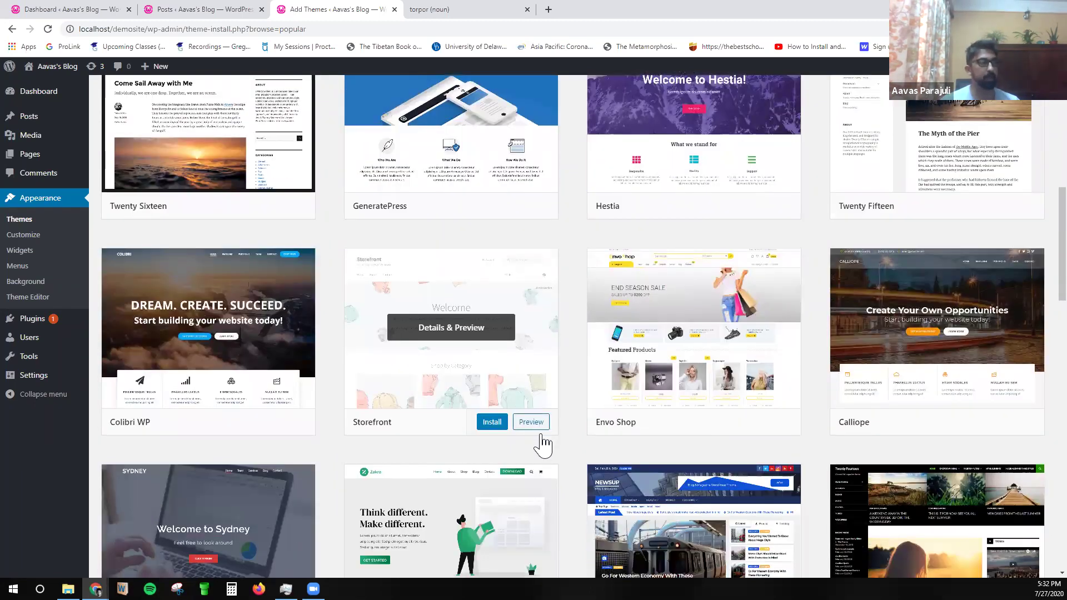
scroll(543, 456, "down", 3)
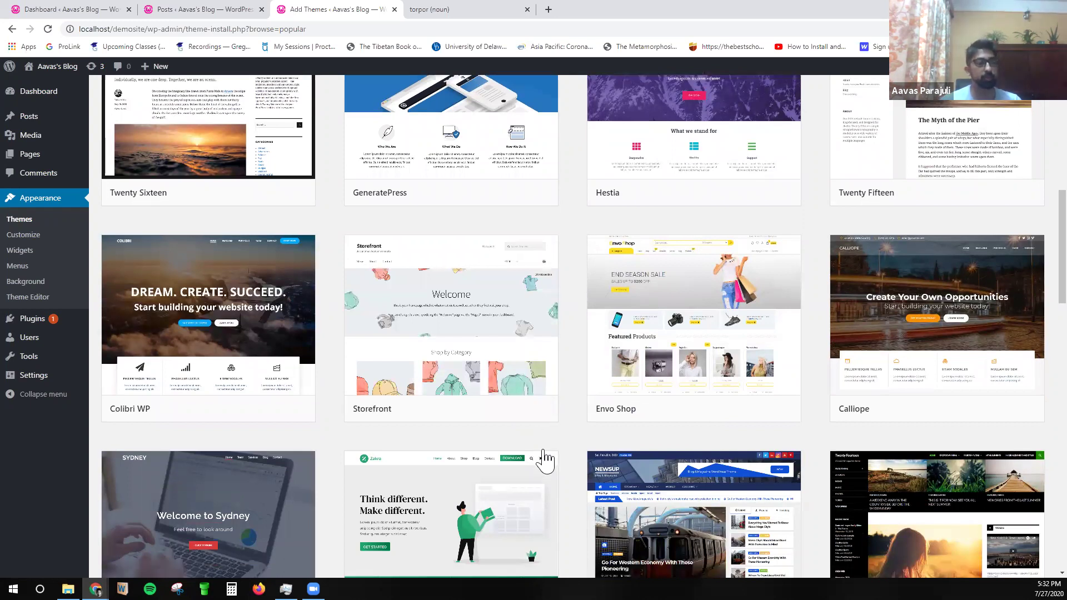
scroll(542, 462, "up", 10)
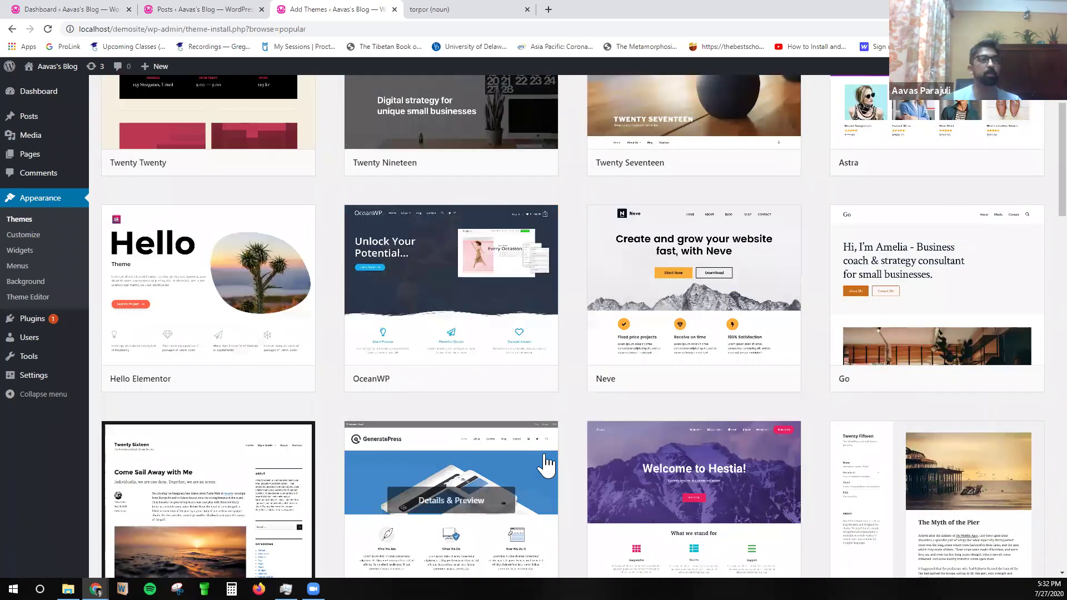
scroll(542, 462, "up", 2)
scroll(544, 460, "down", 7)
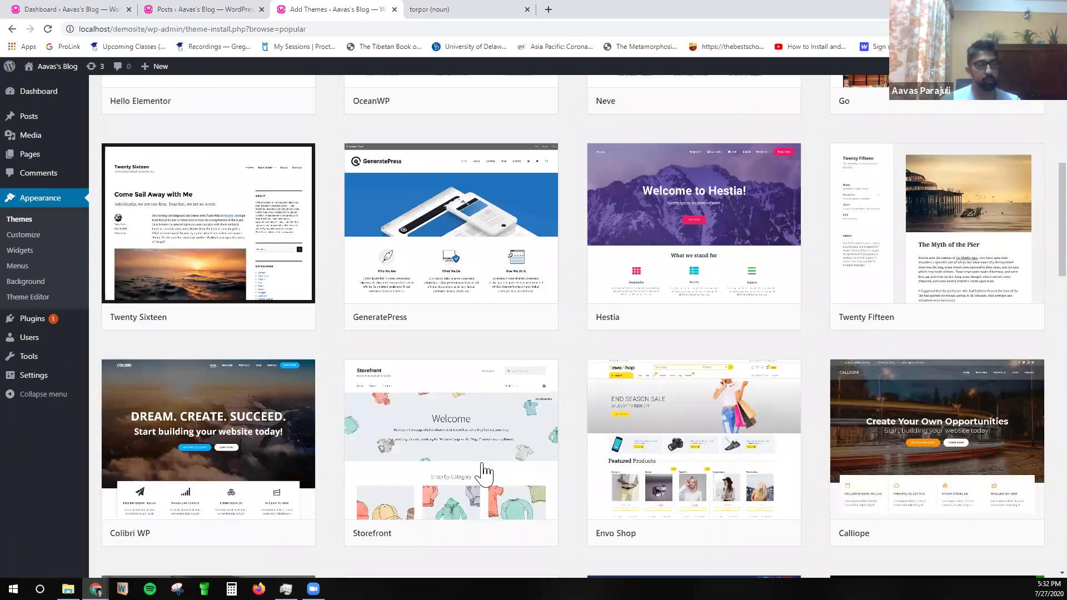
mouse_move(483, 471)
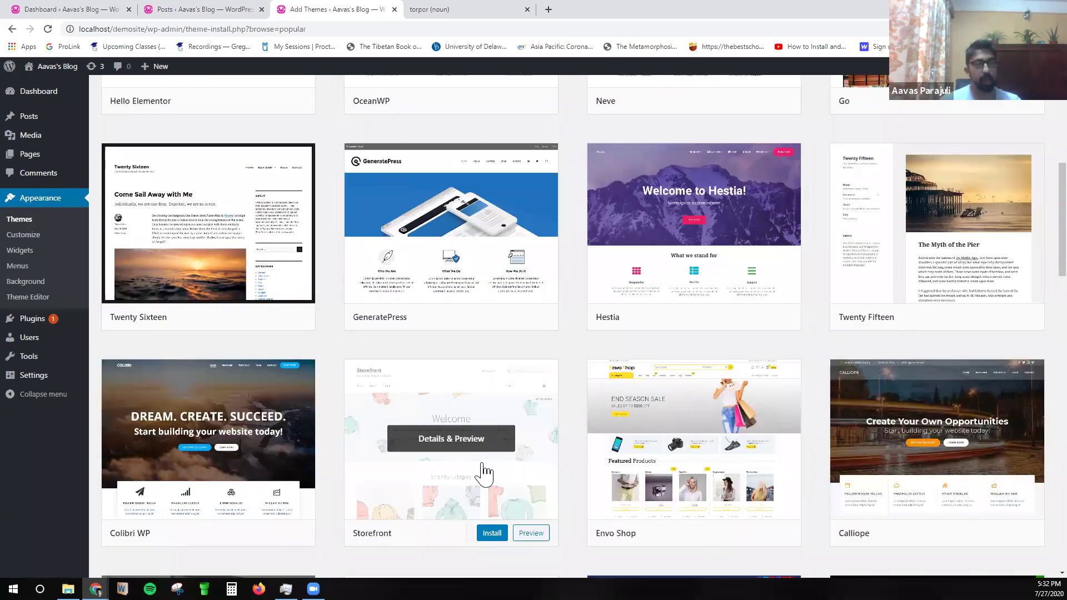
scroll(483, 471, "up", 1)
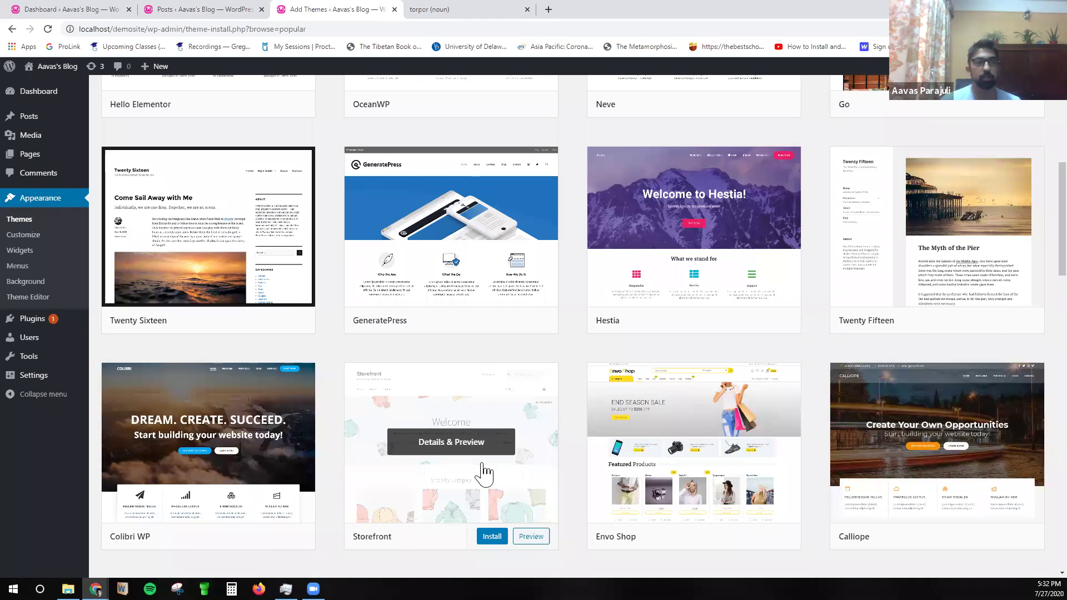
scroll(483, 471, "up", 6)
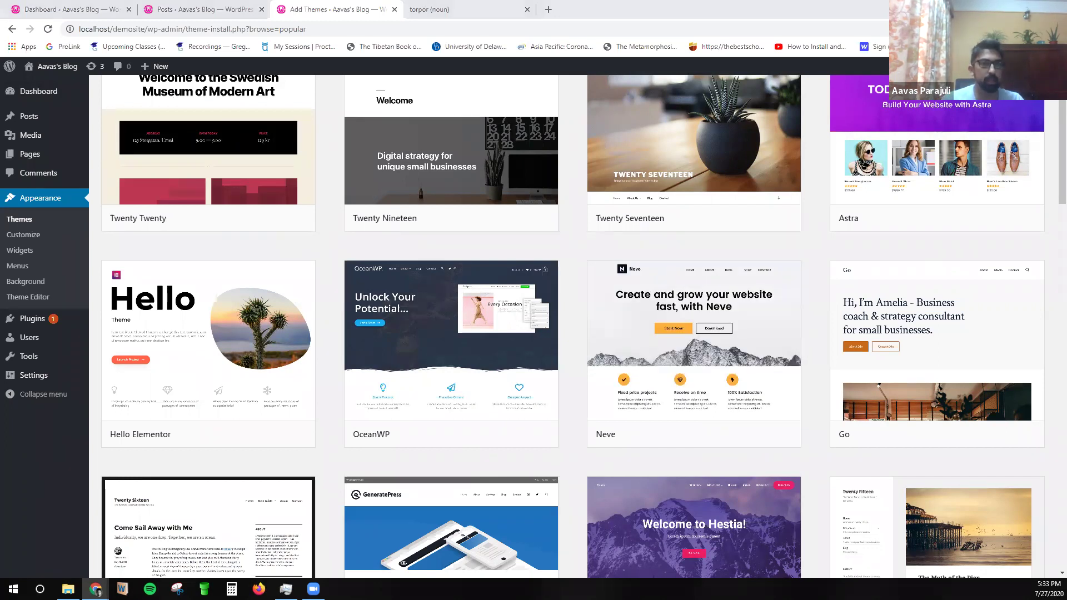
Reopen the closed themeisle.com article on the best free WordPress blog themes.
key("ctrl+shift+t")
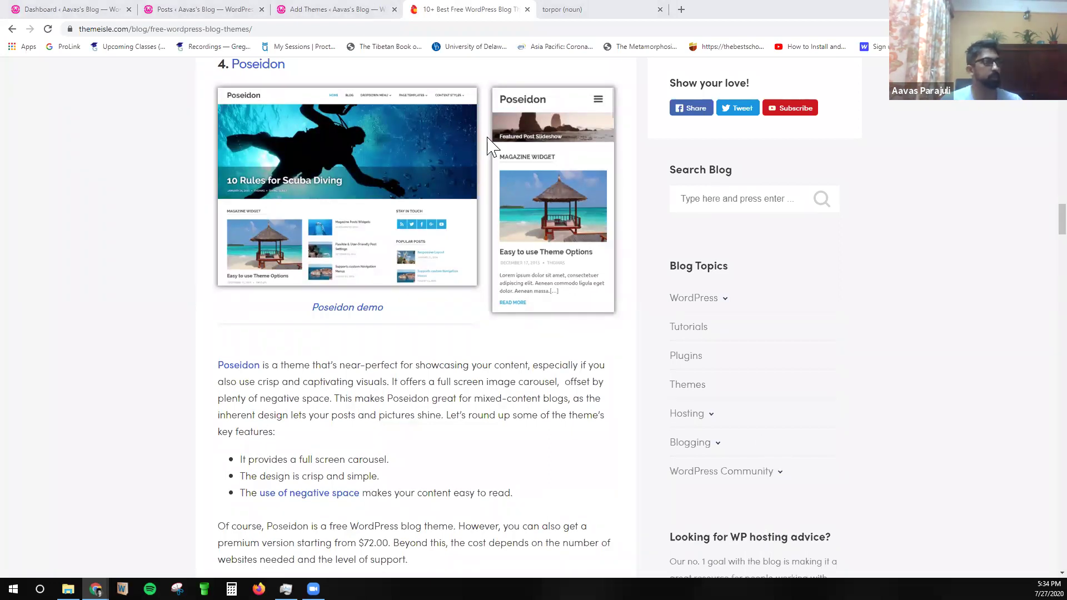
Skim the themeisle.com article on free WordPress blog themes, from its introduction and Neve down to Hemingway.
scroll(435, 334, "up", 4)
scroll(432, 333, "up", 20)
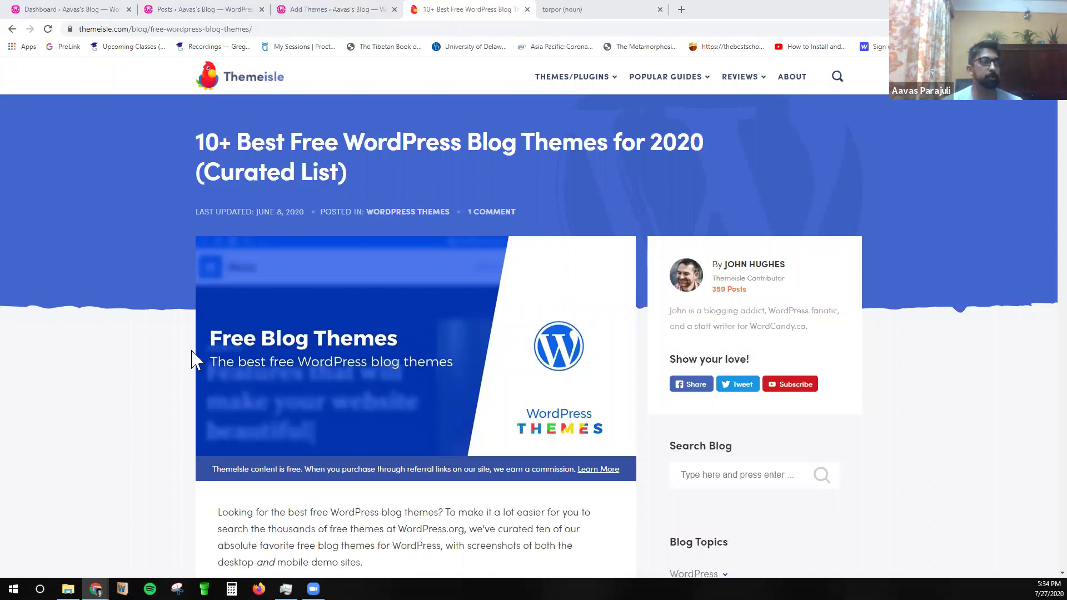
scroll(191, 359, "down", 1)
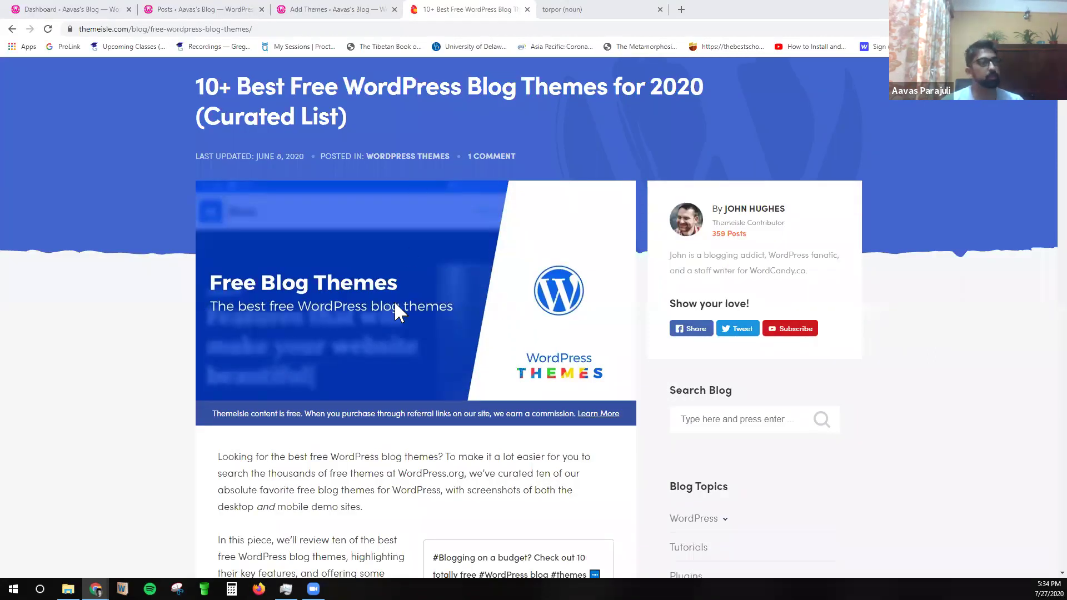
scroll(381, 333, "down", 9)
scroll(237, 211, "down", 20)
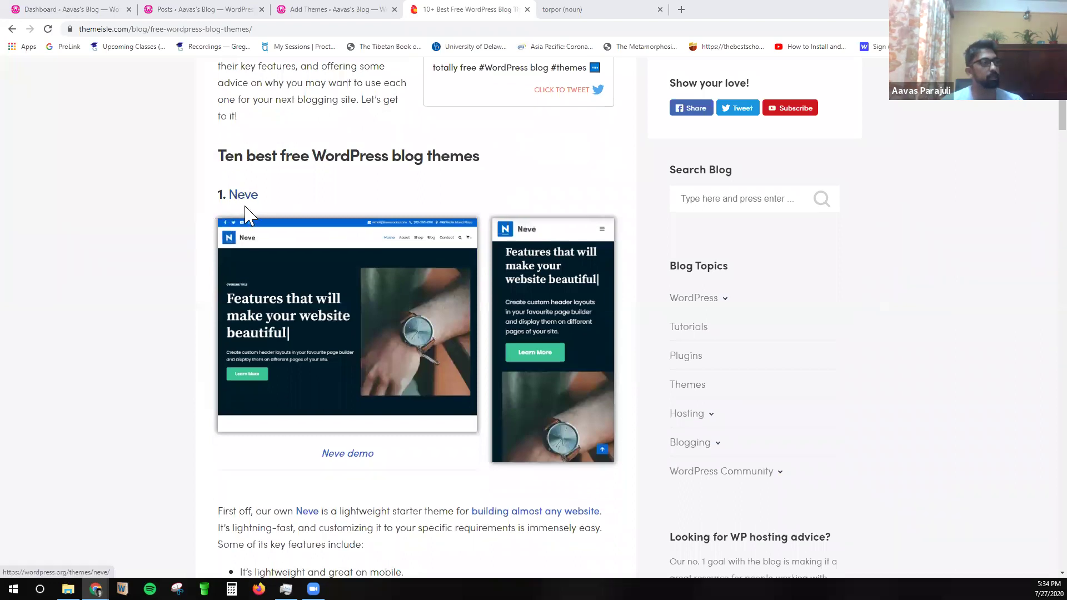
scroll(488, 247, "down", 15)
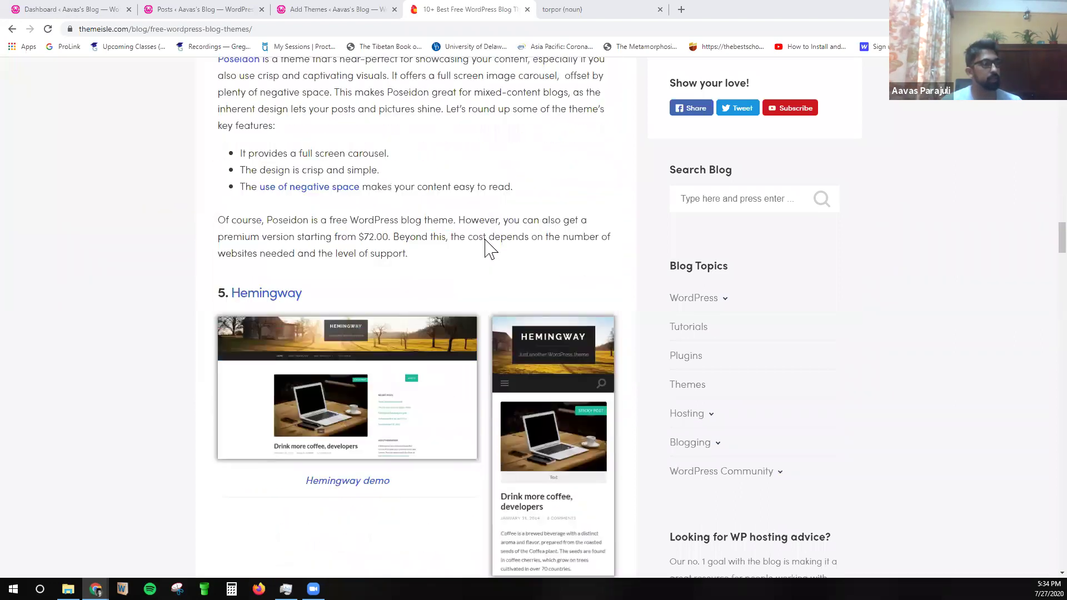
scroll(491, 253, "up", 20)
scroll(477, 257, "up", 13)
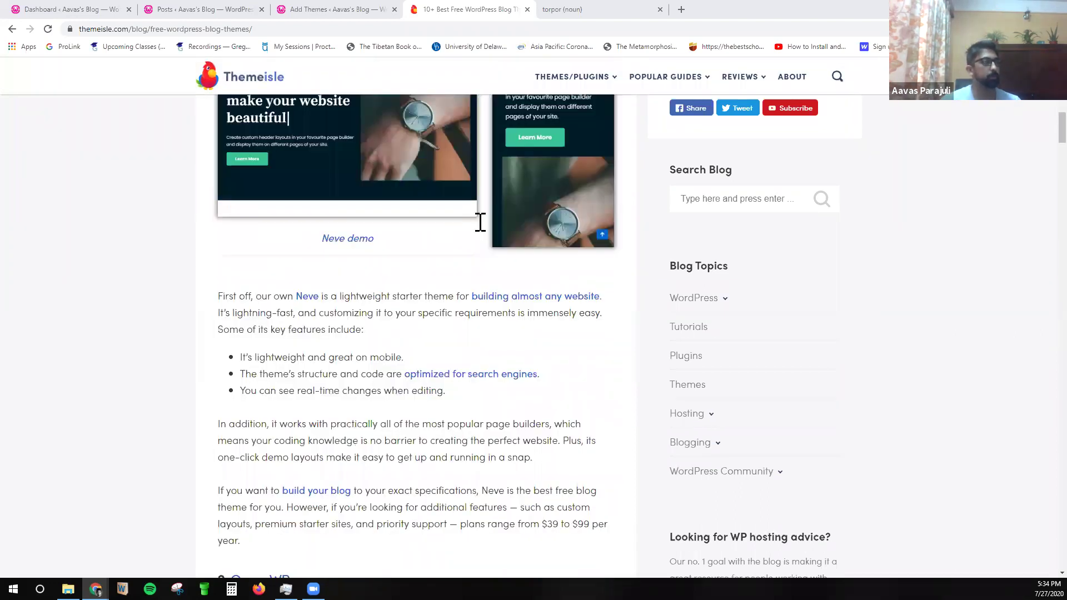
scroll(278, 234, "down", 2)
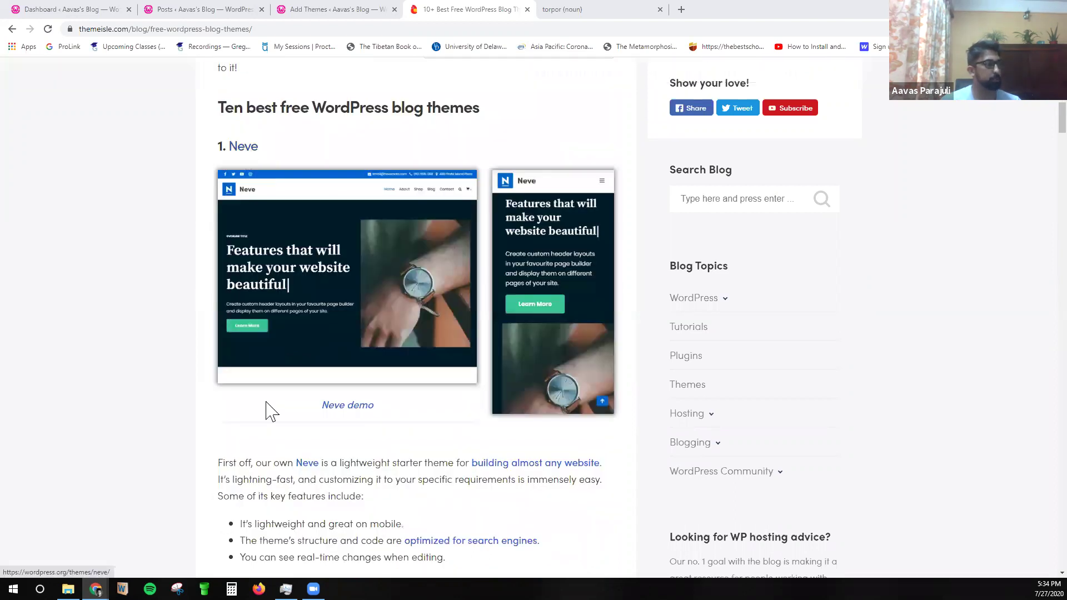
Open the Neve theme's WordPress.org page from the article in a new tab and look it over.
middle_click(305, 464)
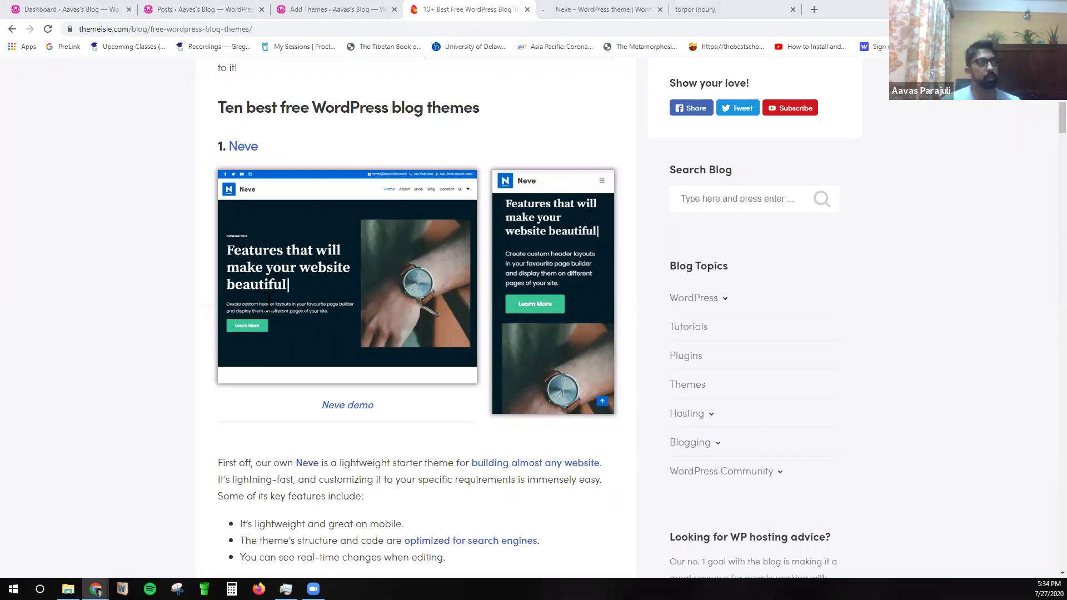
left_click(583, 9)
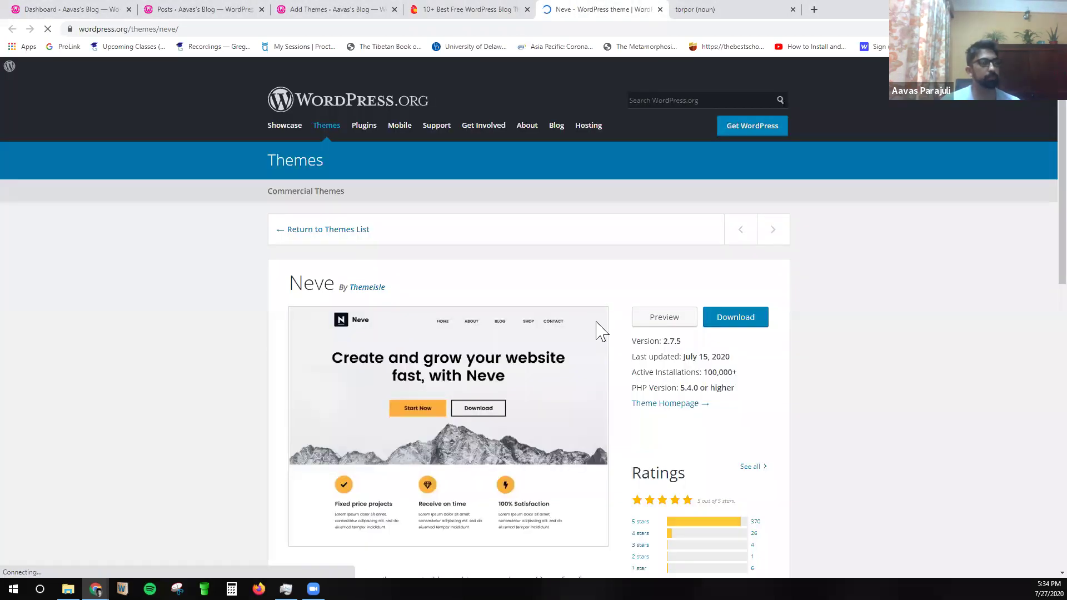
scroll(439, 286, "down", 3)
scroll(428, 283, "up", 3)
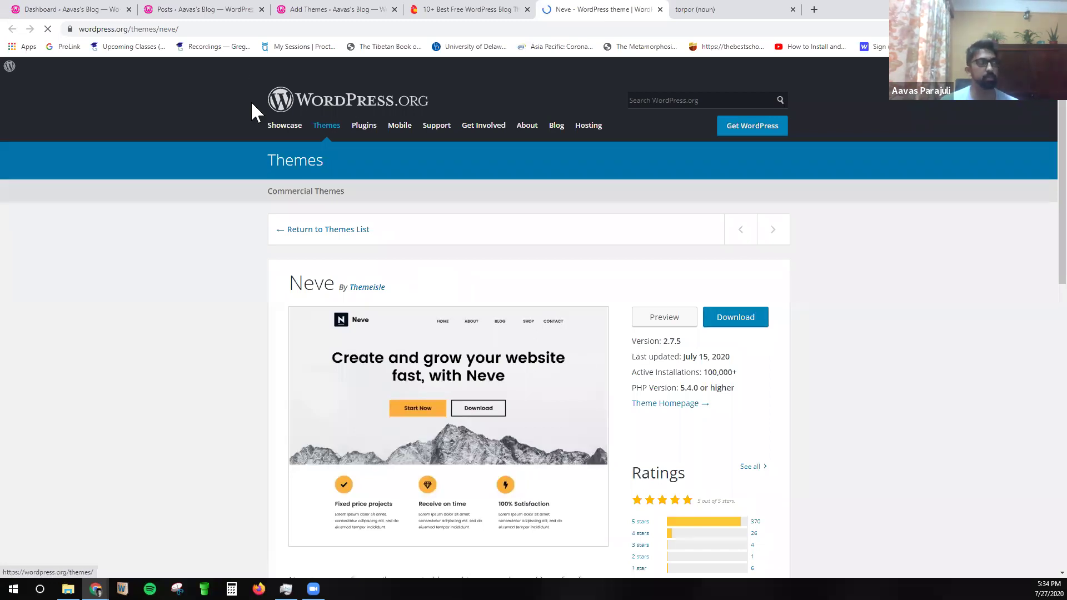
Return to the site admin, go to adding a new theme, and show the theme upload form and search suggestions.
left_click(48, 10)
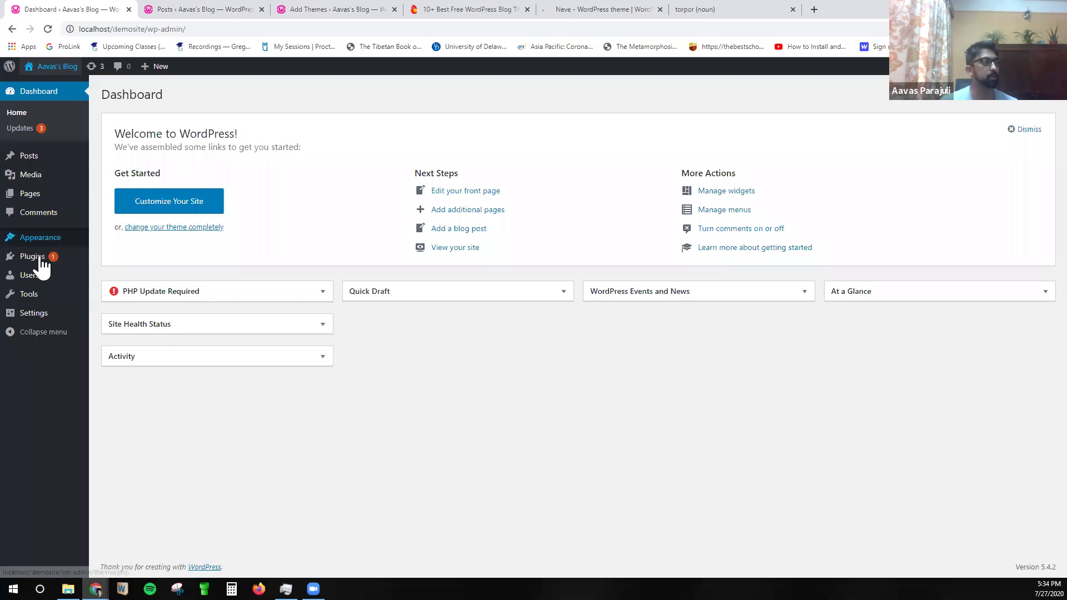
mouse_move(41, 240)
left_click(107, 241)
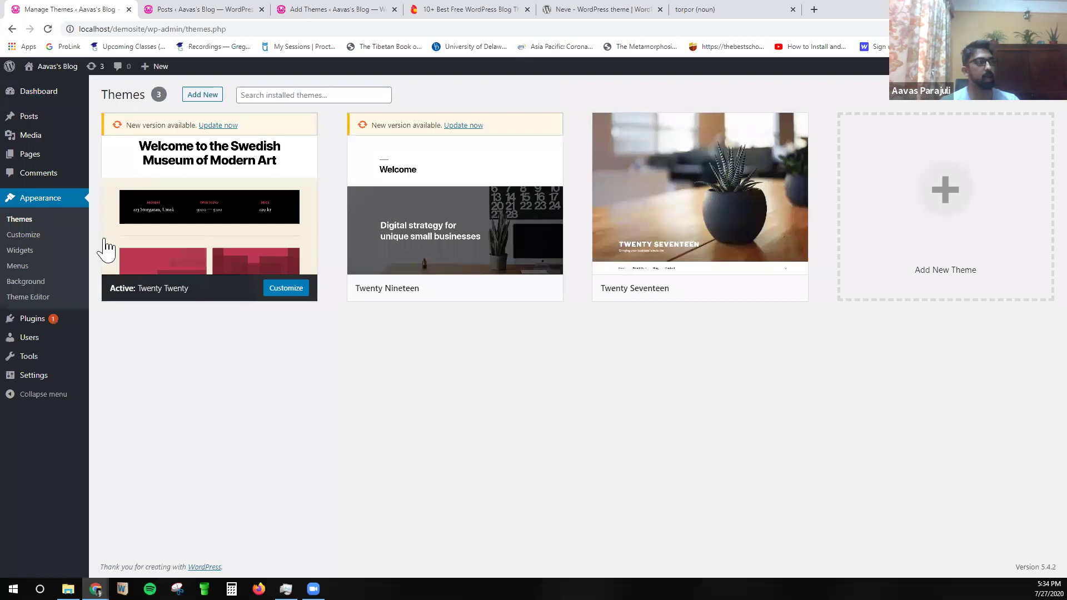
left_click(208, 98)
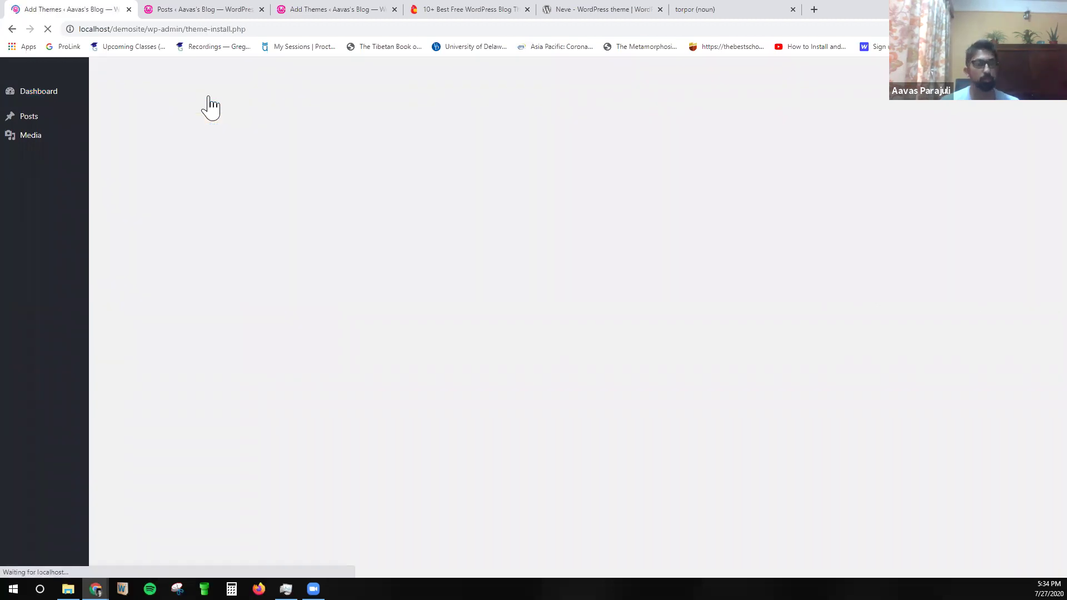
left_click(206, 98)
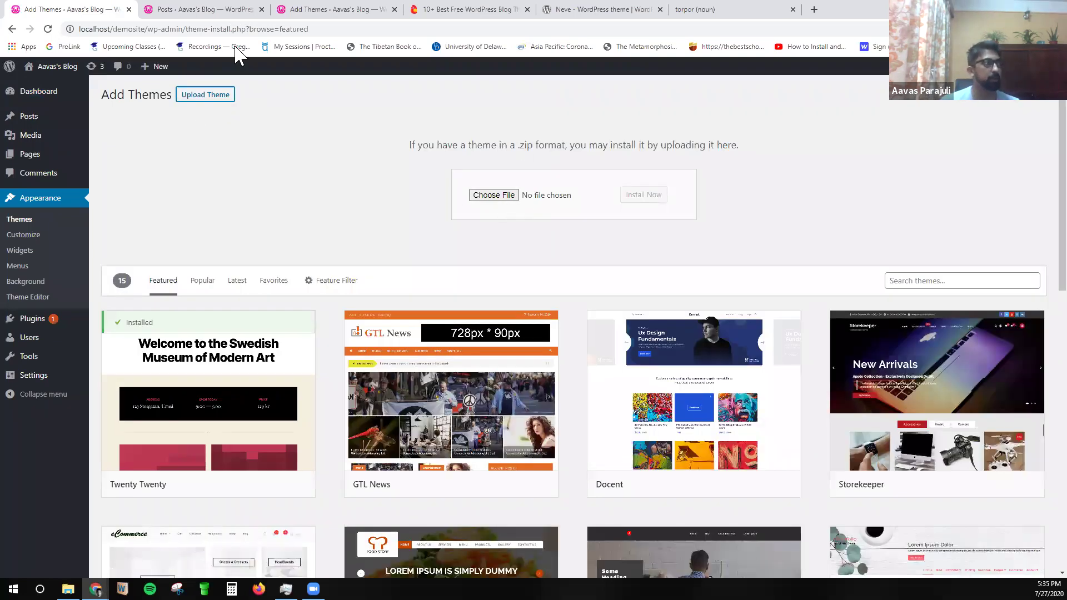
left_click(906, 278)
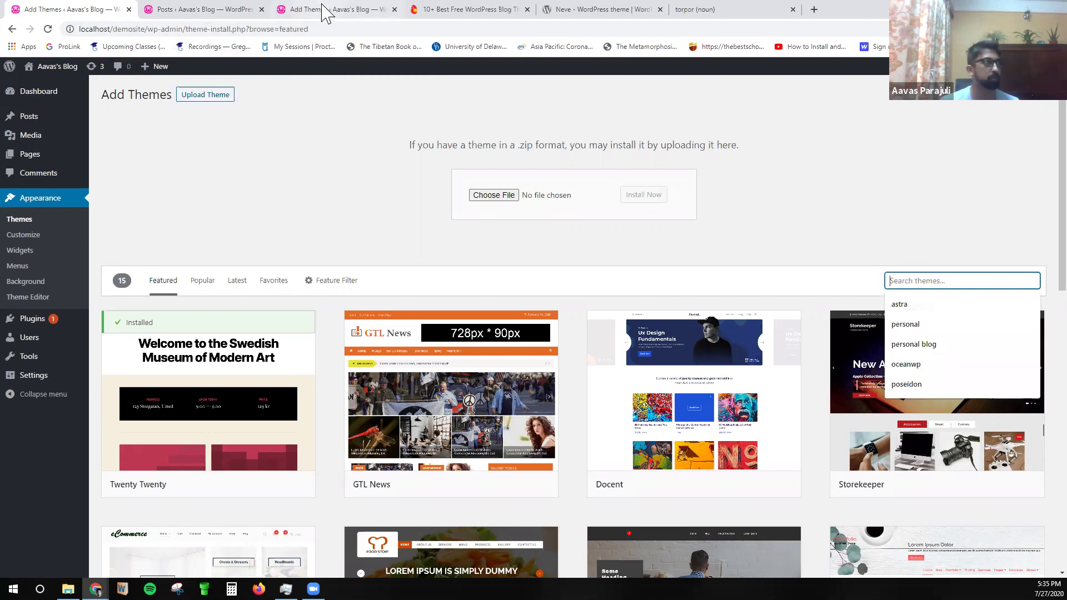
Return to Neve's WordPress.org page and review its preview, description, tags and download statistics.
left_click(479, 10)
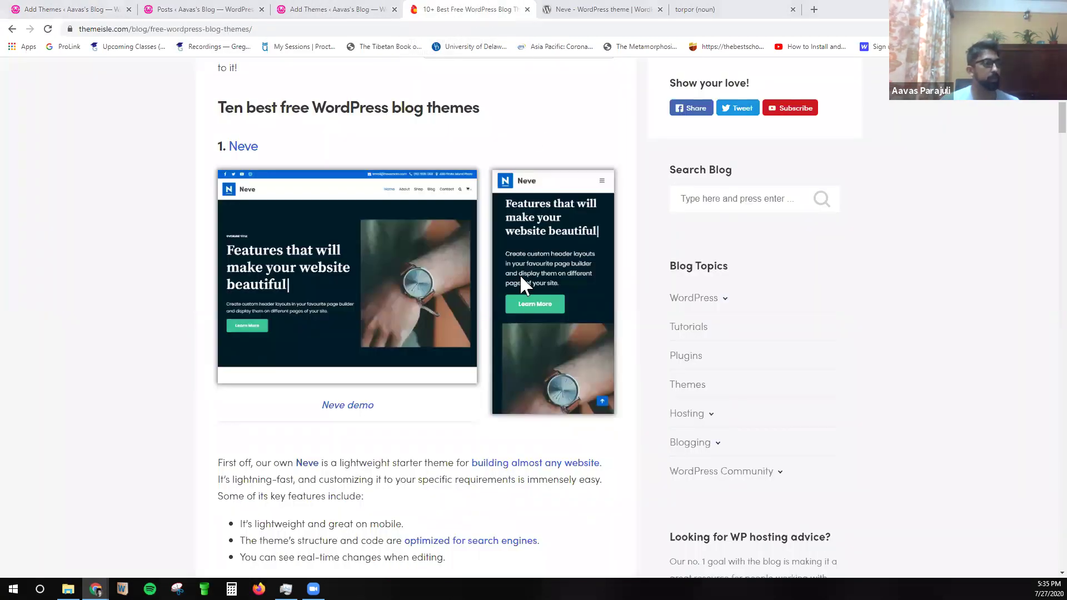
key("ctrl+Tab")
scroll(519, 352, "down", 6)
scroll(552, 513, "down", 3)
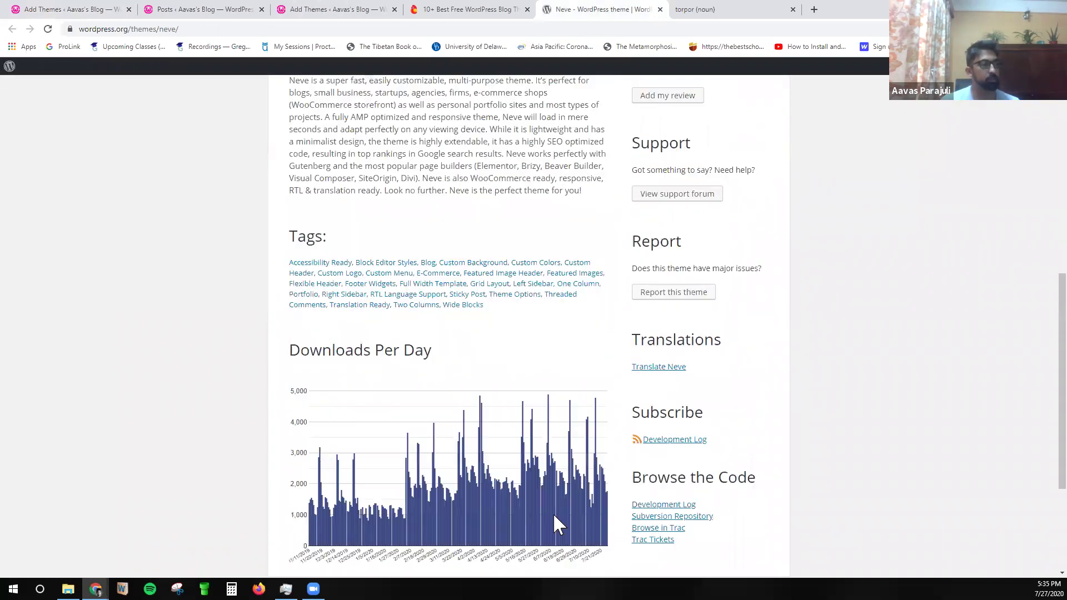
scroll(627, 312, "up", 7)
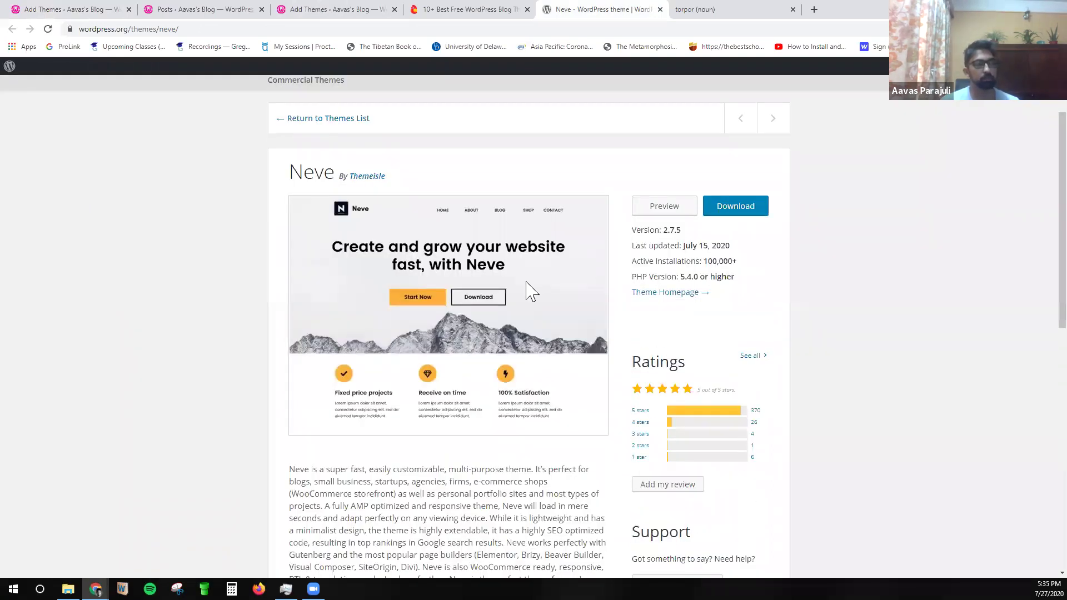
scroll(524, 372, "down", 3)
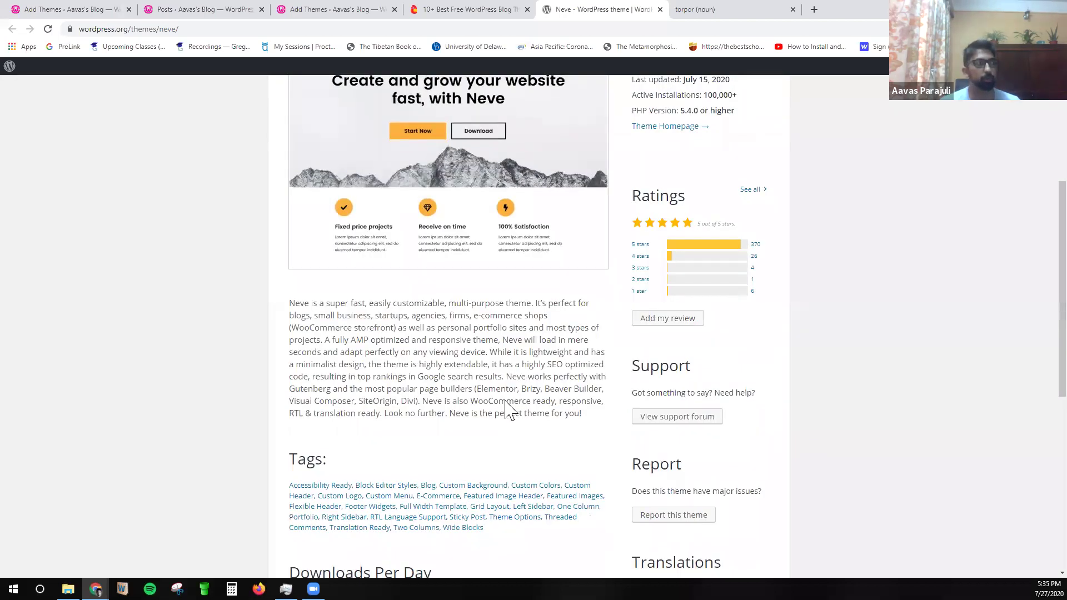
scroll(504, 405, "up", 5)
Open the Neve theme's homepage on themeisle.com from its WordPress.org page.
left_click_drag(665, 332, 719, 441)
left_click(720, 417)
double_click(658, 417)
left_click(715, 420)
left_click(661, 405)
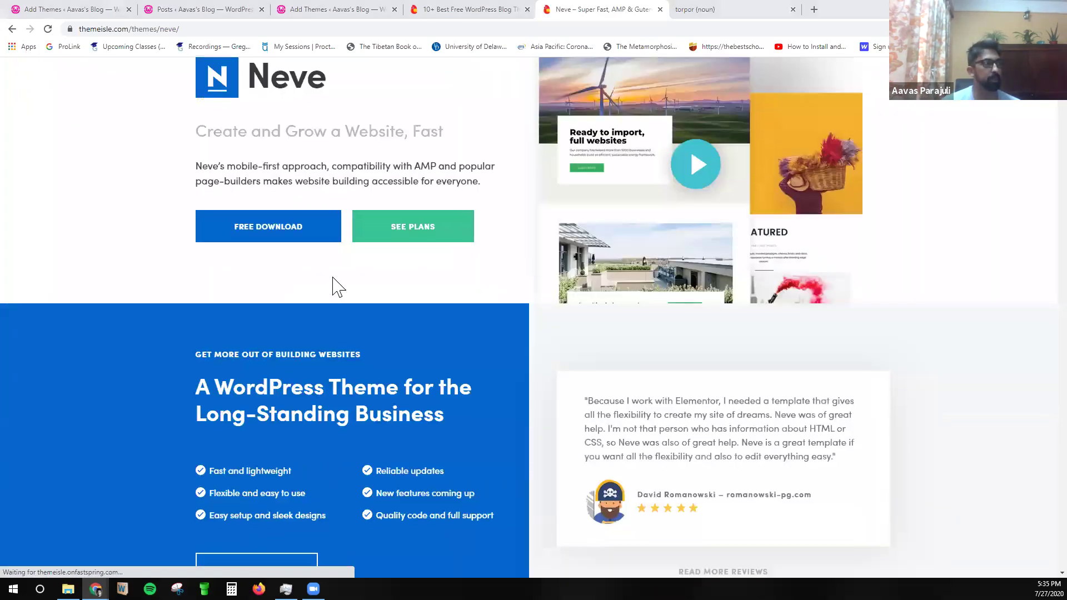
Look through Neve's features and example sites on its homepage, and check the free download option without downloading.
scroll(332, 368, "down", 3)
scroll(447, 411, "down", 9)
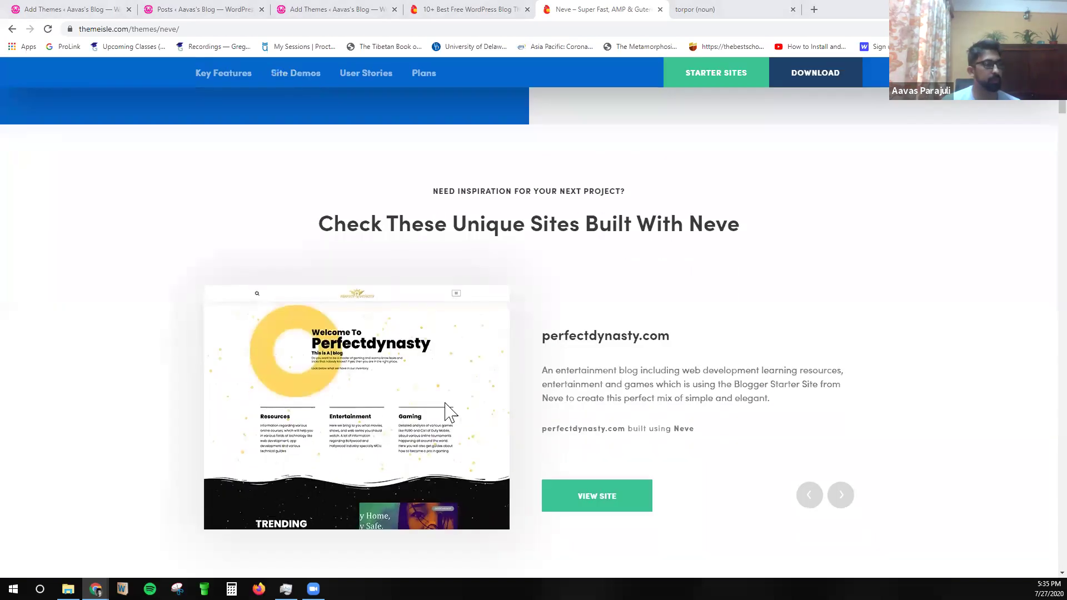
scroll(450, 411, "down", 10)
scroll(503, 451, "up", 14)
scroll(514, 459, "up", 15)
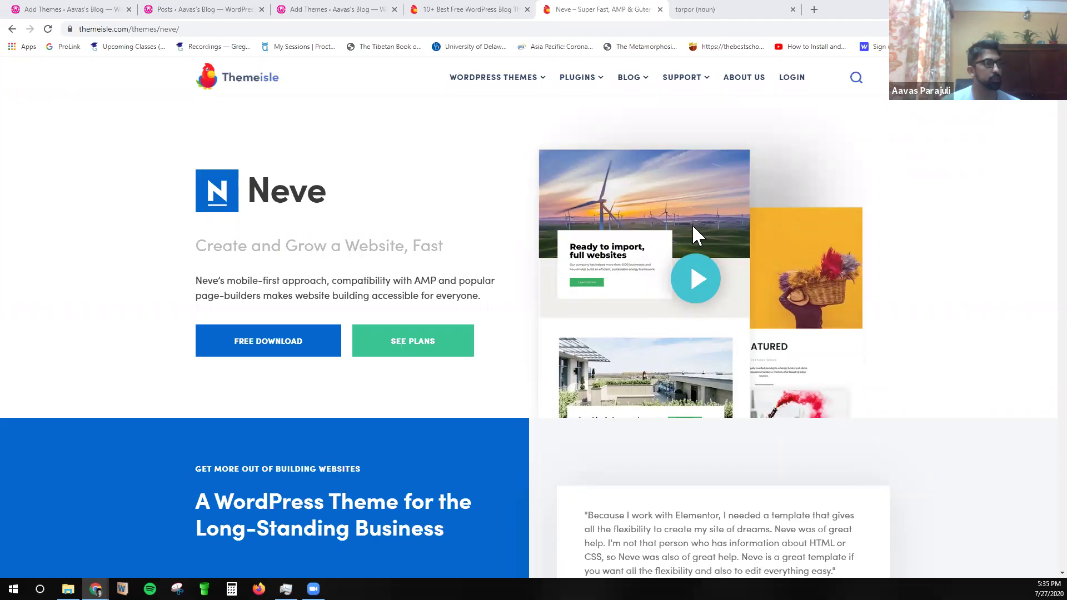
left_click(323, 351)
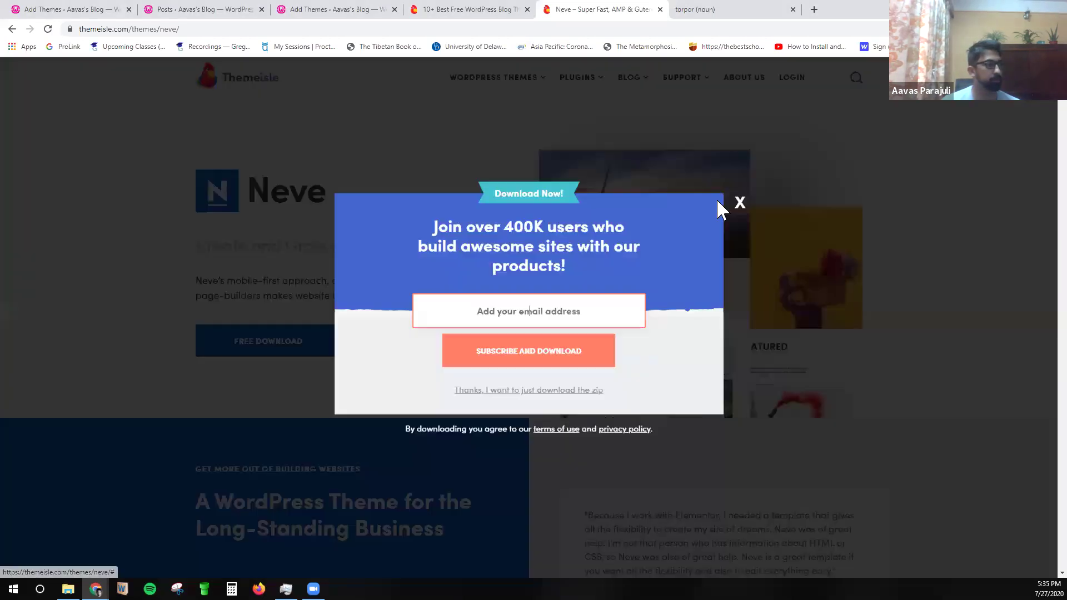
key("Escape")
Try to view the perfectdynasty.com example site built with Neve, checking the Neve page while it loads.
scroll(627, 346, "down", 20)
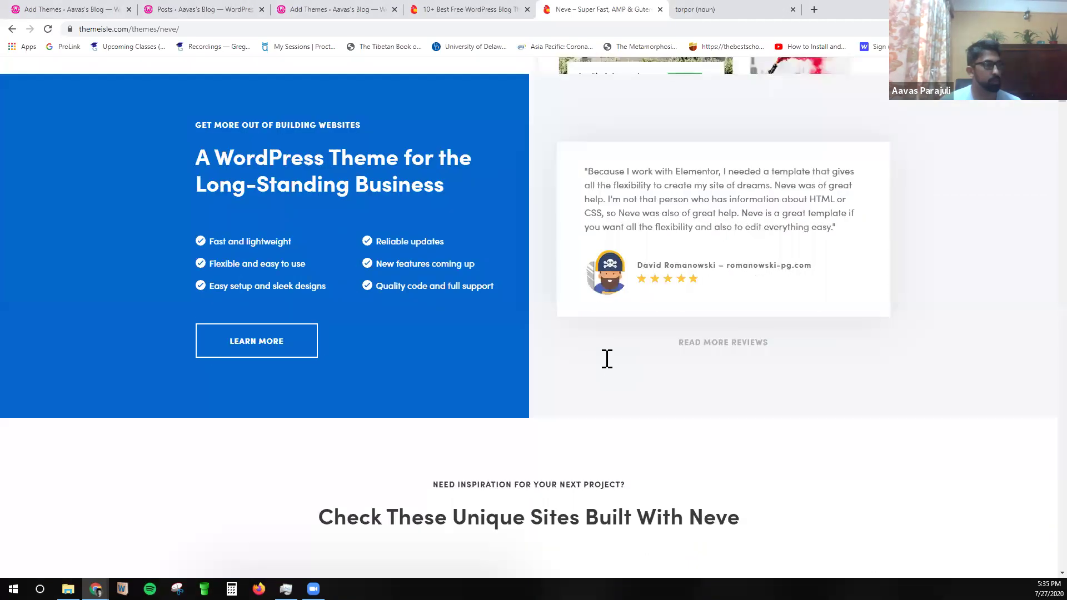
left_click(600, 243)
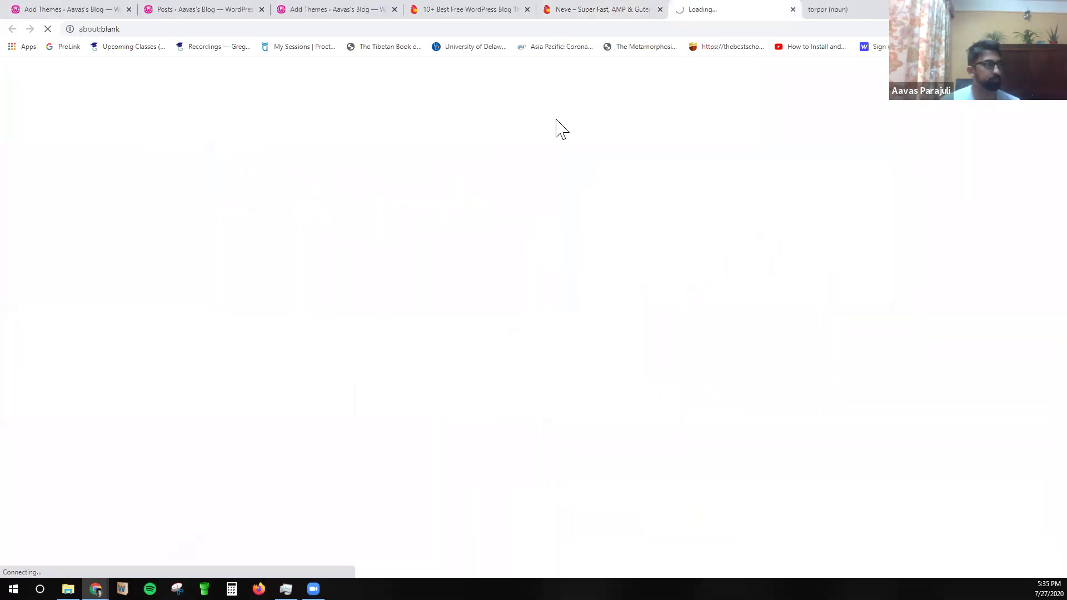
key("ctrl+shift+Tab")
scroll(617, 366, "down", 5)
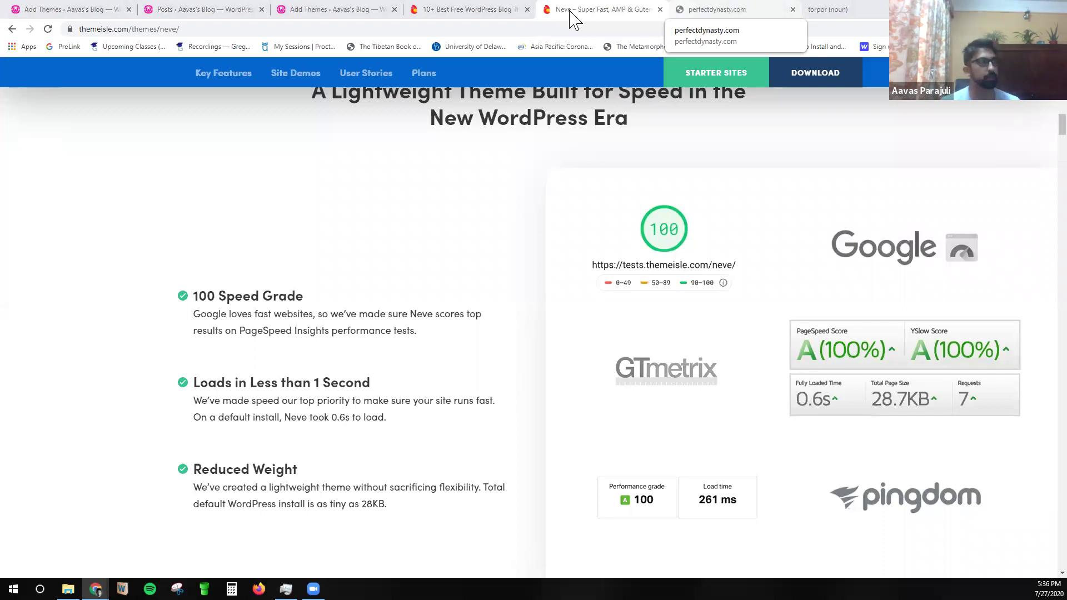
key("ctrl+Tab")
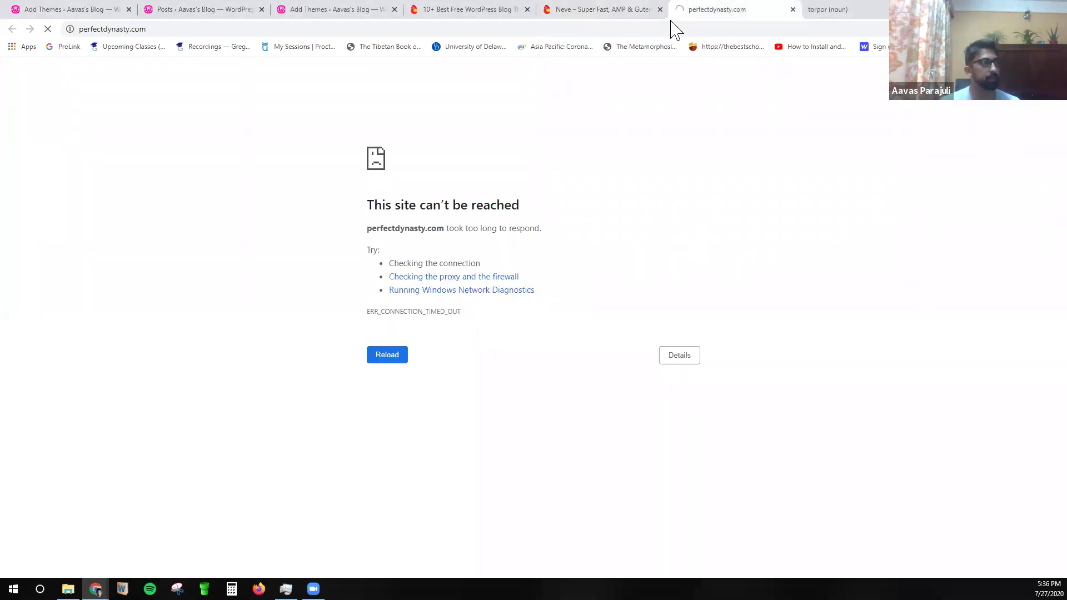
Close the perfectdynasty.com and Neve homepage tabs and return to the article on free WordPress blog themes.
right_click(710, 11)
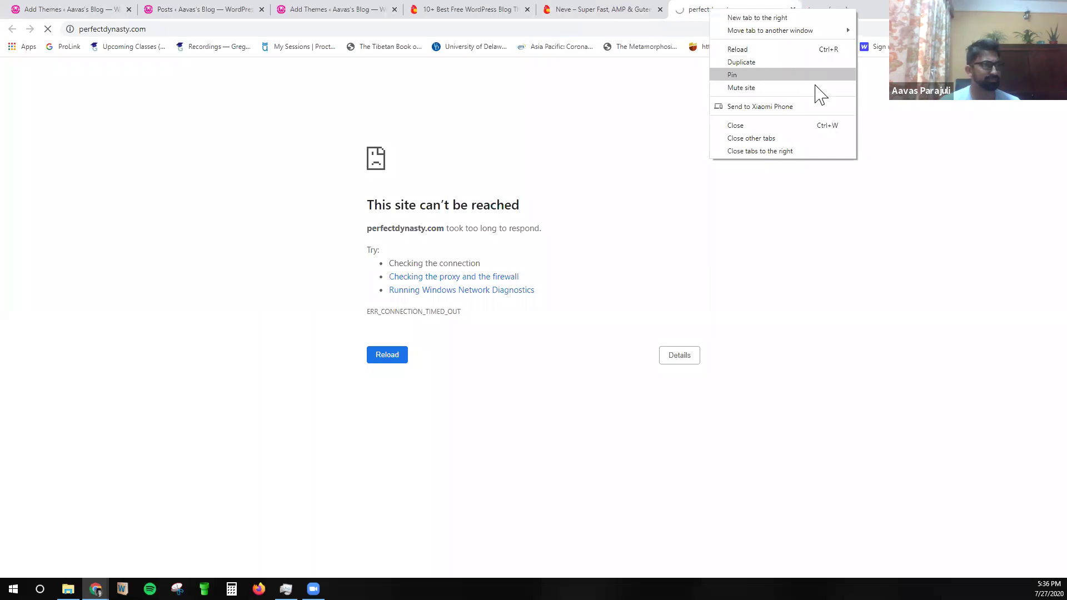
left_click(801, 126)
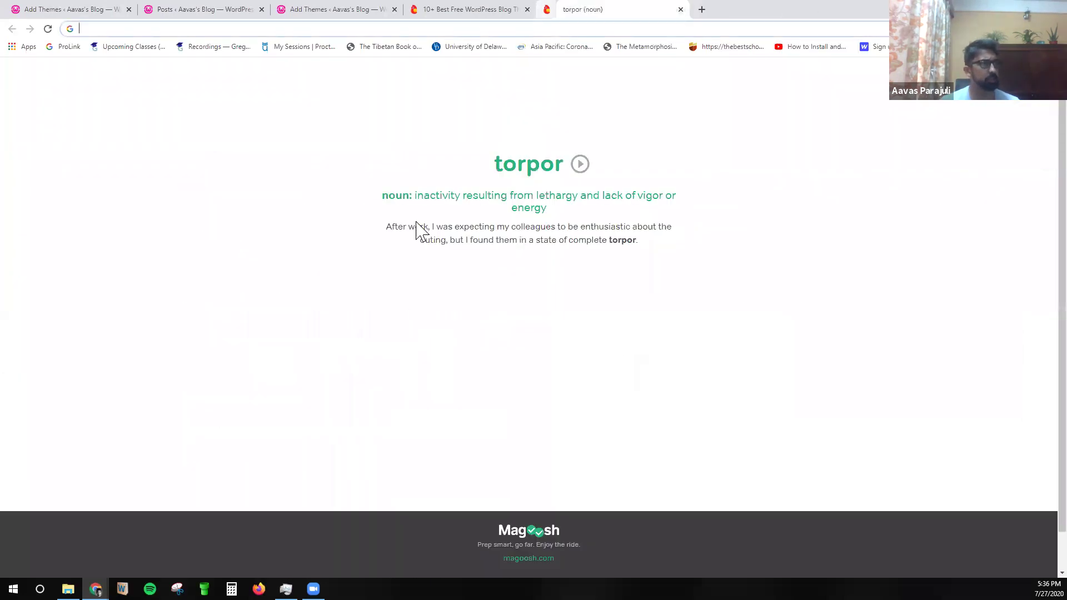
left_click(660, 9)
left_click(461, 9)
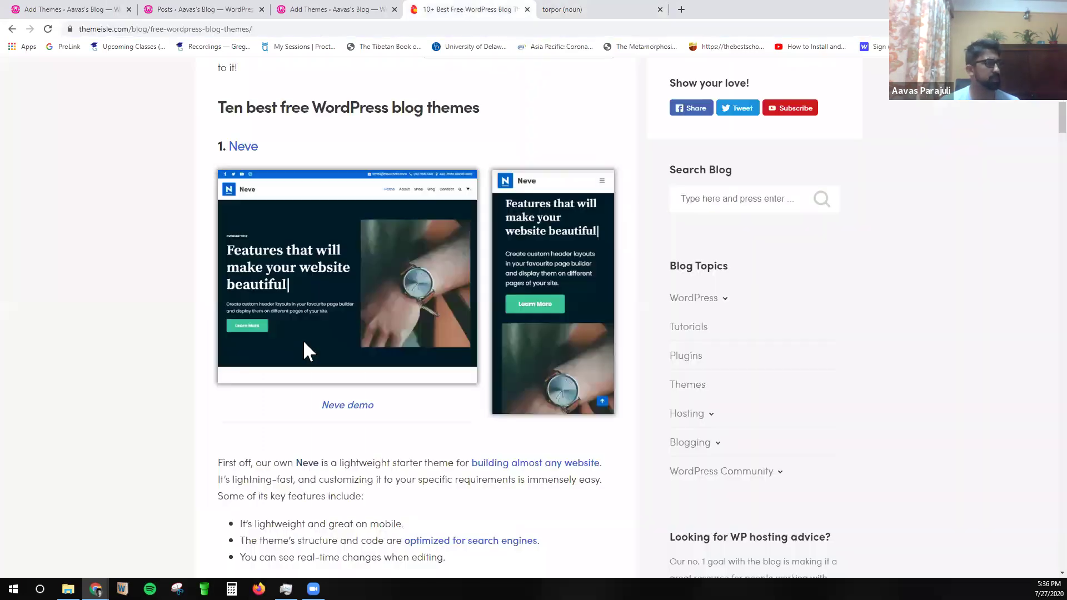
Open the Neve demo from the article and look through its home page down to the testimonials and back up.
scroll(302, 339, "down", 5)
middle_click(336, 130)
left_click(555, 9)
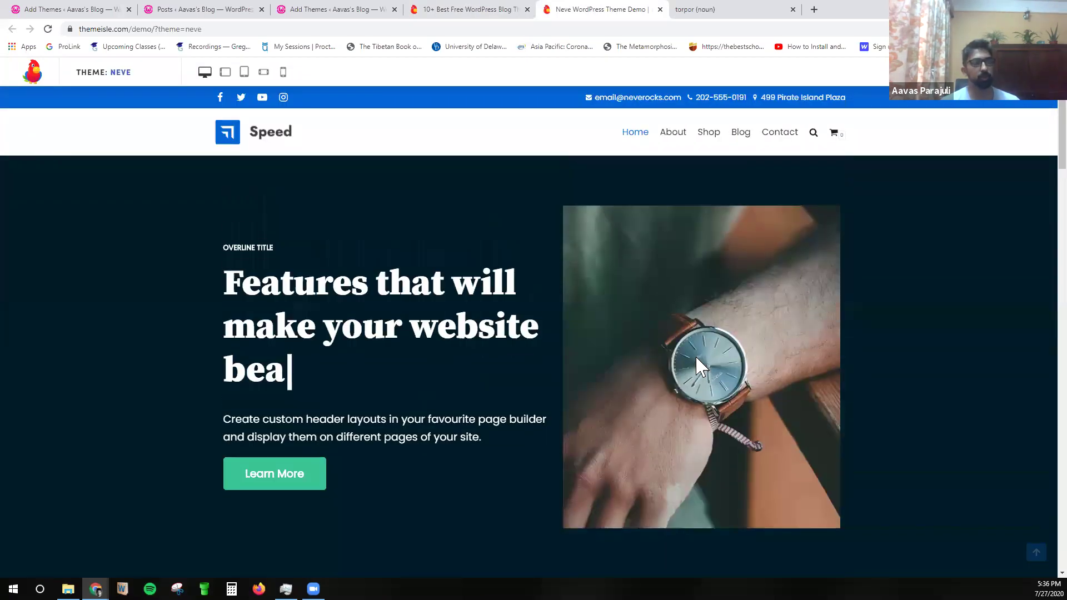
scroll(695, 355, "down", 10)
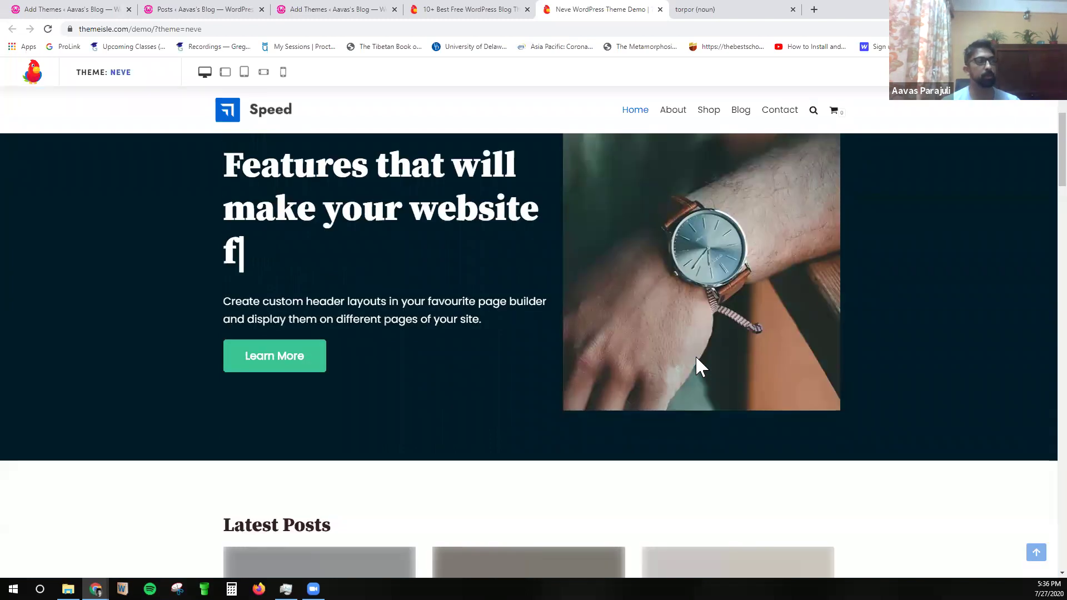
scroll(699, 369, "down", 15)
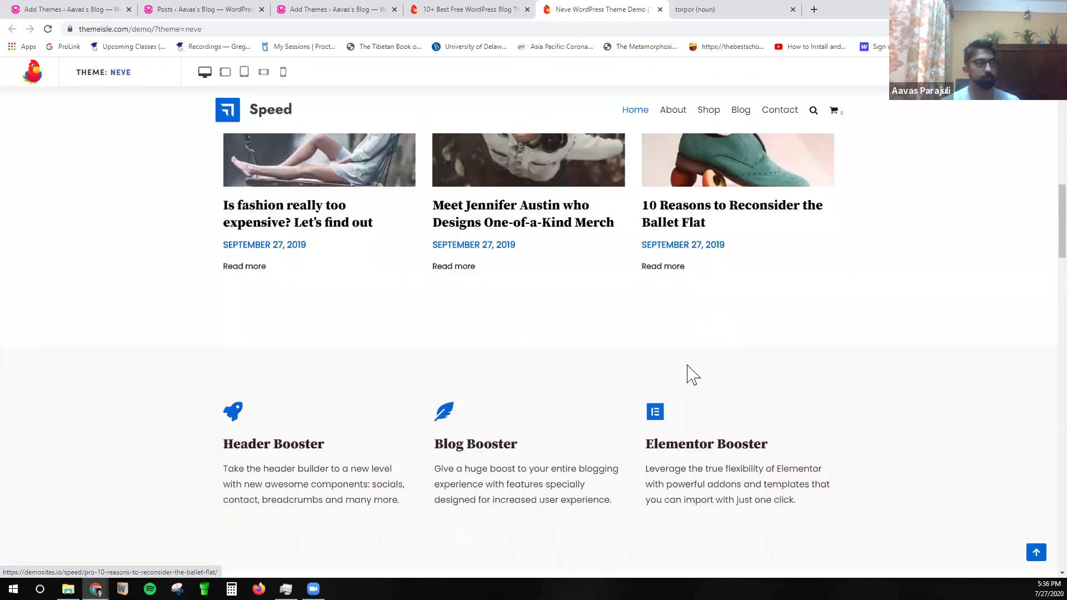
scroll(590, 361, "down", 17)
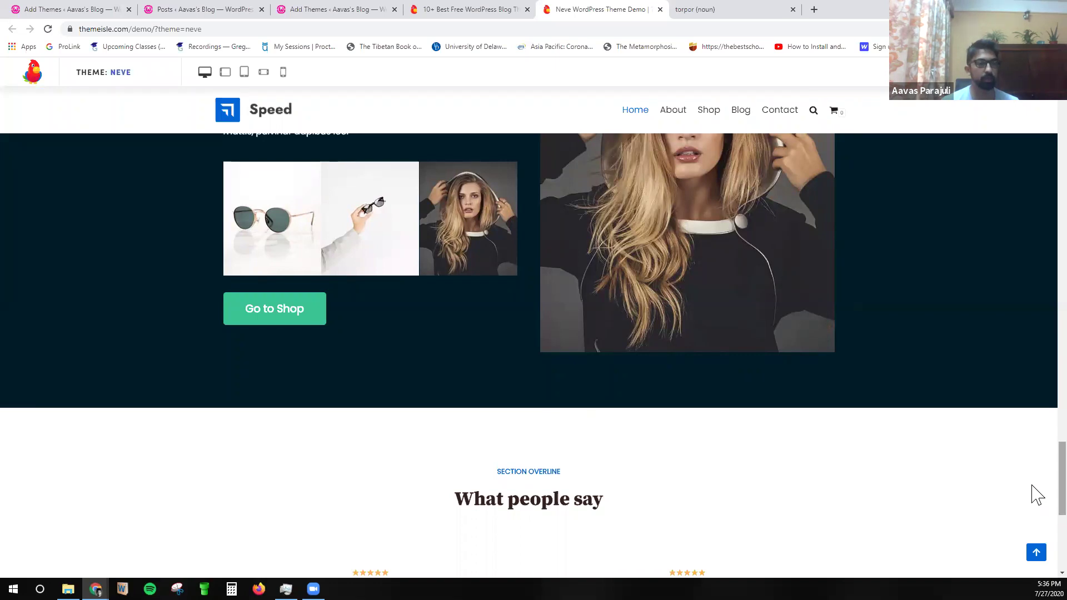
scroll(1033, 493, "down", 5)
left_click(1034, 552)
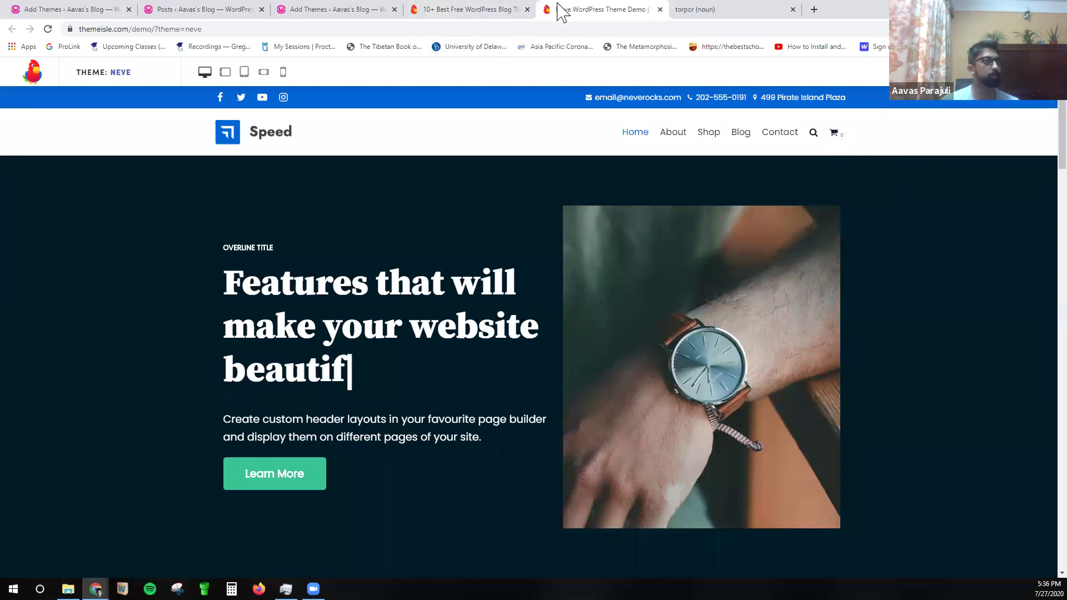
Close the Neve demo and browse the article down past Astra to the Poseidon theme.
key("ctrl+w")
scroll(334, 392, "down", 20)
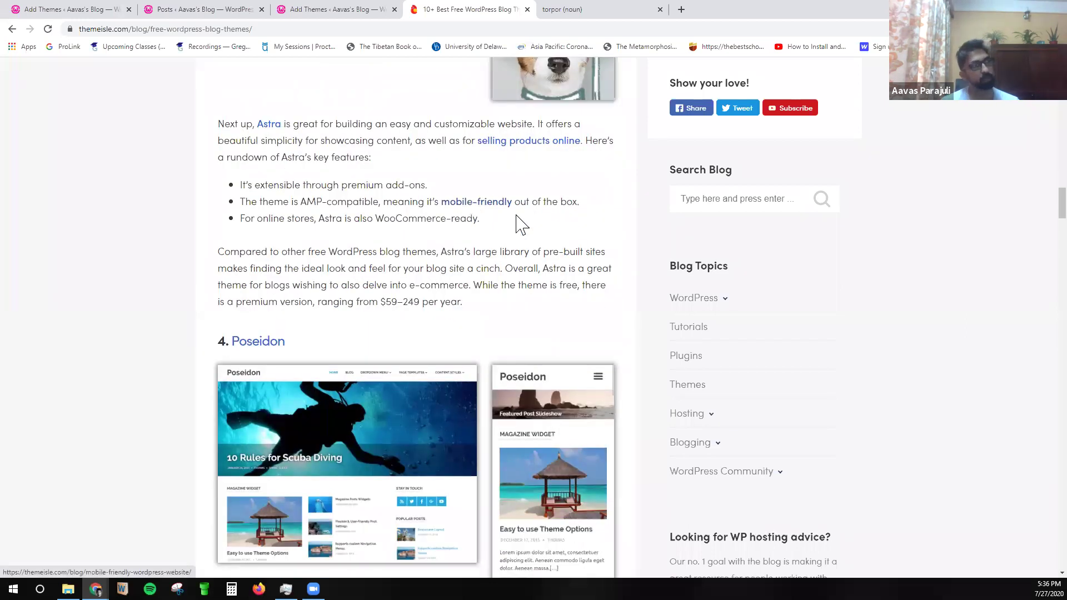
Open the Poseidon theme demo from the article in a new tab and look through its home page sections.
scroll(522, 262, "up", 6)
scroll(522, 276, "down", 11)
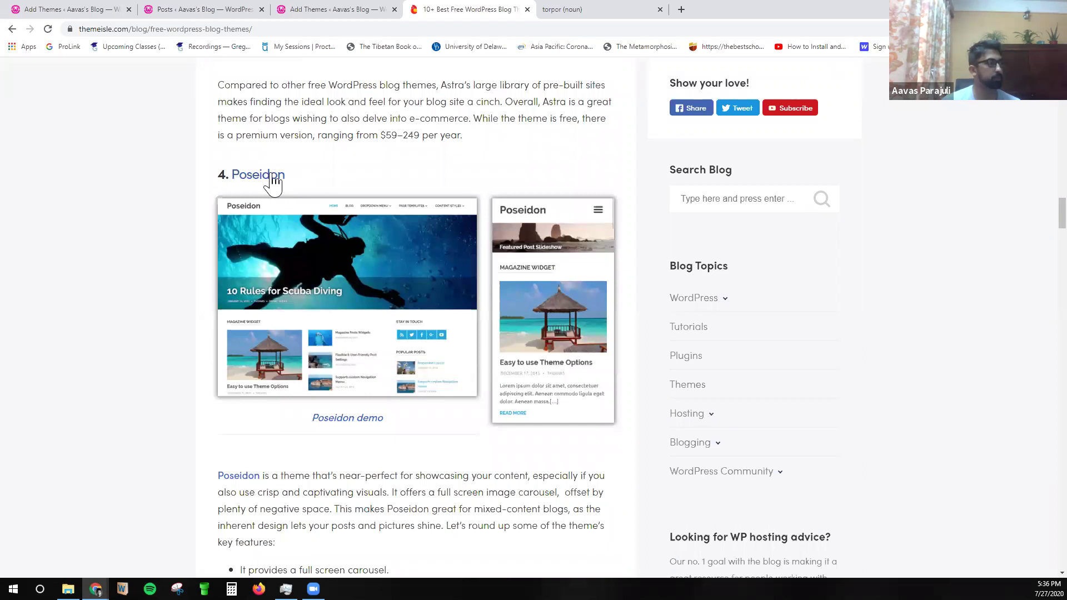
middle_click(272, 176)
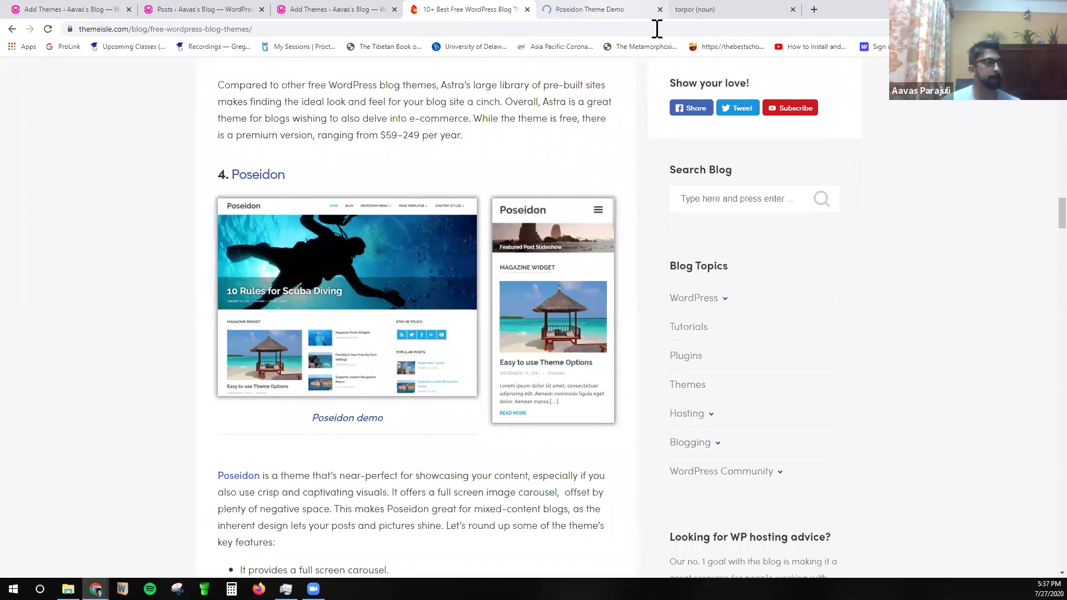
key("ctrl+Tab")
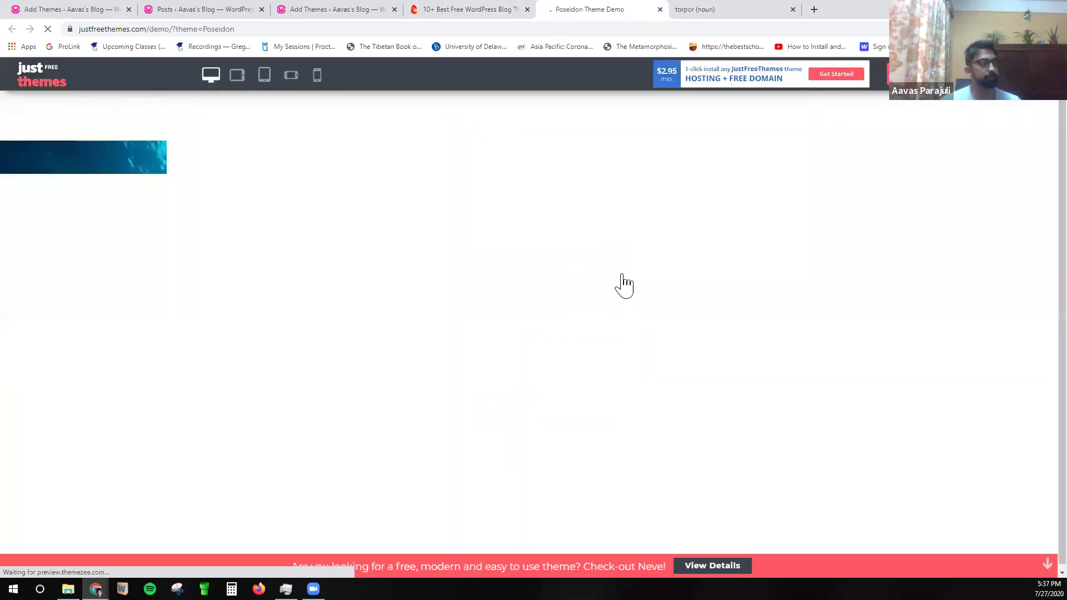
scroll(332, 315, "down", 5)
scroll(732, 388, "down", 2)
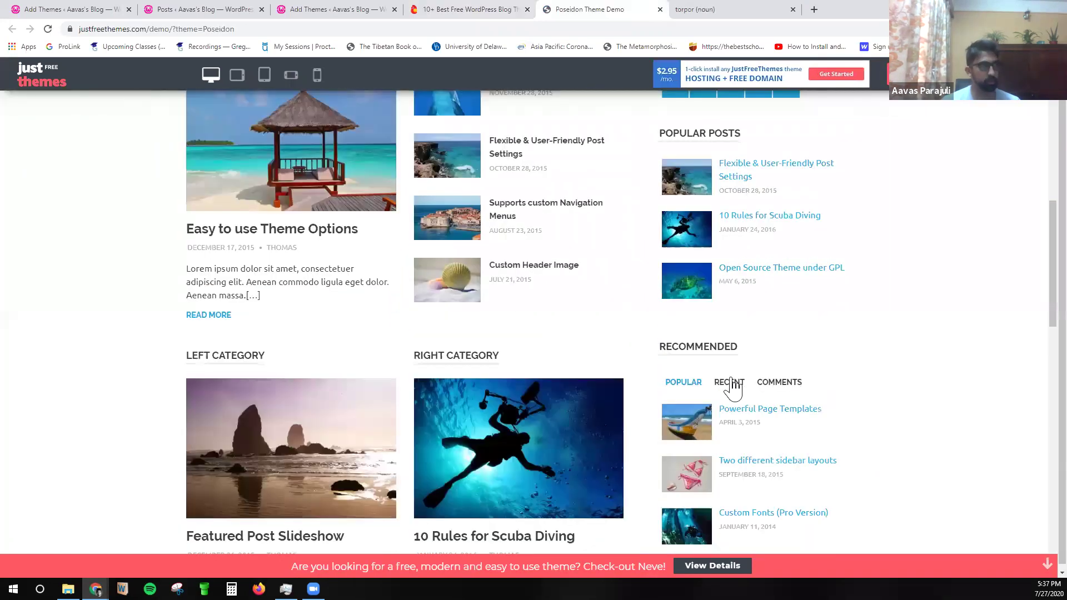
scroll(554, 270, "up", 2)
scroll(285, 218, "down", 1)
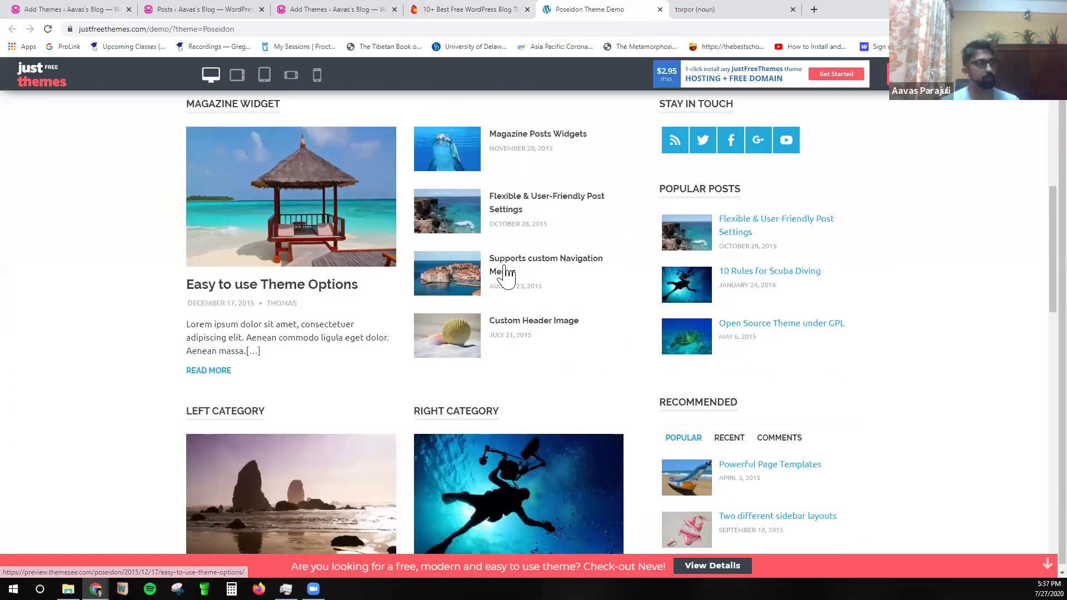
scroll(332, 338, "down", 6)
scroll(471, 323, "down", 3)
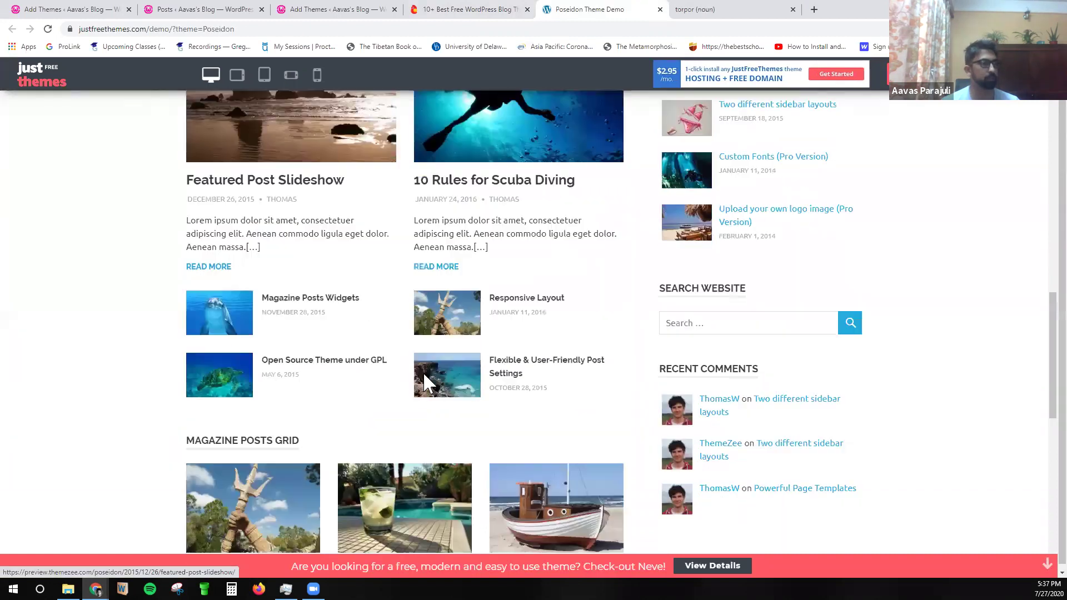
scroll(451, 371, "up", 7)
scroll(739, 422, "up", 2)
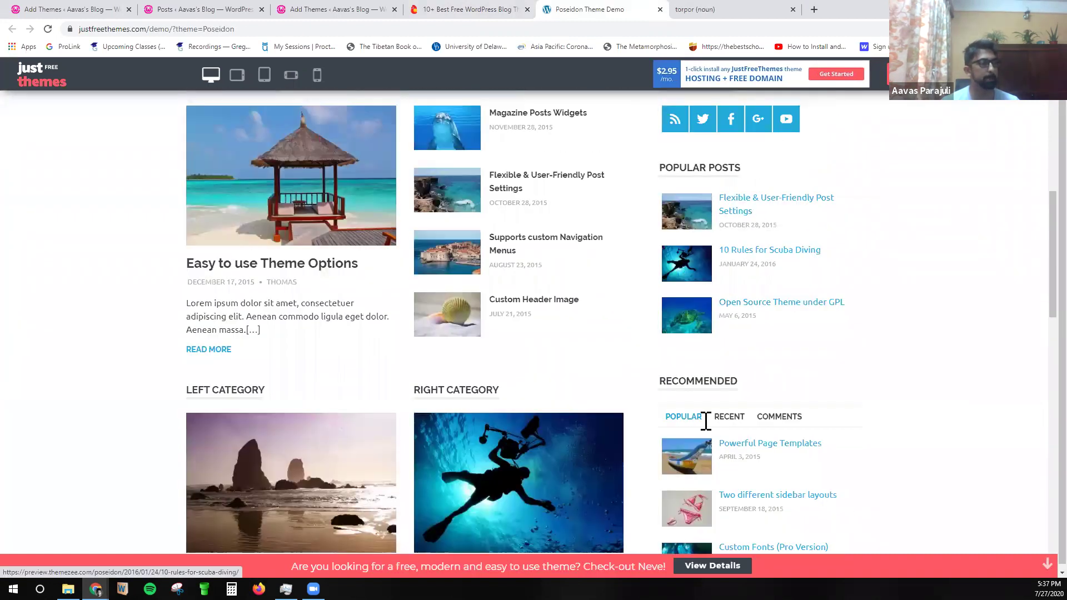
scroll(727, 424, "down", 8)
scroll(410, 383, "down", 8)
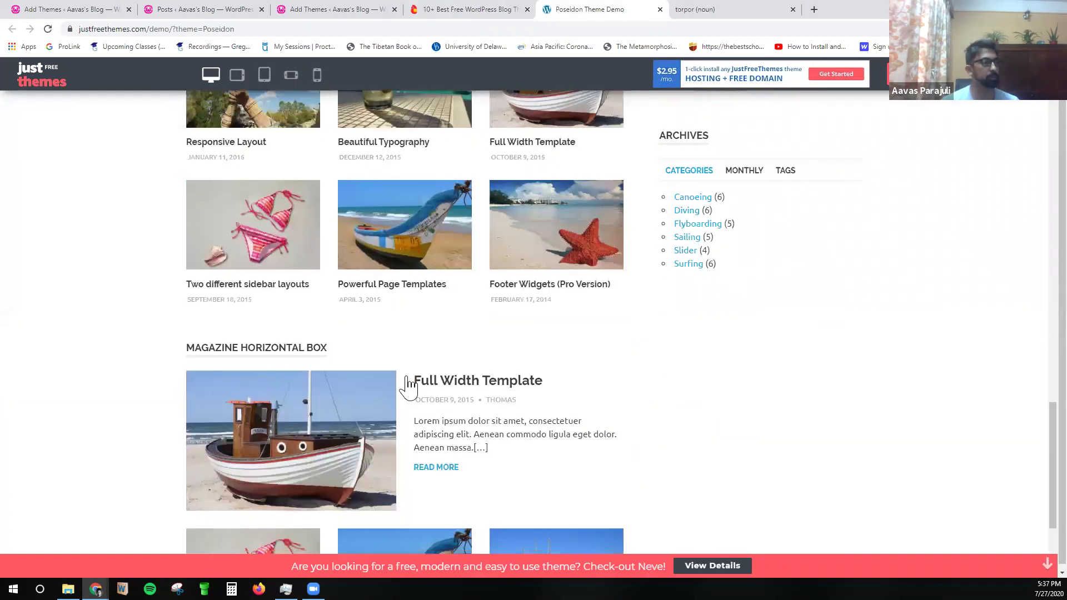
Return to the Poseidon demo's header and advance the featured post slideshow through several slides.
scroll(440, 464, "up", 20)
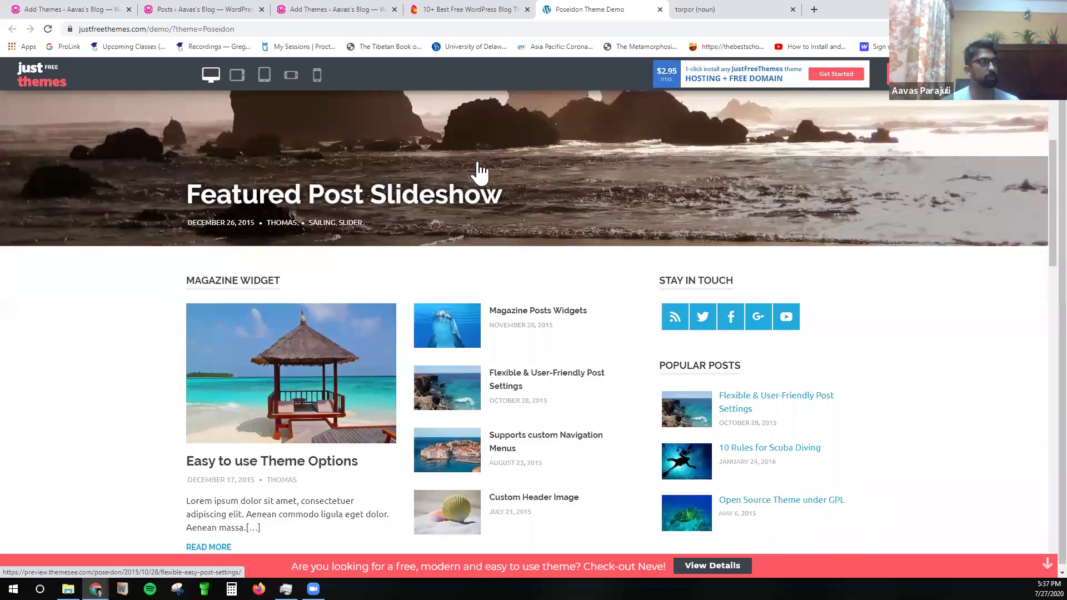
scroll(476, 172, "up", 3)
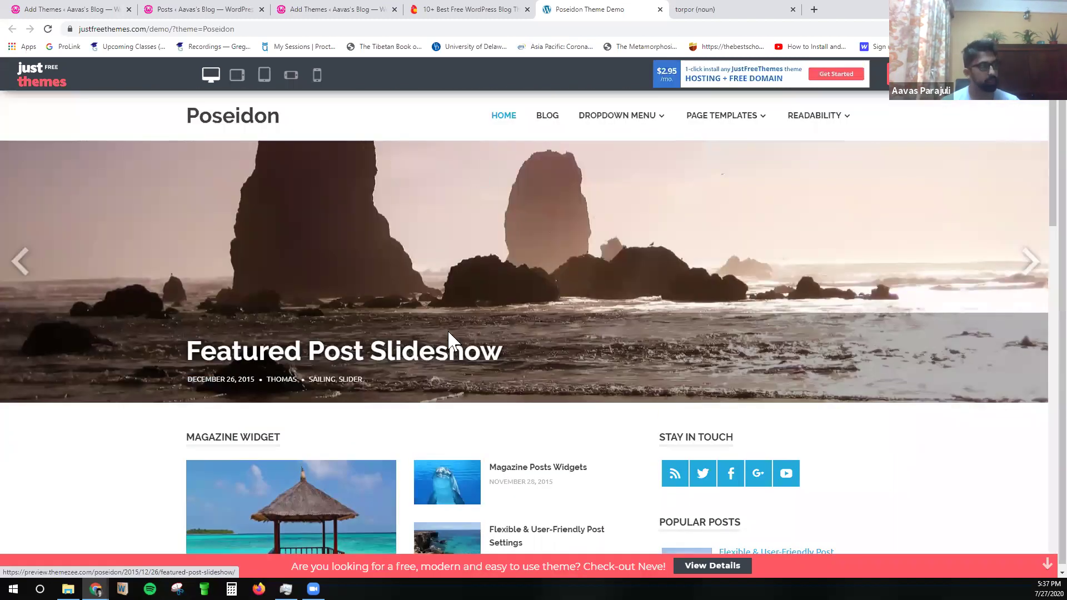
left_click(1032, 265)
left_click(1034, 267)
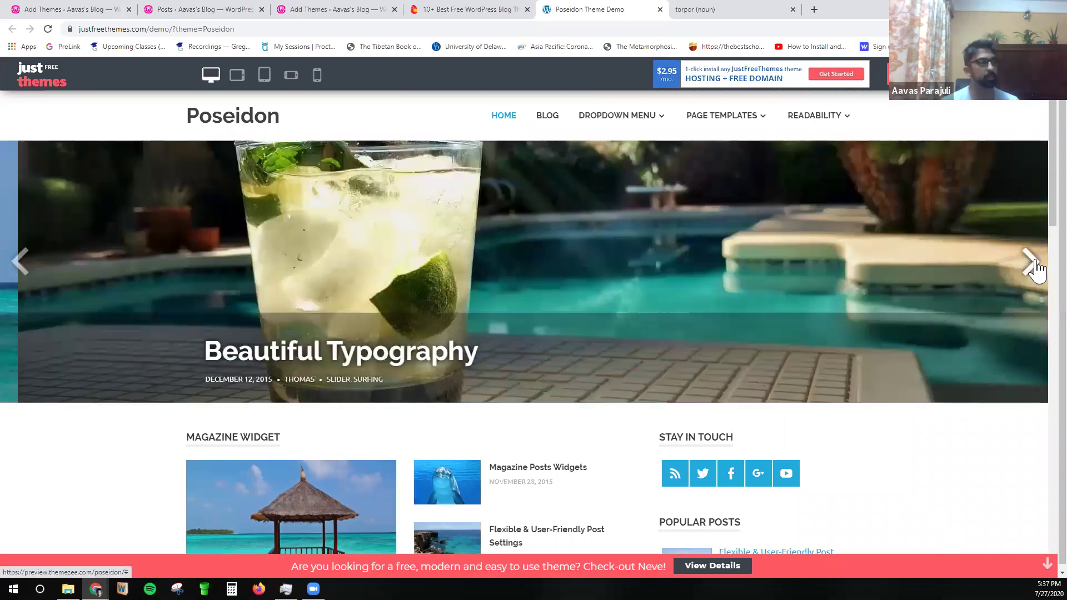
left_click(1031, 262)
scroll(514, 322, "down", 1)
scroll(135, 275, "up", 1)
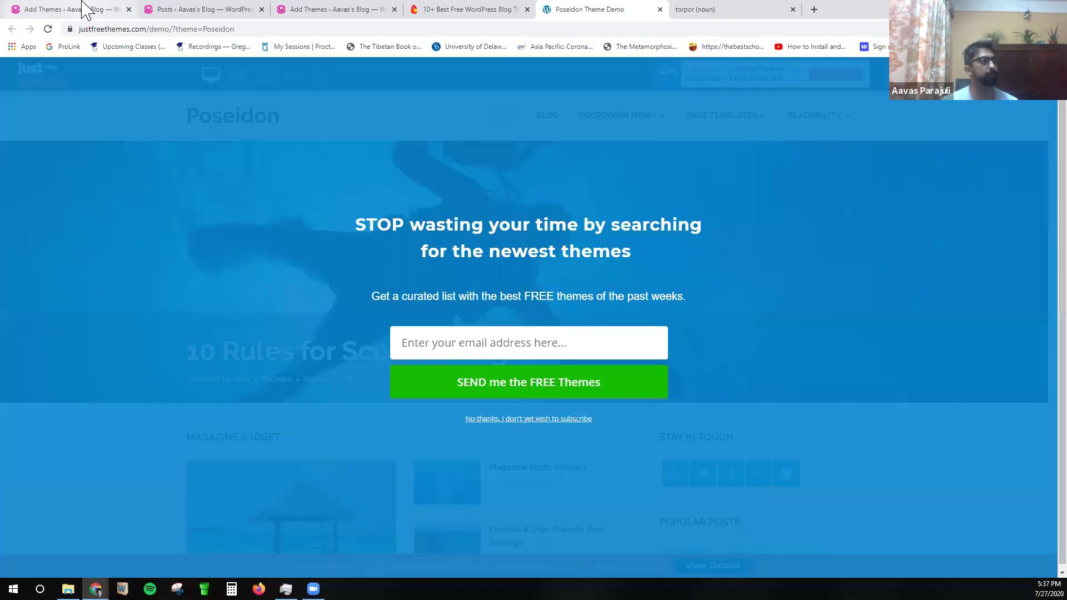
Return to the demo site's Add Themes page and search the theme directory for poseidon.
left_click(83, 8)
left_click(844, 273)
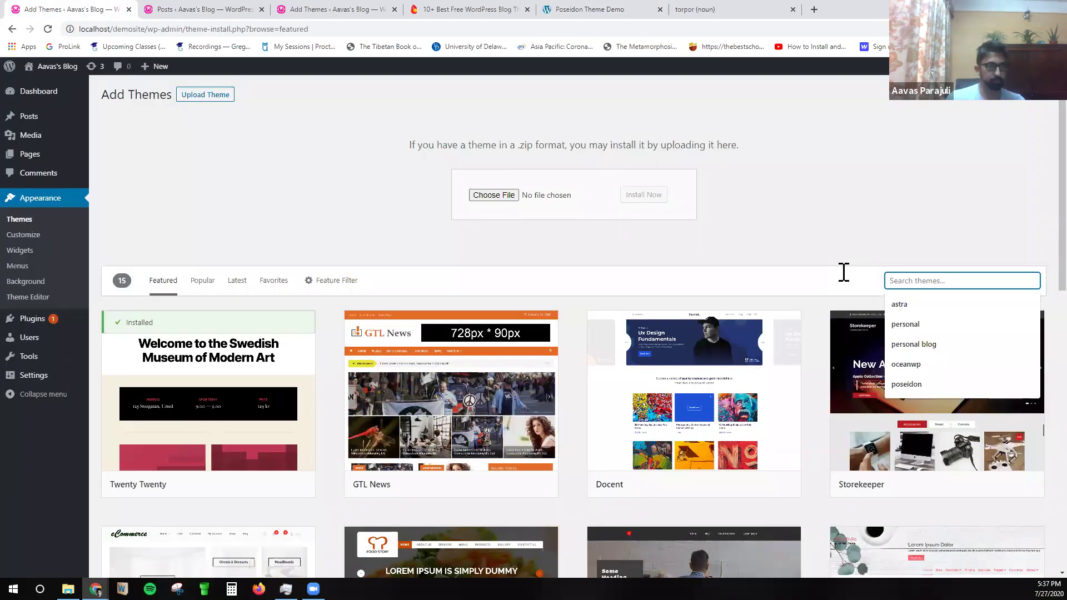
type("p")
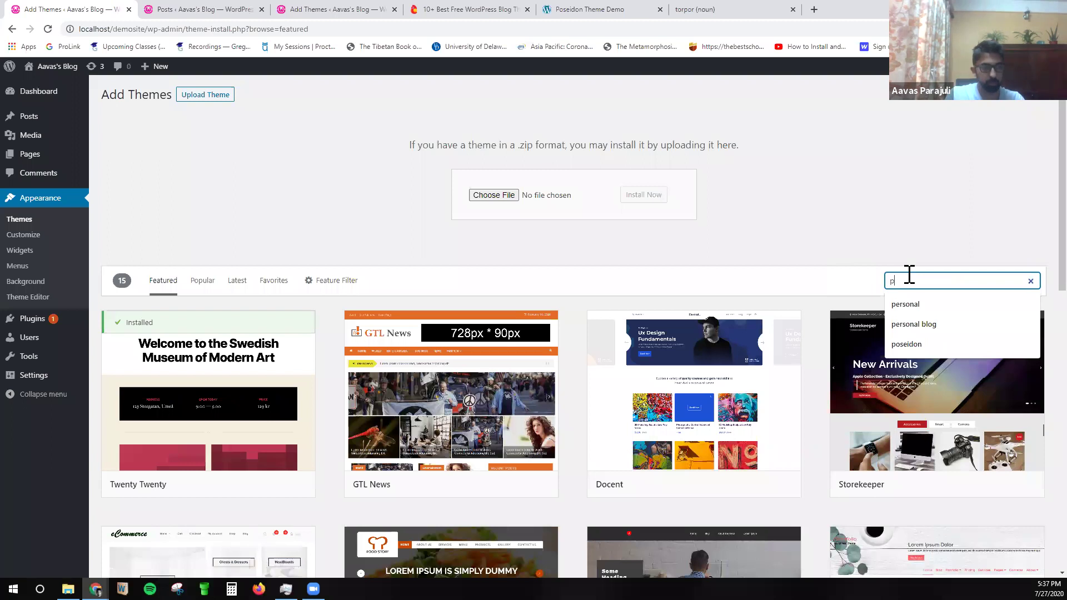
type("os")
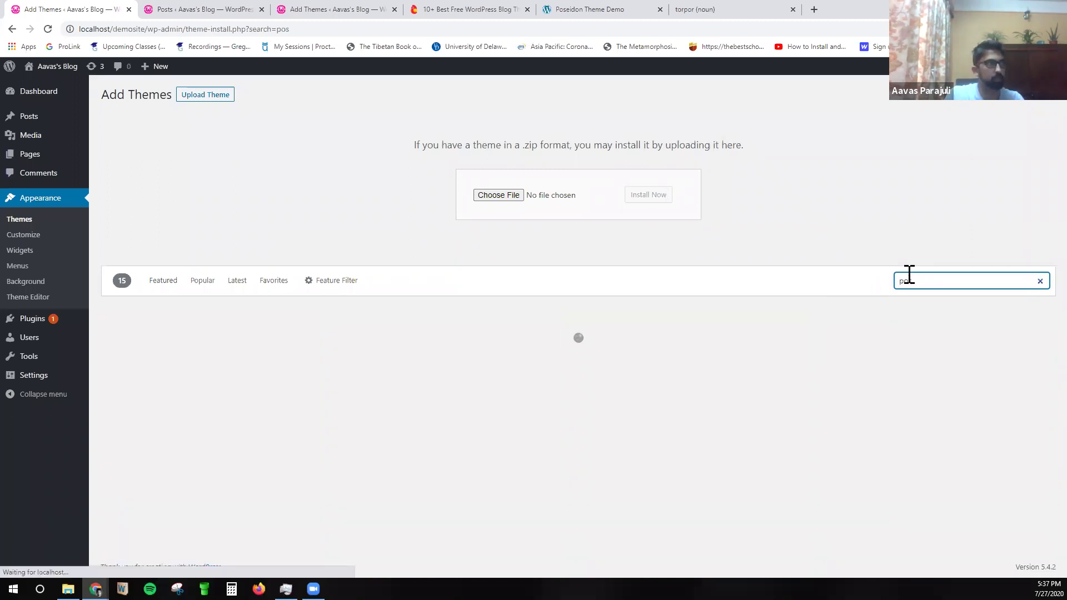
type("eidon")
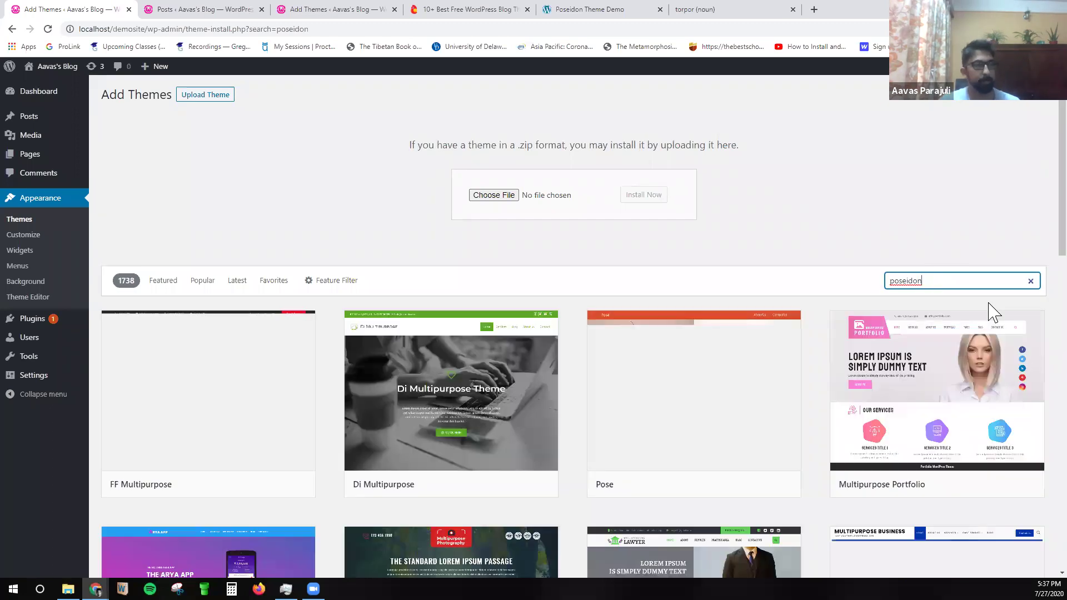
Open the details and preview of the Poseidon theme and check its user ratings.
mouse_move(298, 382)
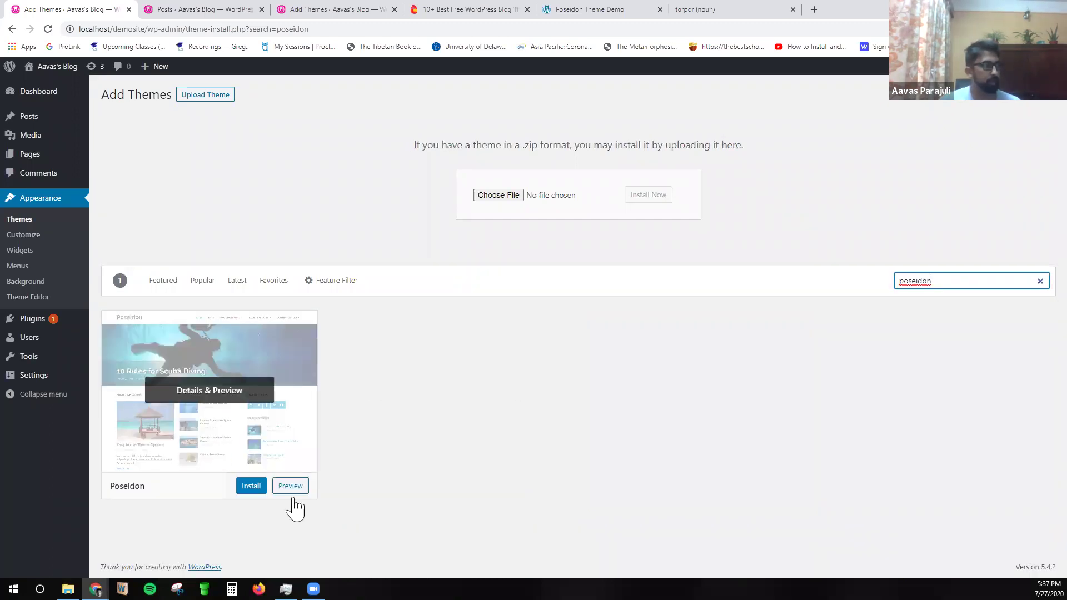
left_click(214, 397)
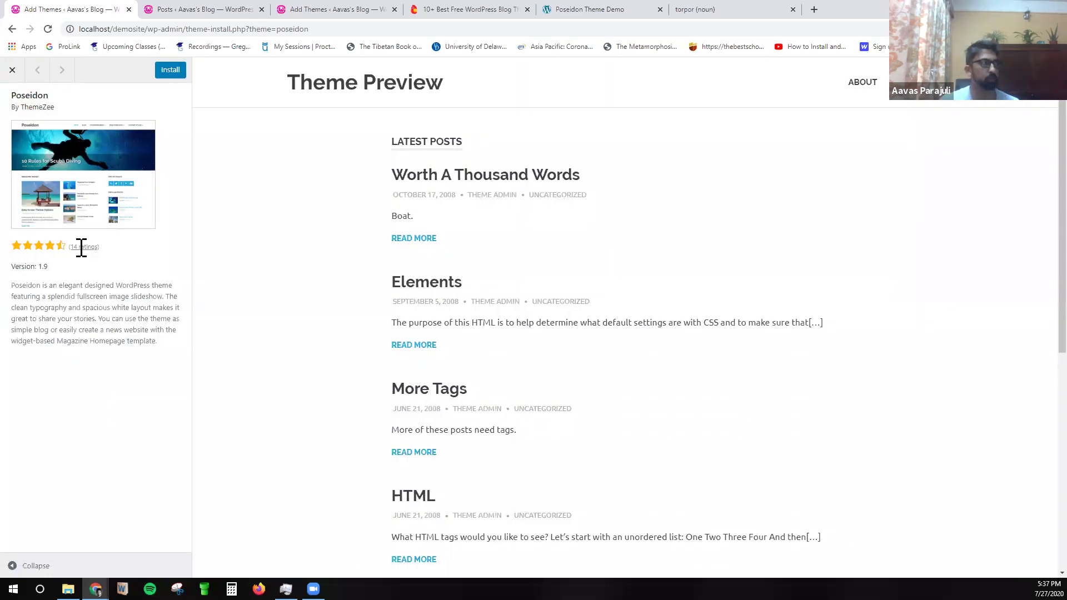
left_click_drag(67, 246, 142, 254)
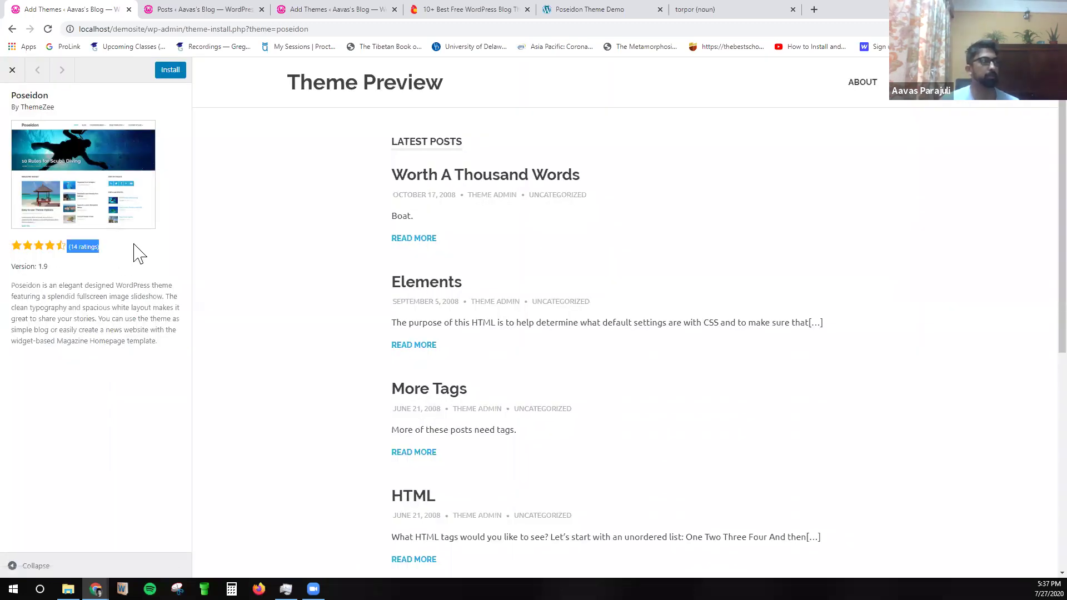
left_click(134, 271)
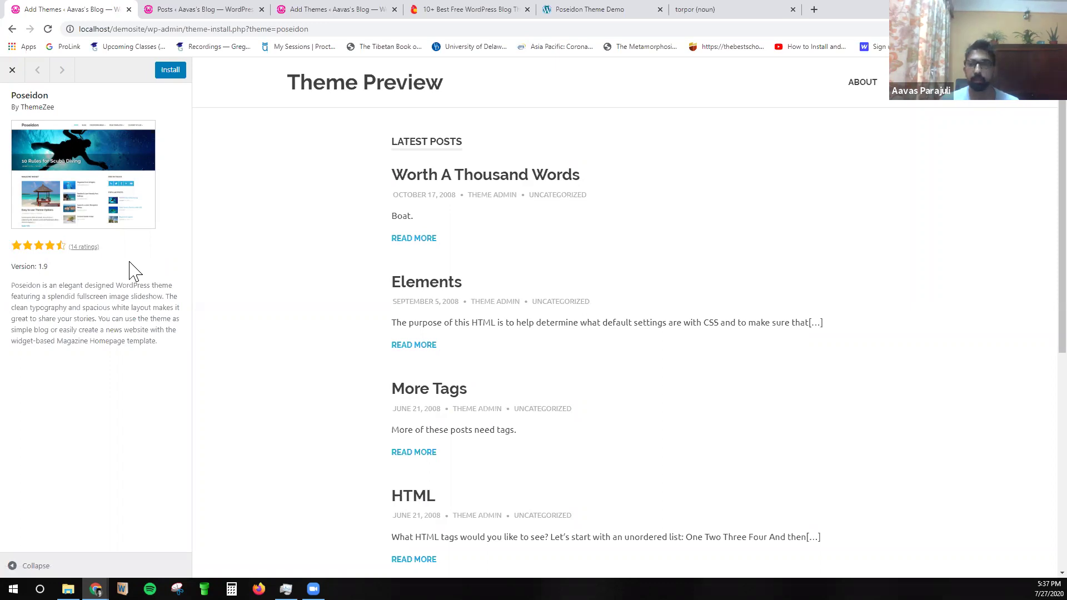
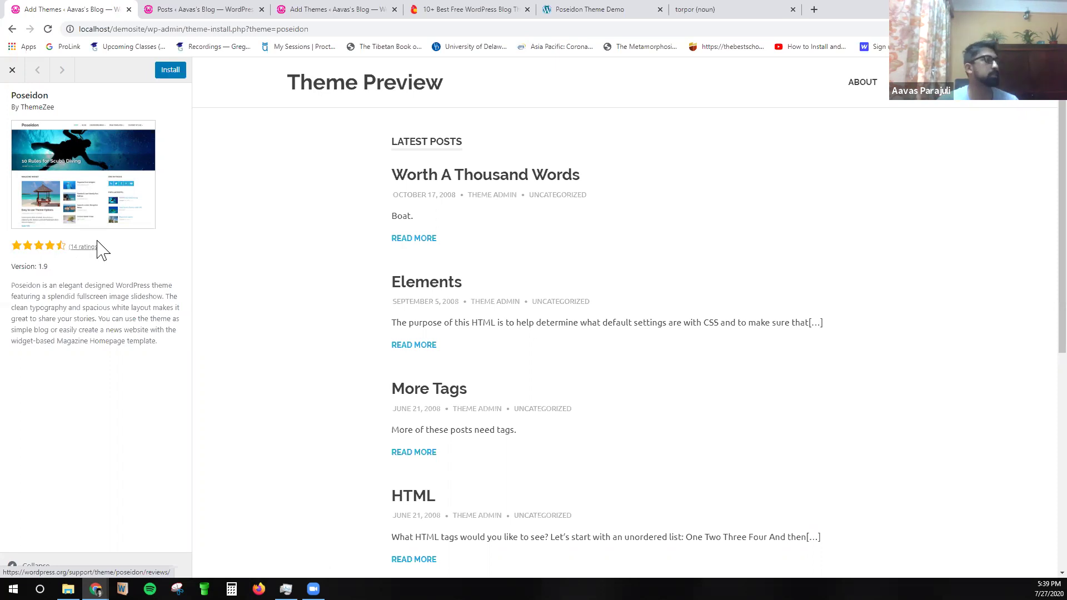
Install the Poseidon theme from its preview, looking through the sample posts while it installs.
left_click(167, 72)
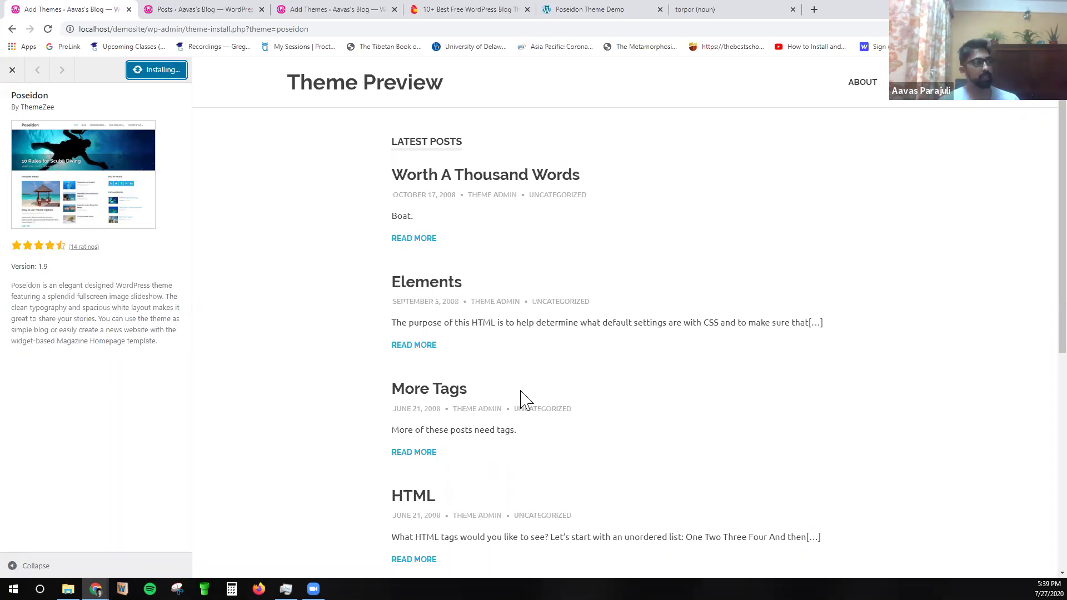
scroll(639, 418, "down", 7)
scroll(556, 345, "up", 7)
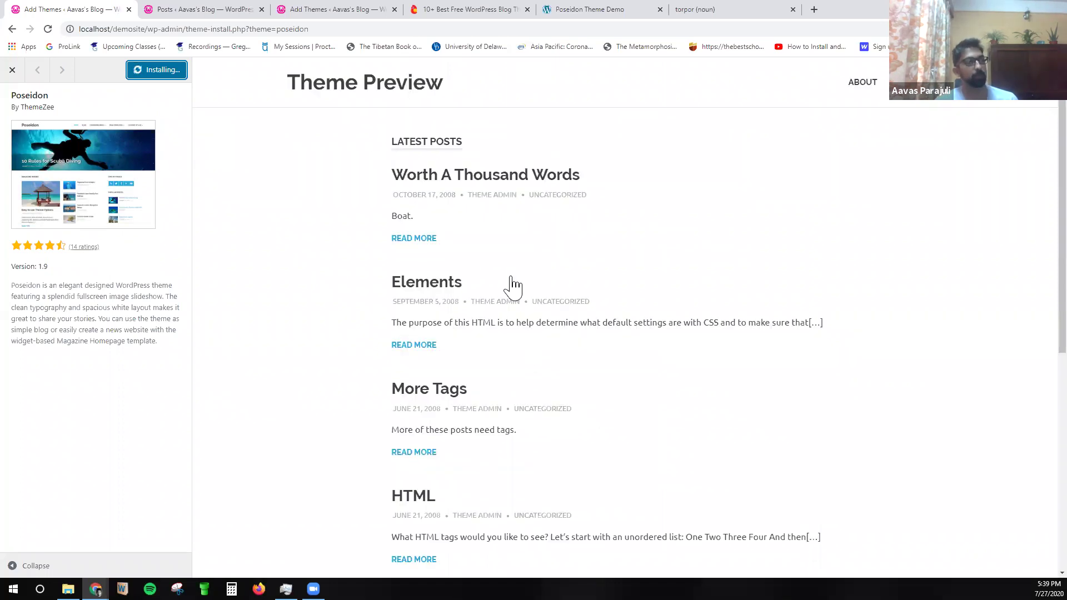
scroll(445, 311, "down", 6)
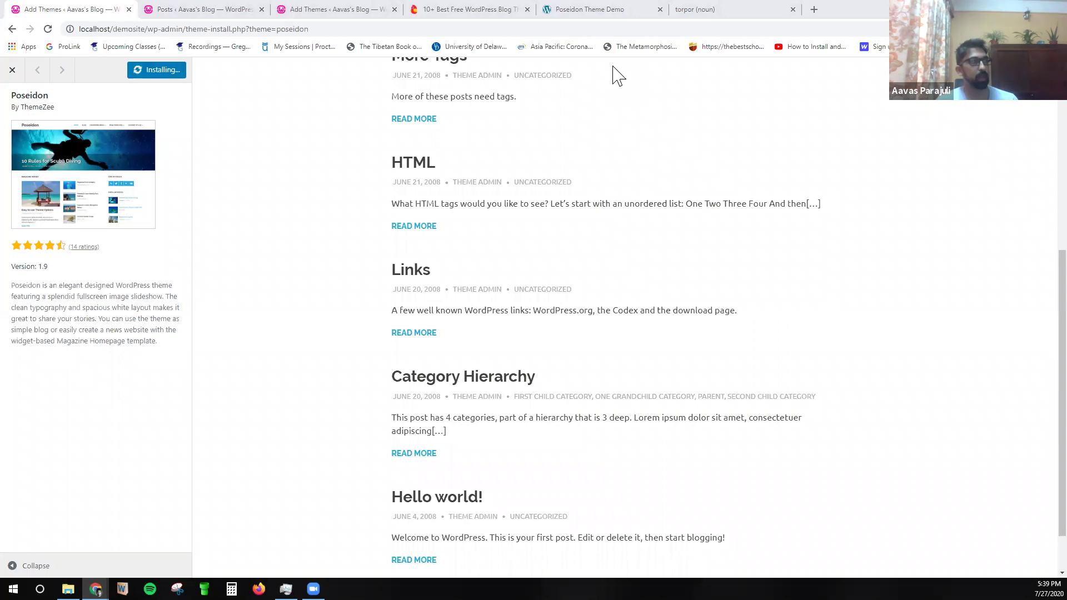
Revisit the Poseidon demo, dismiss its subscription popup, and review the home page layout down to the archives and back up.
left_click(589, 10)
left_click(594, 420)
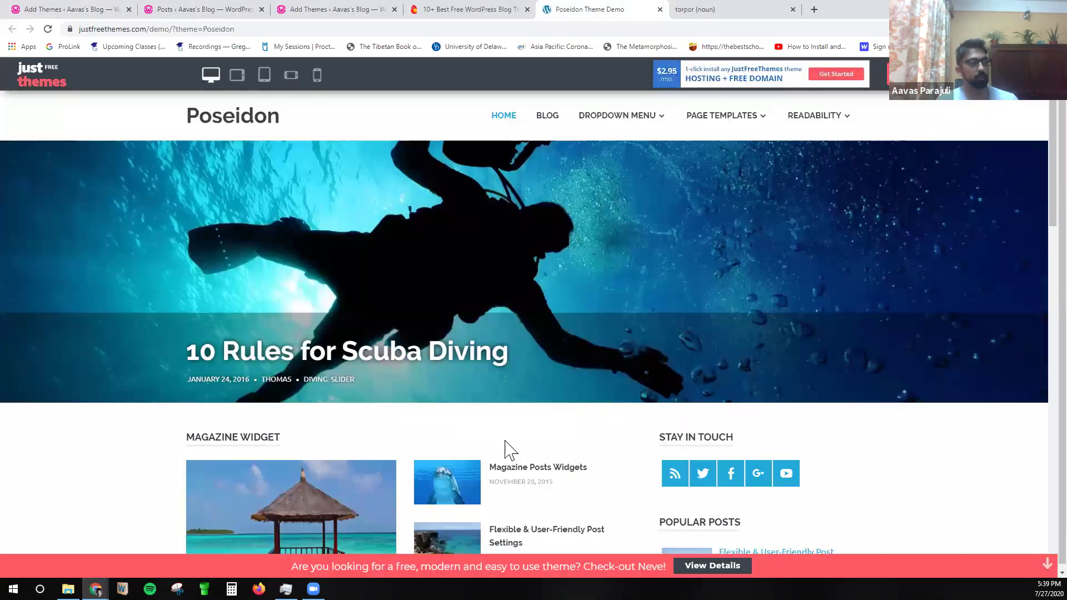
scroll(517, 455, "down", 13)
scroll(720, 528, "up", 7)
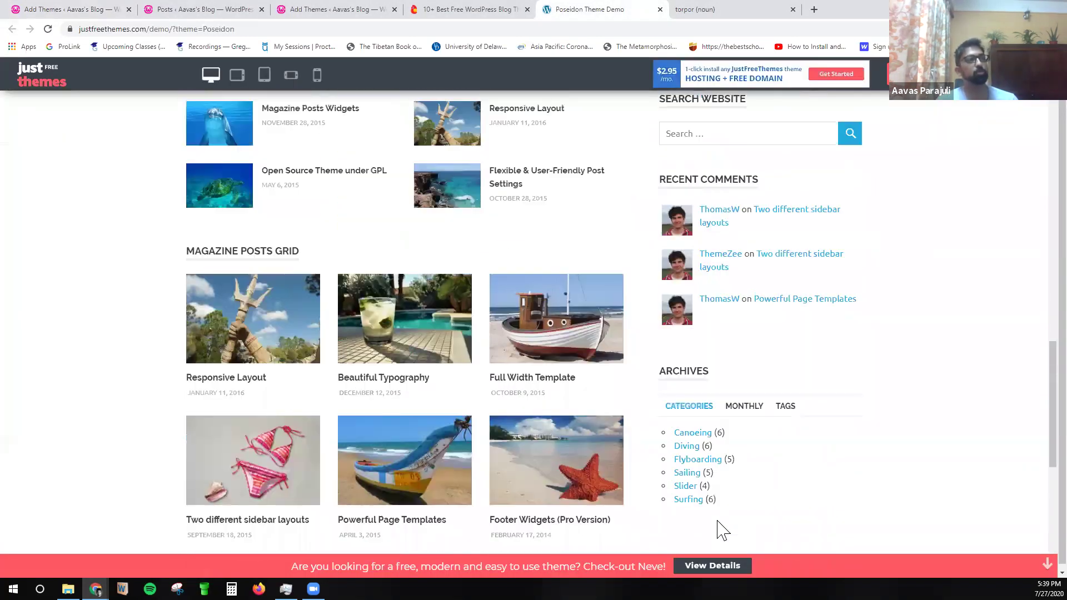
scroll(721, 528, "up", 8)
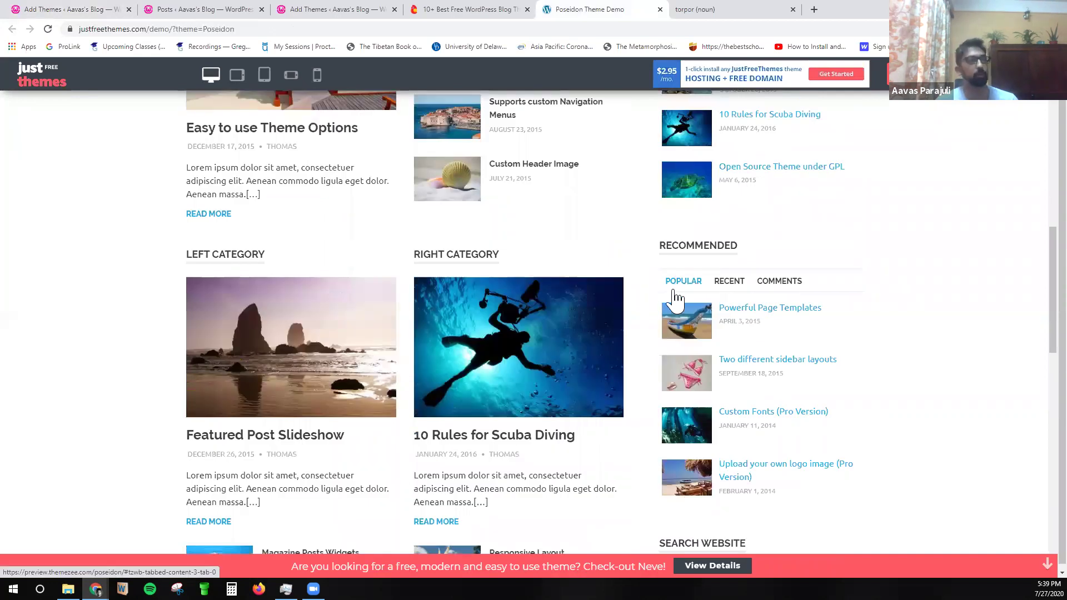
scroll(667, 300, "up", 6)
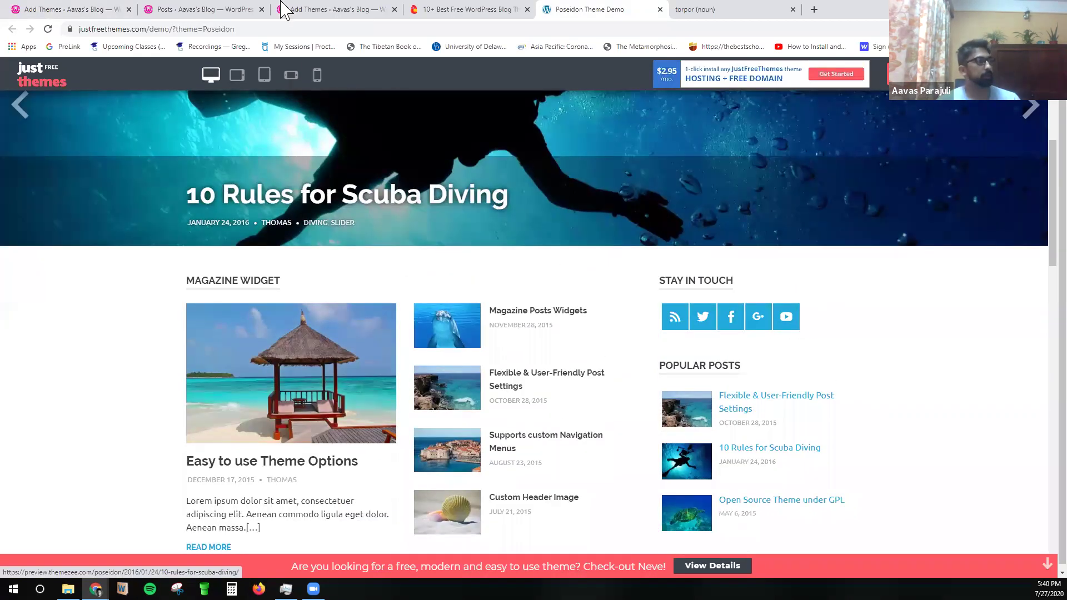
Activate the installed Poseidon theme and open the live demo site in a new tab.
left_click(84, 8)
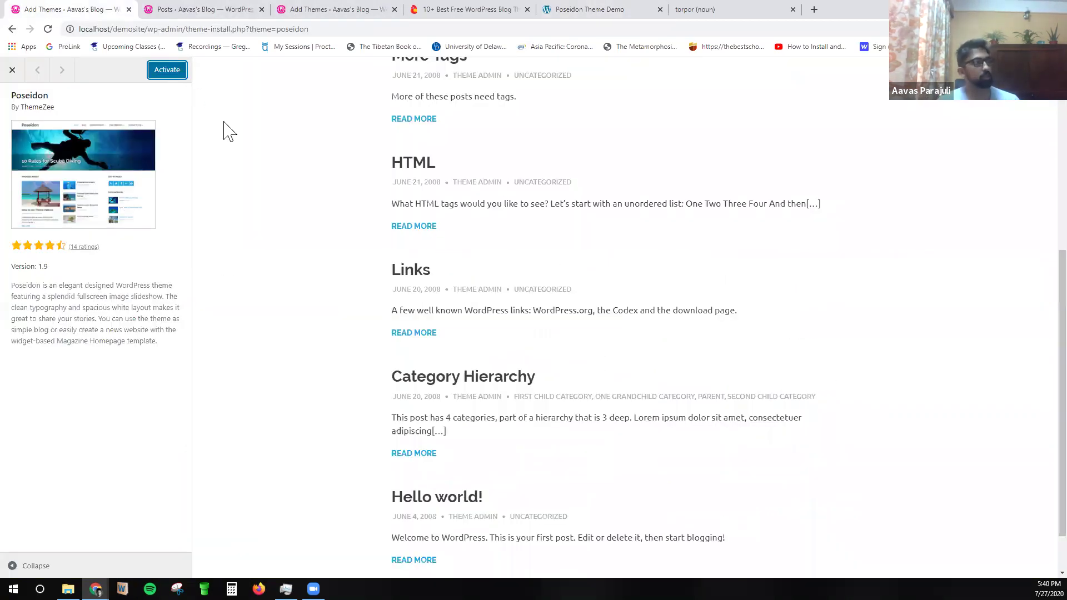
left_click(176, 71)
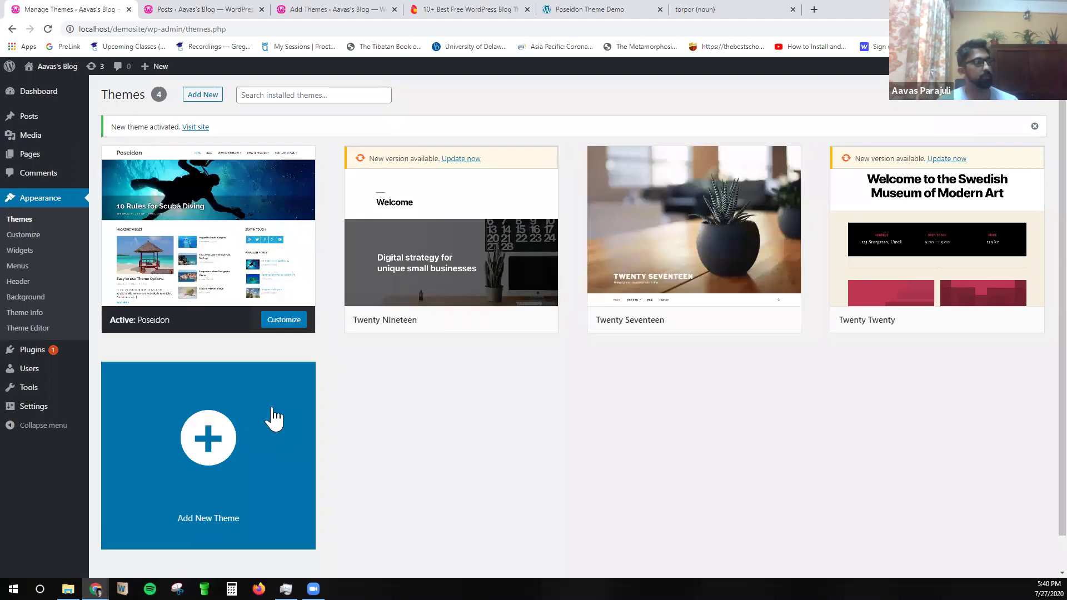
middle_click(86, 86)
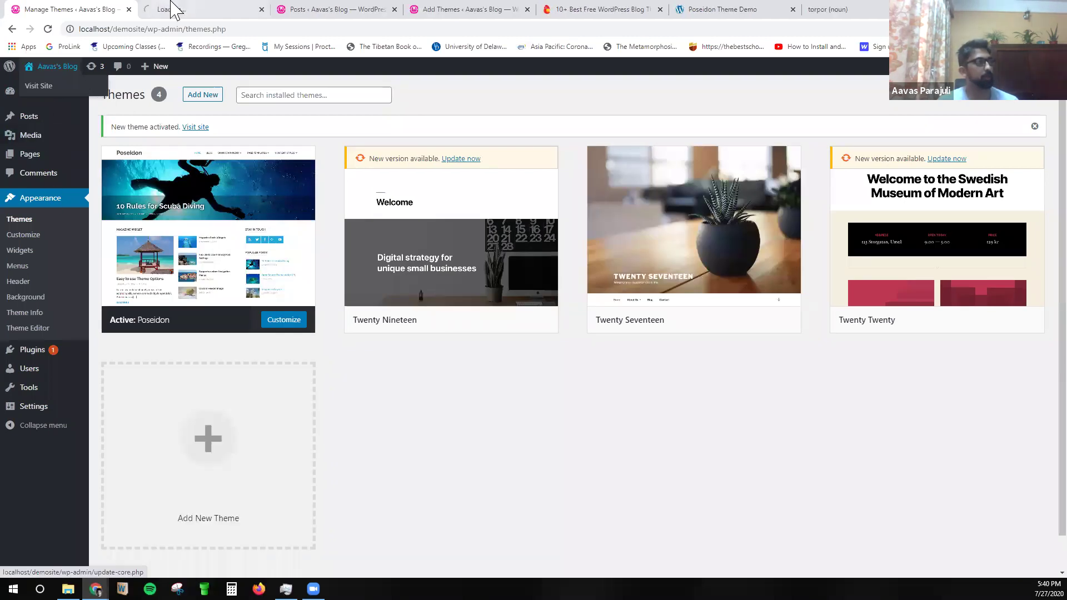
left_click(172, 9)
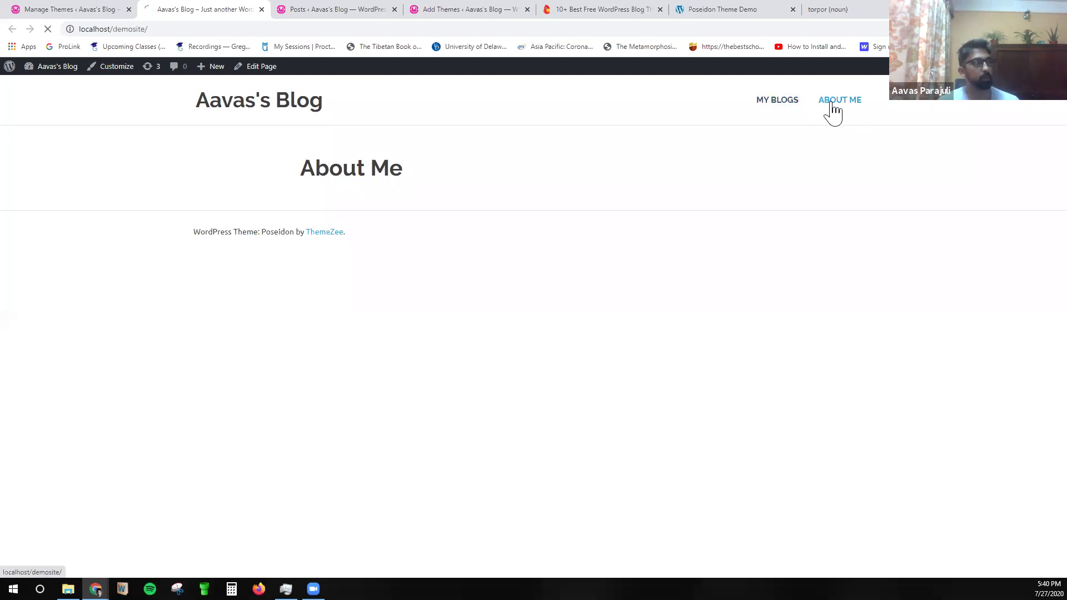
View the My Blogs page of the live site and look through its post list under the new theme.
left_click(777, 102)
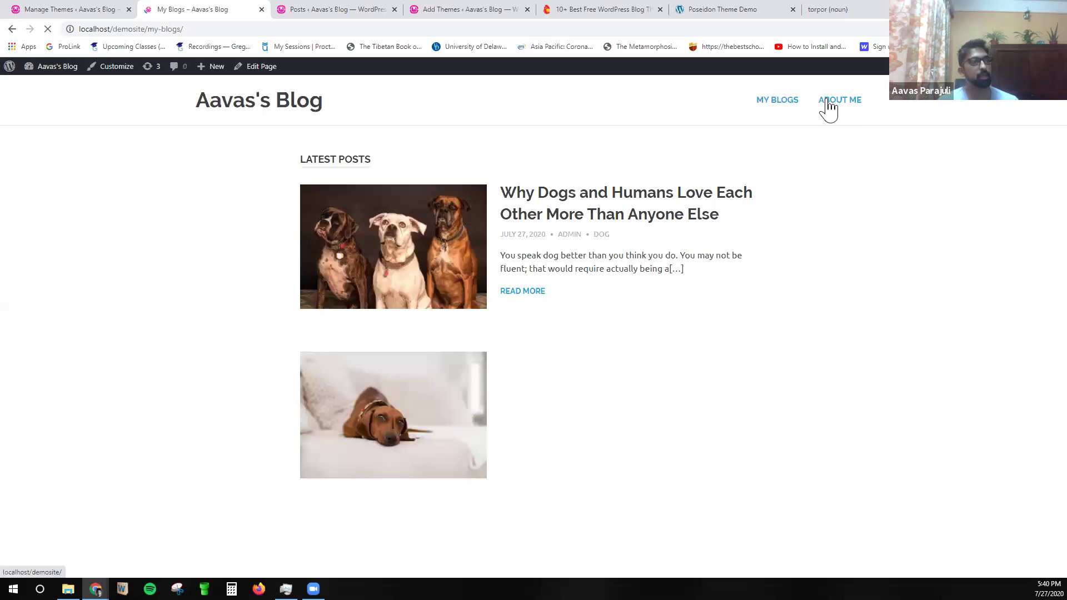
scroll(711, 333, "down", 6)
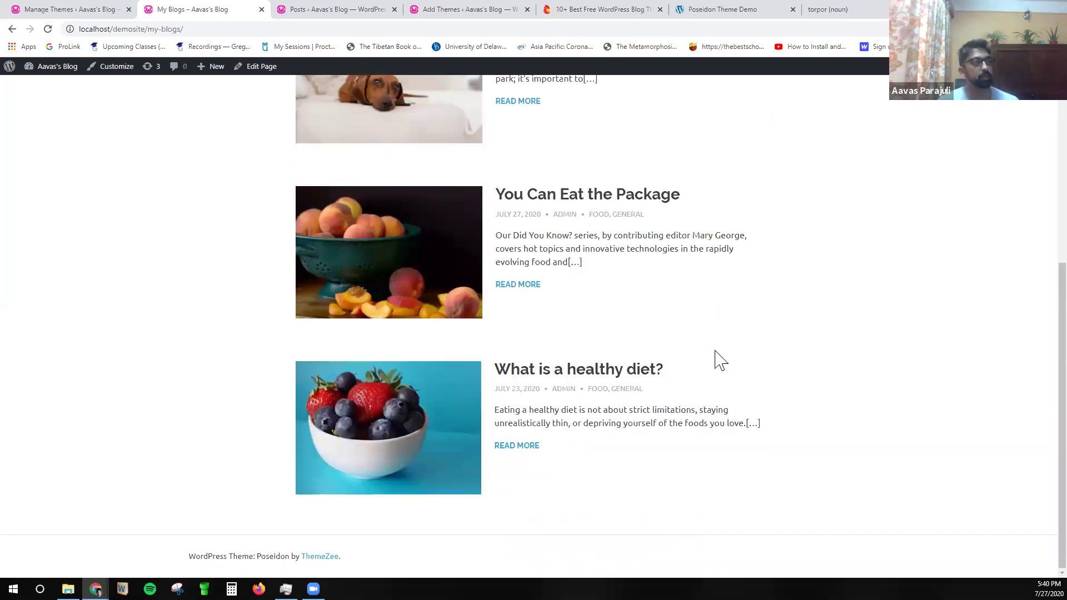
scroll(707, 409, "up", 3)
scroll(707, 409, "up", 3)
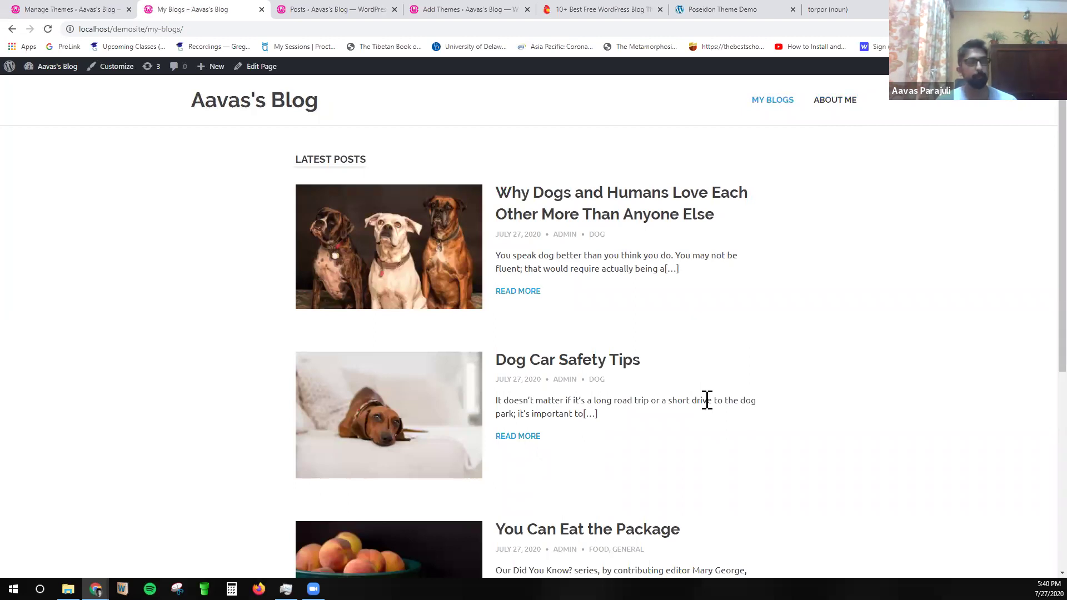
Examine the live My Blogs page under the Poseidon theme, from the header and latest posts down to the footer.
scroll(576, 436, "down", 6)
scroll(617, 389, "up", 4)
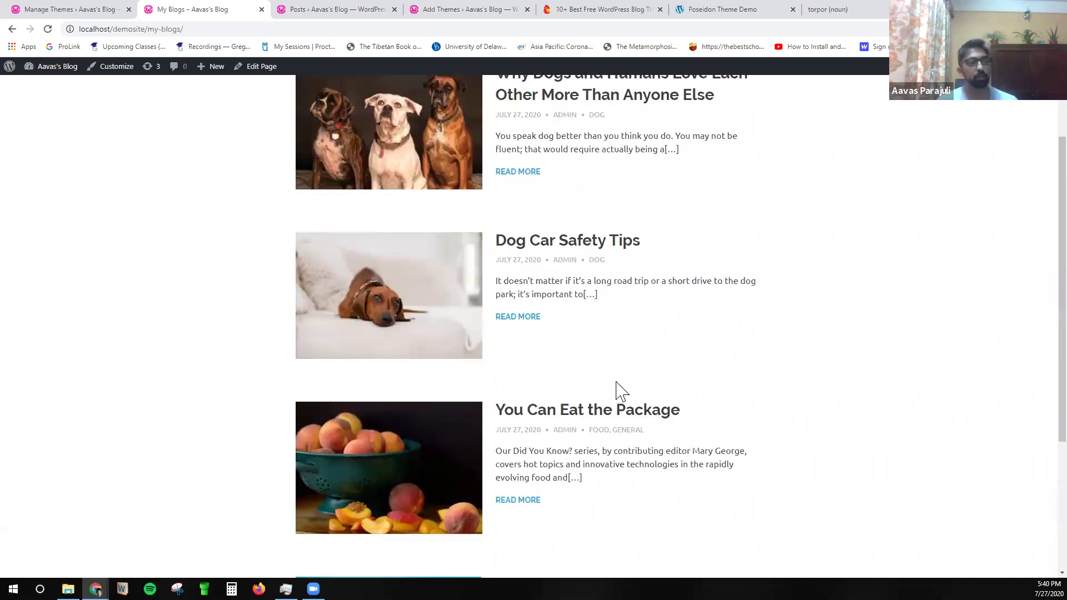
scroll(621, 392, "up", 2)
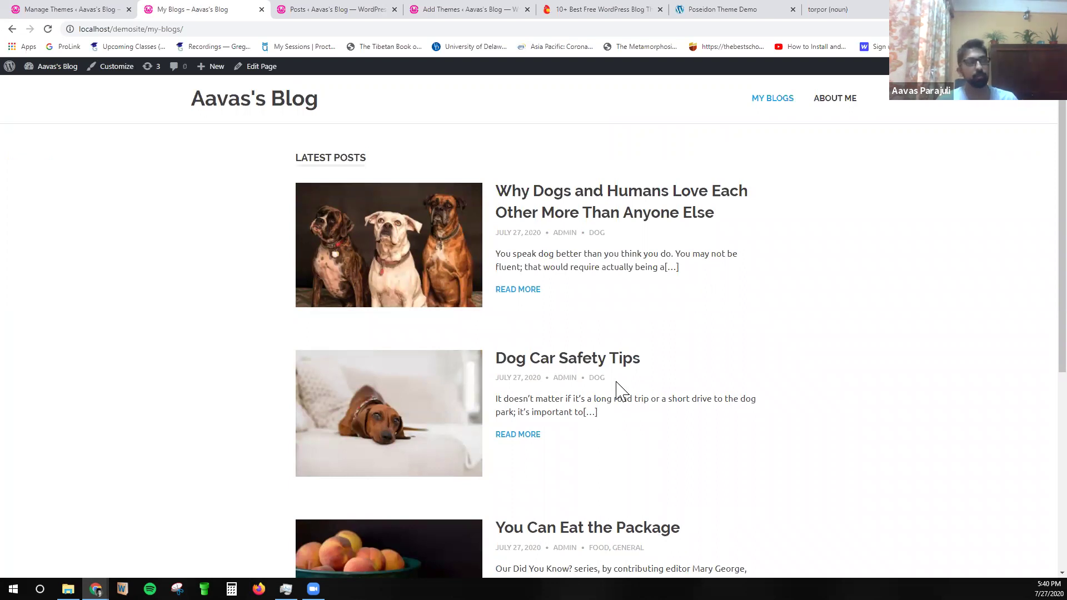
scroll(620, 391, "down", 1)
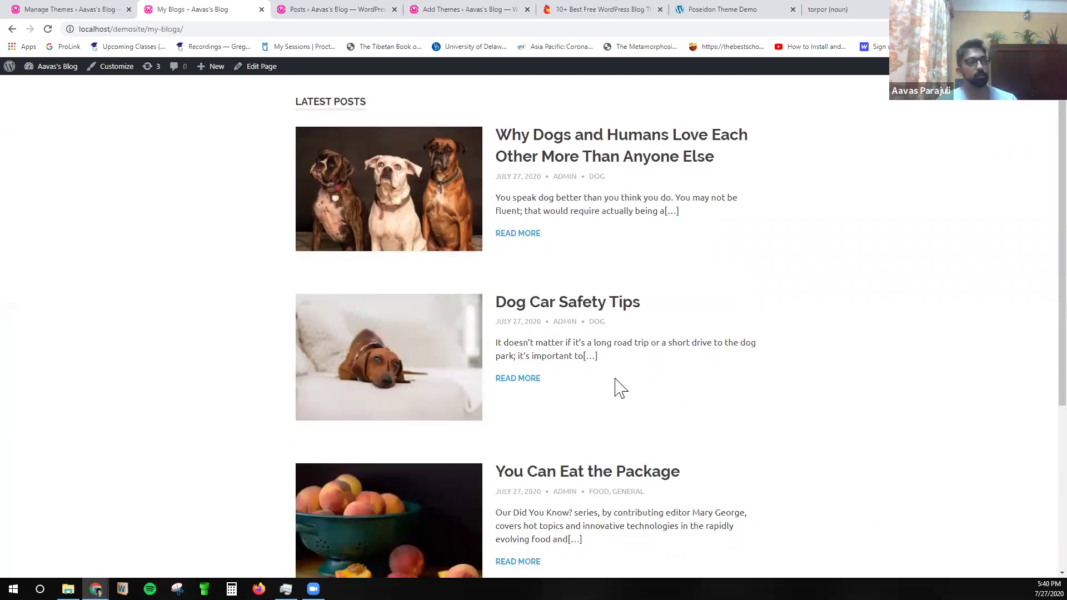
scroll(620, 387, "down", 5)
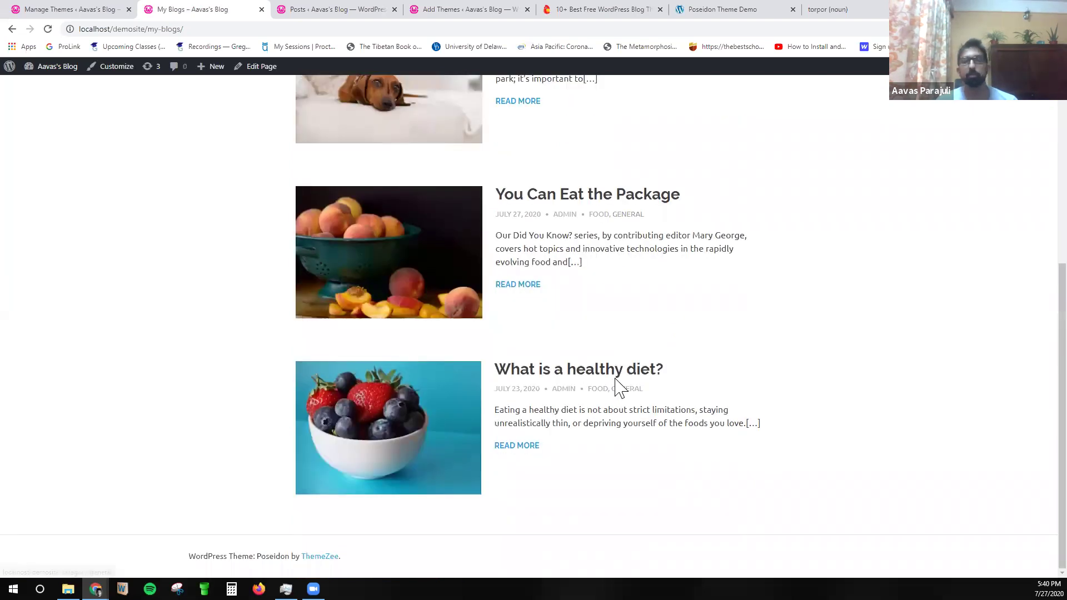
scroll(614, 384, "up", 5)
scroll(617, 383, "up", 1)
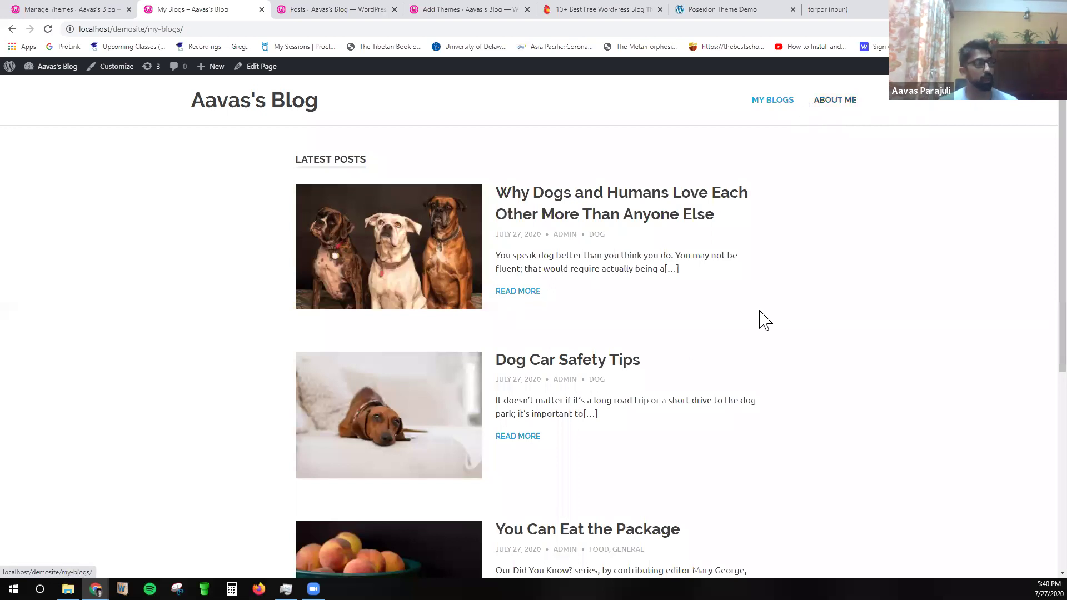
scroll(758, 320, "down", 5)
scroll(584, 483, "up", 3)
scroll(588, 483, "up", 3)
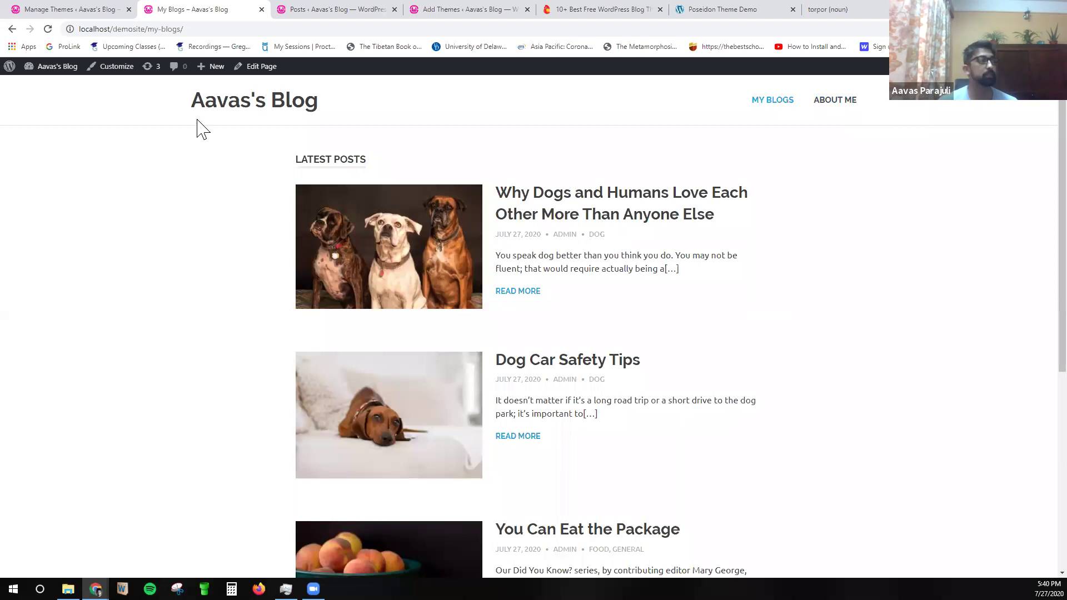
View the Main Menu's items and settings in the site customizer and return to the installed themes page in the admin.
mouse_move(62, 72)
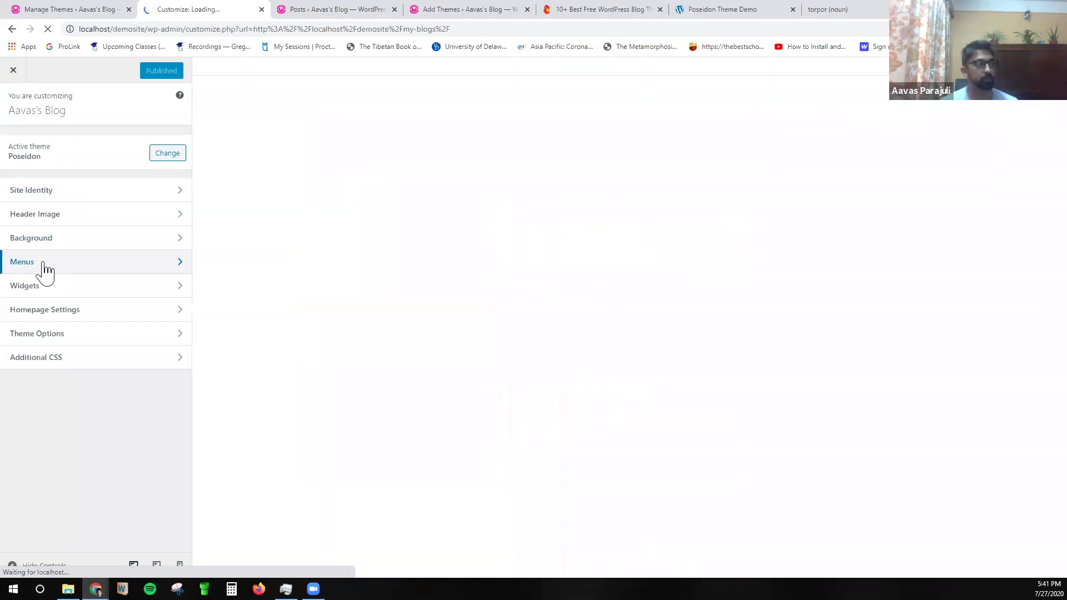
left_click(178, 267)
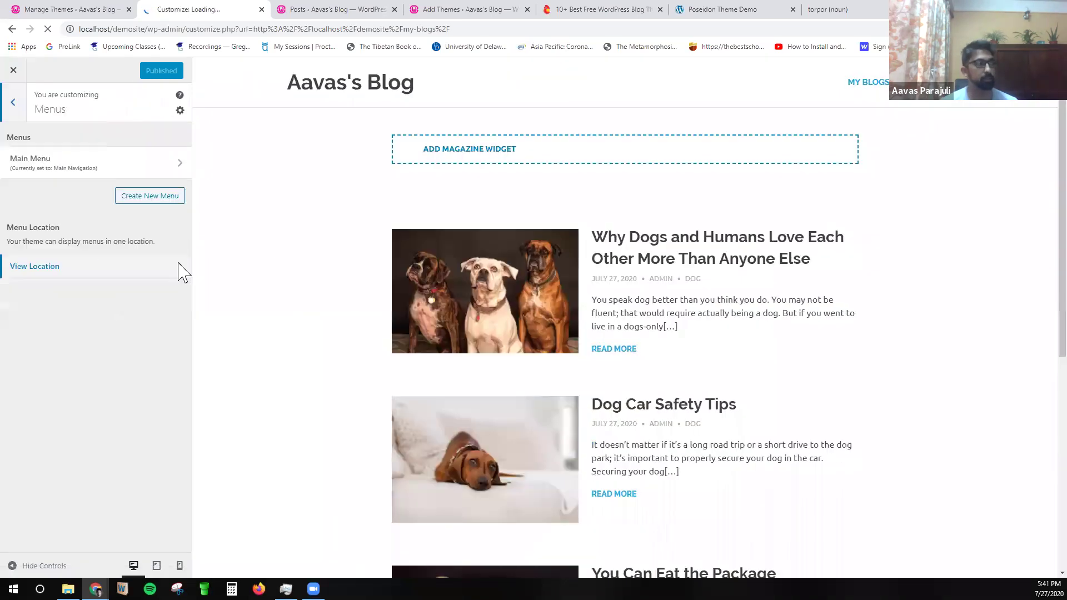
left_click(46, 172)
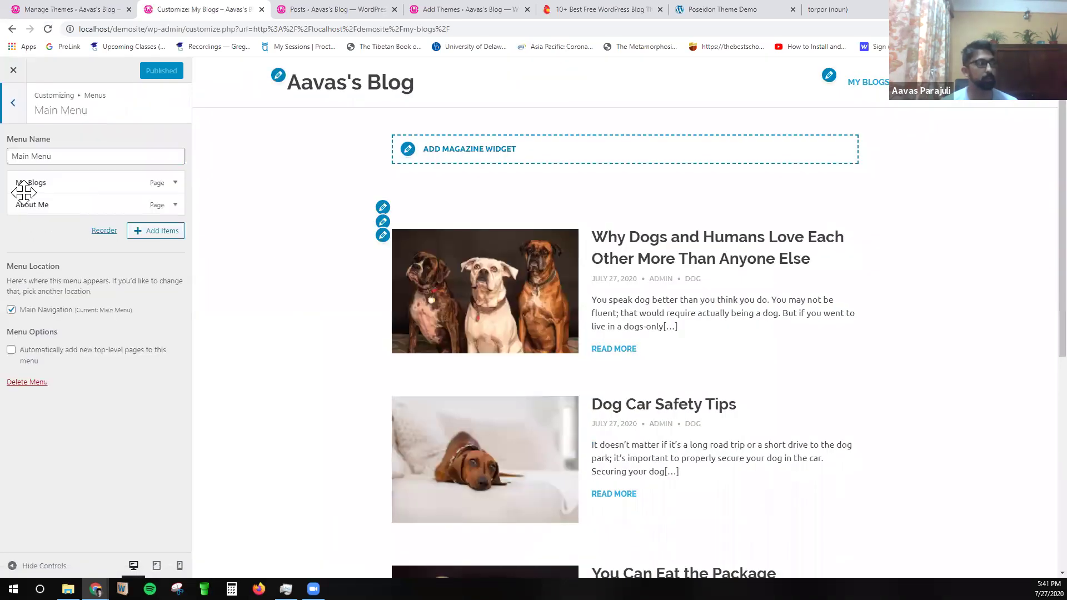
left_click(17, 101)
left_click(69, 9)
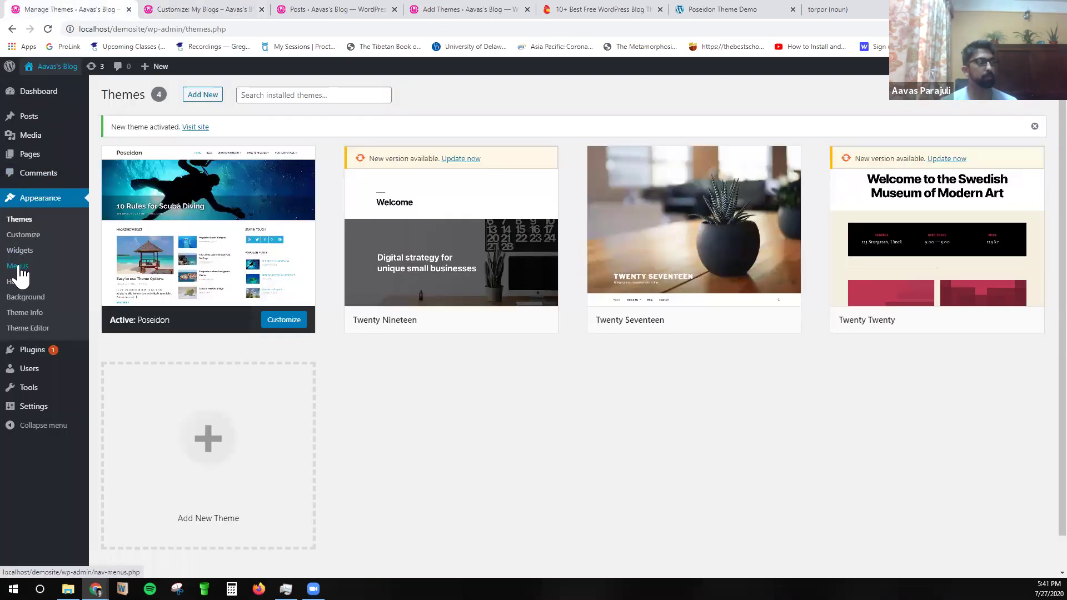
Open the menu management page and compare the Main Menu structure with the navigation shown in the customizer preview.
left_click(19, 267)
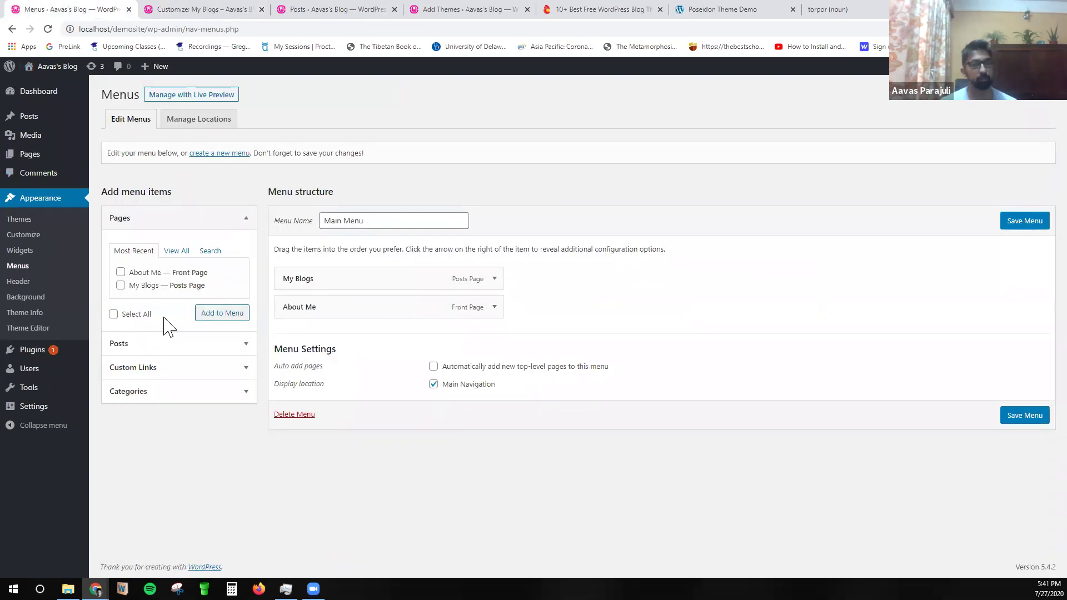
left_click(225, 10)
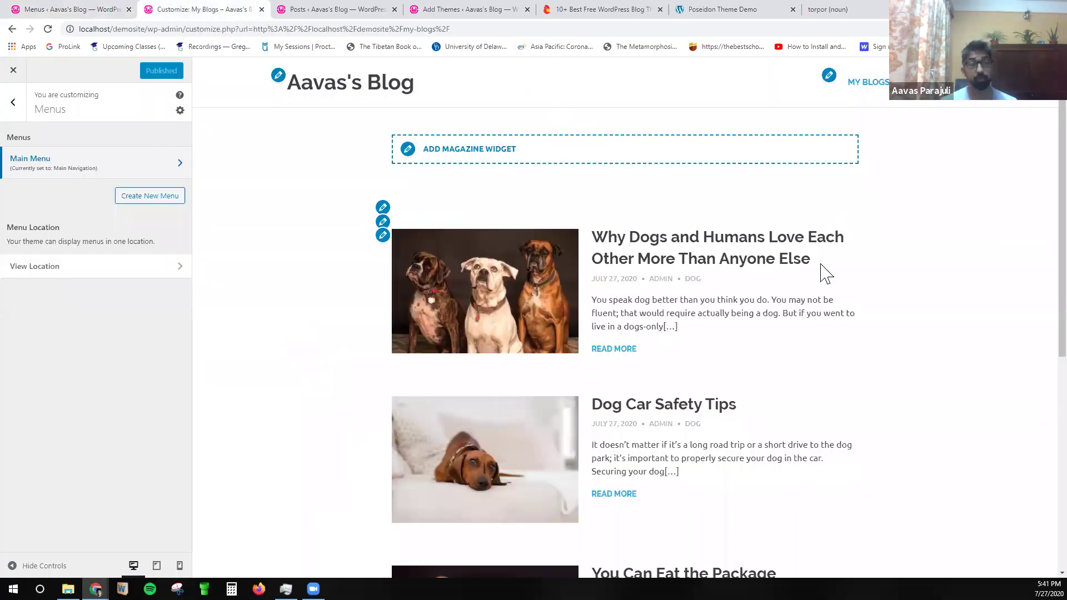
left_click(78, 9)
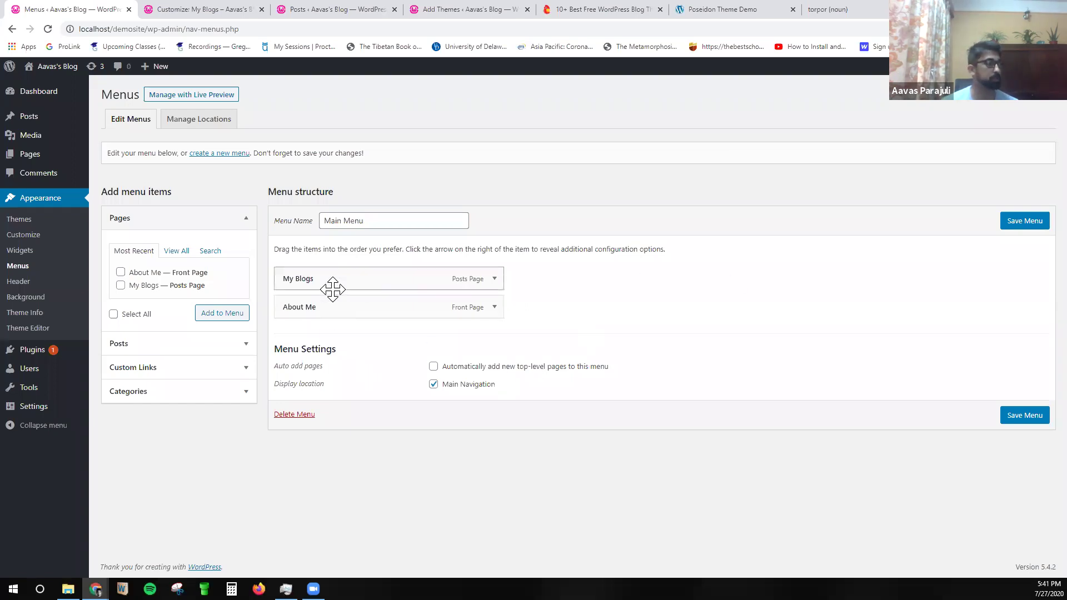
left_click(205, 9)
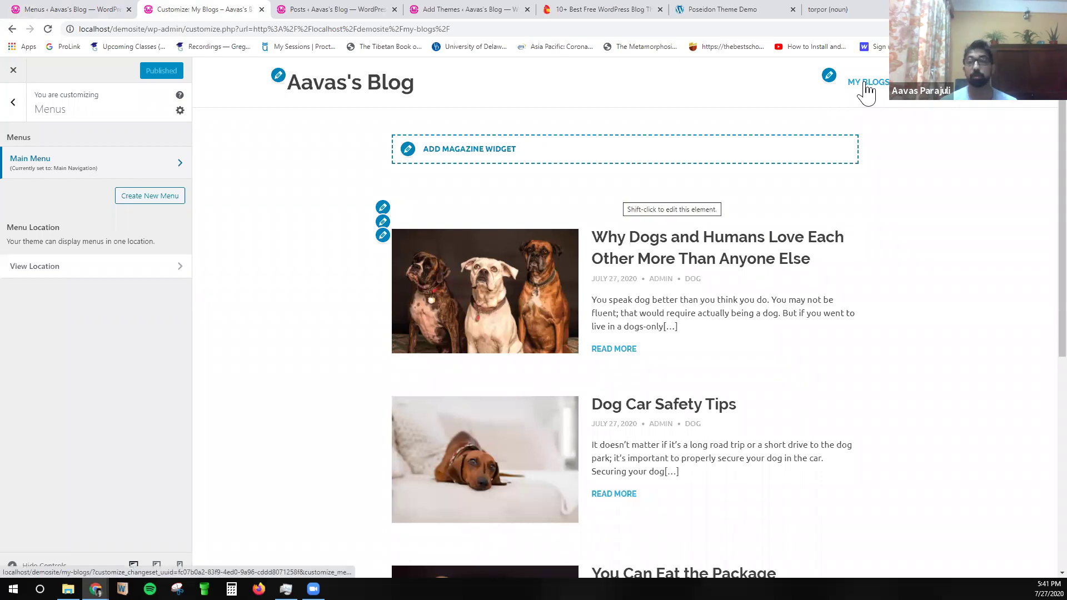
Move the My Blogs page to the trash from the list of all pages.
left_click(317, 9)
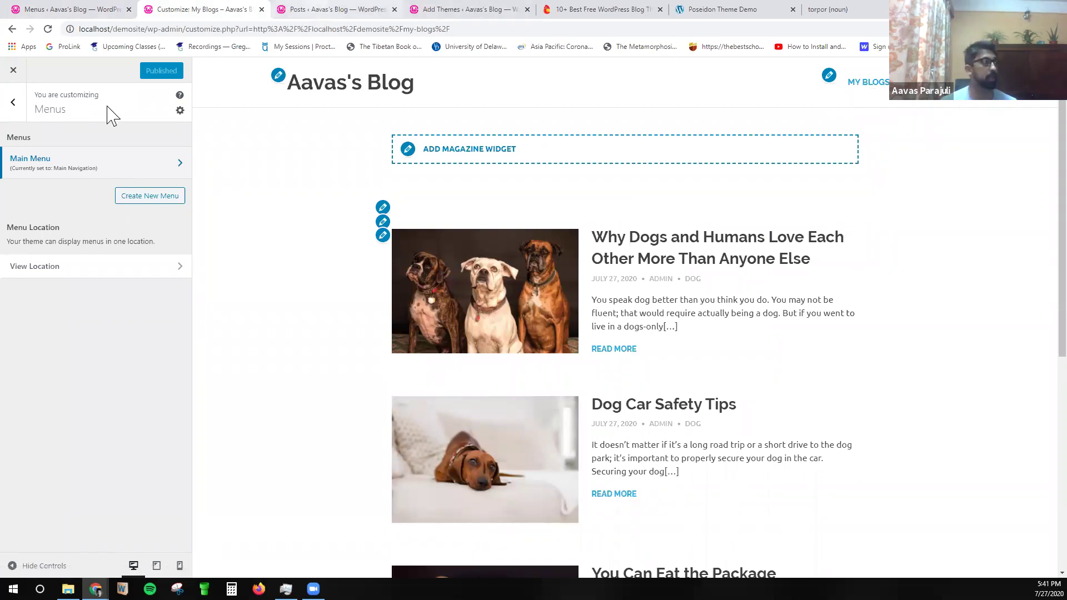
left_click(106, 227)
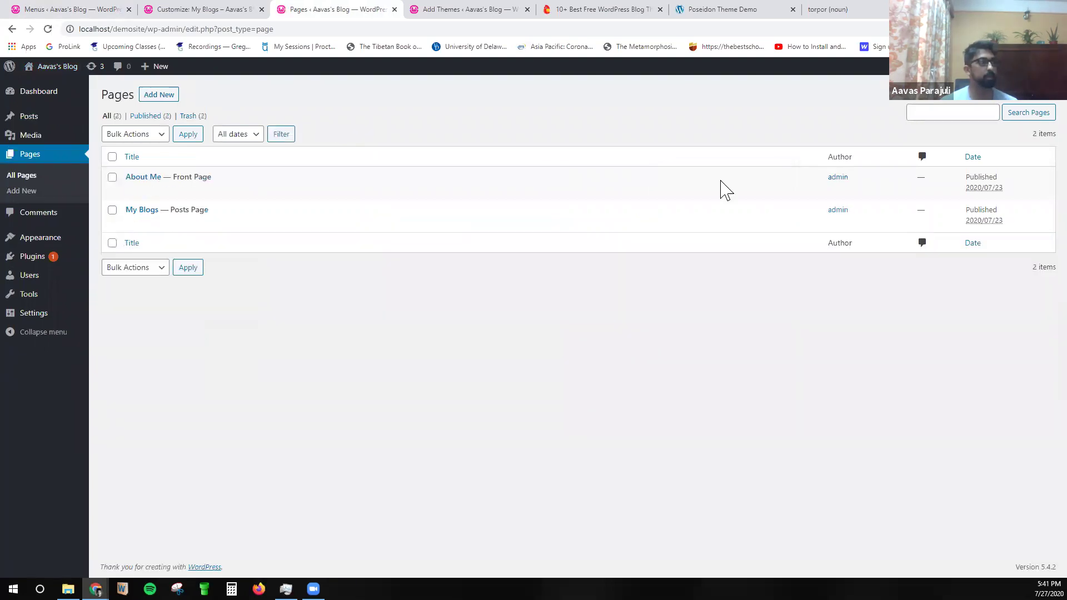
left_click(972, 83)
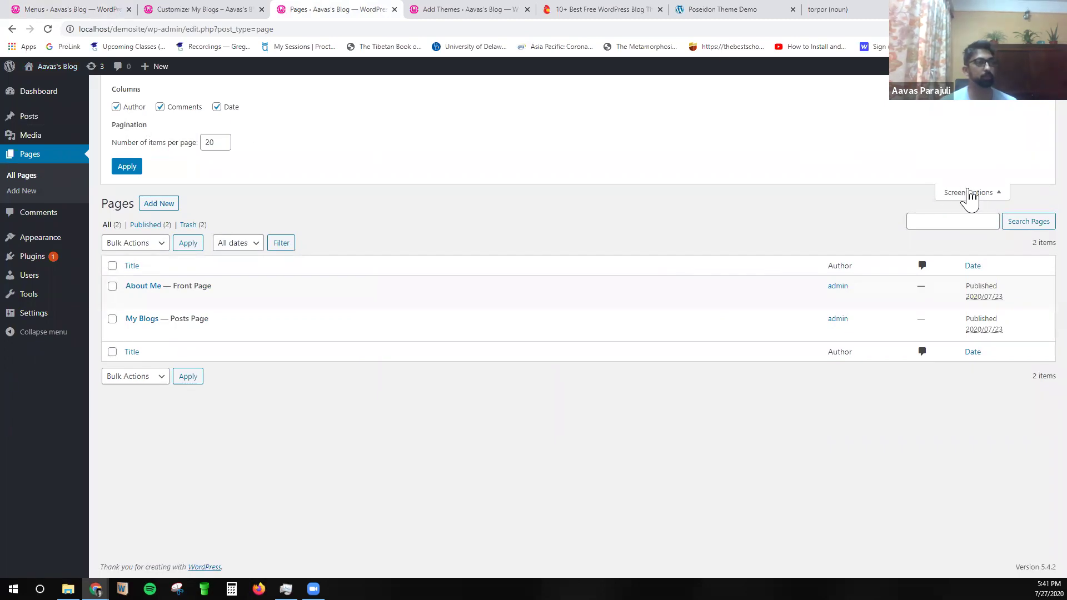
left_click(971, 193)
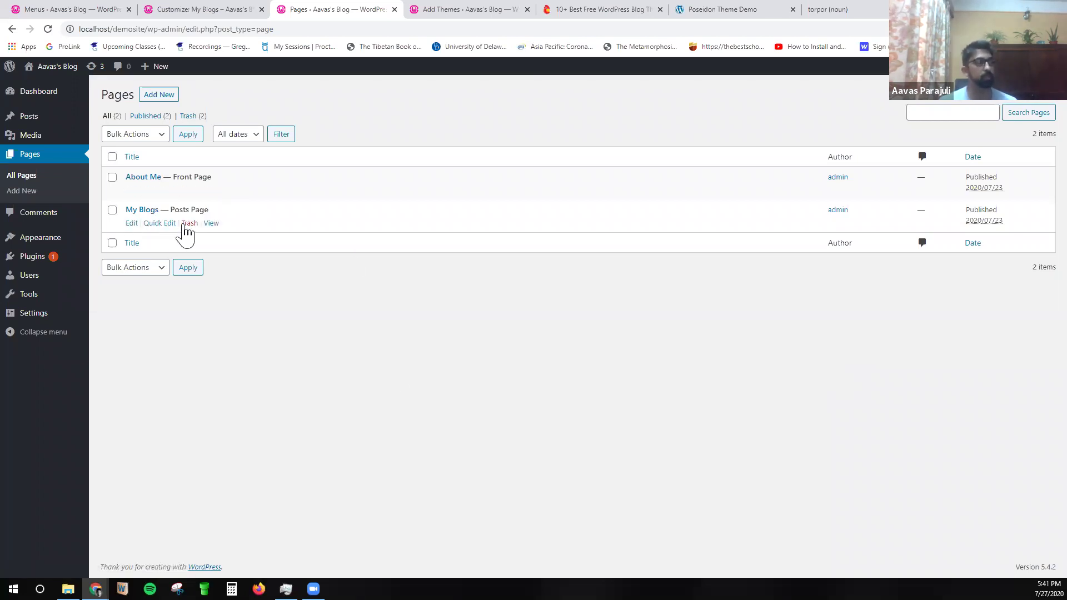
left_click(189, 223)
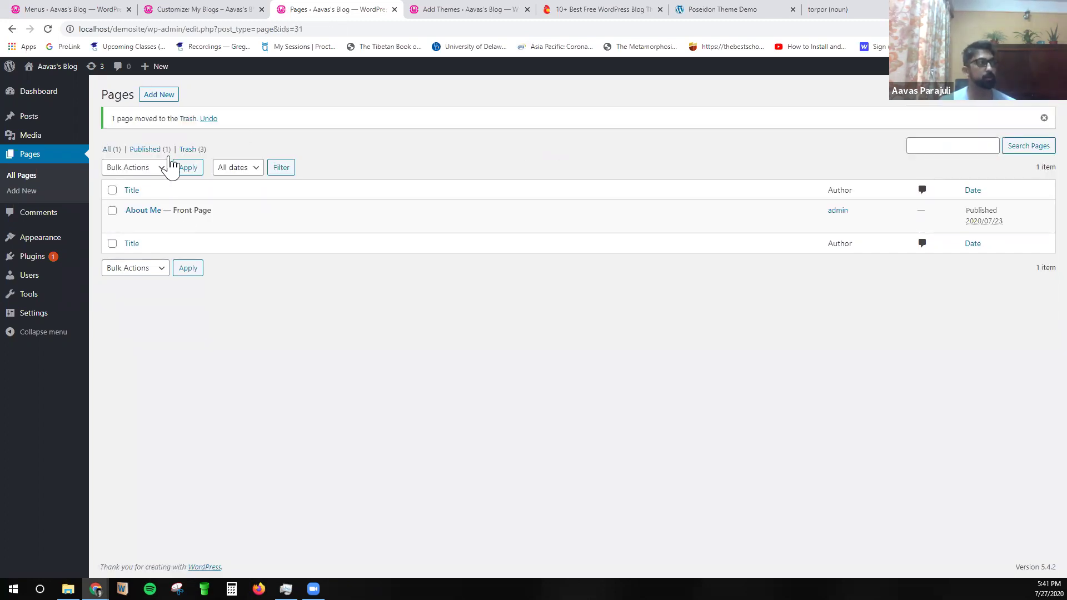
Open the live site in a new tab, check its front page and navigation, and return to the dashboard.
middle_click(68, 65)
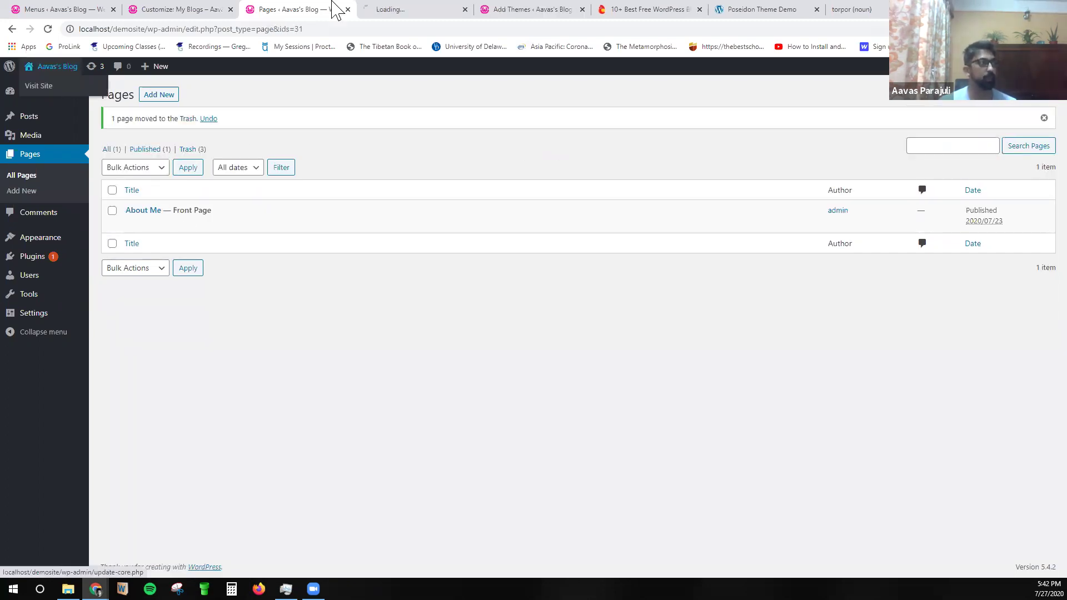
left_click(390, 9)
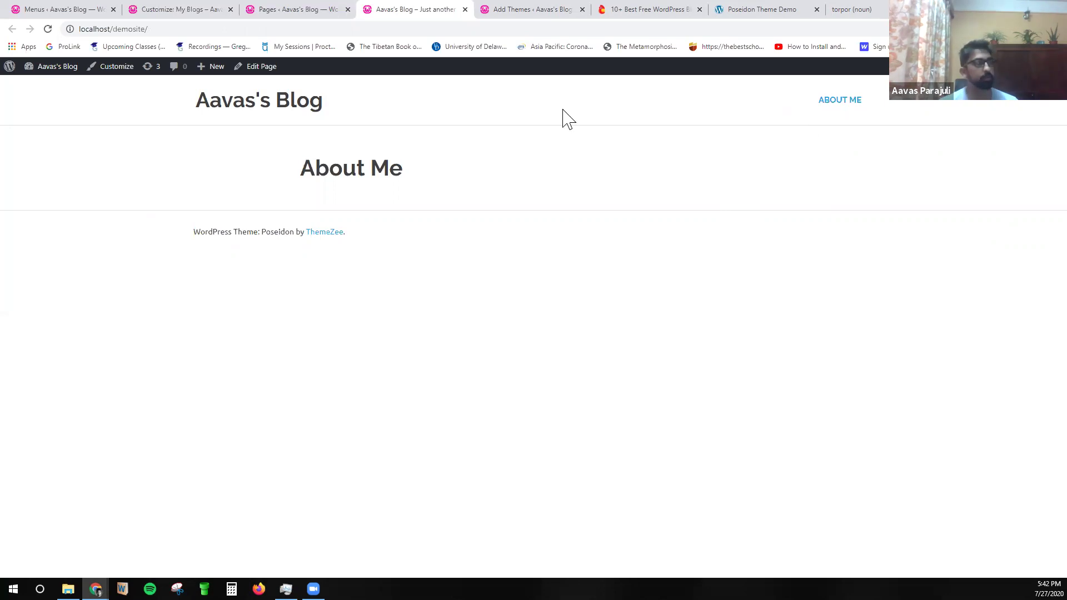
left_click(268, 107)
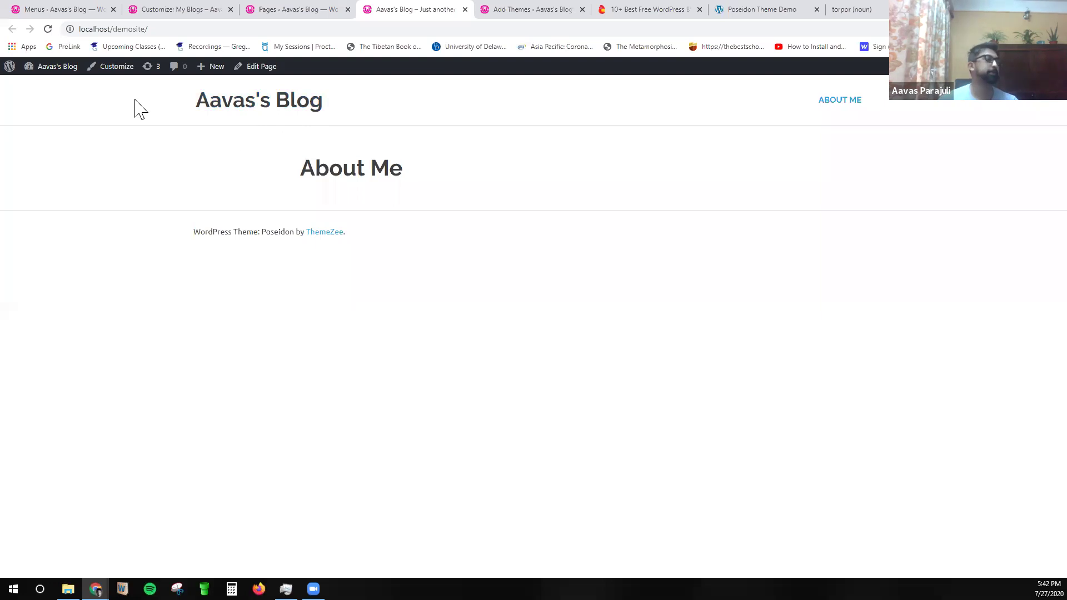
left_click(49, 71)
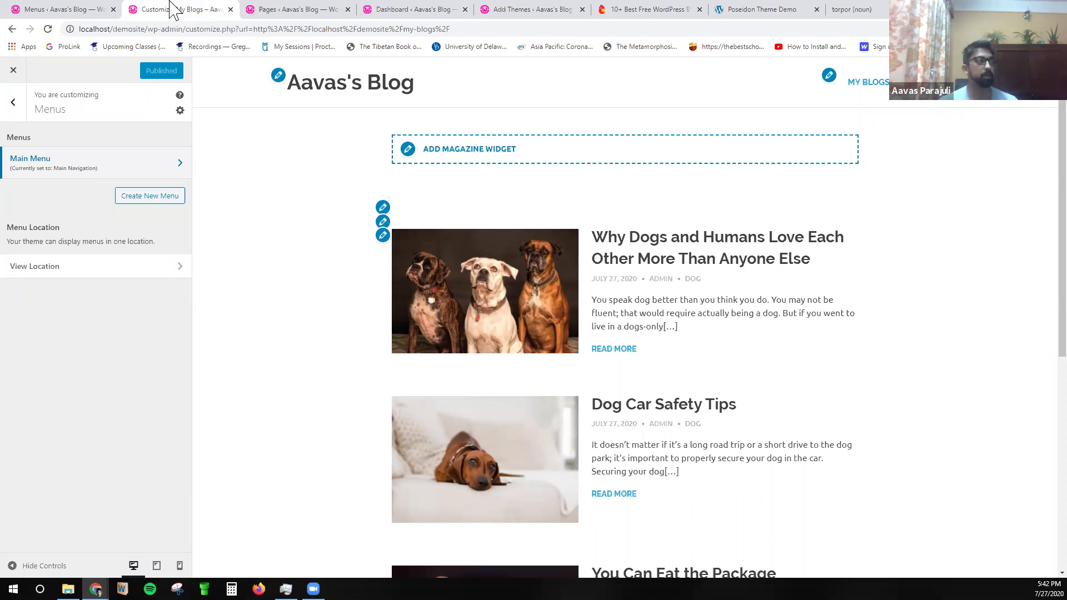
Remove the My Blogs item from the Main Menu in the customizer and check the remaining About Me item's details.
left_click(47, 170)
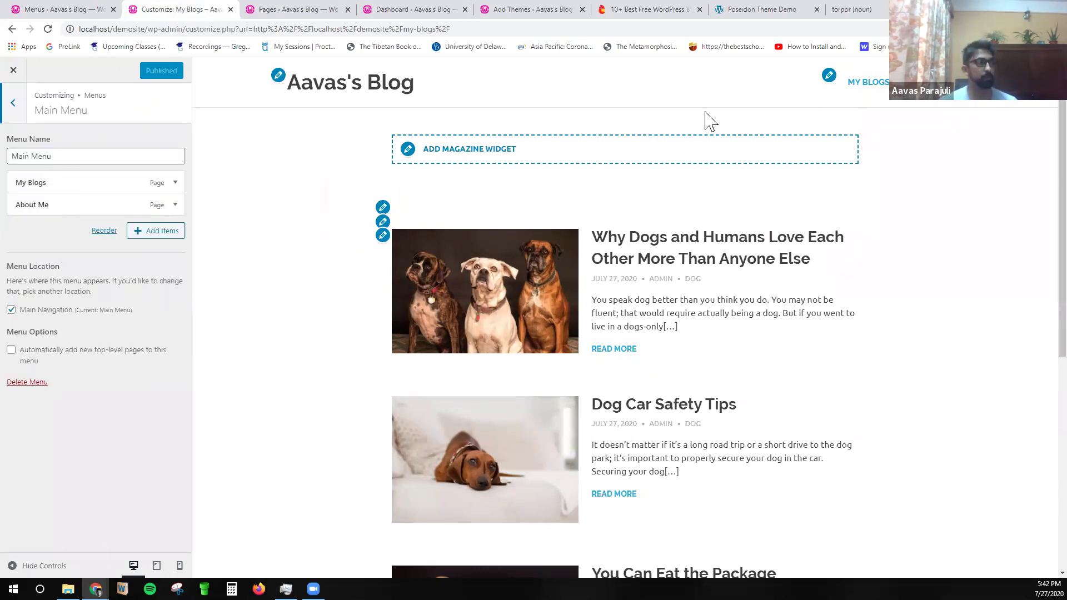
left_click(37, 182)
left_click(31, 259)
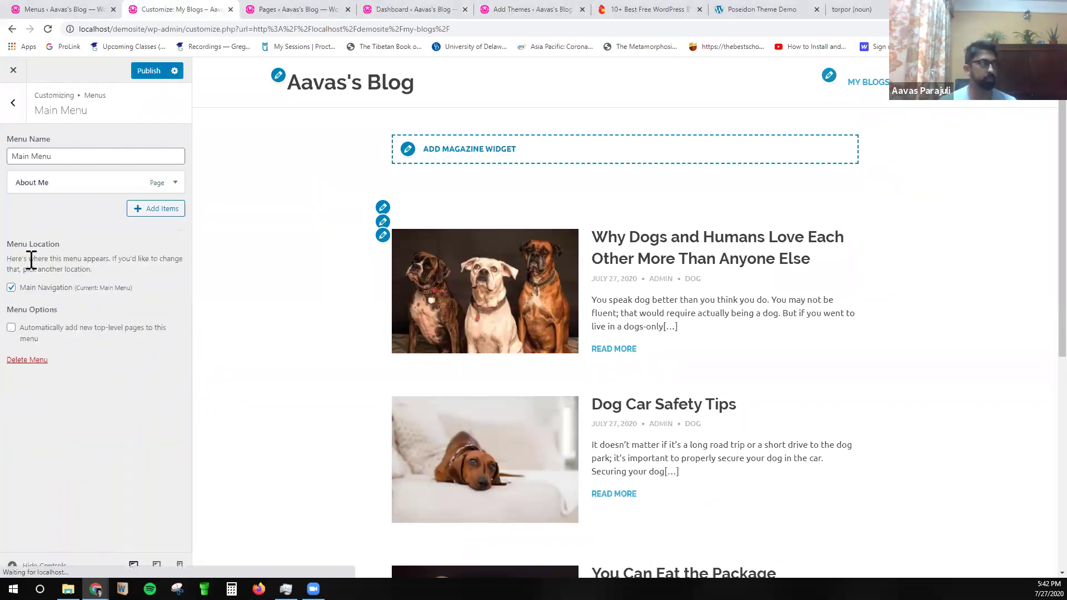
left_click(41, 183)
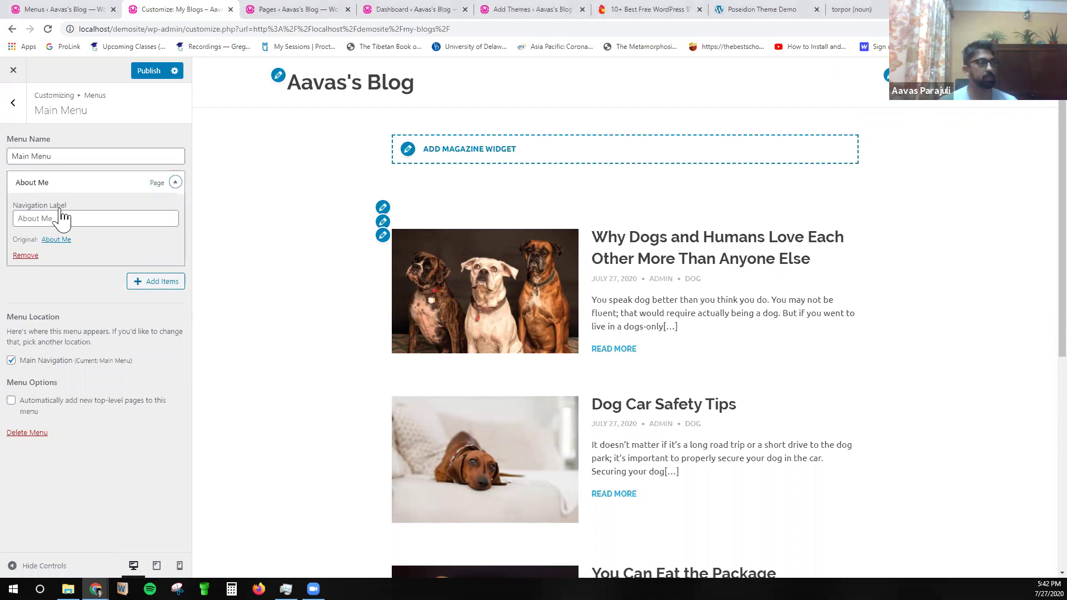
left_click(65, 182)
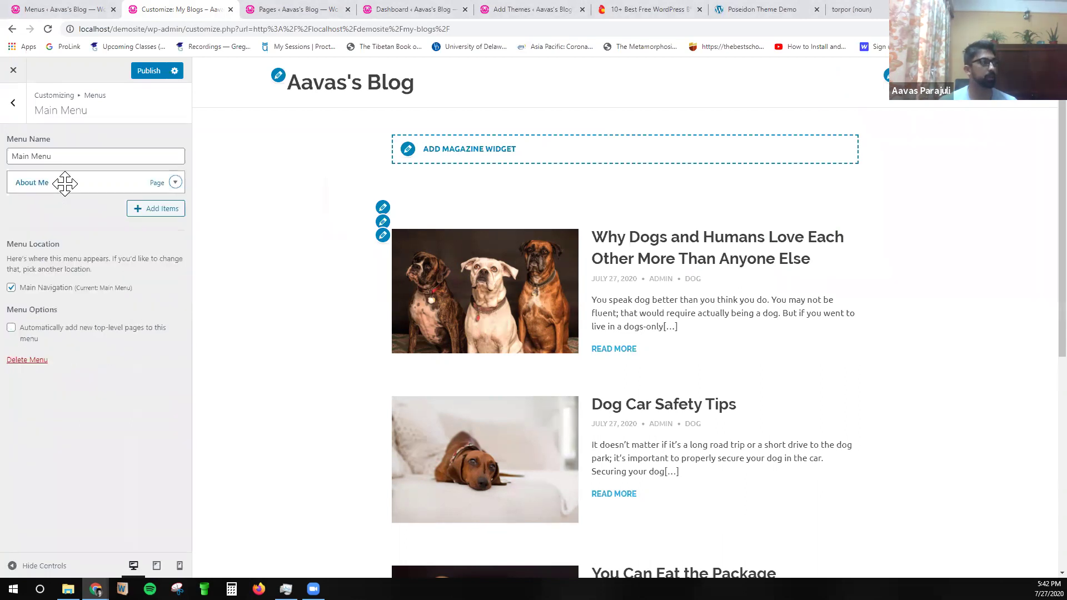
Add the Home link and the Food and Dog categories to the Main Menu.
left_click(160, 212)
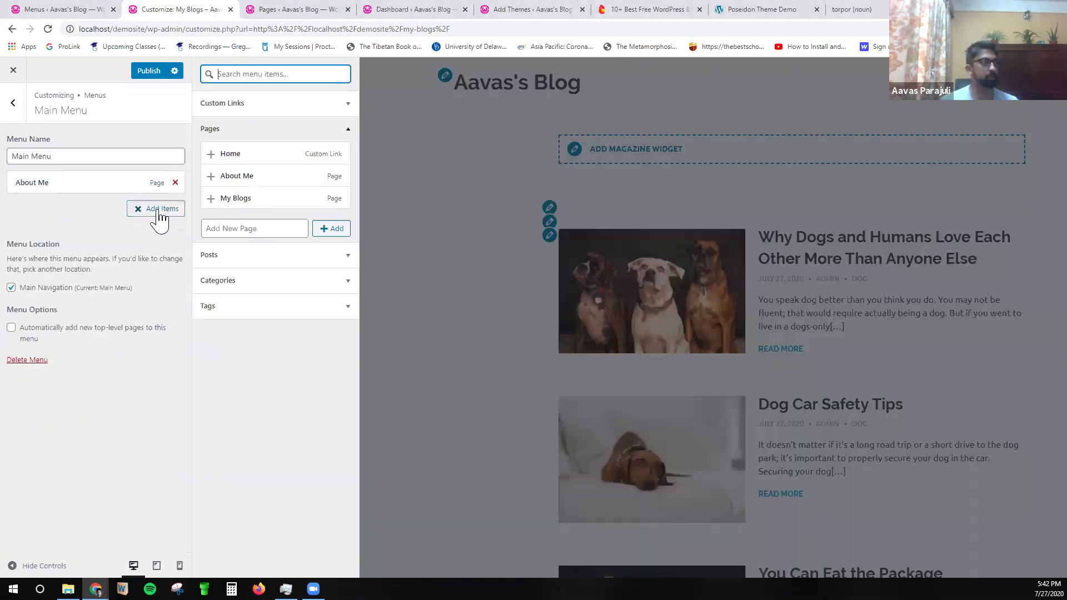
left_click(238, 161)
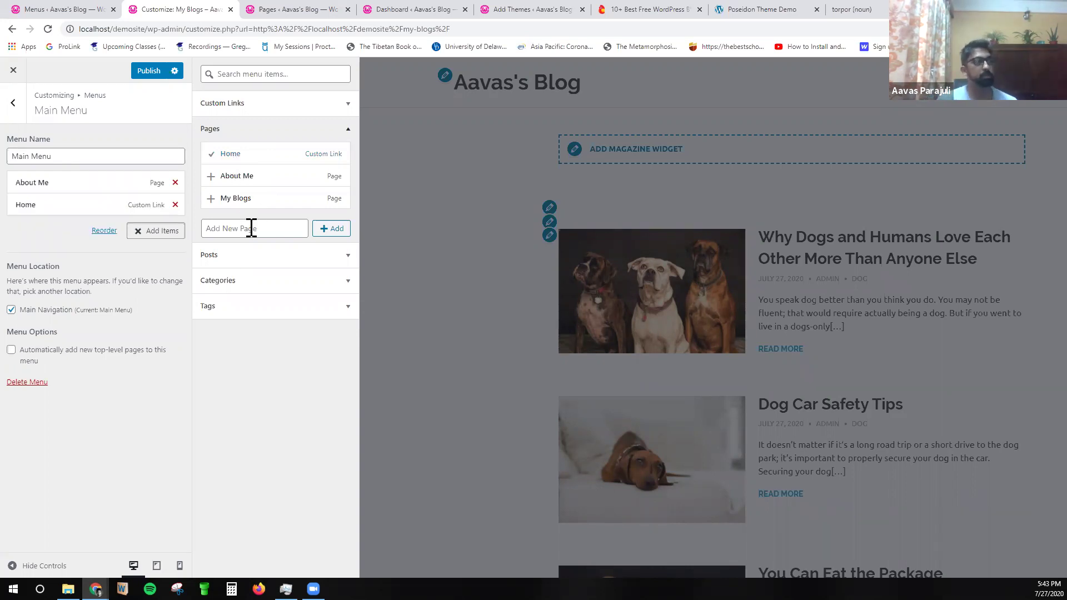
left_click(264, 259)
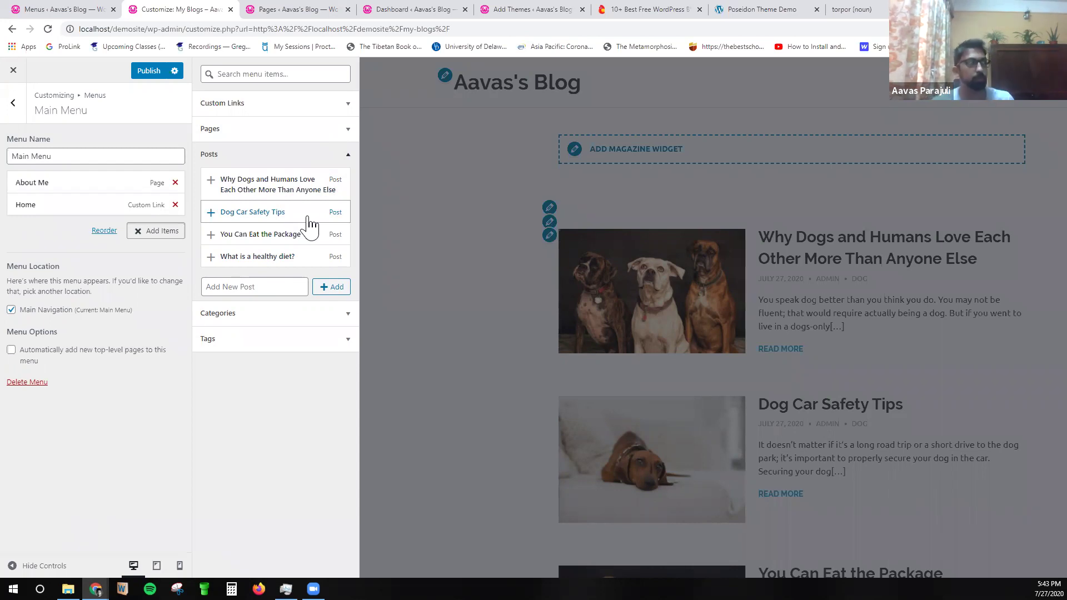
left_click(334, 156)
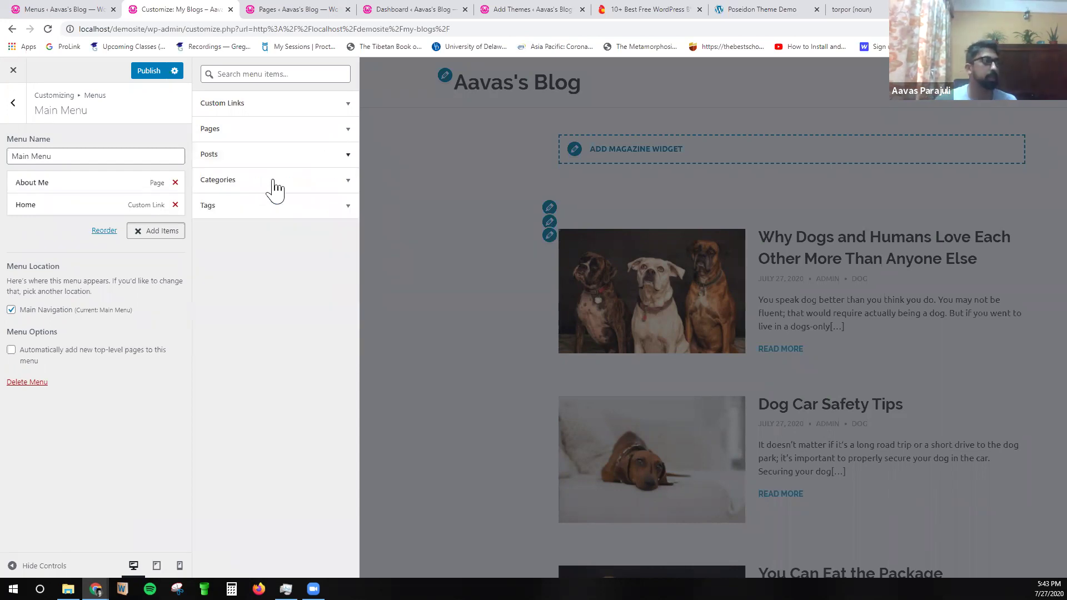
left_click(247, 212)
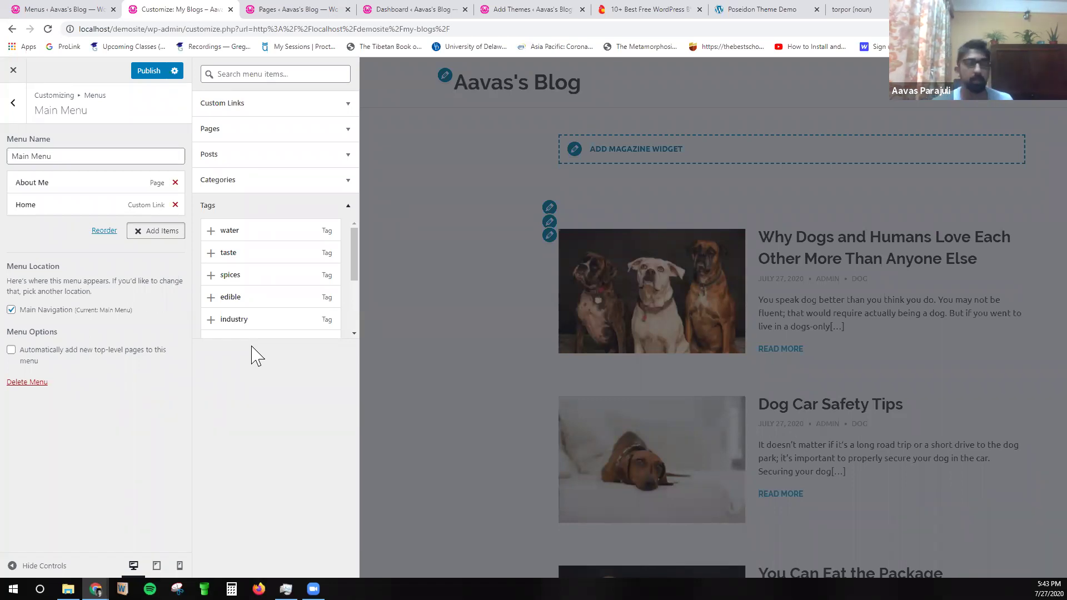
left_click(234, 188)
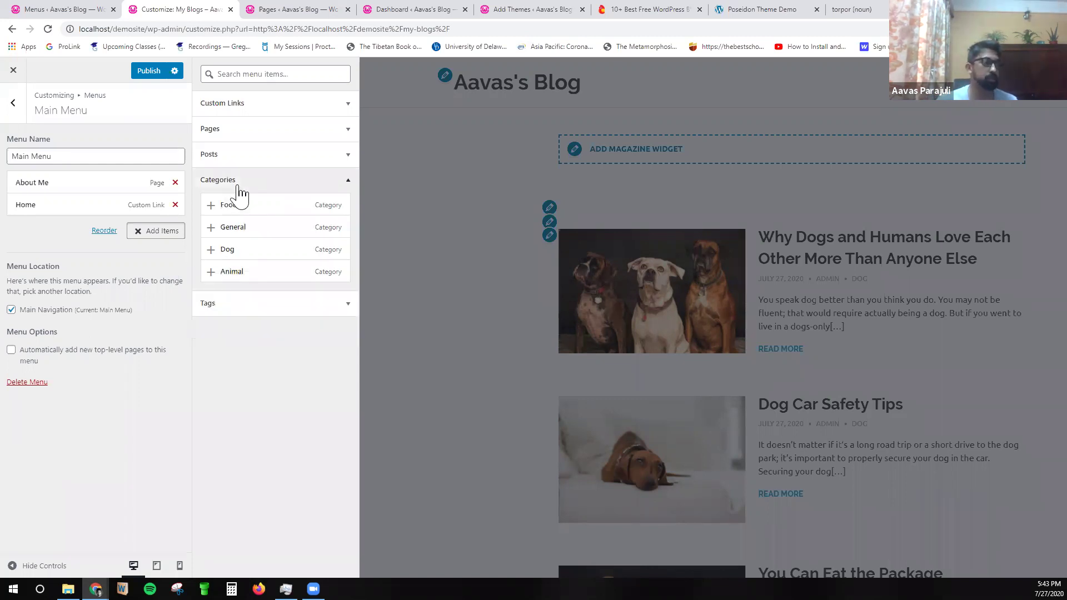
left_click(234, 211)
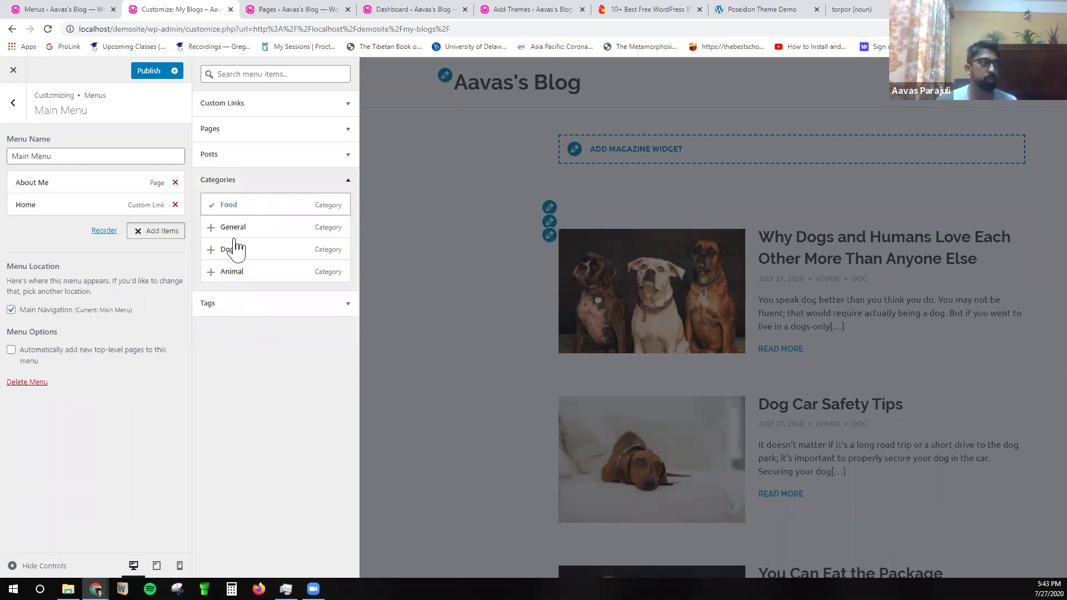
left_click(226, 250)
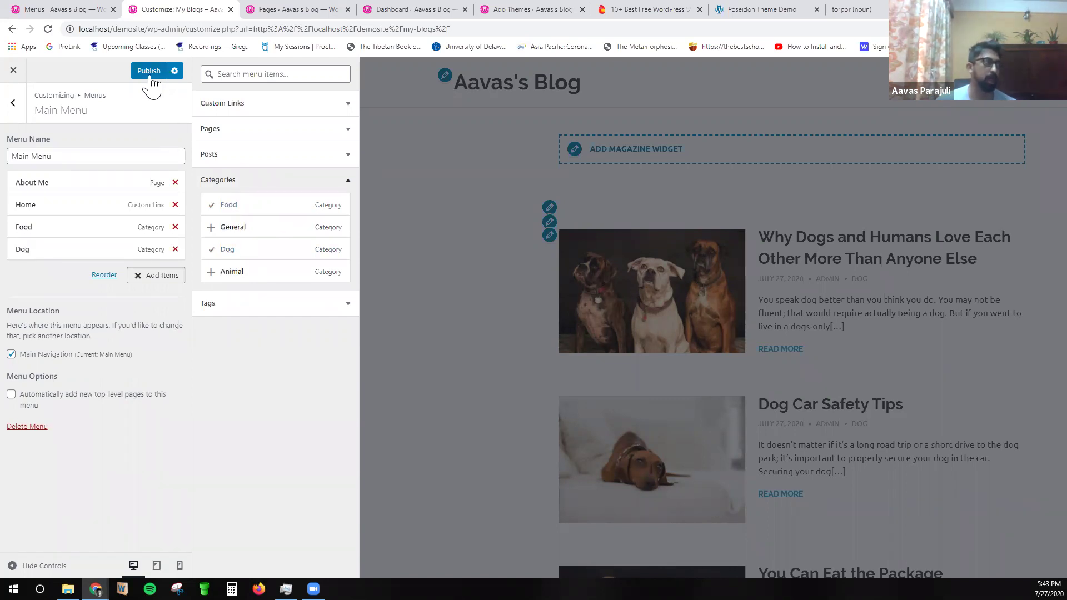
Place Home above About Me in the Main Menu and publish the changes.
left_click_drag(69, 180, 43, 205)
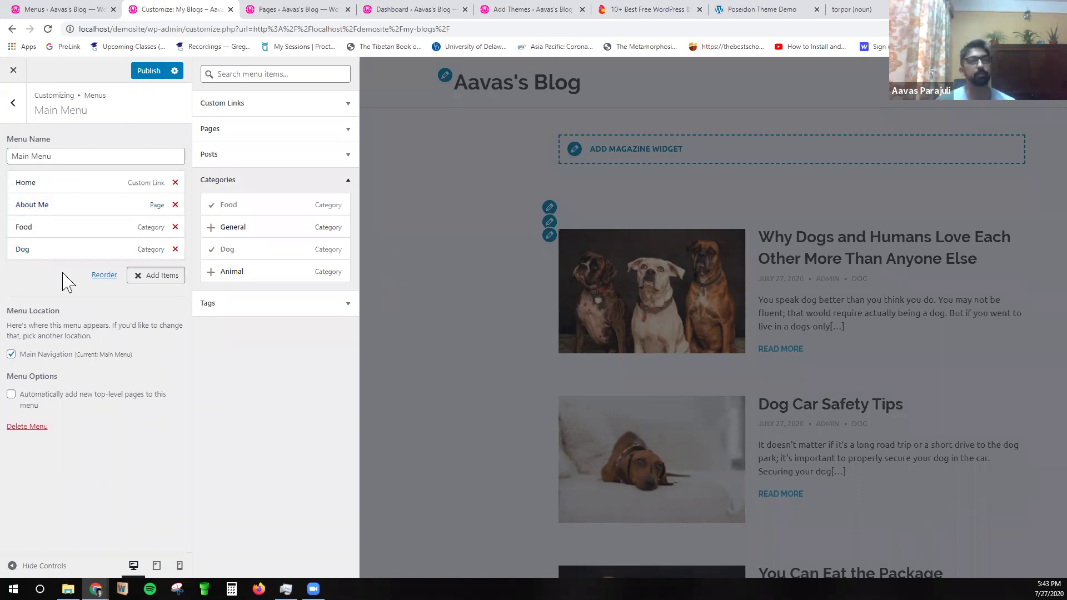
left_click(146, 73)
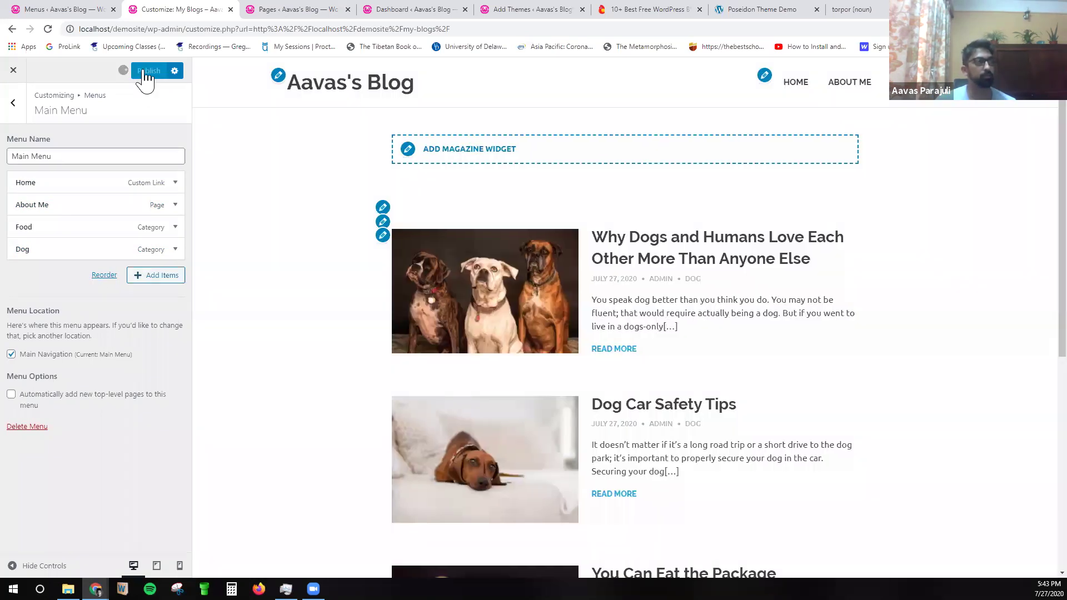
Add a custom link to the Main Menu with the URL # and the link text Blogs.
left_click(152, 281)
left_click(248, 104)
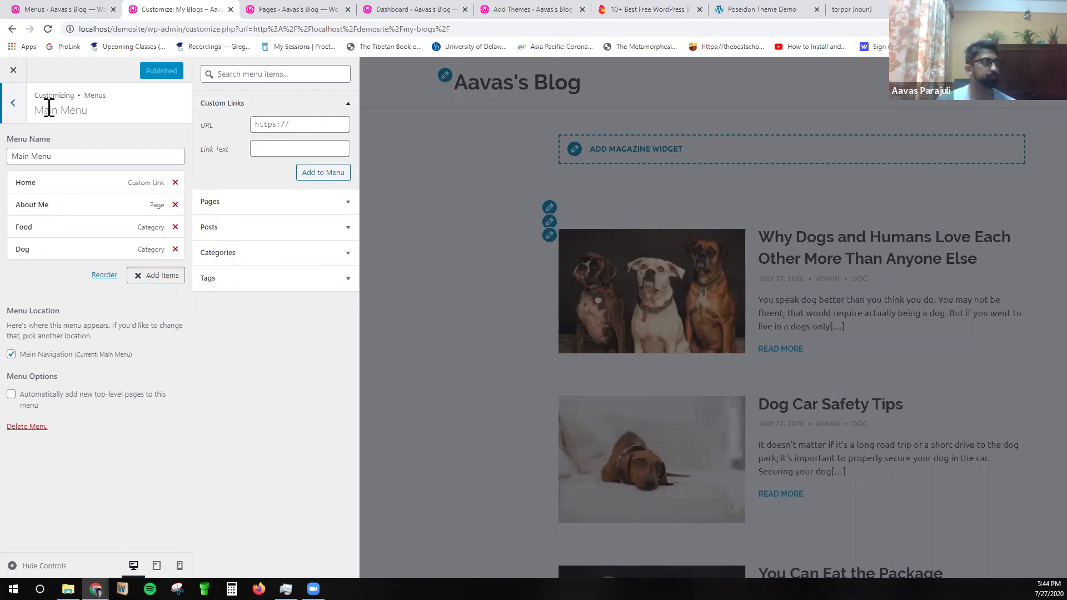
left_click(277, 122)
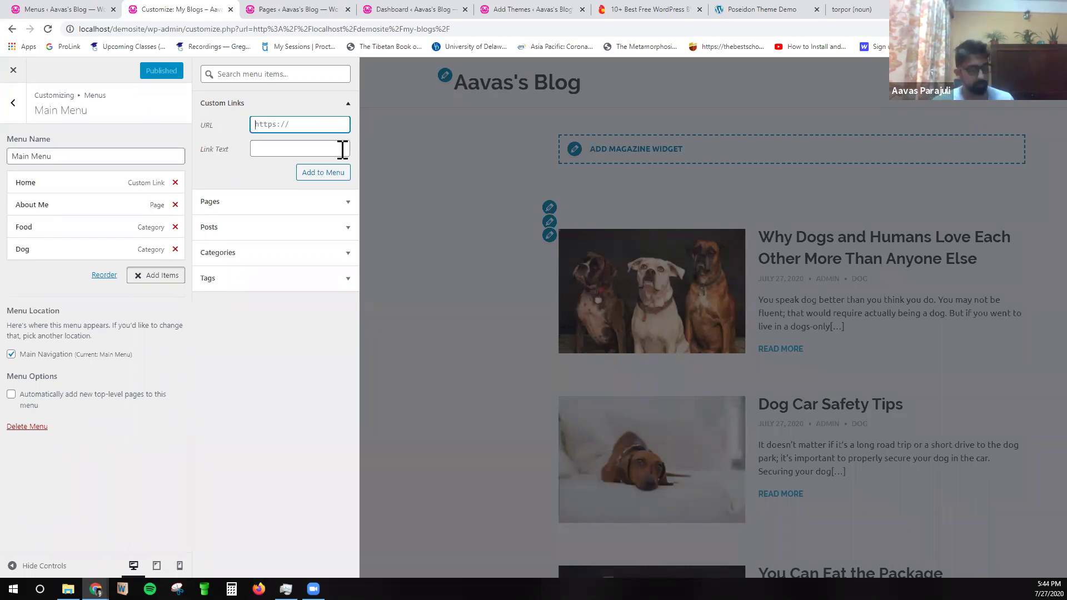
type("#")
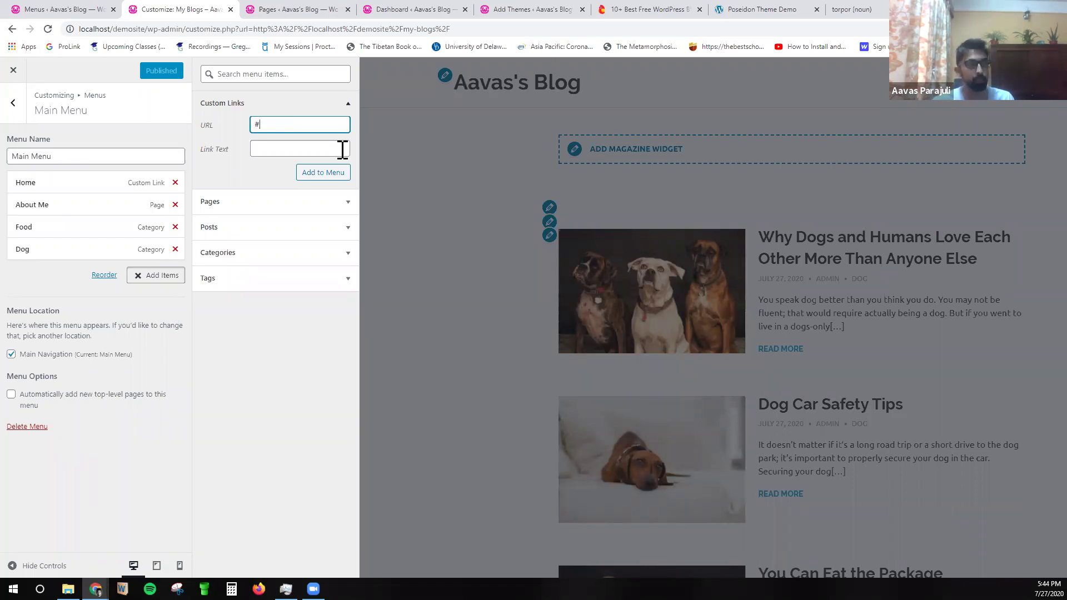
left_click(342, 150)
type("Blogs")
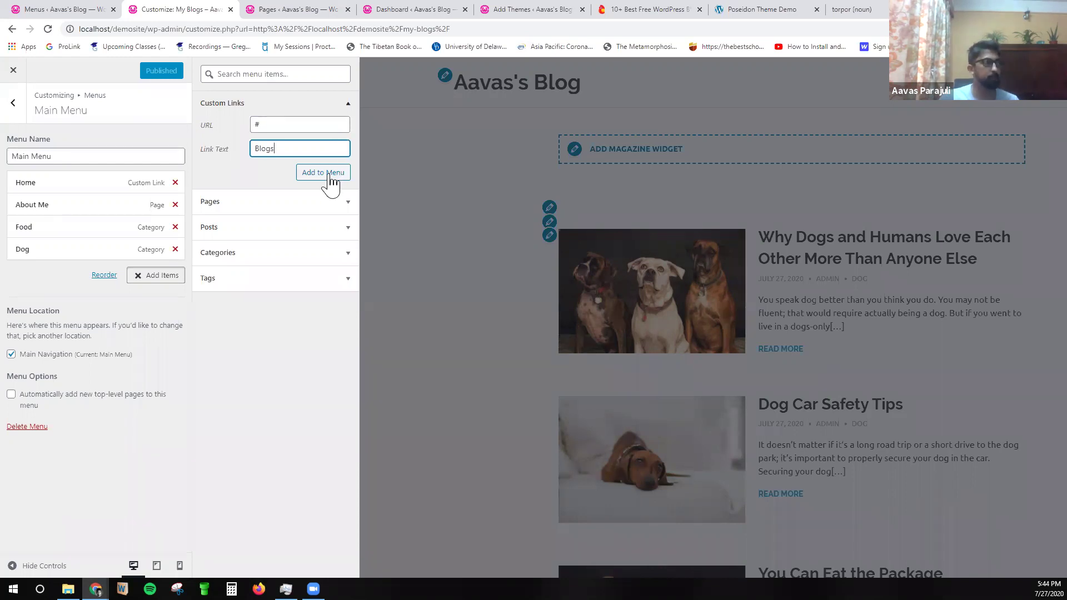
left_click(329, 176)
Place Blogs directly below About Me with Food and Dog nested under it as sub-items, and publish the menu.
left_click_drag(94, 272, 92, 228)
left_click_drag(52, 257, 70, 272)
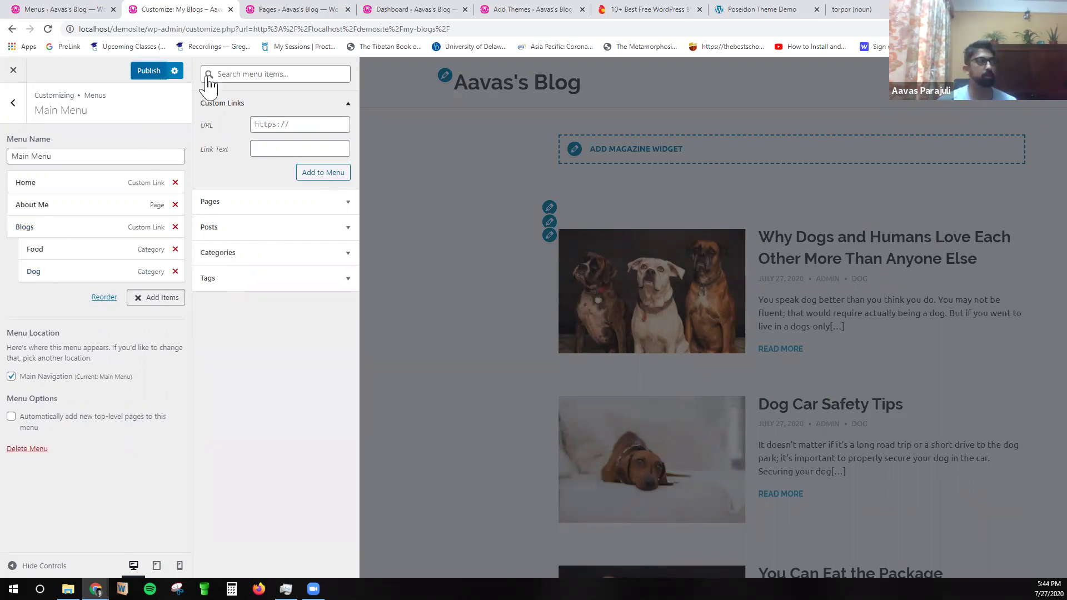
left_click(866, 140)
mouse_move(935, 110)
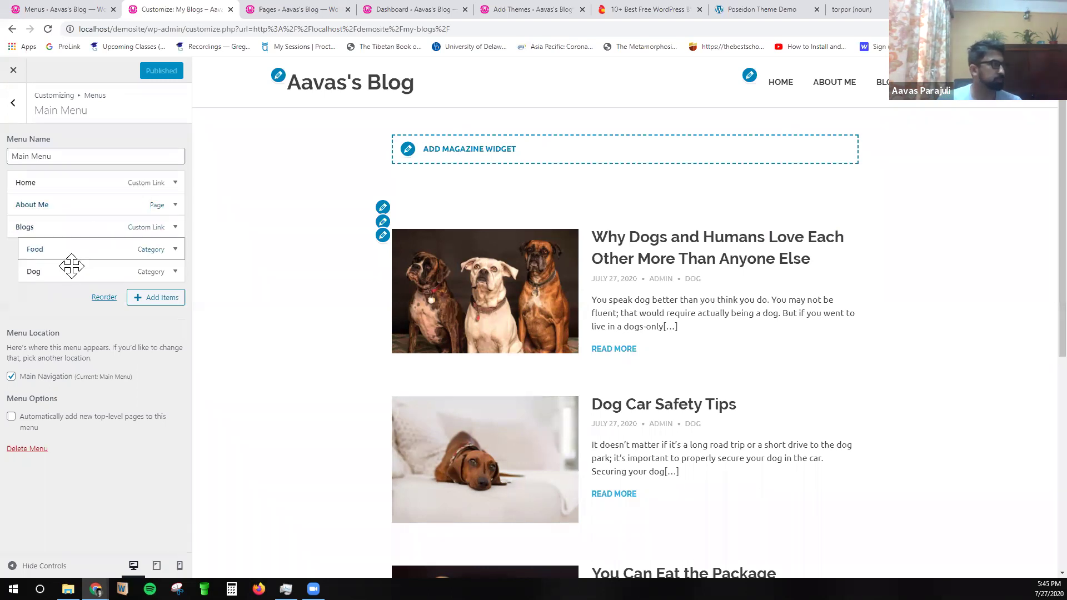
Reload the customizer and reopen the Menus settings to check the site preview.
left_click(44, 29)
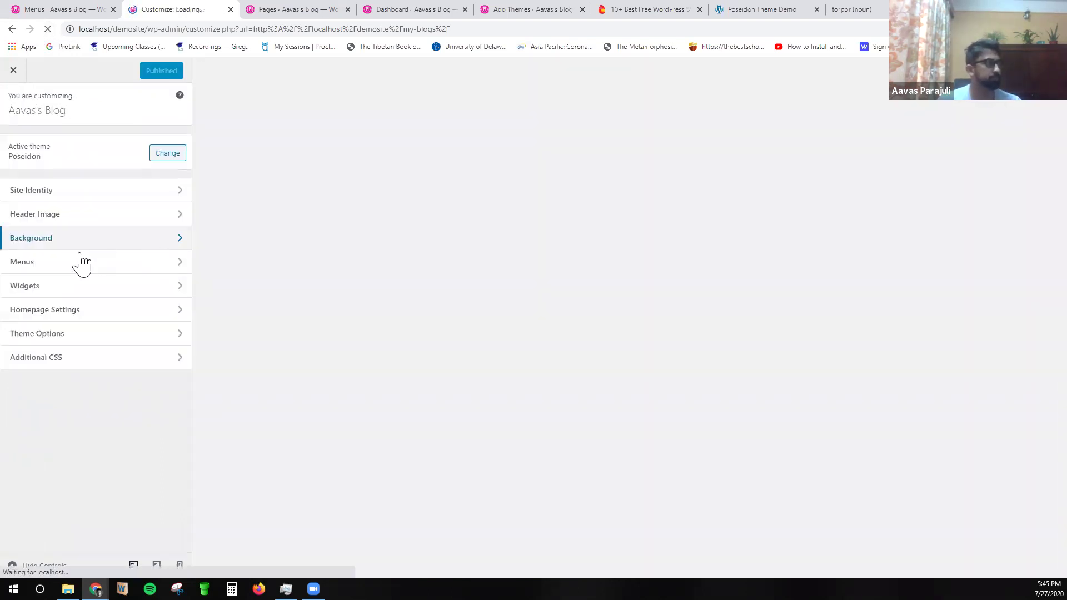
left_click(73, 271)
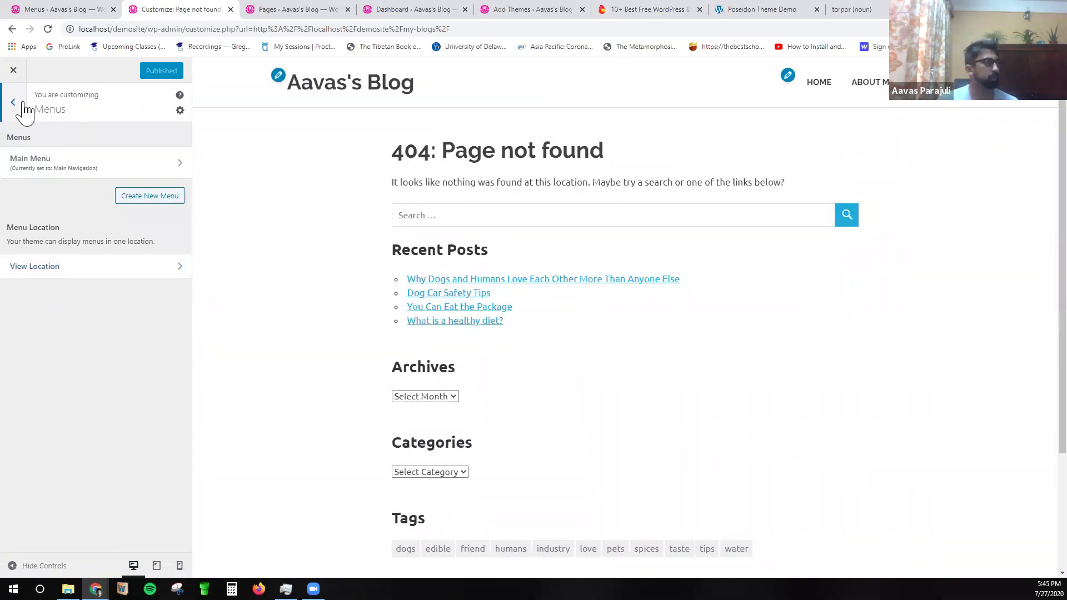
Remove the Blogs custom link from the Main Menu and publish the change.
scroll(614, 473, "down", 3)
scroll(539, 478, "up", 3)
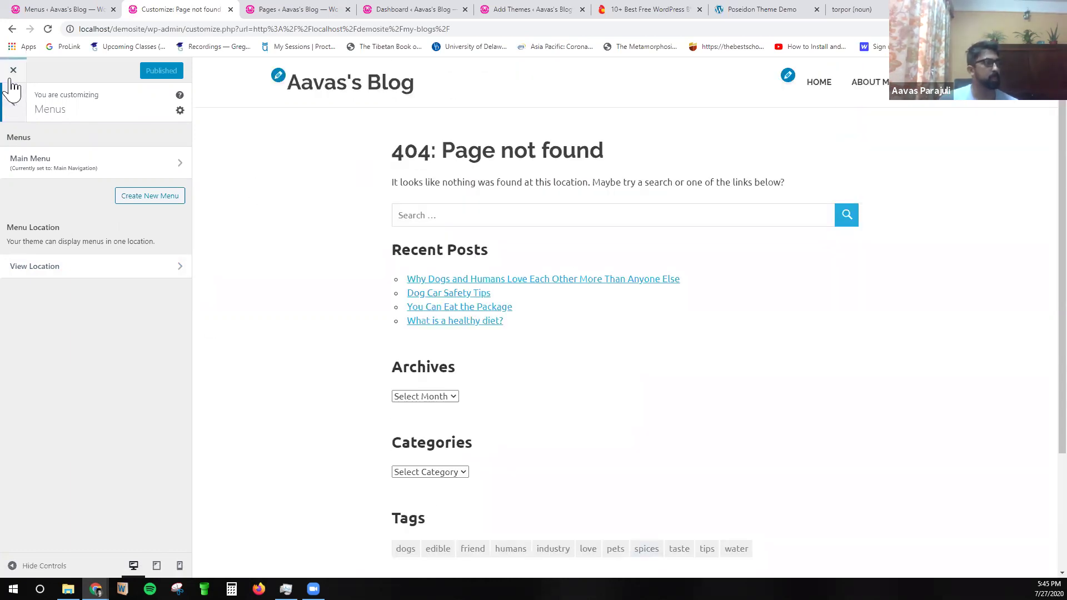
left_click(35, 160)
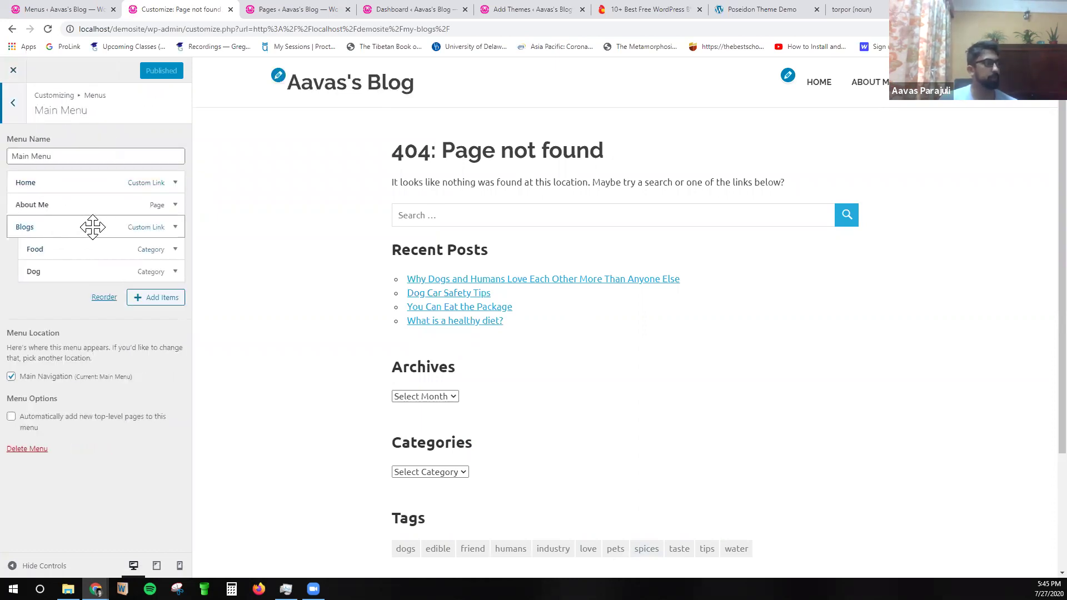
left_click(175, 227)
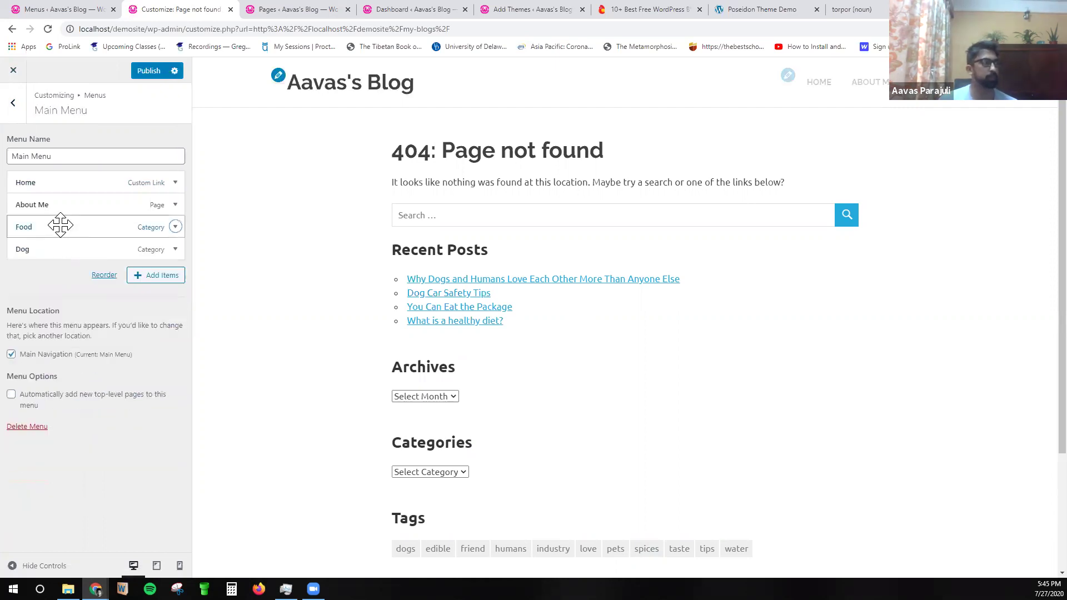
left_click(149, 73)
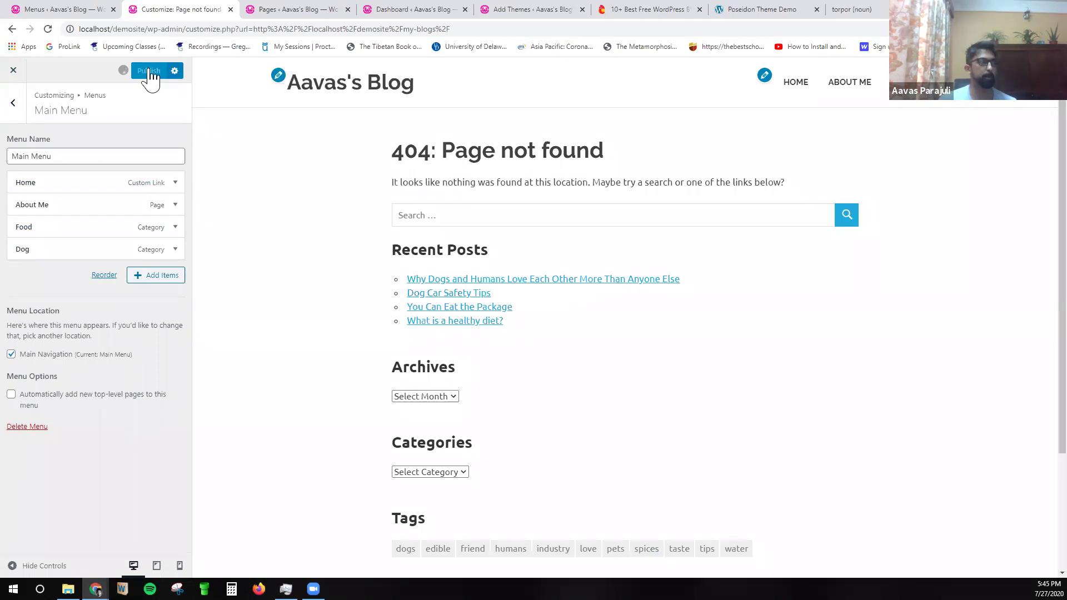
left_click(13, 103)
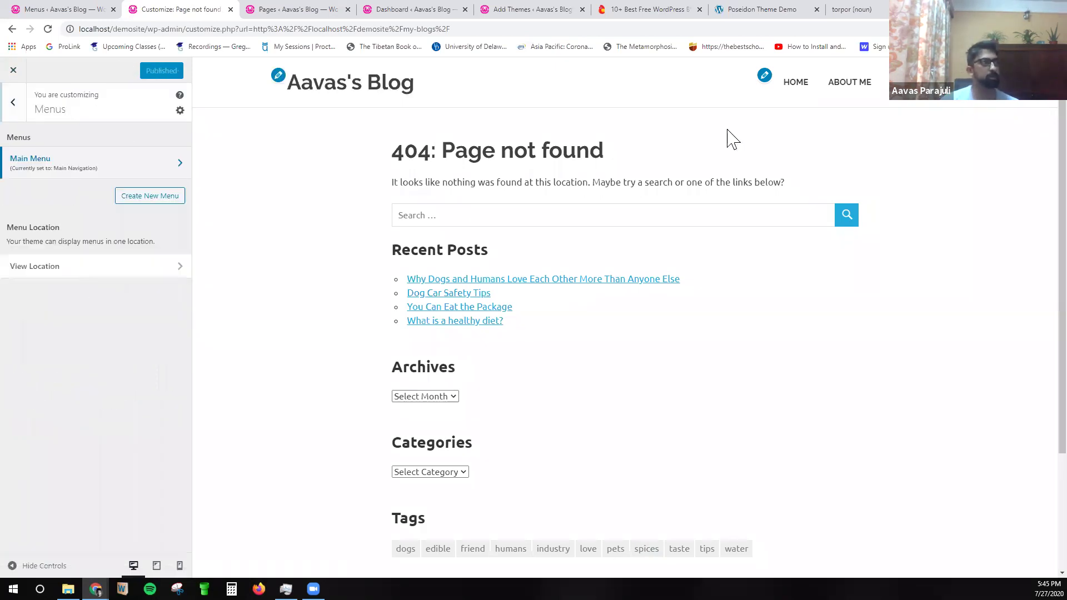
Test the Home link in the site preview and open the Homepage Settings.
left_click(784, 84)
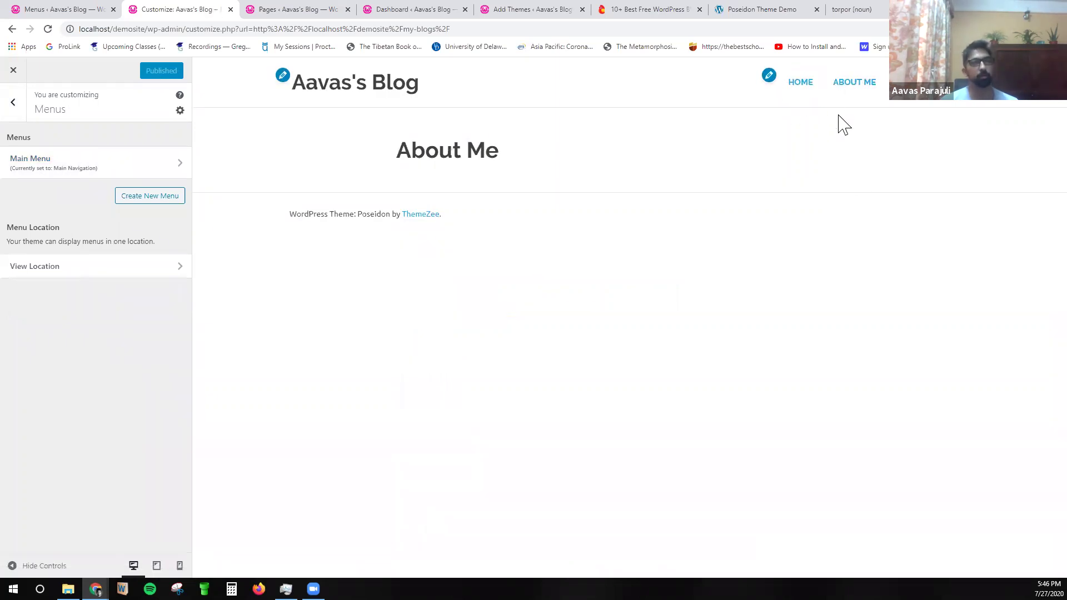
left_click(20, 105)
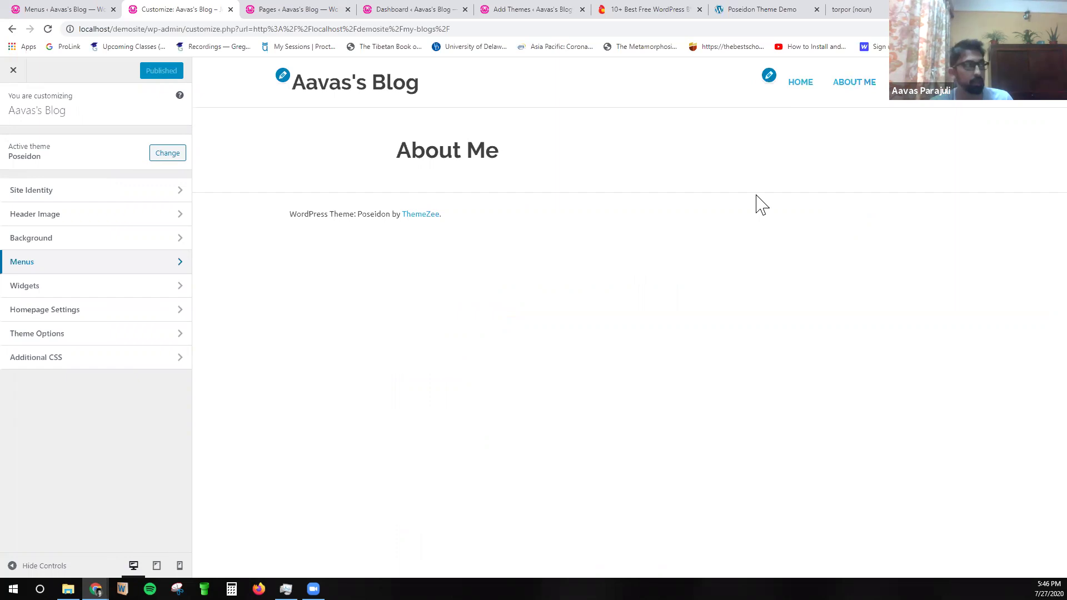
left_click(129, 311)
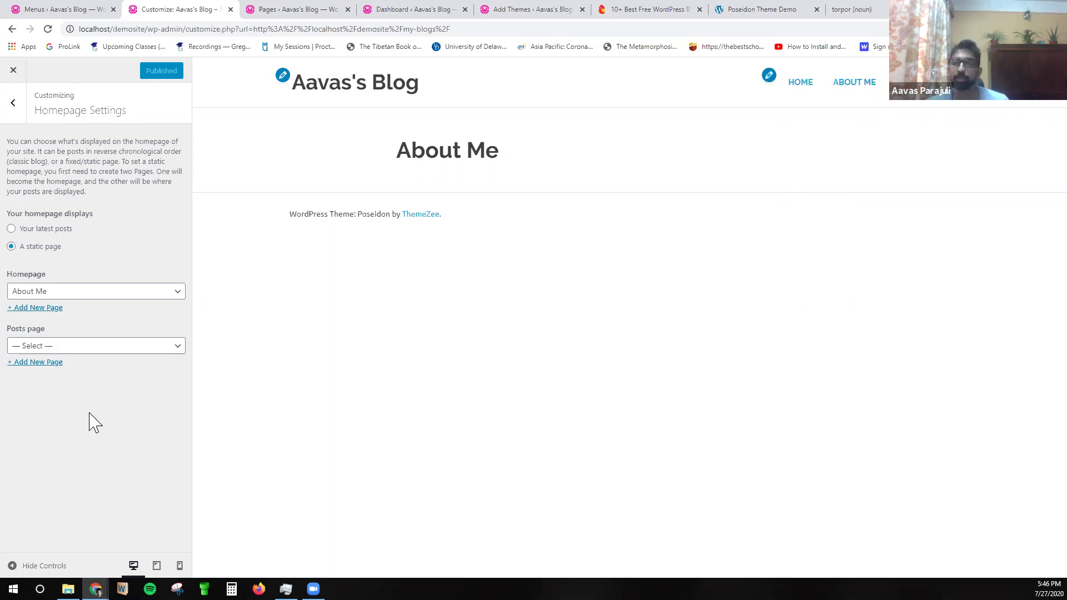
Try the latest-posts and static-page homepage options, and check which pages exist on the Pages and Menus screens.
left_click(51, 230)
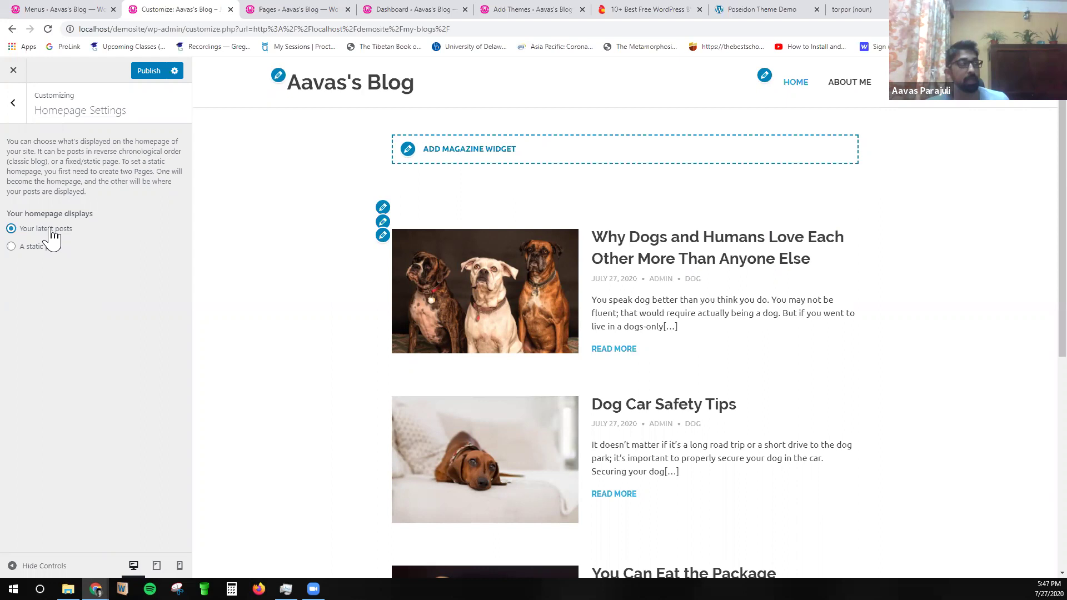
left_click(33, 249)
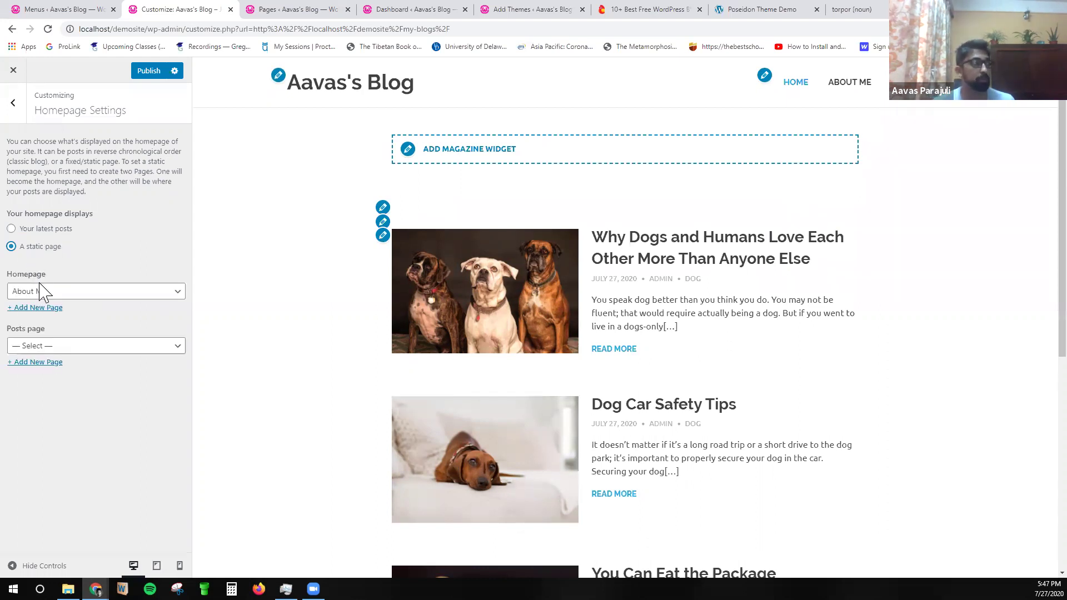
left_click(39, 292)
left_click(45, 347)
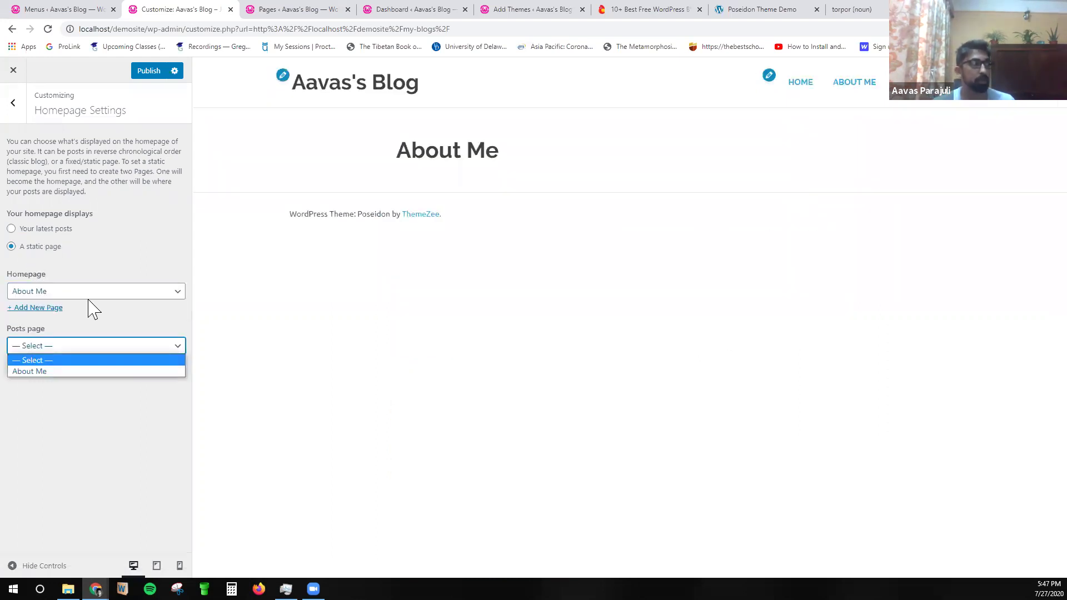
left_click(288, 9)
mouse_move(160, 222)
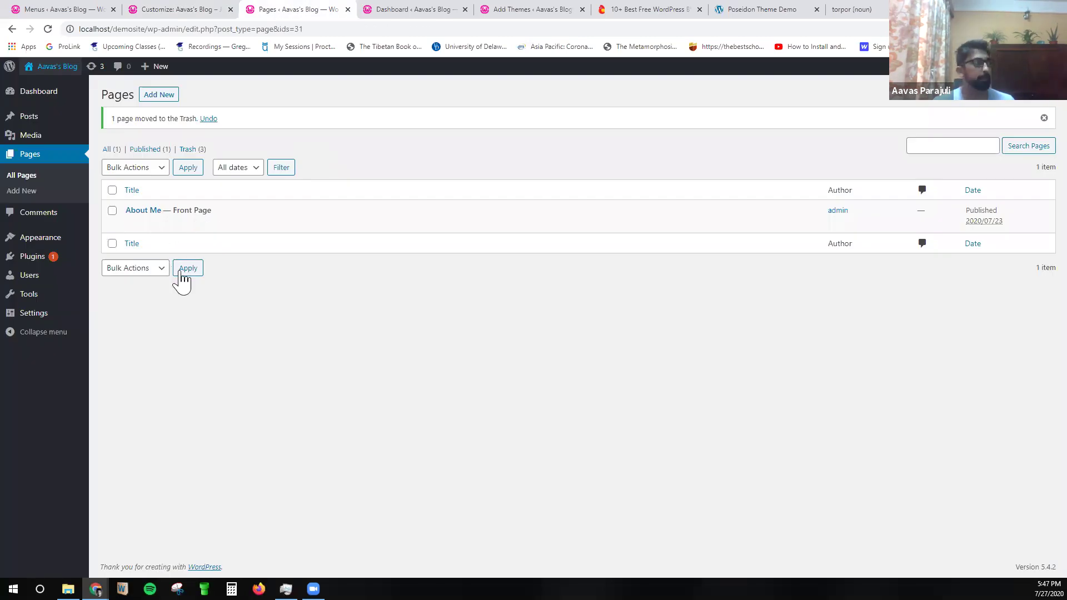
left_click(54, 8)
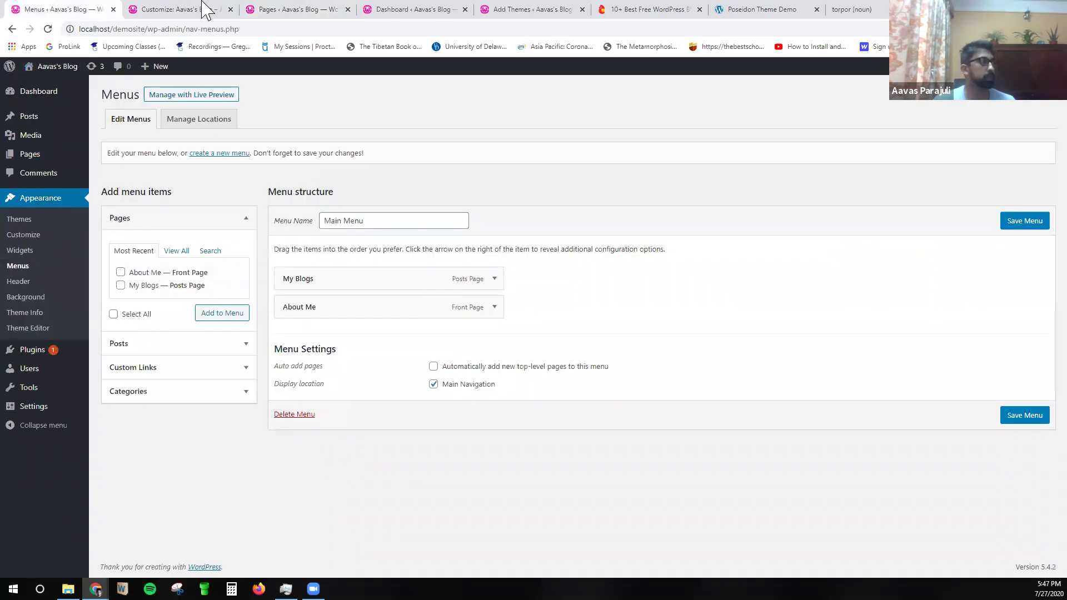
left_click(208, 10)
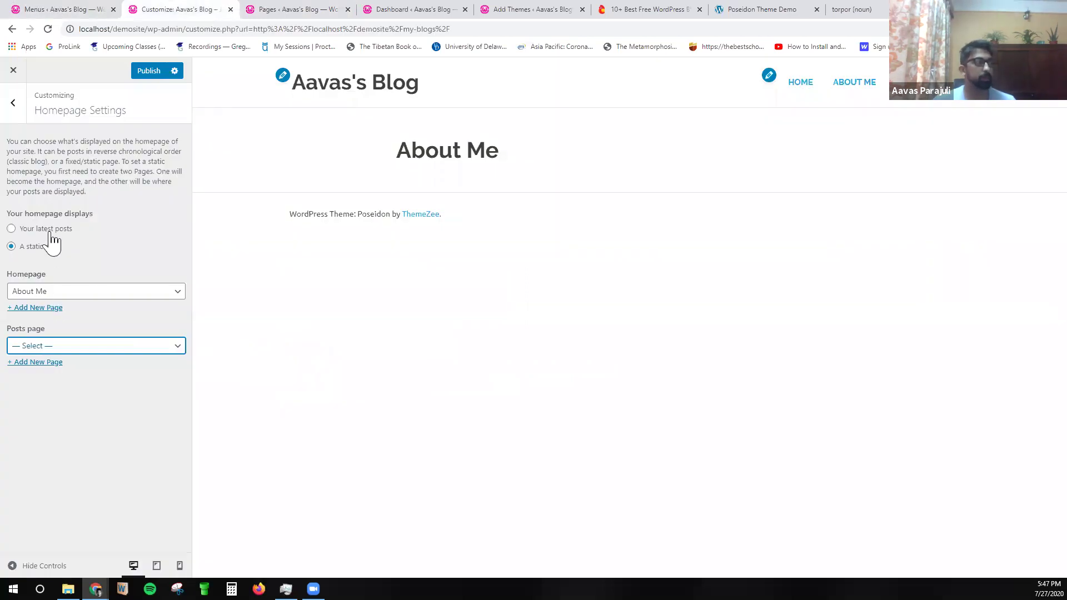
Set the homepage to display your latest posts, publish the change, and review the post list in the preview.
left_click(51, 231)
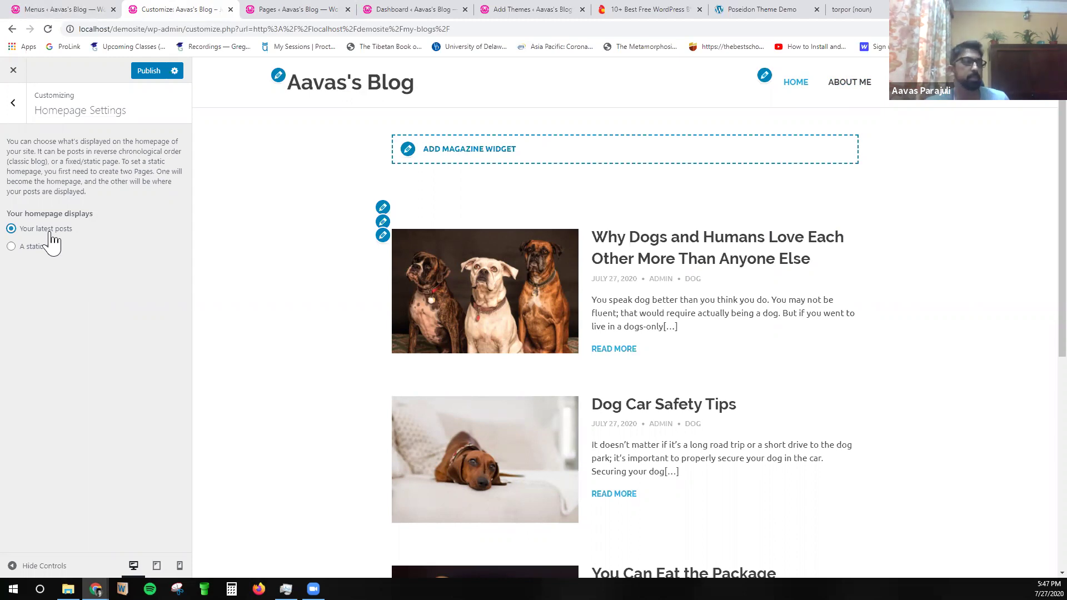
scroll(472, 428, "down", 6)
scroll(473, 428, "up", 6)
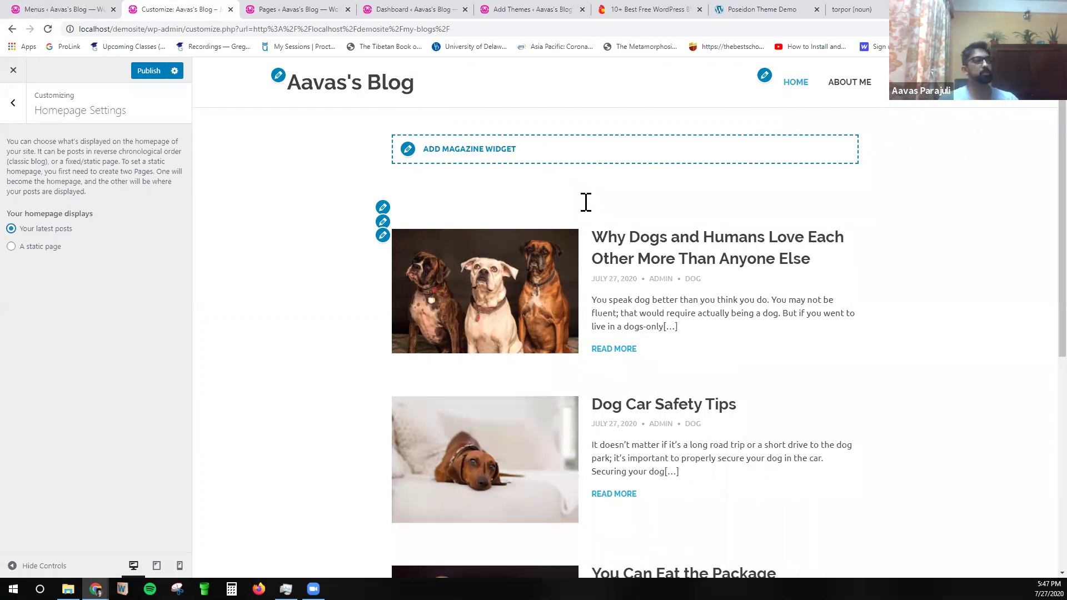
left_click(149, 72)
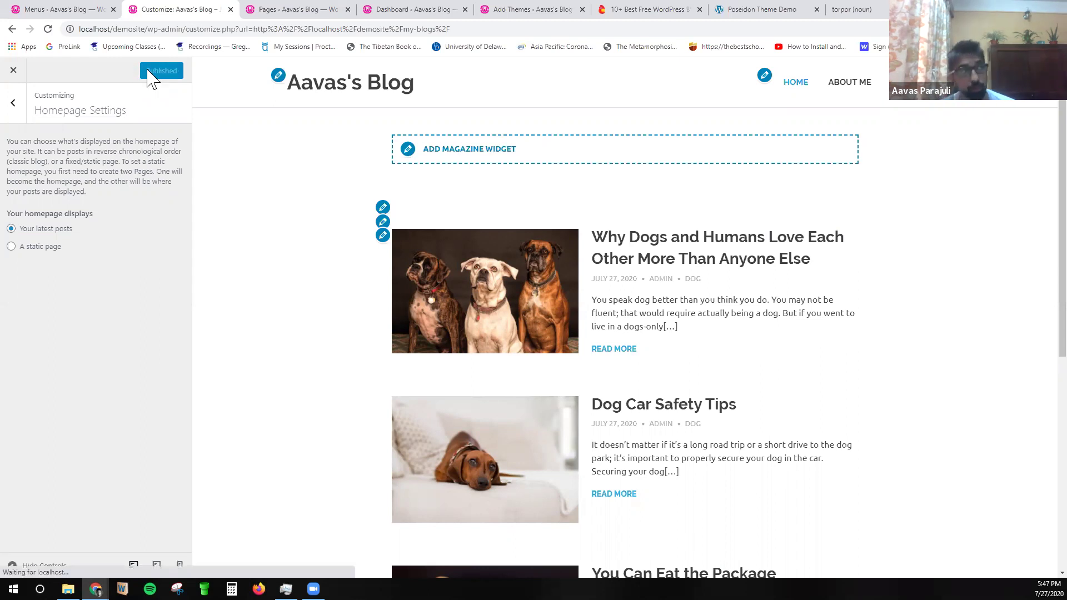
left_click(12, 109)
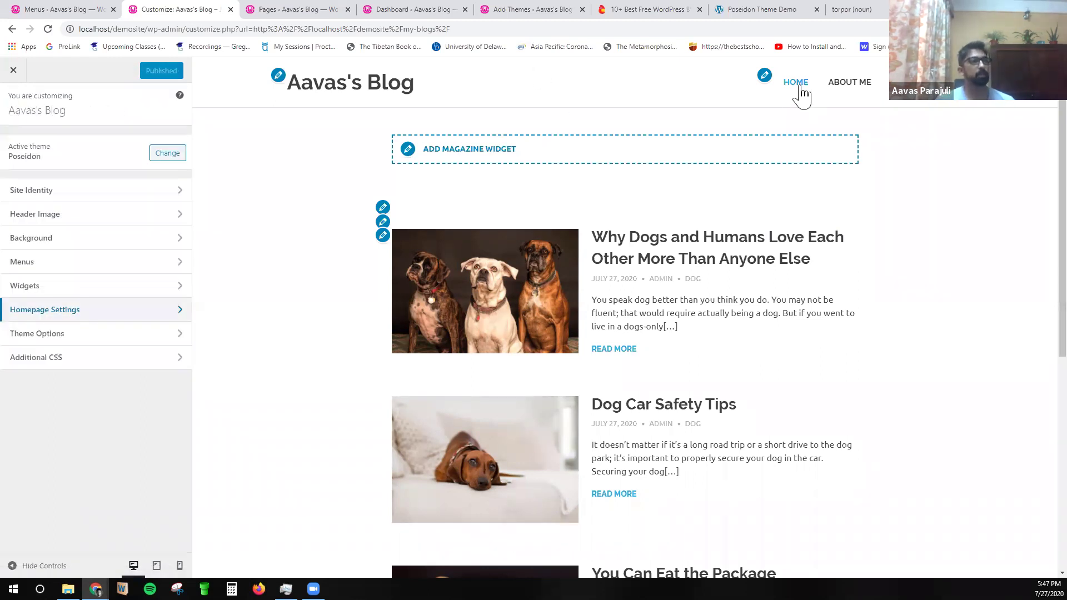
scroll(556, 367, "down", 7)
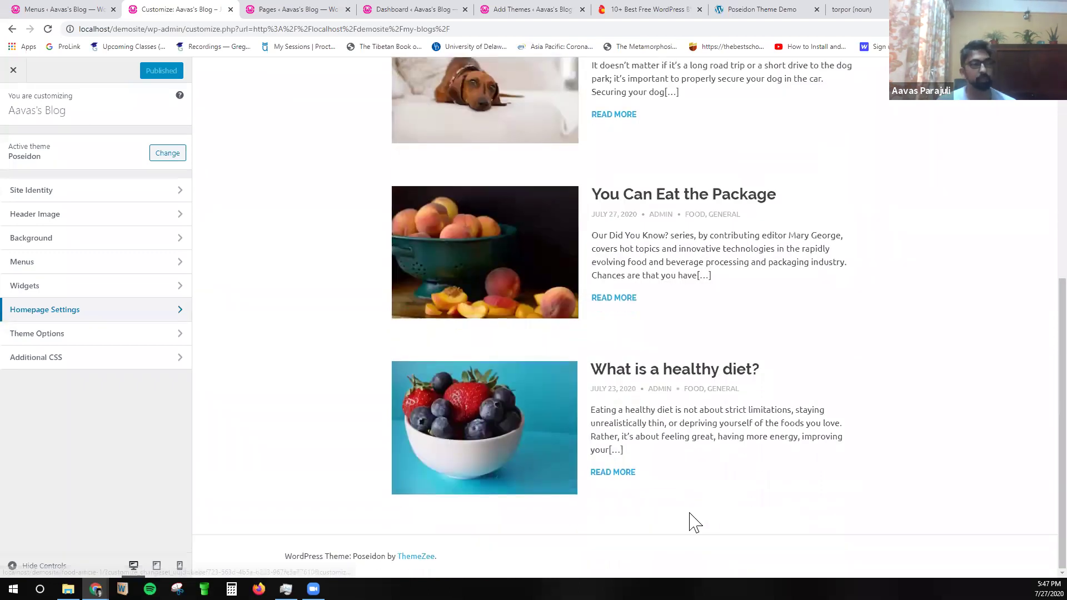
scroll(617, 495, "up", 7)
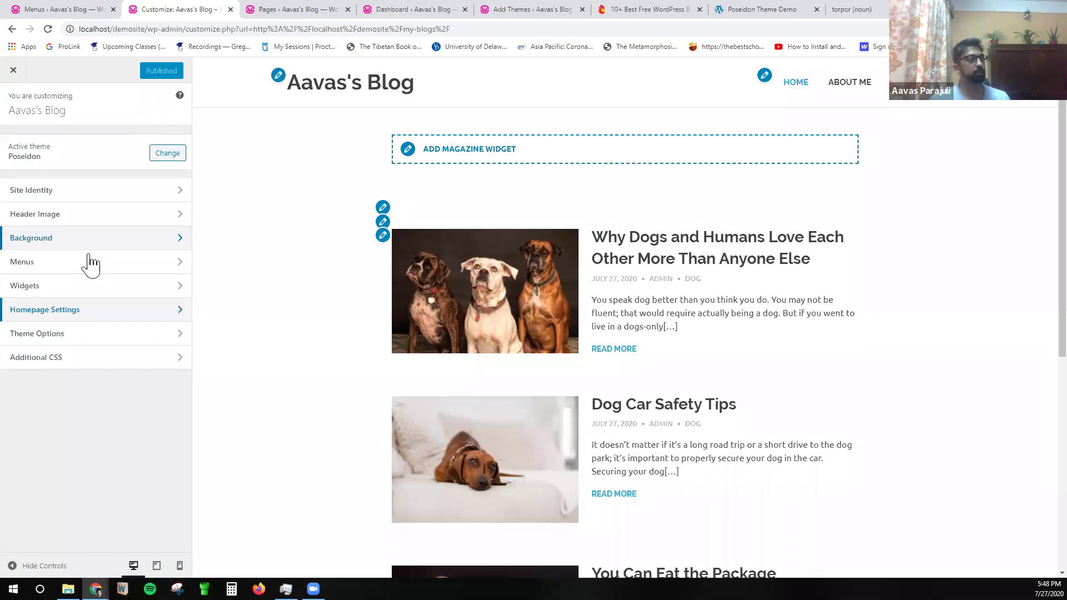
left_click(84, 336)
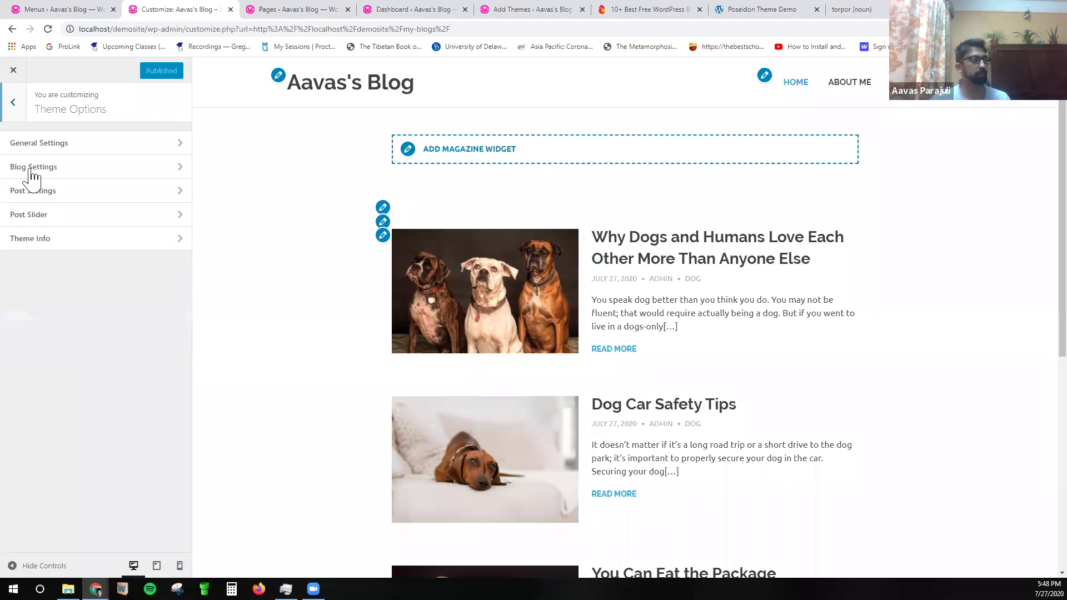
left_click(13, 102)
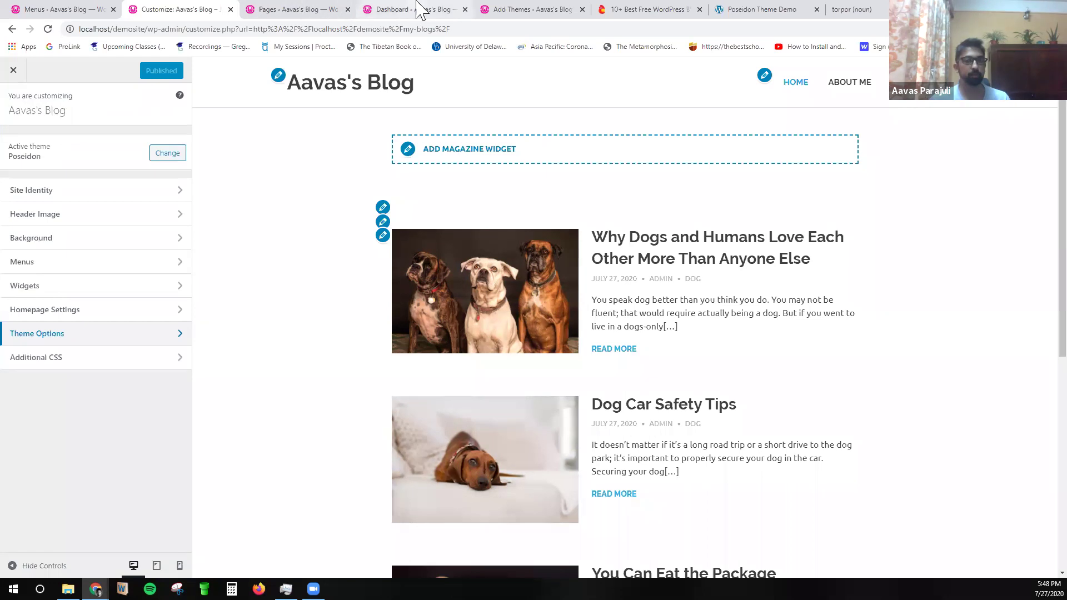
Close the Dashboard and Add Themes browser tabs and return to the customizer.
left_click(529, 9)
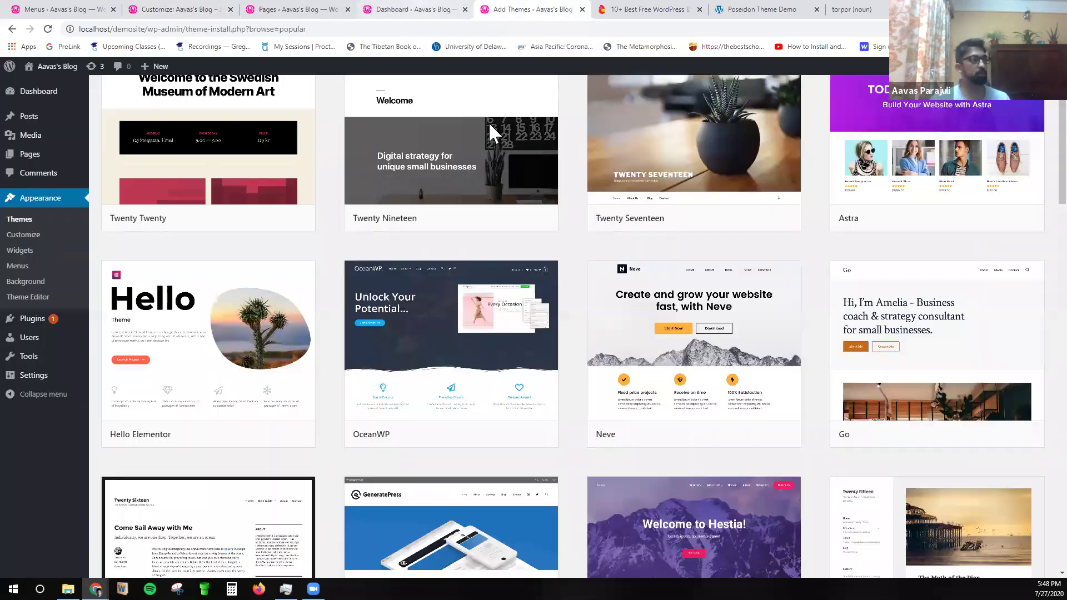
left_click(418, 9)
left_click(465, 9)
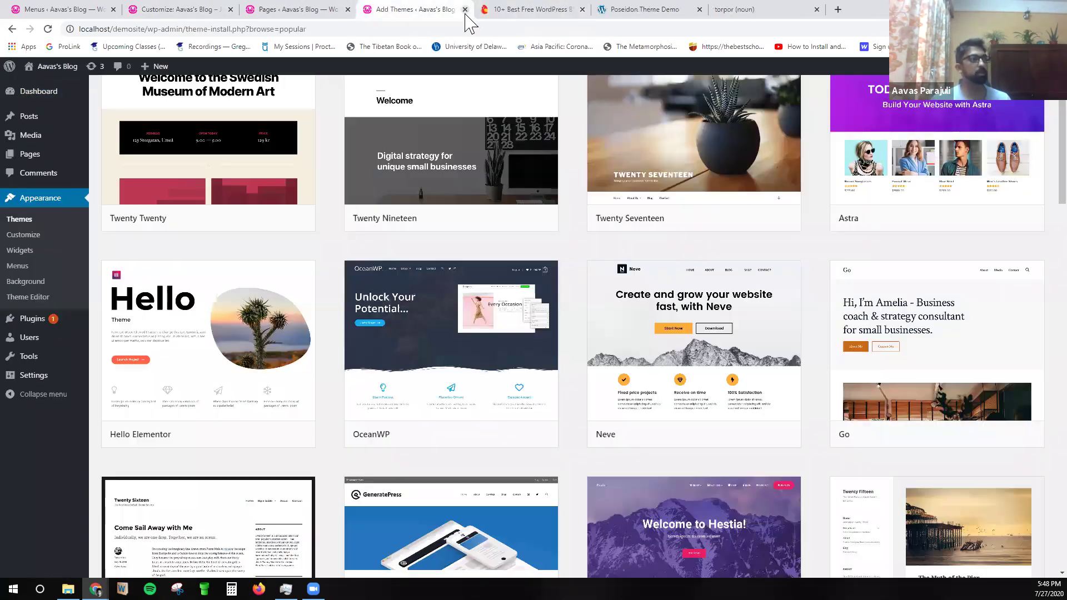
left_click(465, 9)
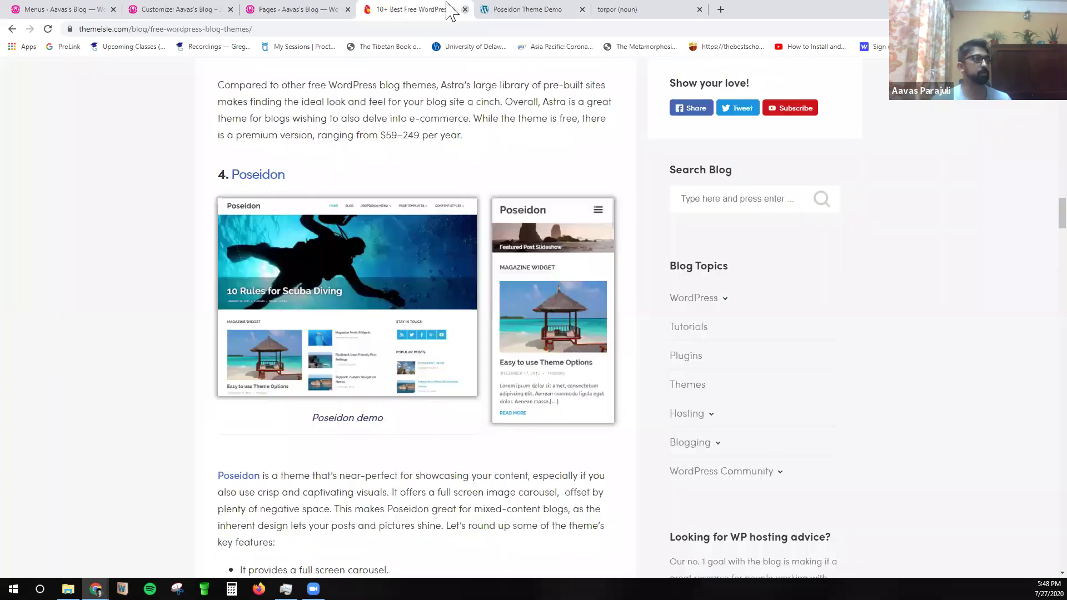
left_click(302, 10)
left_click(175, 10)
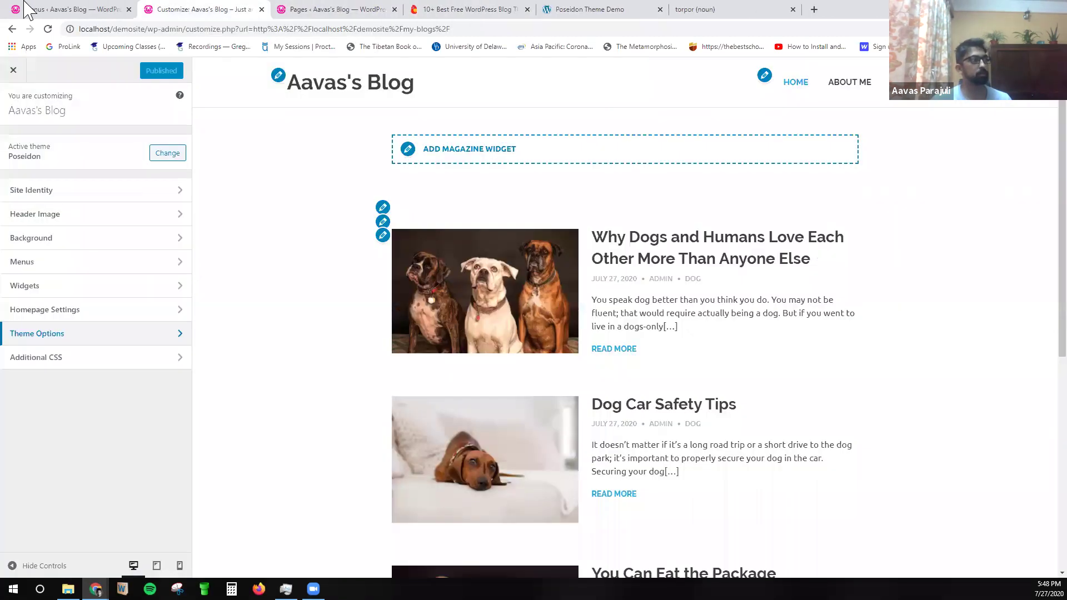
Open the live blog in a new browser tab and check its About Me, Food, Dog and Home pages.
left_click(67, 10)
middle_click(56, 67)
left_click(203, 10)
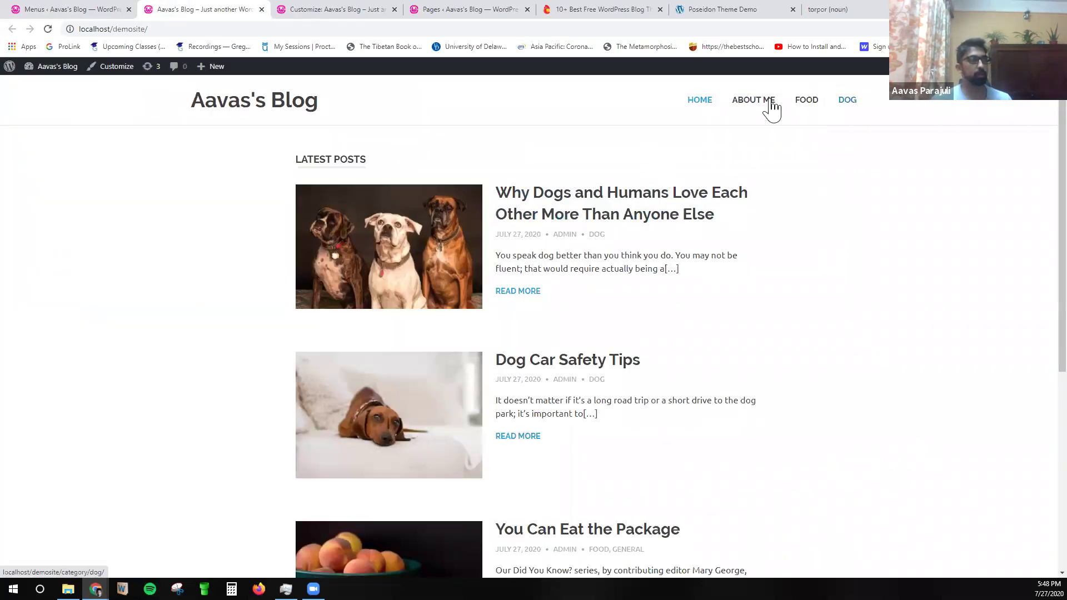
left_click(766, 101)
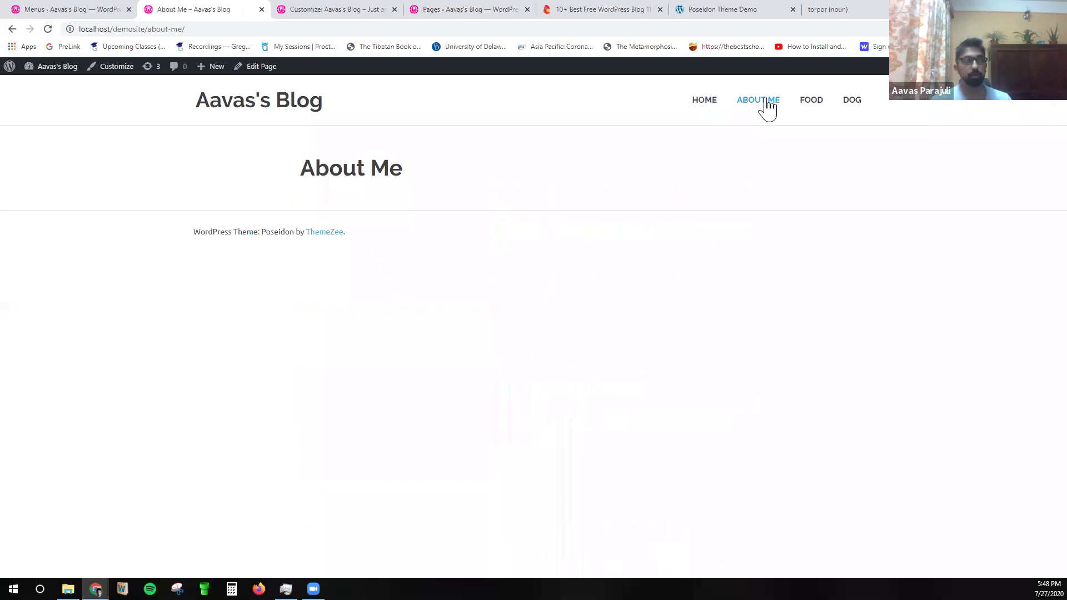
left_click(807, 106)
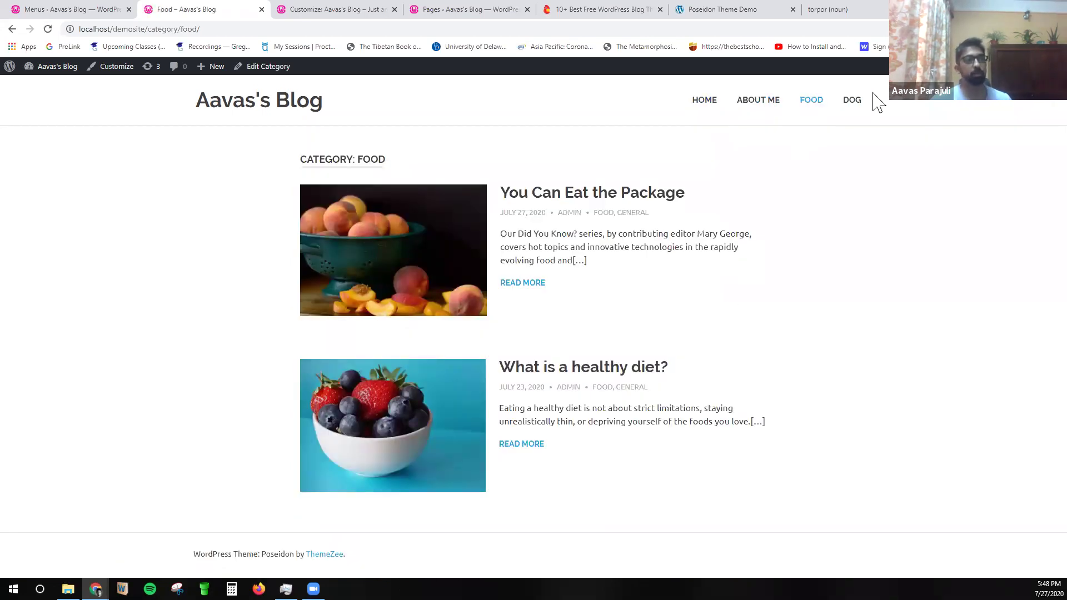
left_click(852, 102)
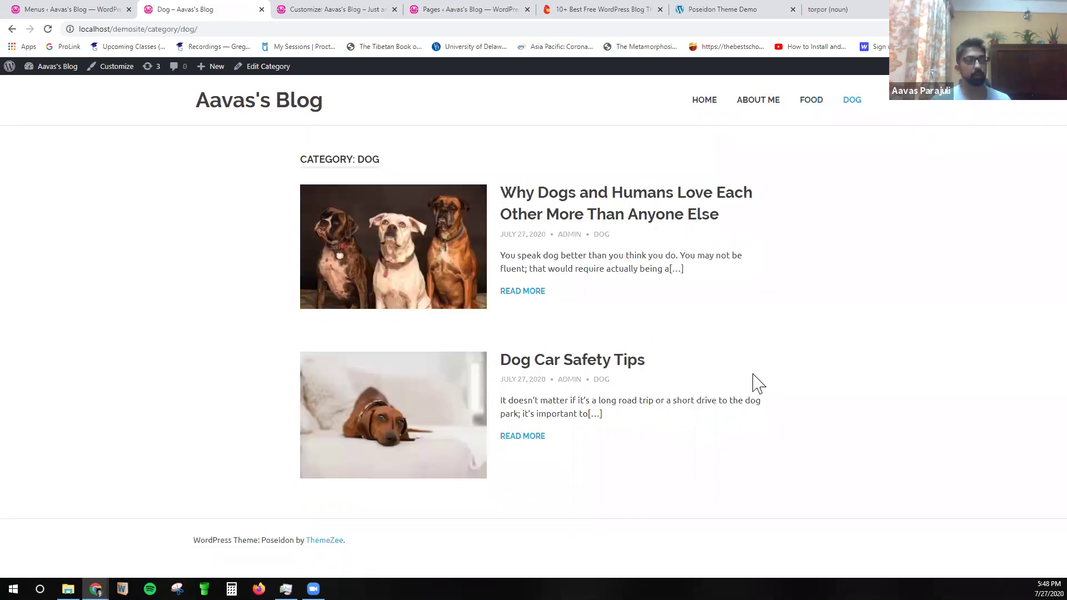
left_click(696, 104)
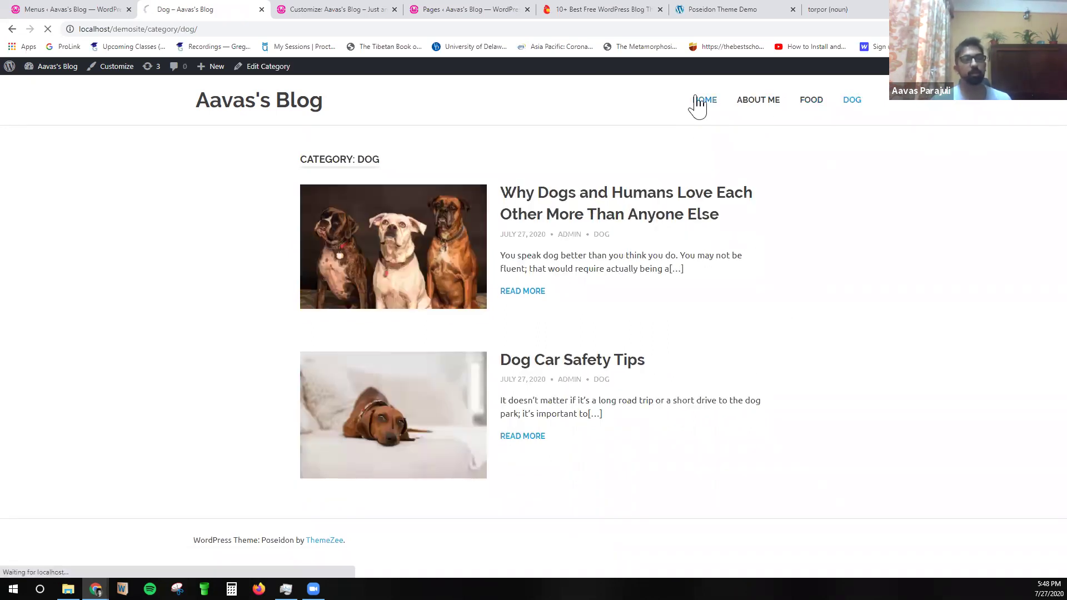
scroll(893, 400, "down", 5)
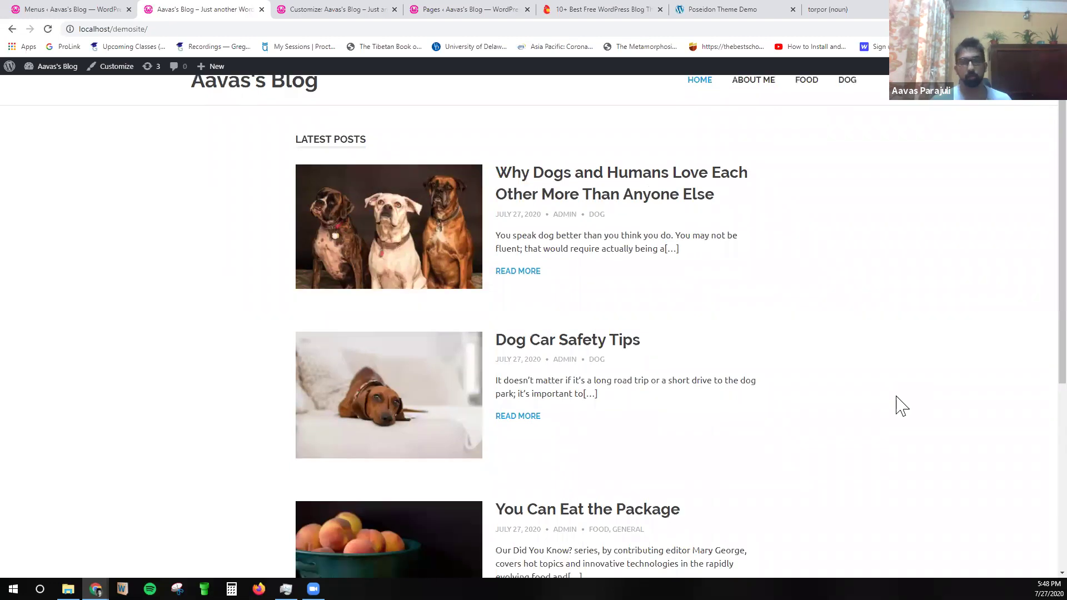
scroll(624, 376, "down", 1)
scroll(519, 298, "up", 6)
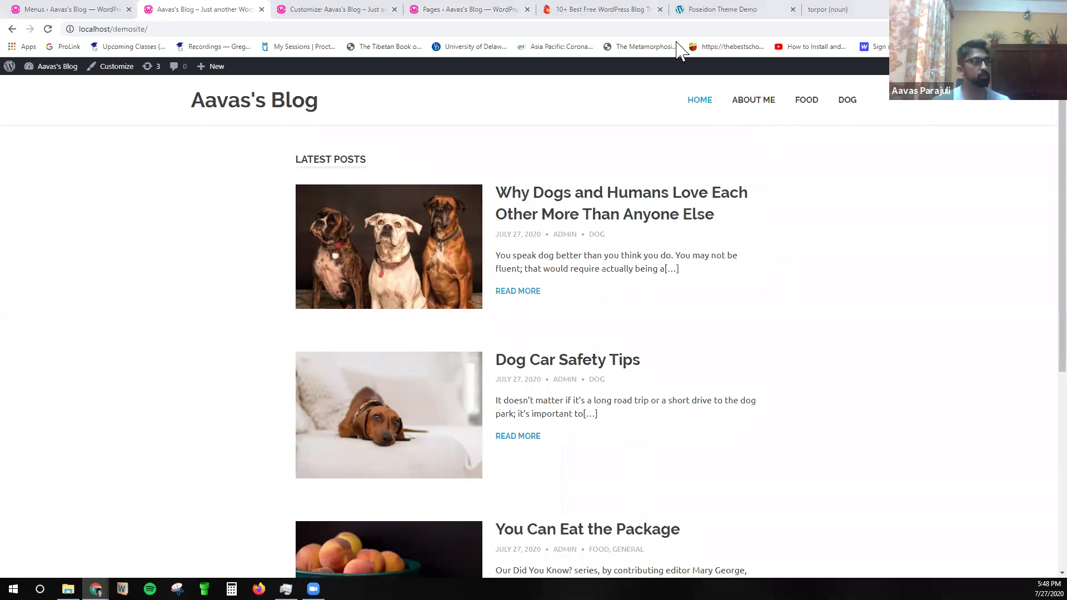
Examine the widget and post layout of the Poseidon theme demo site.
left_click(723, 10)
scroll(562, 465, "down", 3)
scroll(562, 464, "down", 5)
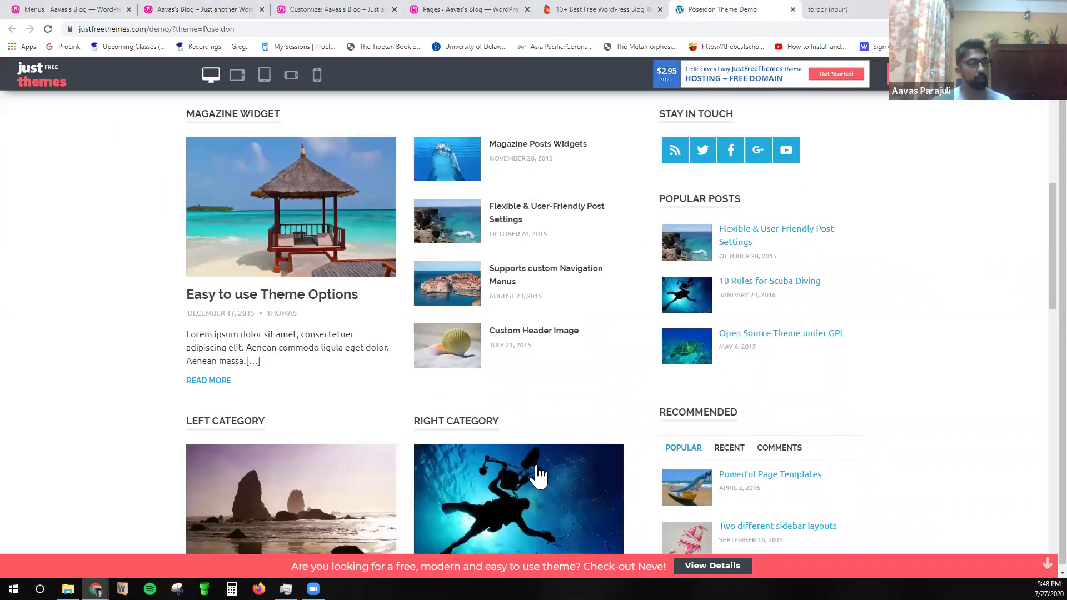
scroll(585, 436, "down", 6)
scroll(583, 445, "up", 15)
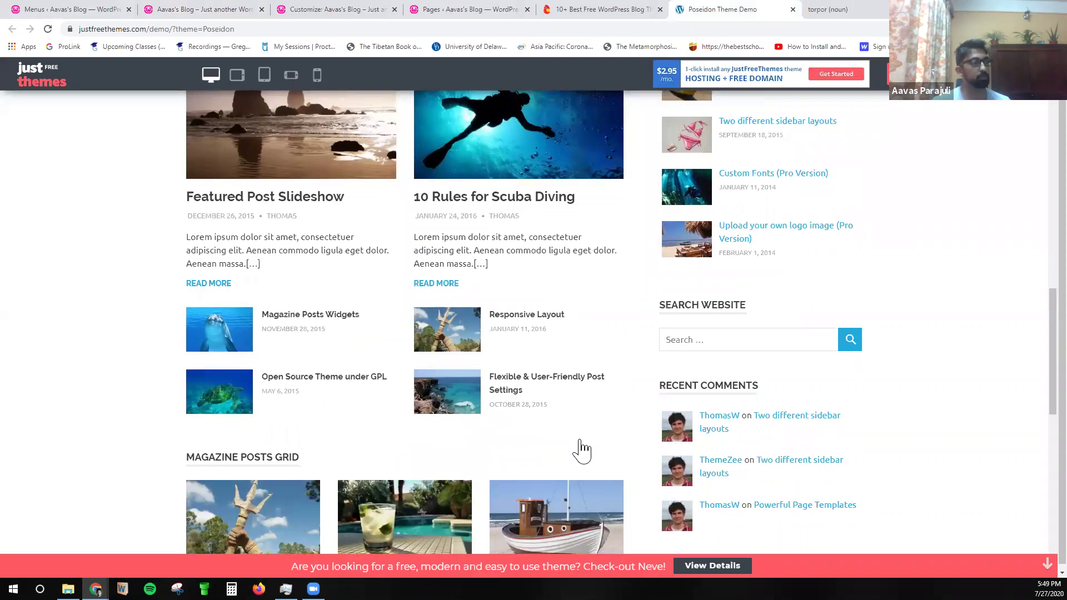
Finish viewing the Poseidon demo, return to the customizer, and open the General Settings within the Theme Options.
scroll(584, 453, "down", 2)
scroll(583, 453, "down", 3)
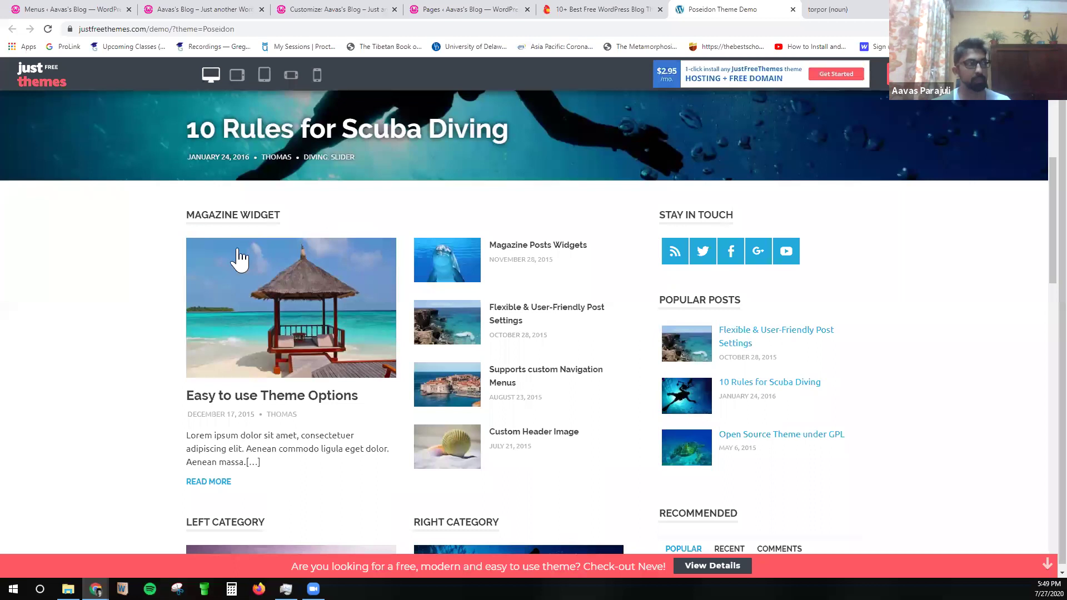
left_click(342, 8)
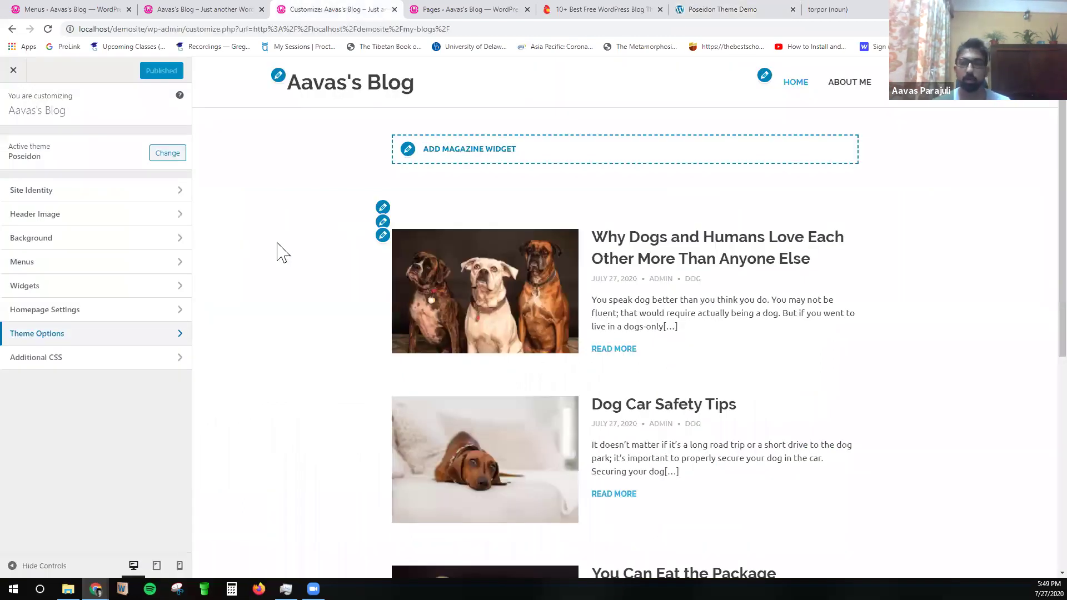
left_click(38, 336)
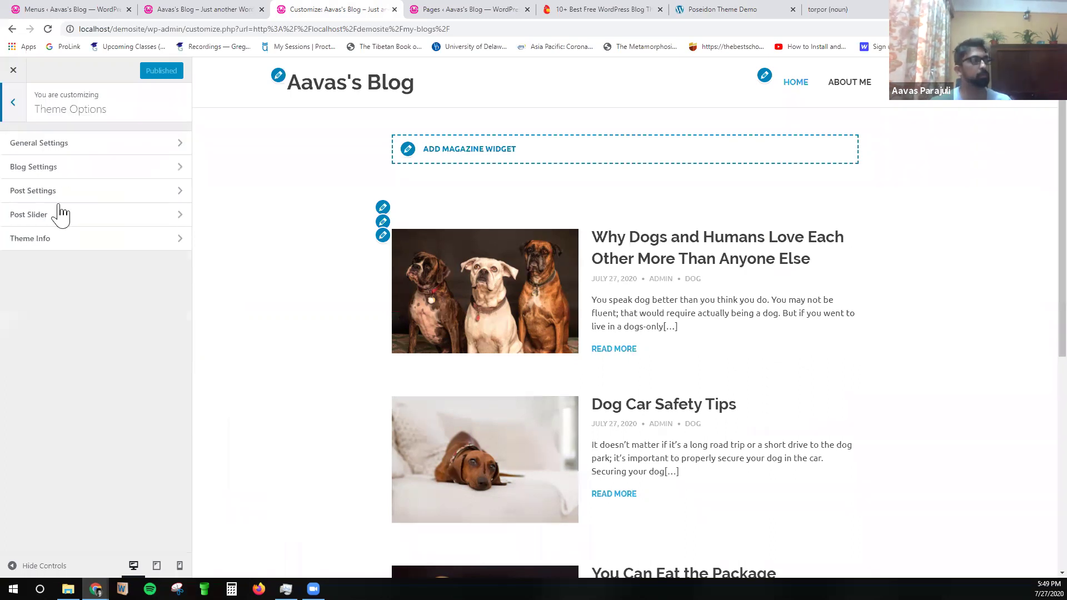
left_click(65, 151)
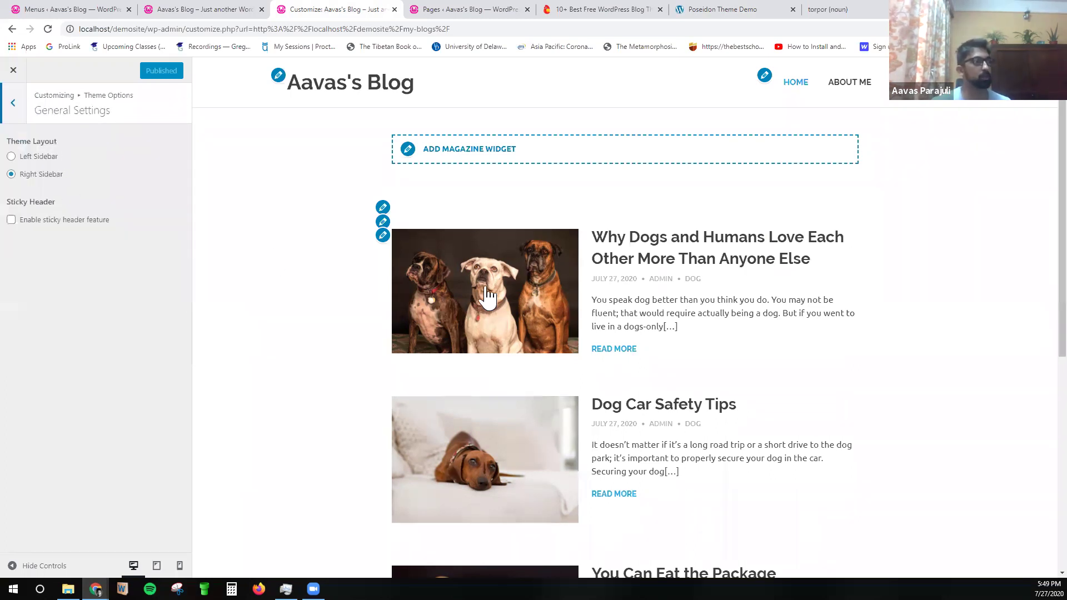
Open the post "Why Dogs and Humans Love Each Other More Than Anyone Else" in the preview and look through its layout.
scroll(694, 367, "down", 7)
scroll(688, 386, "up", 7)
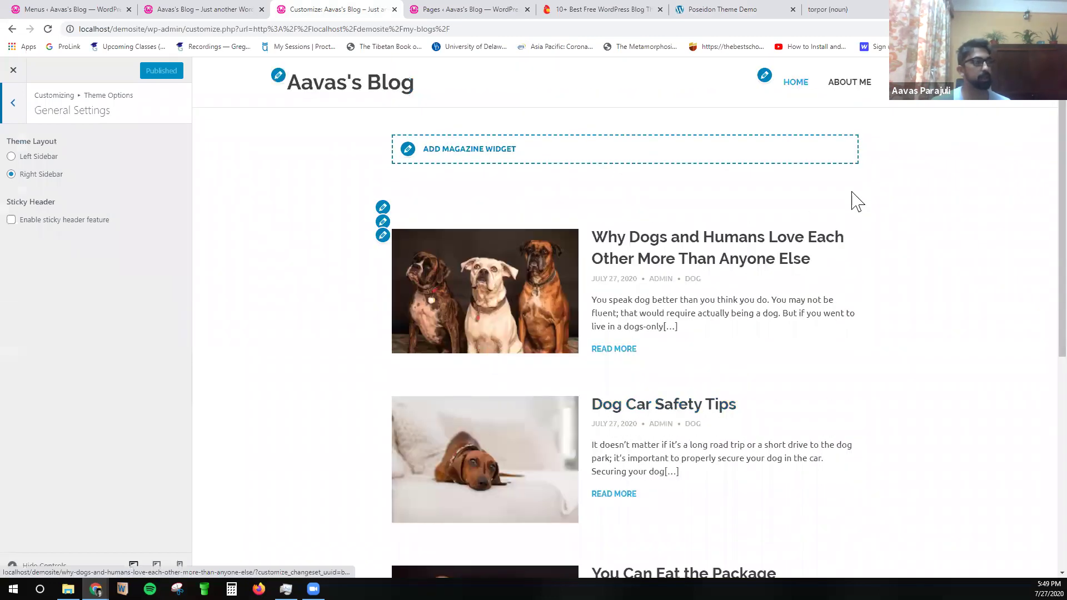
left_click(685, 249)
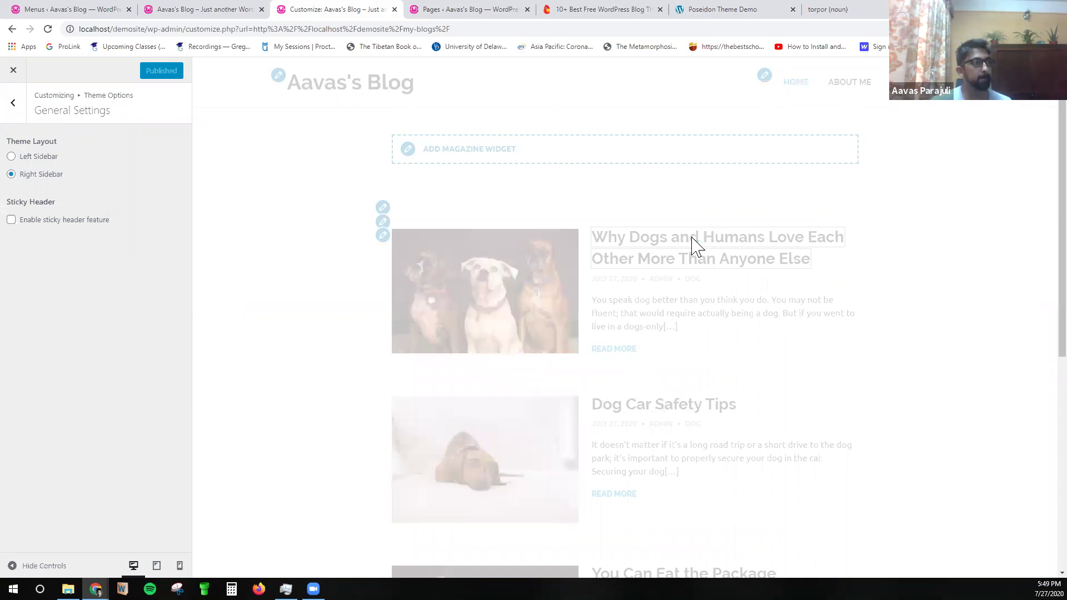
scroll(881, 374, "down", 7)
scroll(892, 399, "up", 7)
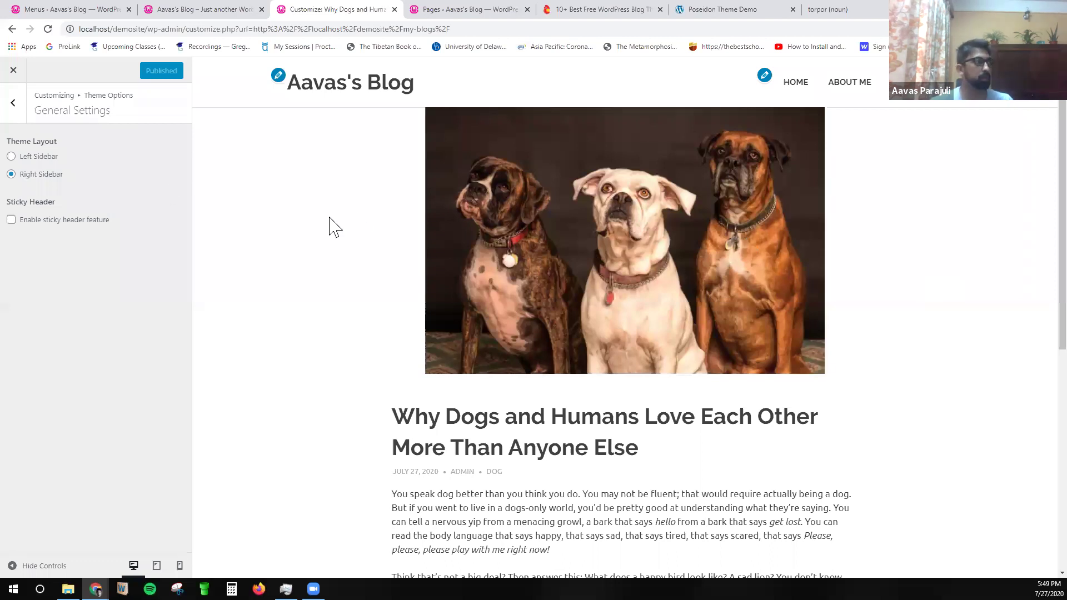
Set the blog content to show full posts in the Blog Settings and review the Food category page in the preview.
left_click(13, 106)
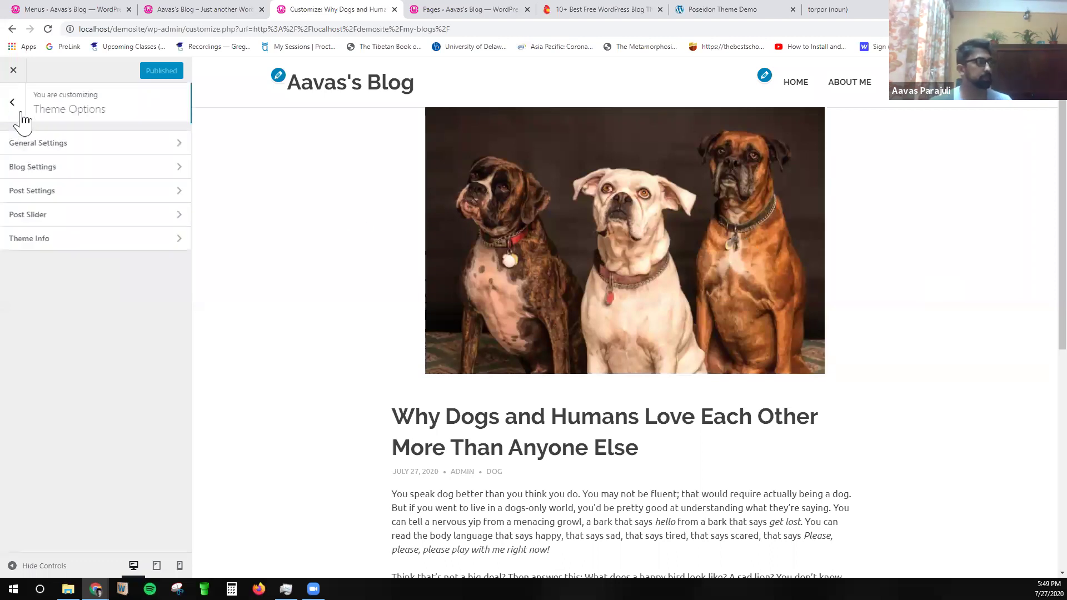
left_click(51, 174)
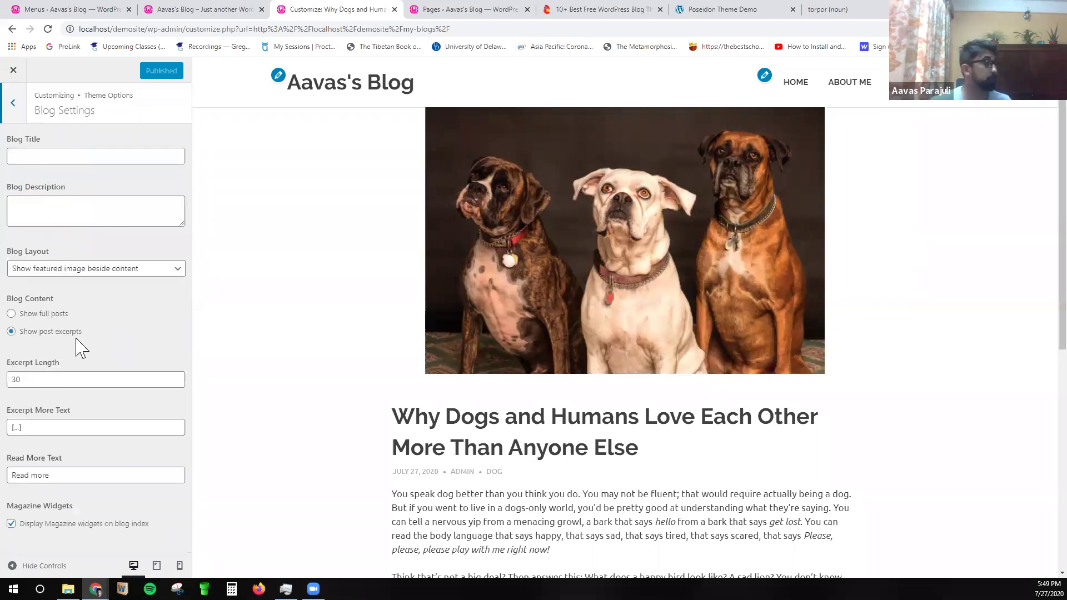
scroll(403, 434, "down", 4)
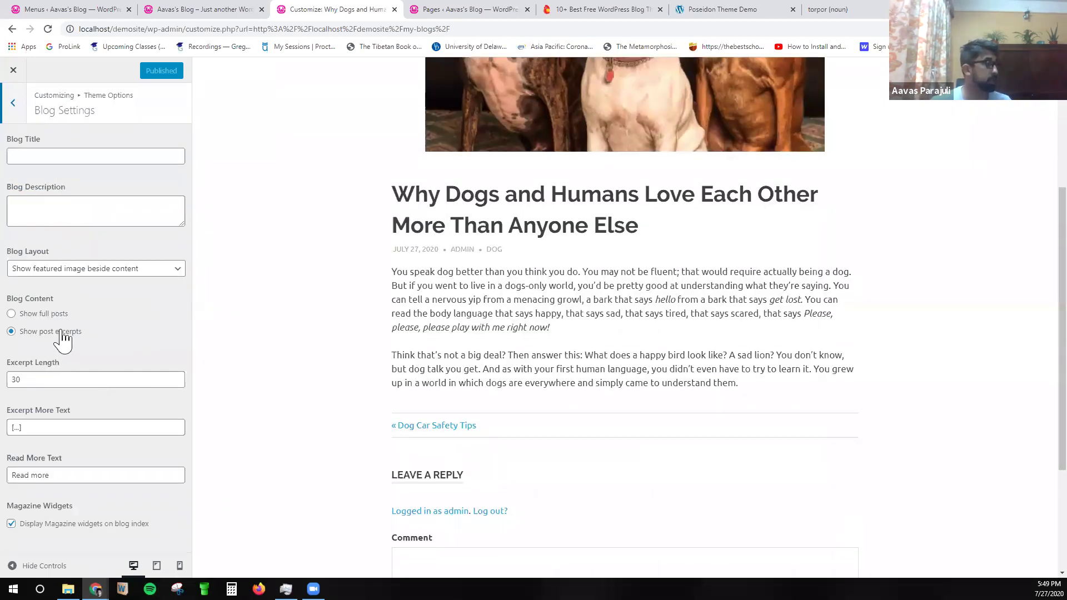
left_click(44, 314)
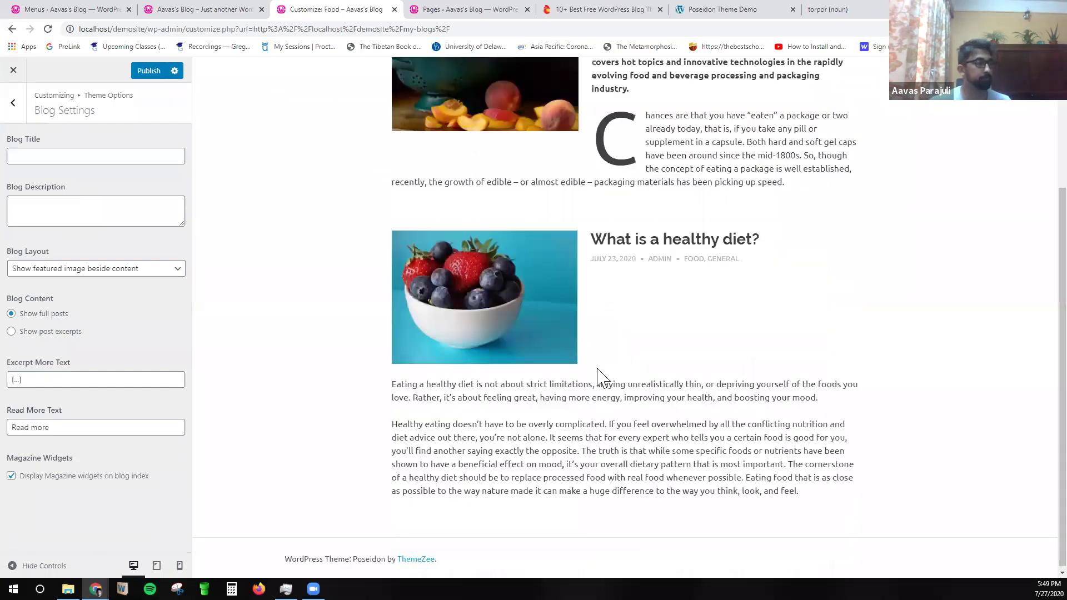
scroll(603, 349, "down", 3)
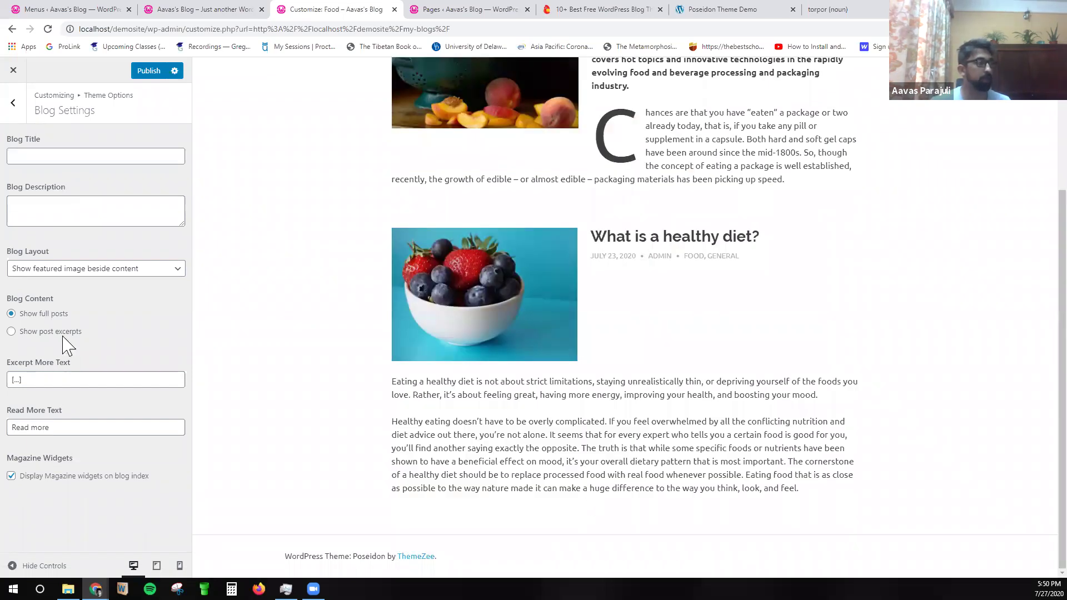
Switch the blog content back to post excerpts and check the excerpt of "You Can Eat the Package" against the excerpt length setting.
left_click(46, 332)
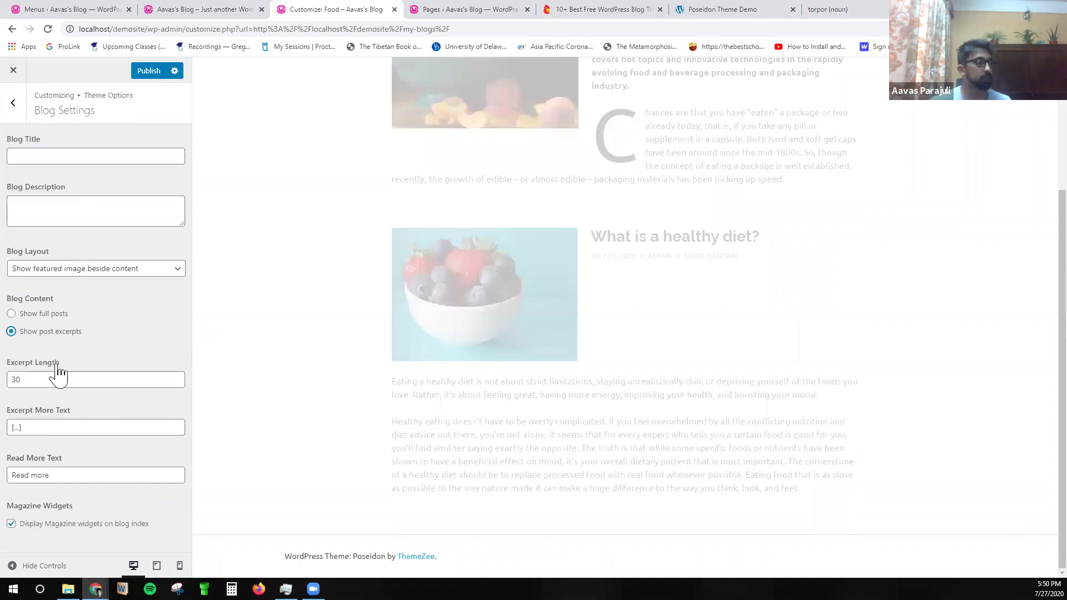
left_click_drag(596, 215, 703, 256)
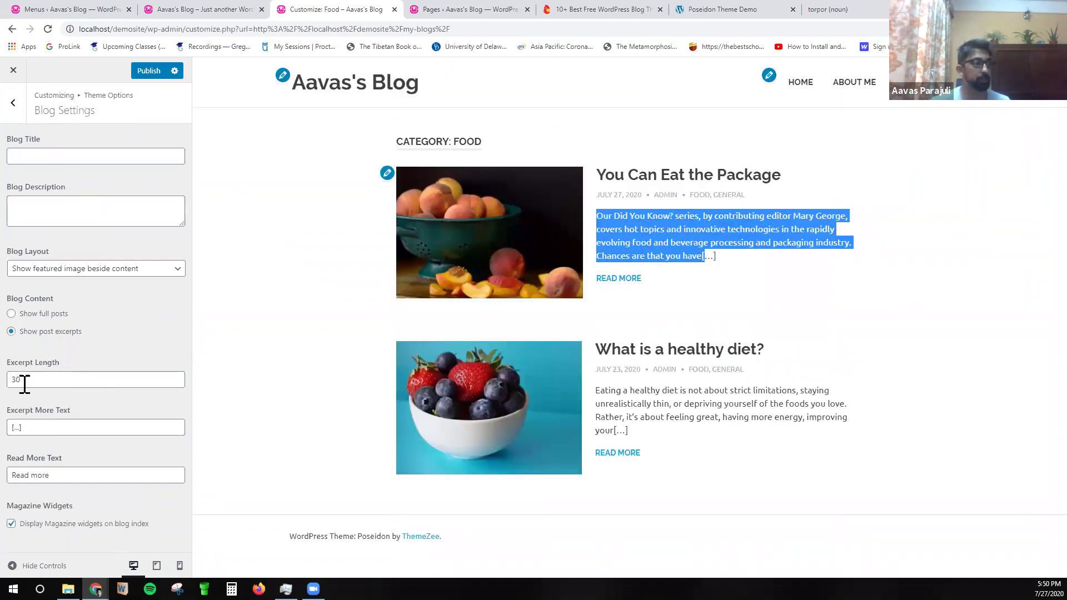
left_click(595, 217)
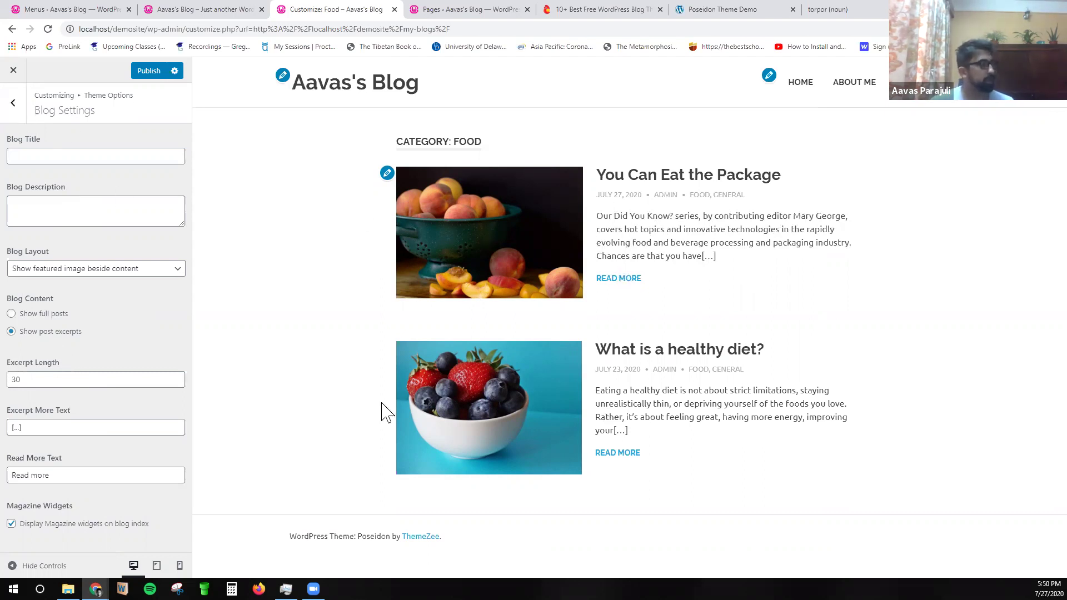
Open the Post Settings and examine the date, author, category and navigation details of the "You Can Eat the Package" post in the preview.
left_click(12, 104)
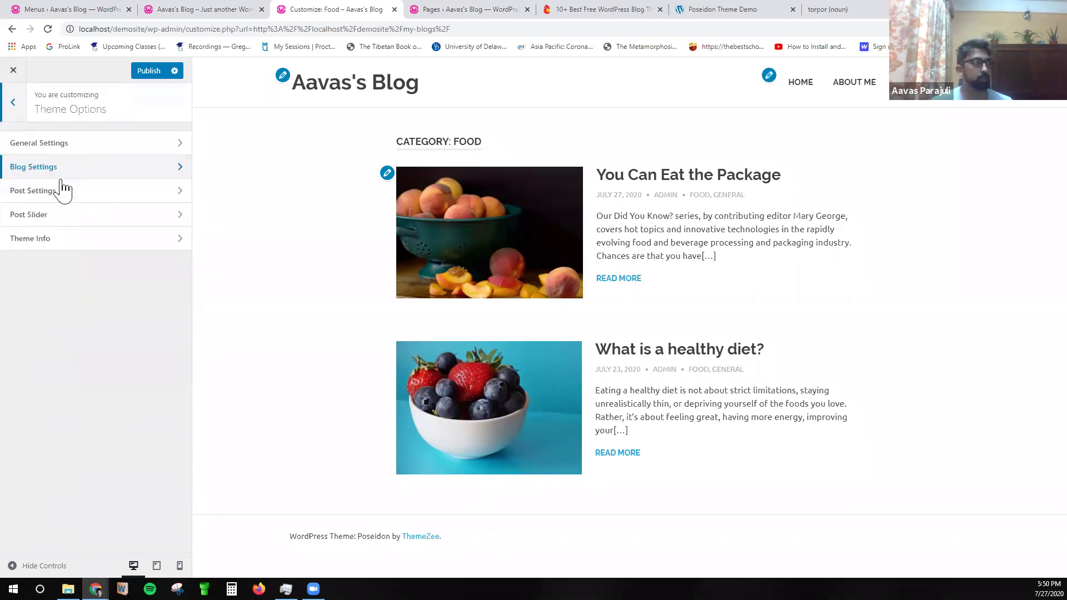
left_click(58, 189)
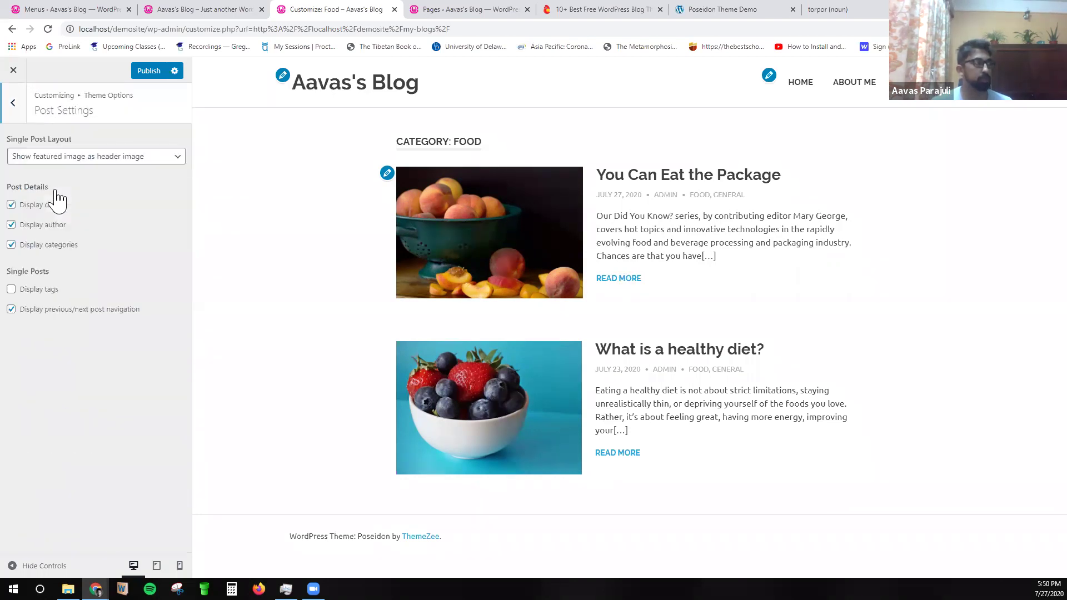
left_click(654, 178)
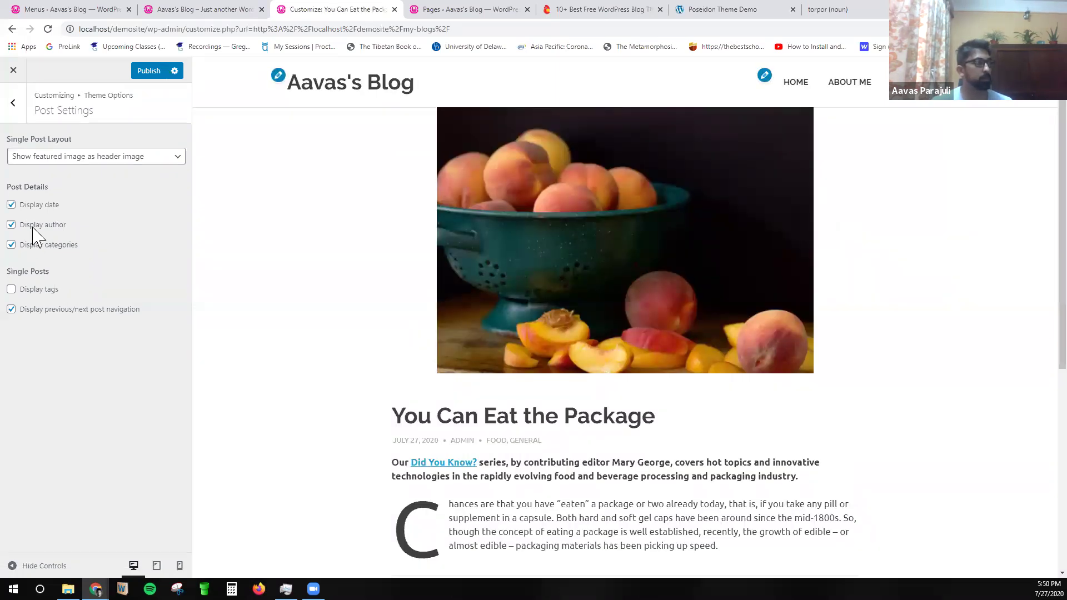
scroll(405, 340, "down", 2)
left_click_drag(393, 334, 545, 327)
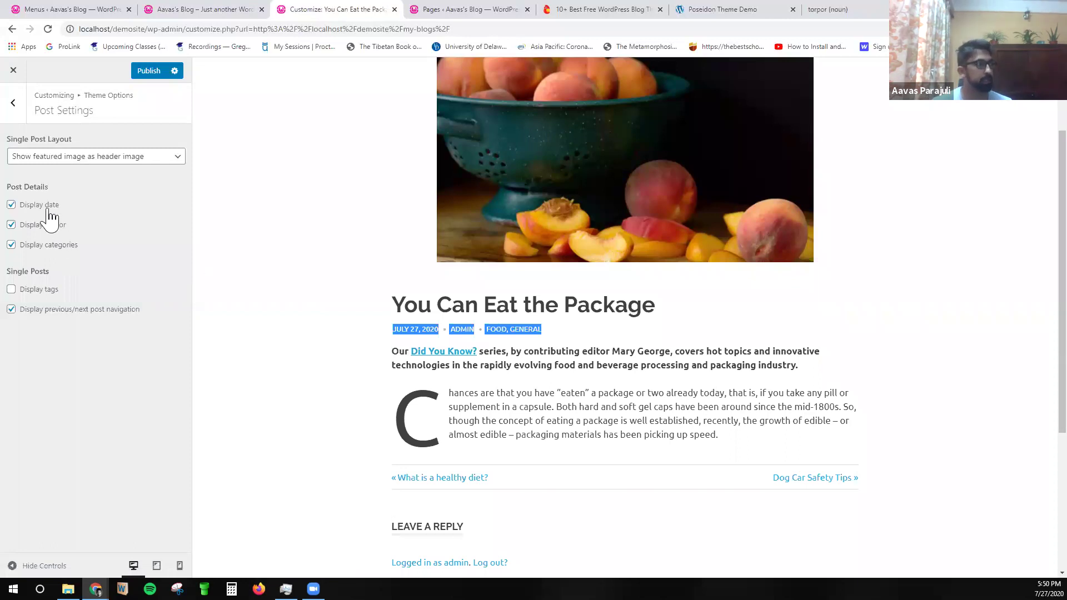
scroll(648, 394, "up", 2)
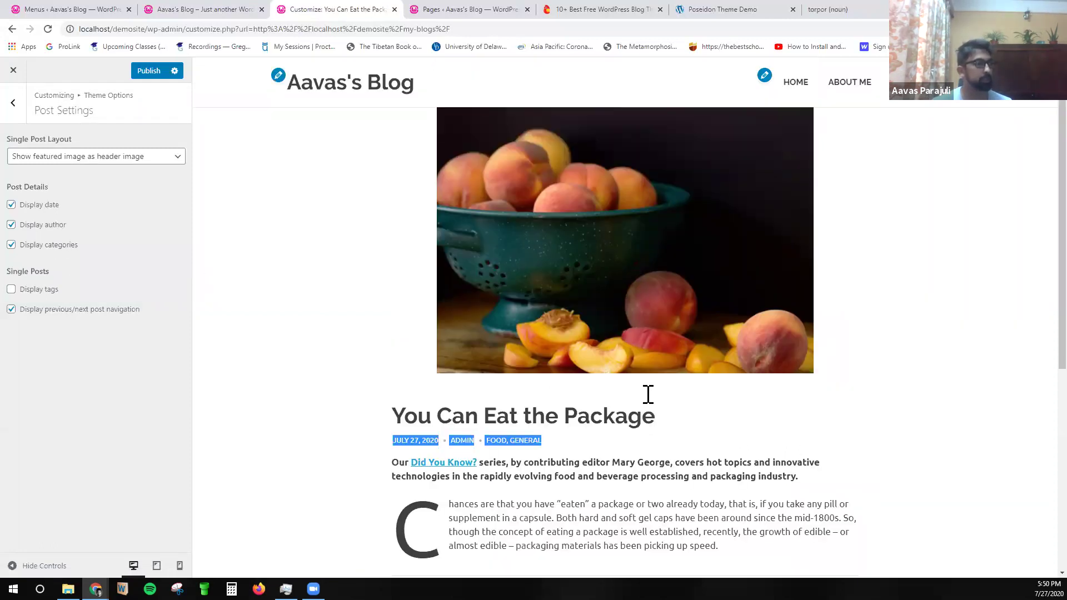
scroll(608, 410, "down", 3)
left_click(330, 275)
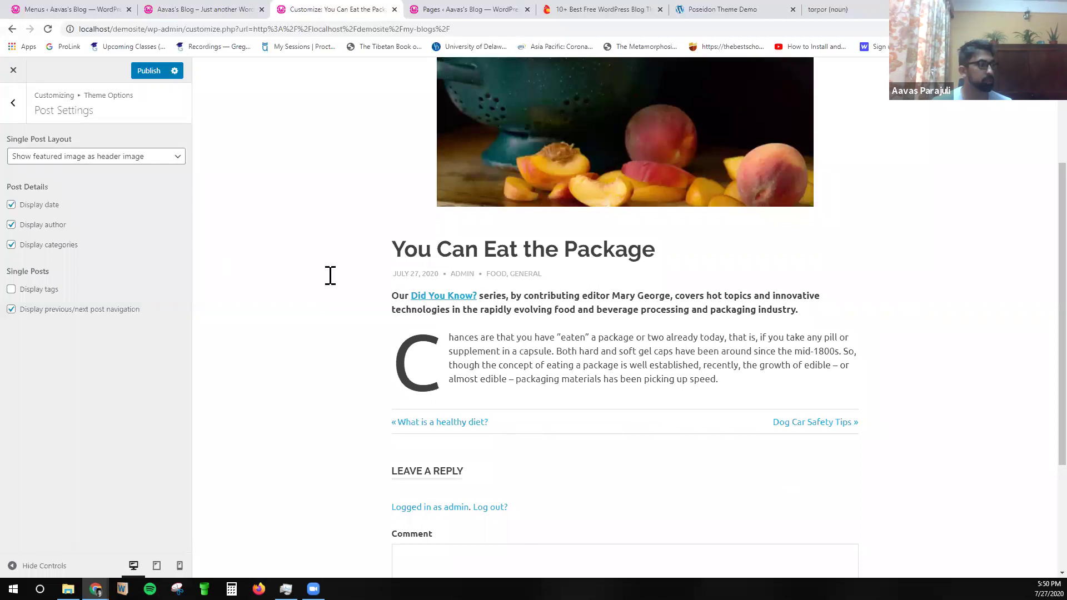
scroll(500, 472, "down", 2)
scroll(433, 395, "up", 4)
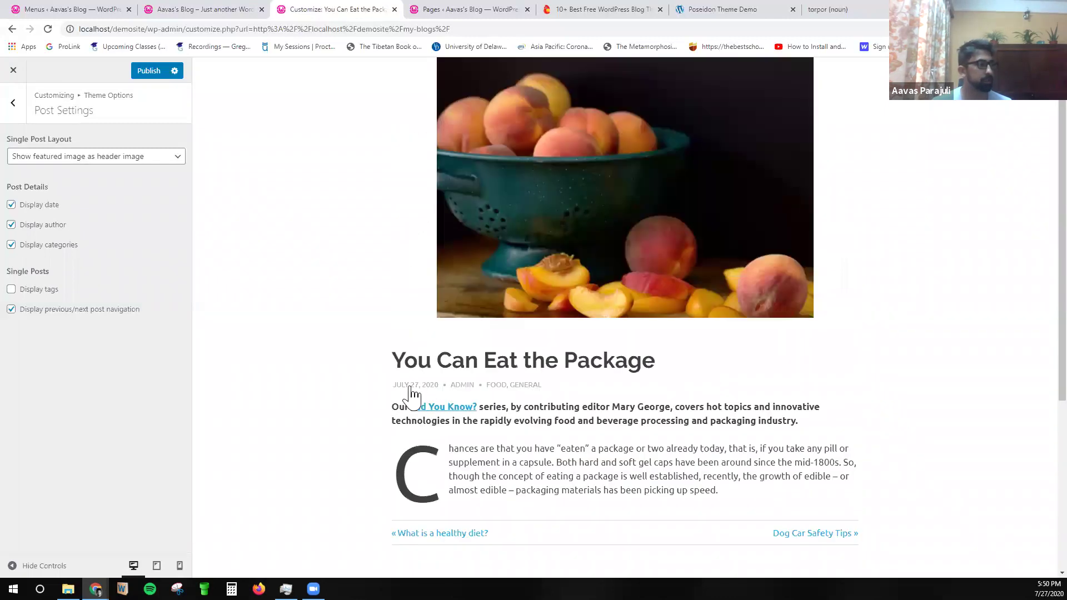
Turn off the display of date, author and categories in the post details.
left_click(11, 205)
left_click(11, 225)
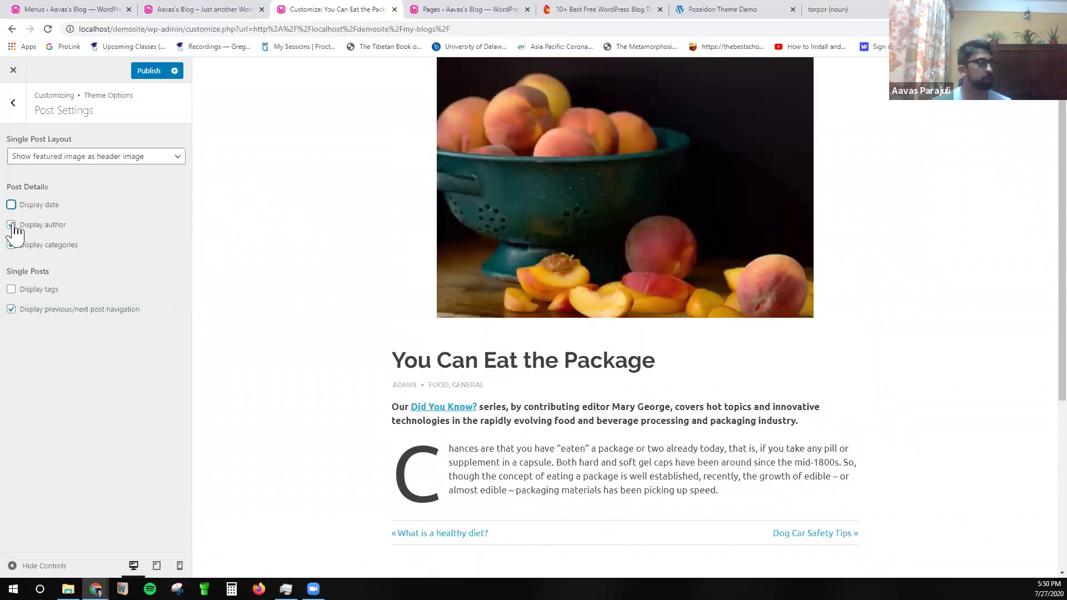
left_click(11, 248)
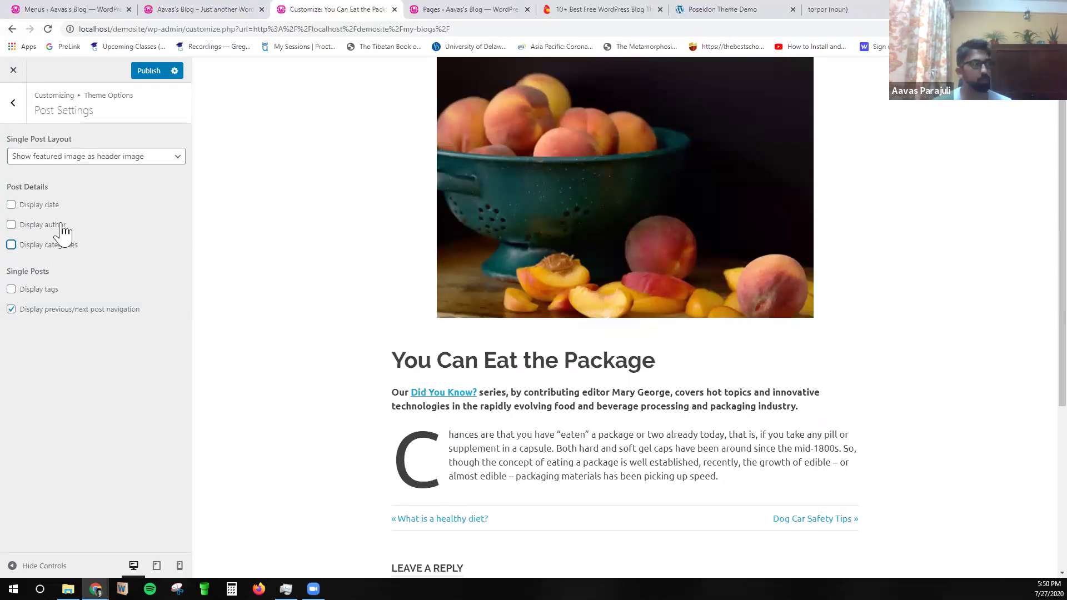
Turn the display of date, author and categories back on in the post details.
left_click(11, 204)
left_click(11, 224)
left_click(11, 246)
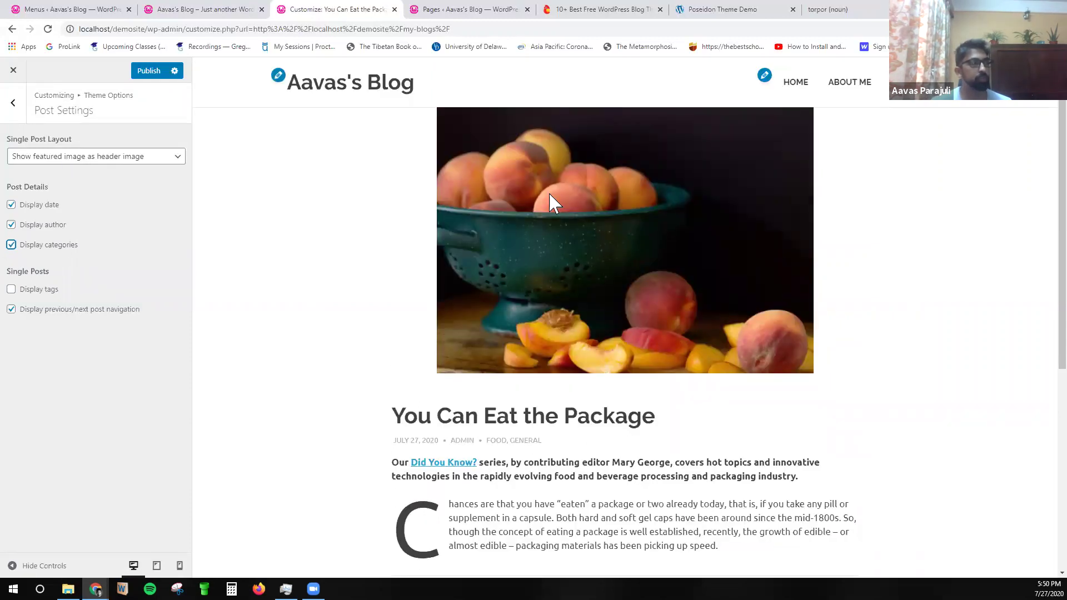
Try the single post layouts "Show featured image above content" and "Hide featured image" in the preview.
left_click(134, 156)
left_click(53, 182)
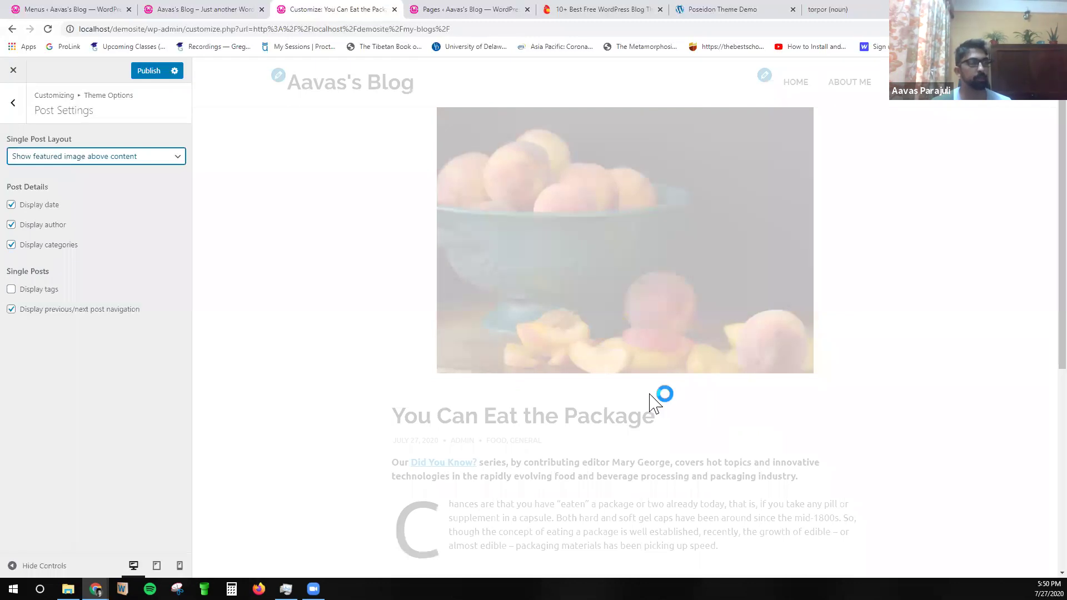
left_click(66, 157)
left_click(55, 193)
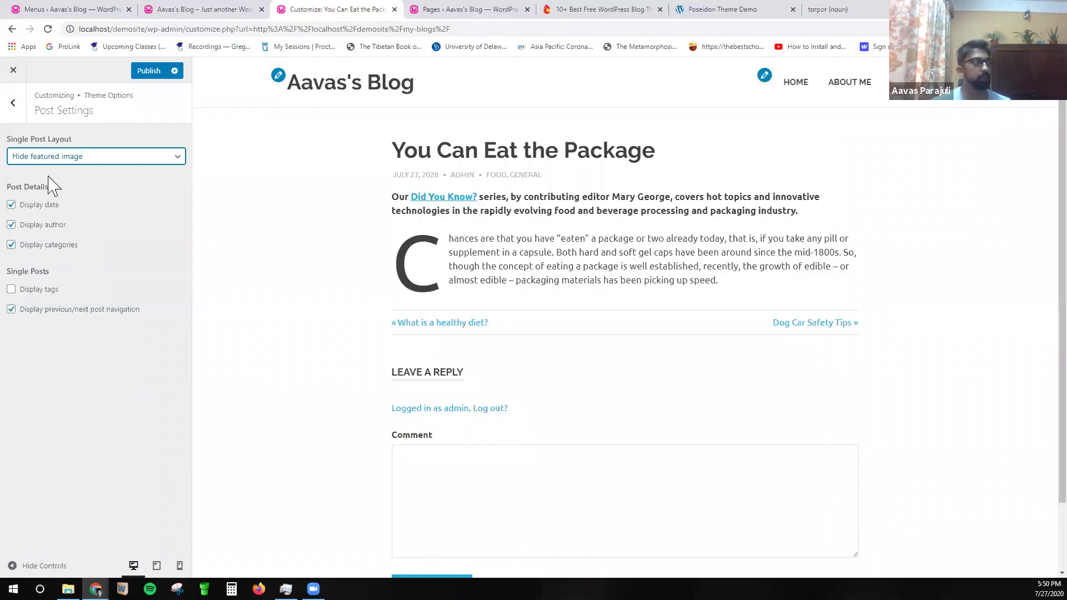
Set the single post layout to "Show featured image as header image" and publish the customizer settings.
left_click(49, 158)
left_click(51, 171)
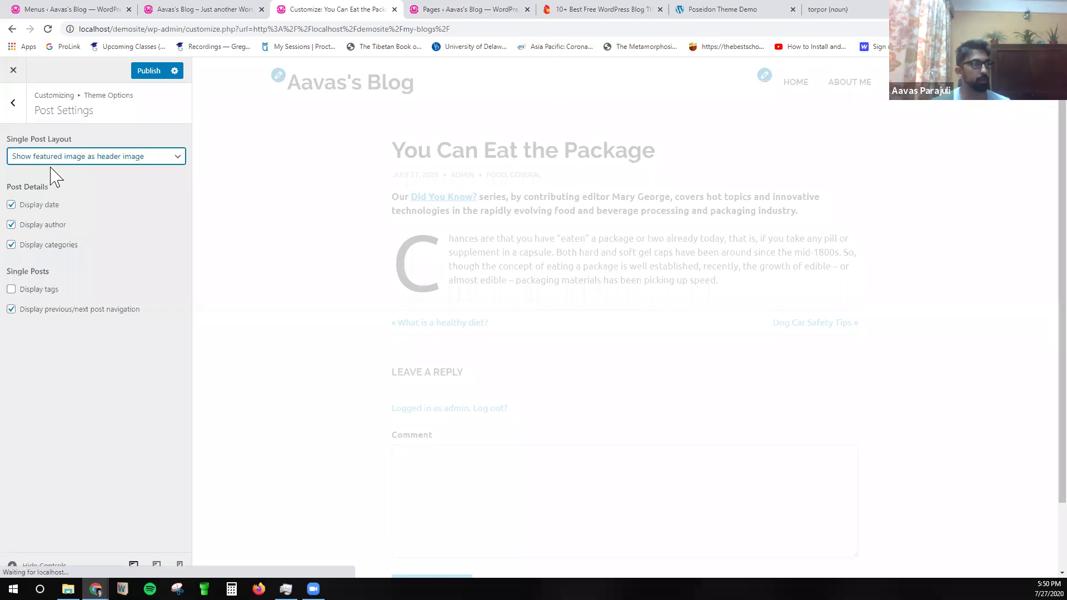
left_click(13, 104)
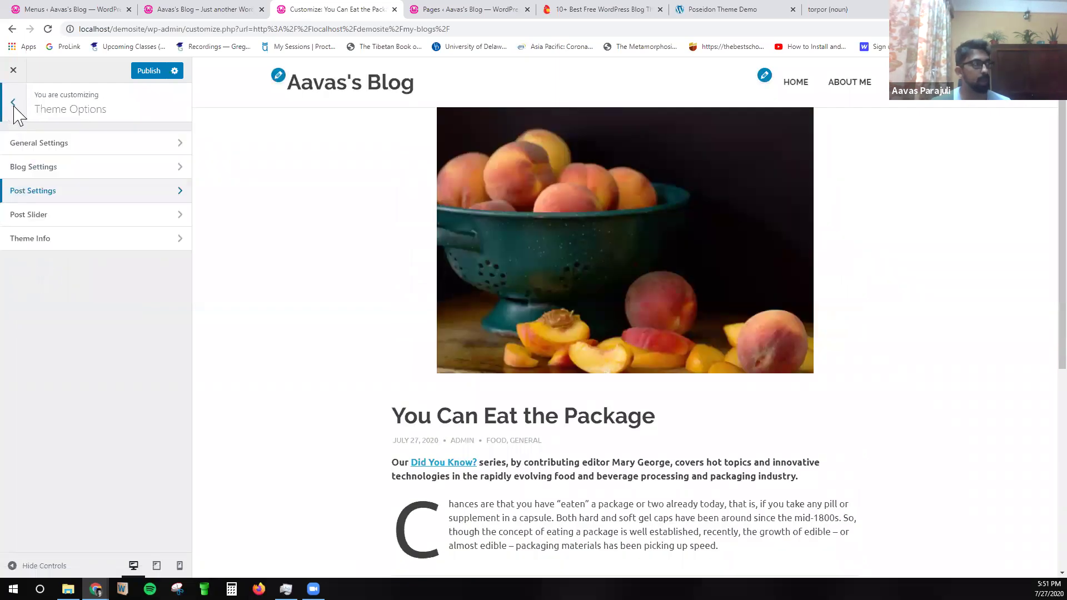
left_click(150, 71)
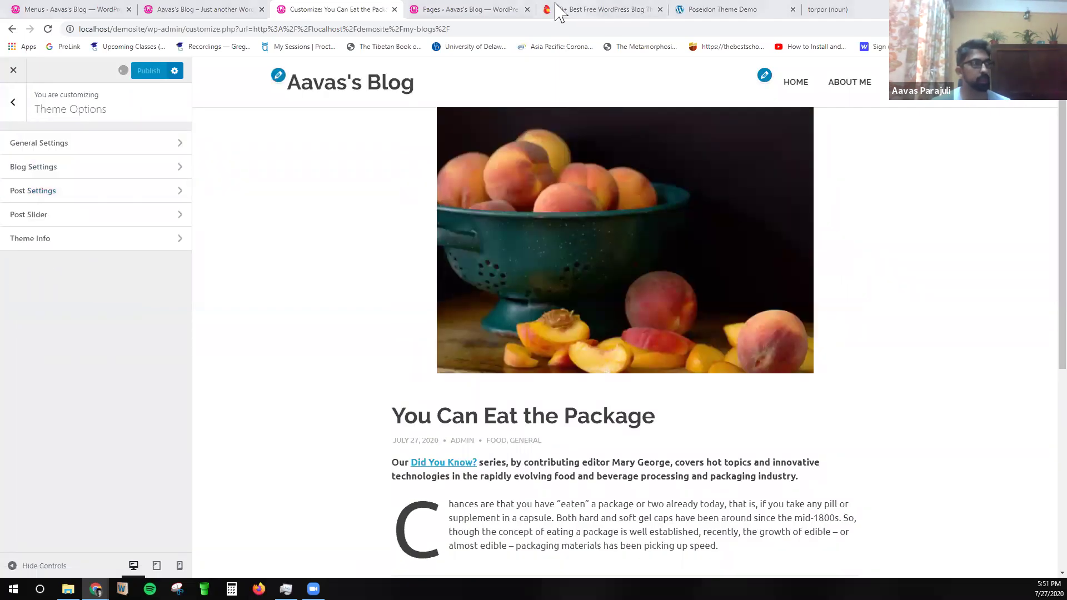
On the Poseidon demo site, examine the "Easy to use Theme Options" post's layout and sidebar, and open the "Responsive Layout" post.
left_click(723, 10)
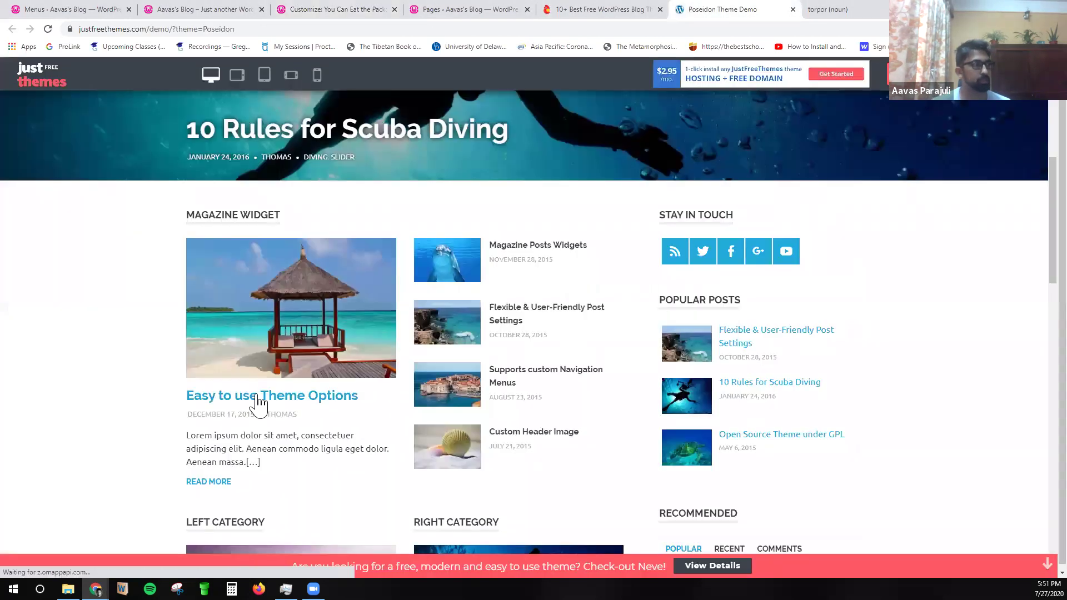
left_click(258, 398)
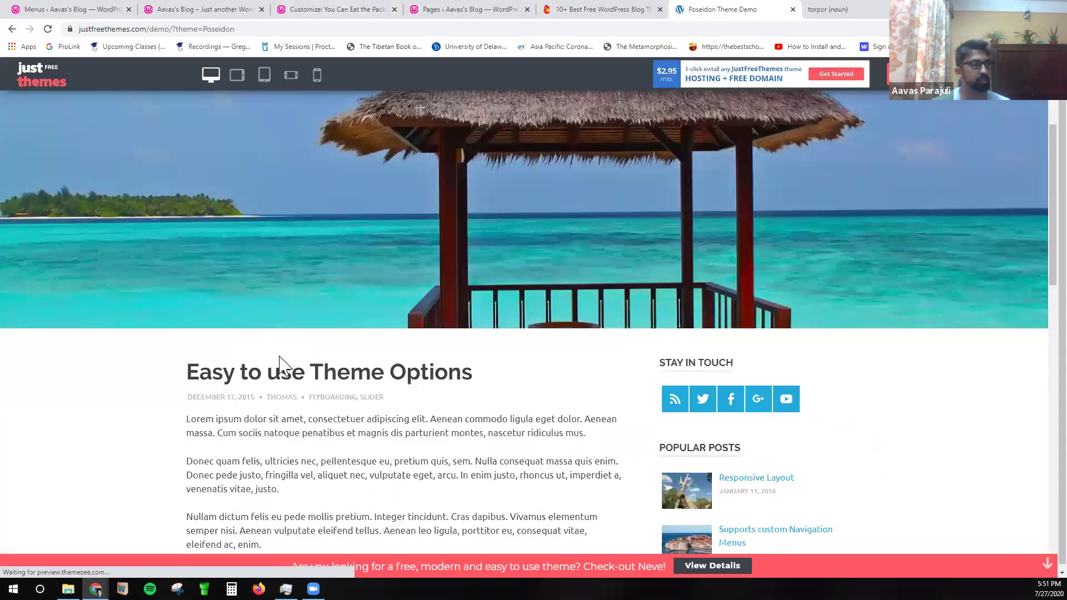
scroll(352, 327, "down", 15)
scroll(408, 403, "down", 4)
scroll(405, 439, "up", 20)
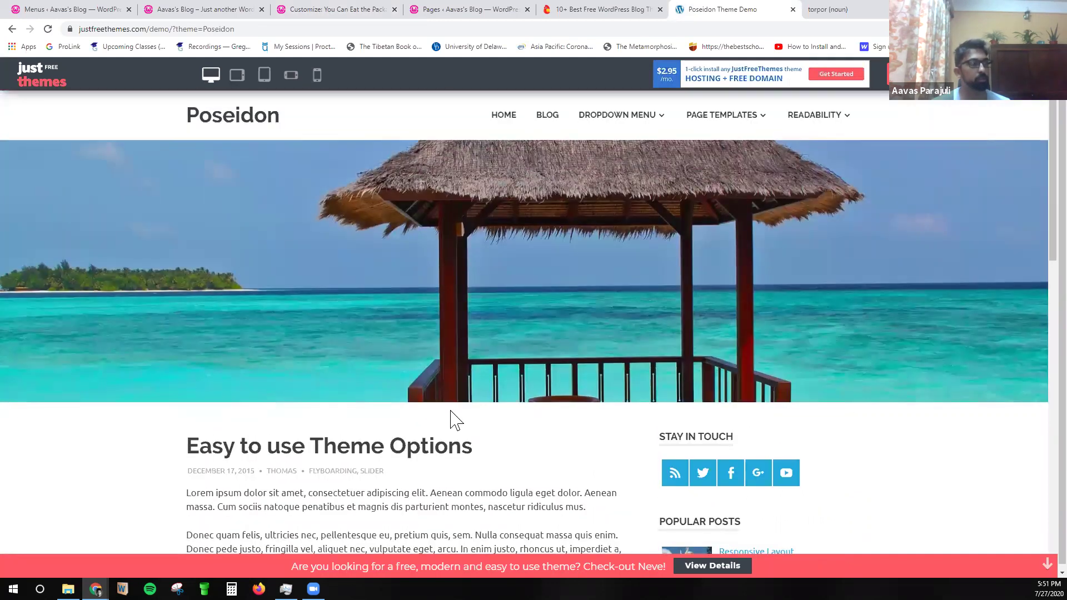
scroll(452, 417, "down", 4)
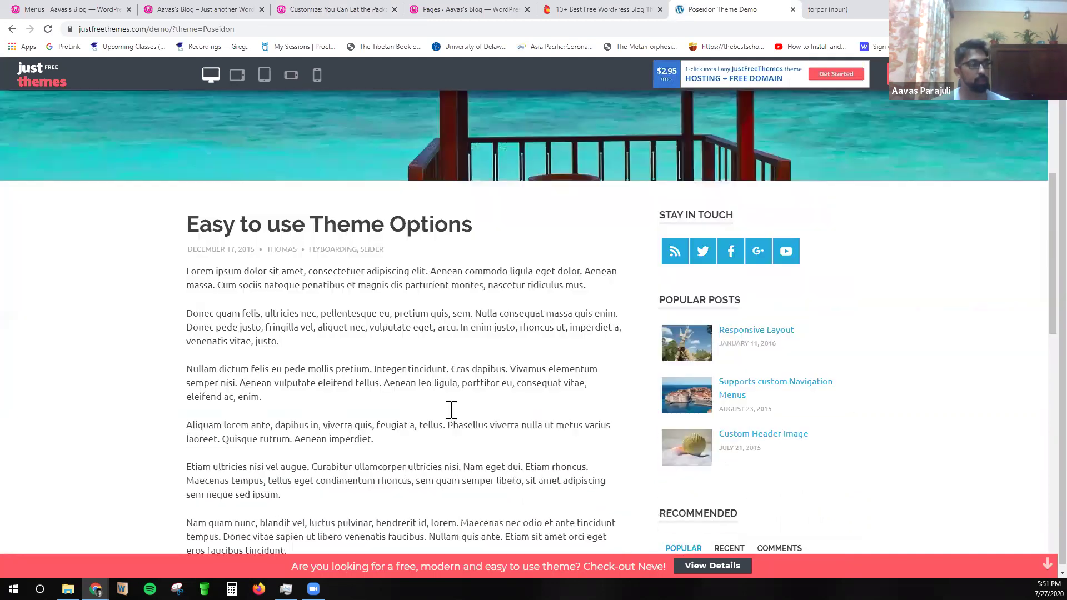
left_click(739, 334)
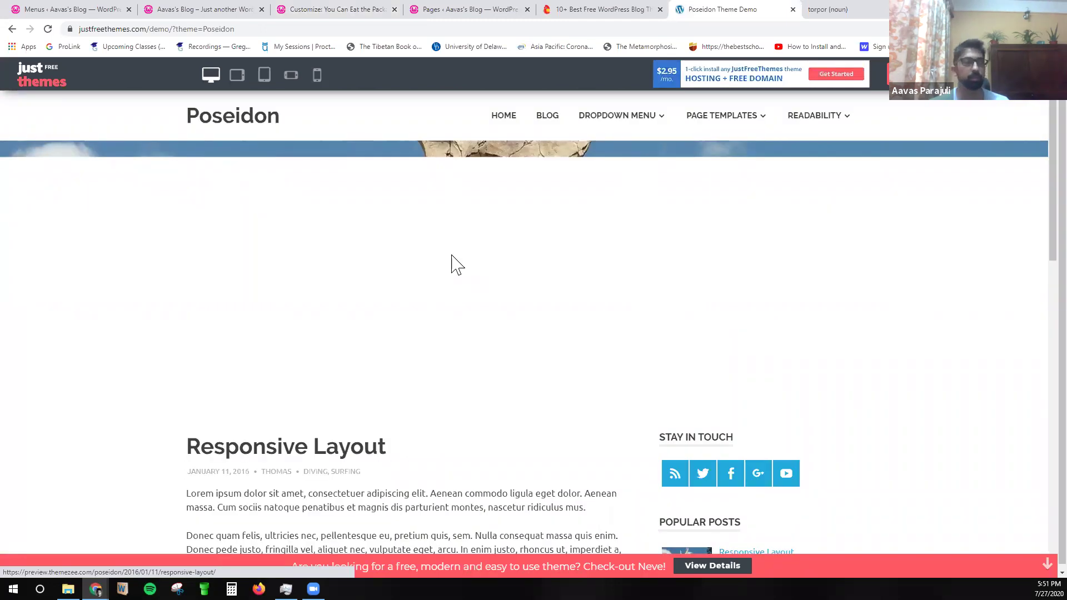
Examine the "Responsive Layout" demo post from its text and tags back up to its header image.
scroll(434, 285, "down", 7)
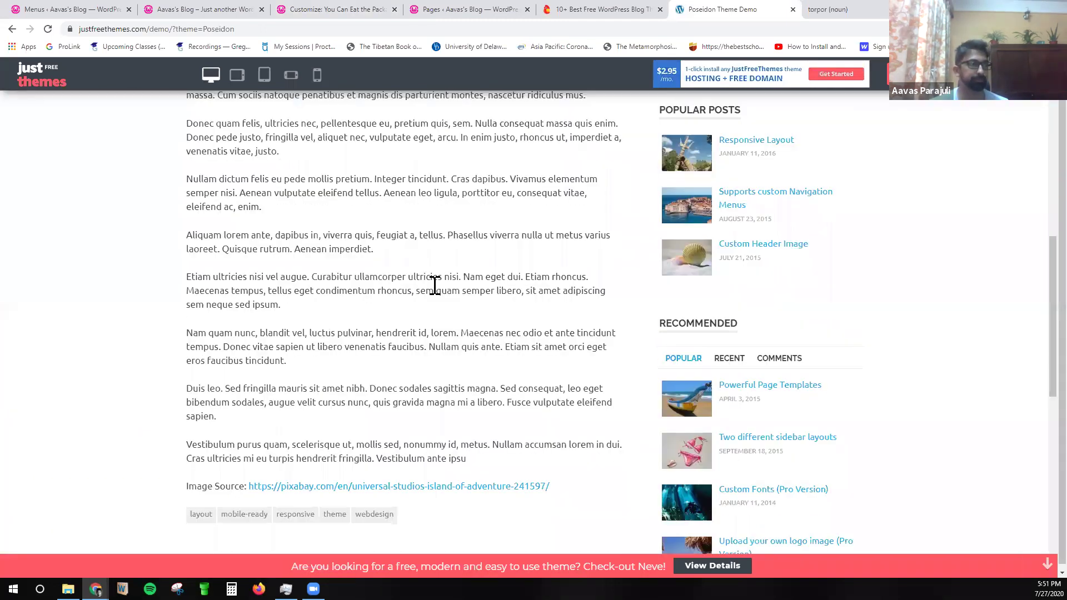
scroll(435, 285, "down", 7)
scroll(425, 345, "up", 15)
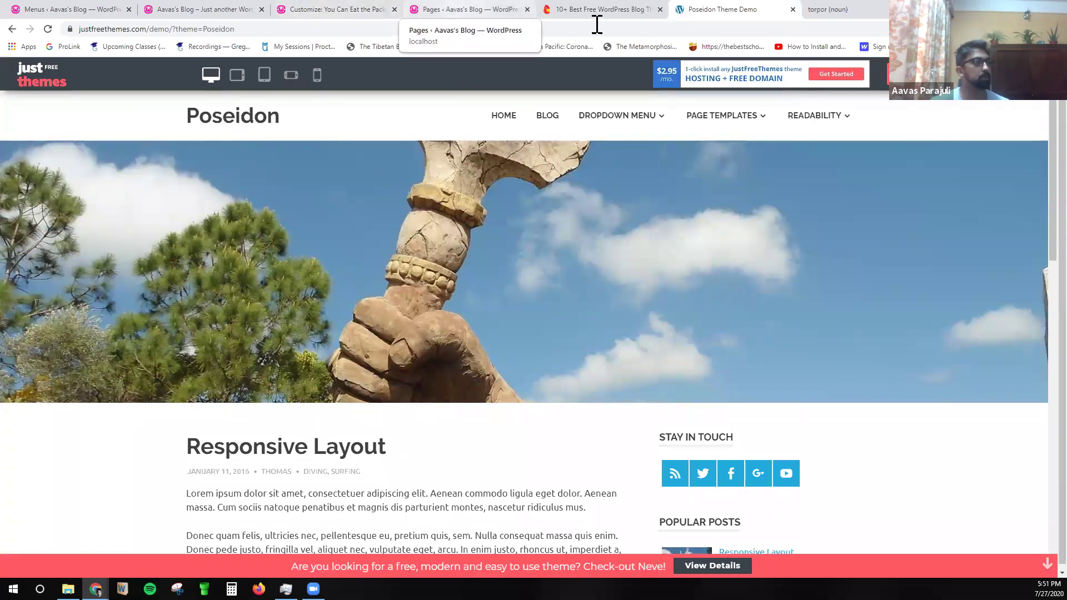
Back on the local blog, view the About Me page and open the post "Why Dogs and Humans Love Each Other More Than Anyone Else".
key("ctrl+2")
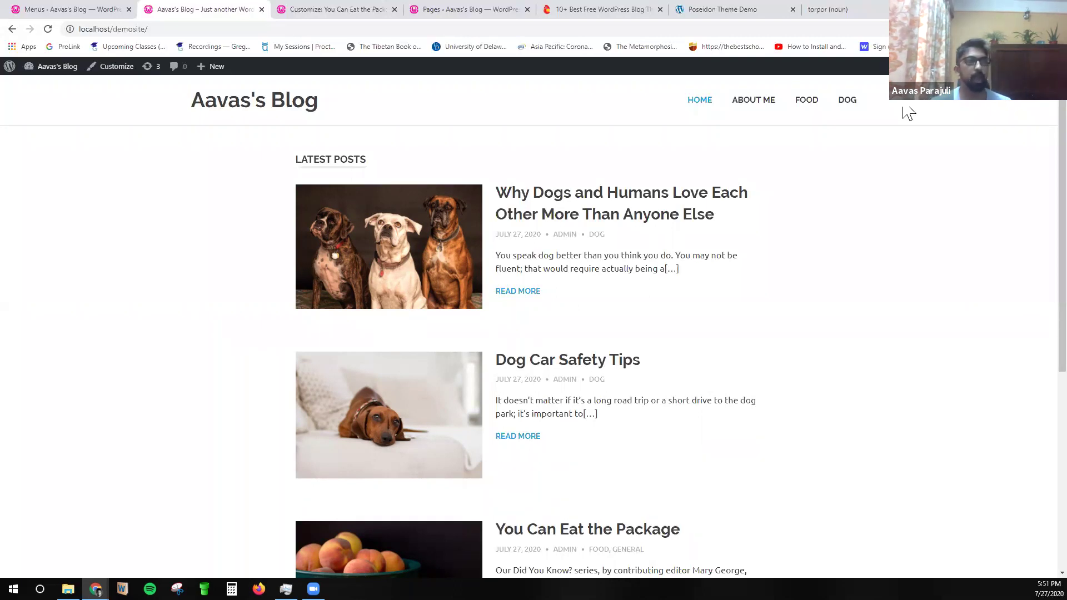
left_click(753, 100)
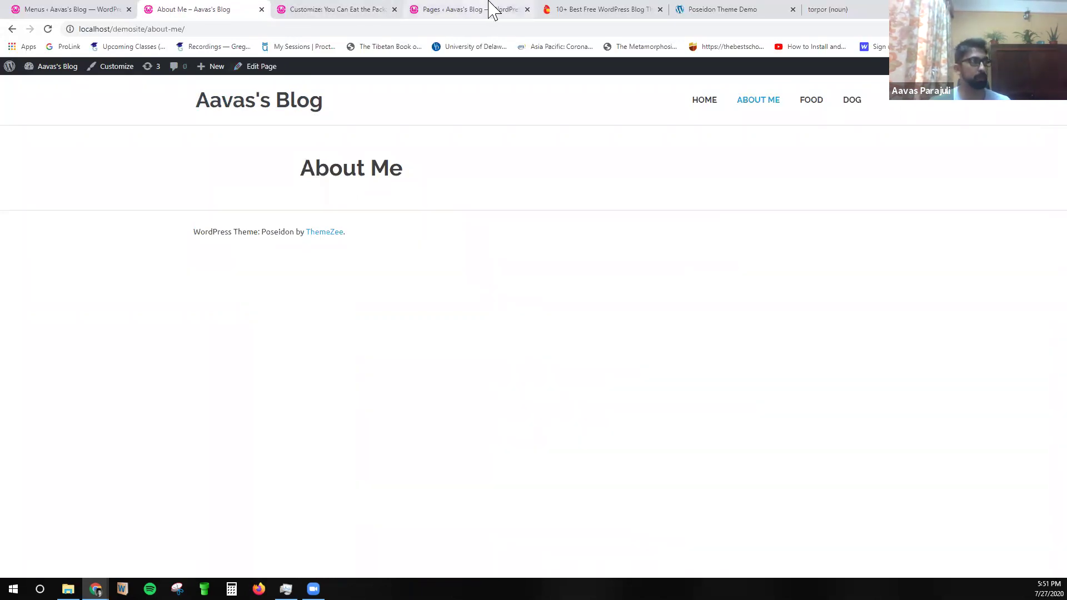
left_click(460, 9)
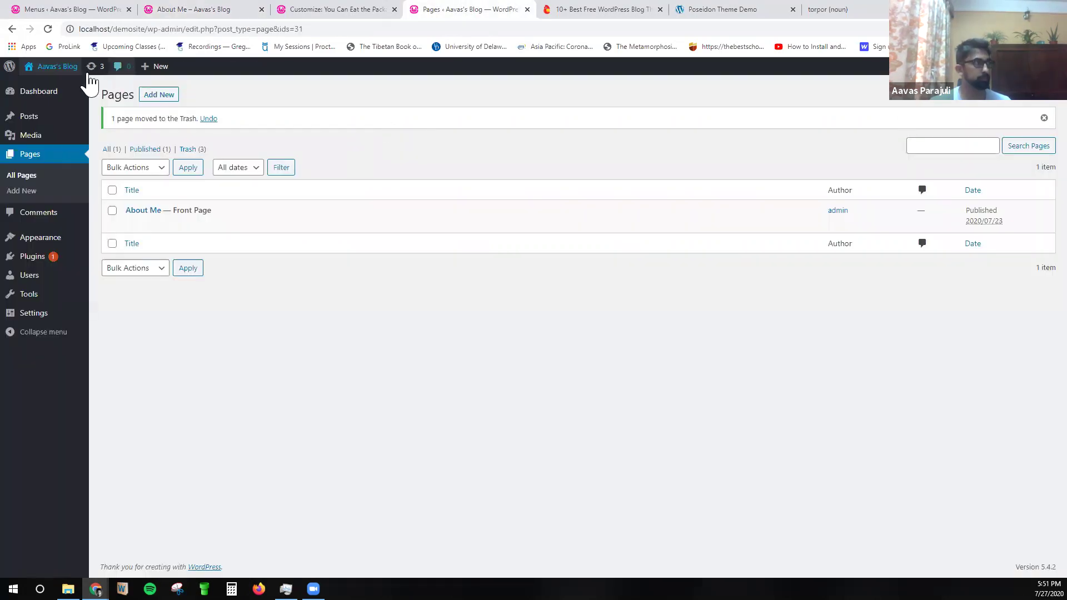
left_click(59, 73)
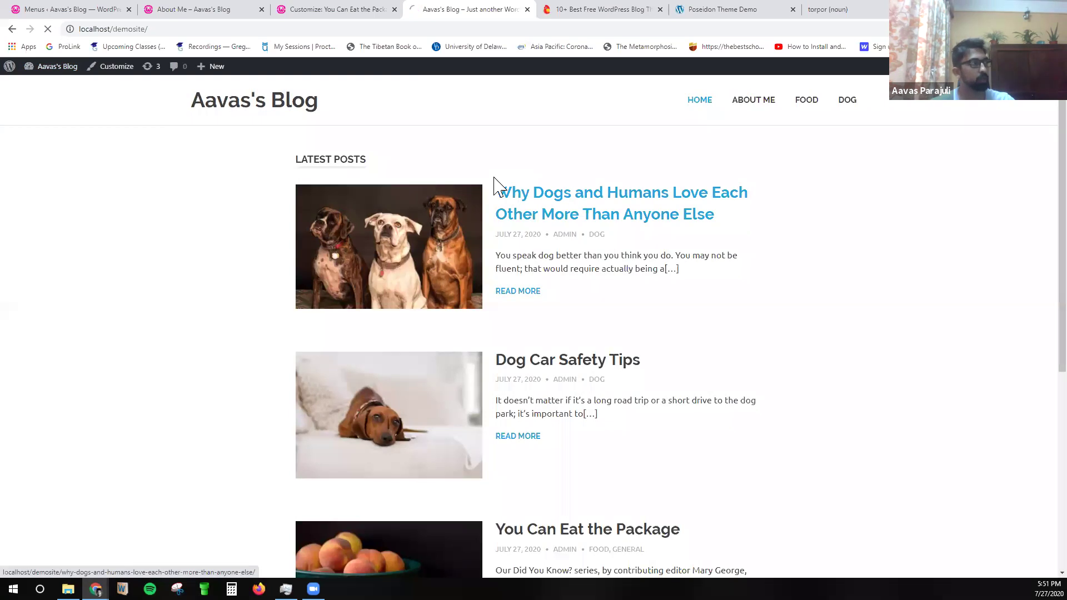
left_click(497, 186)
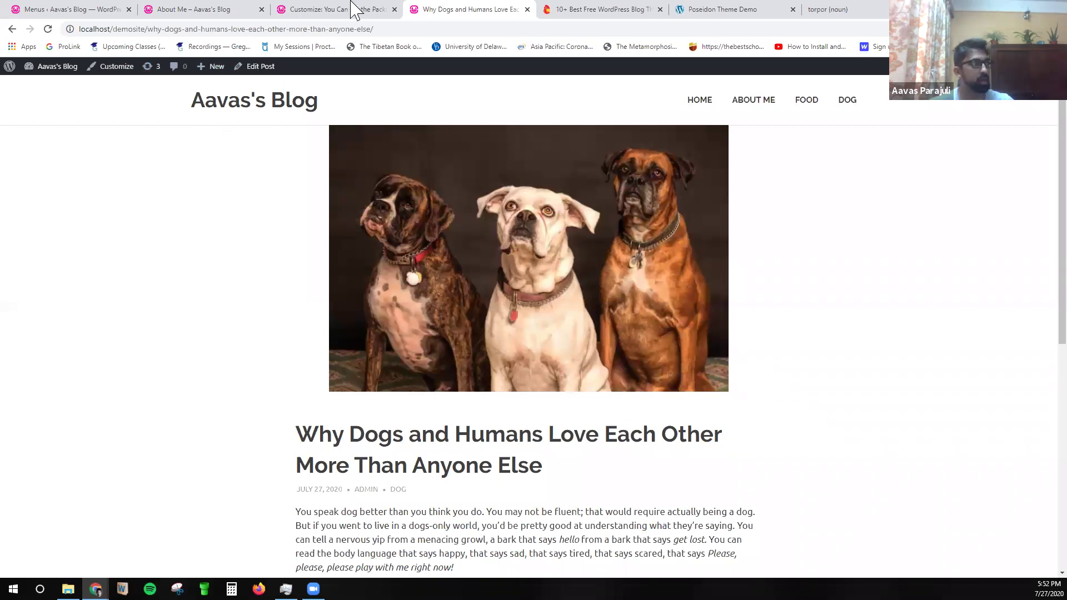
Open the quick edit form of the About Me page from the page list and examine its slug and parent settings.
left_click(42, 89)
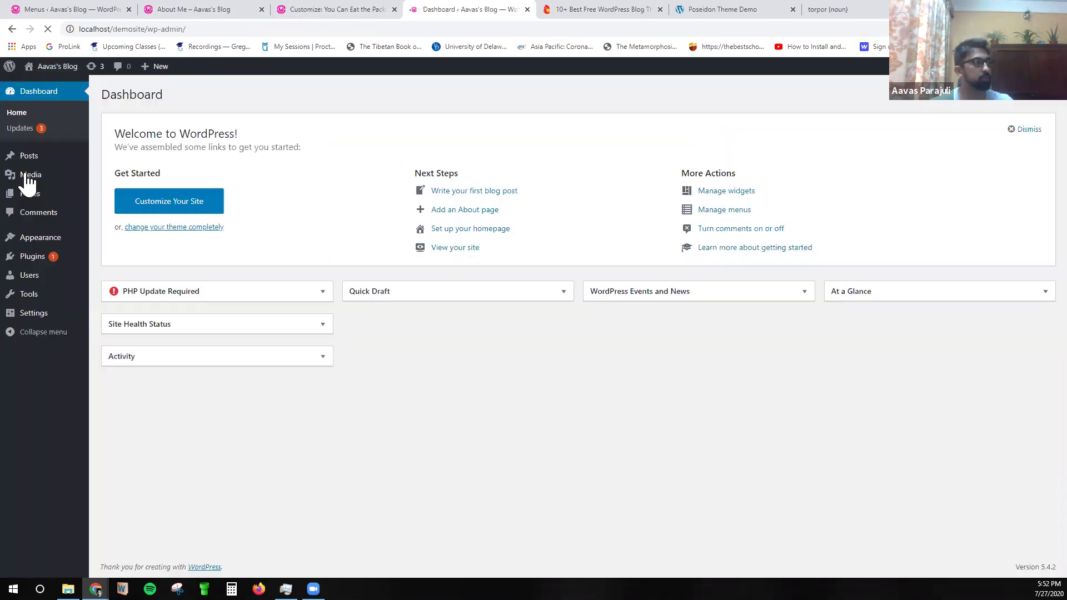
mouse_move(30, 195)
left_click(111, 196)
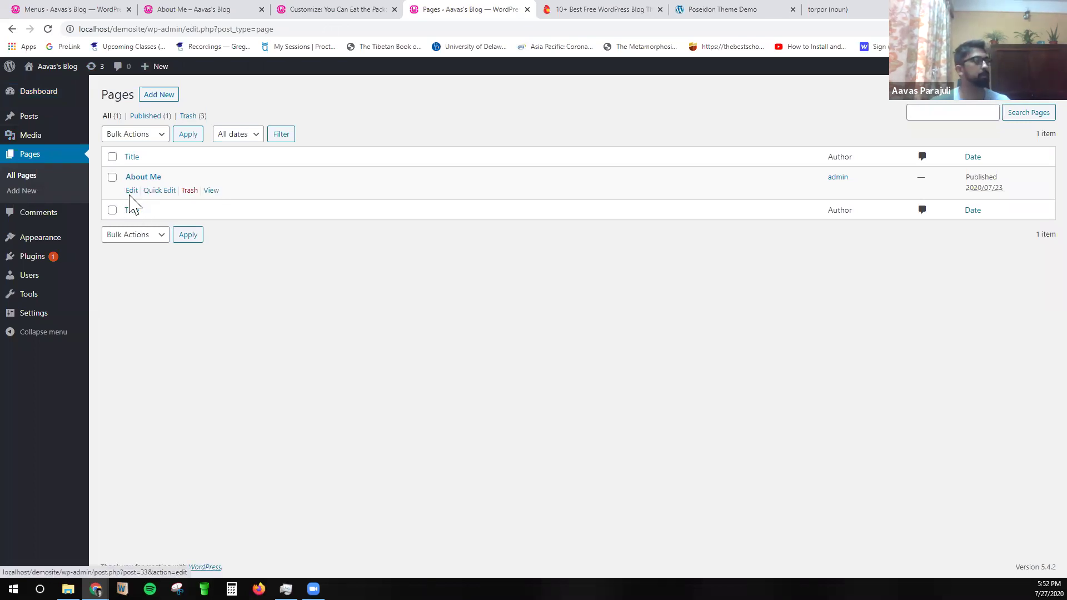
left_click(160, 191)
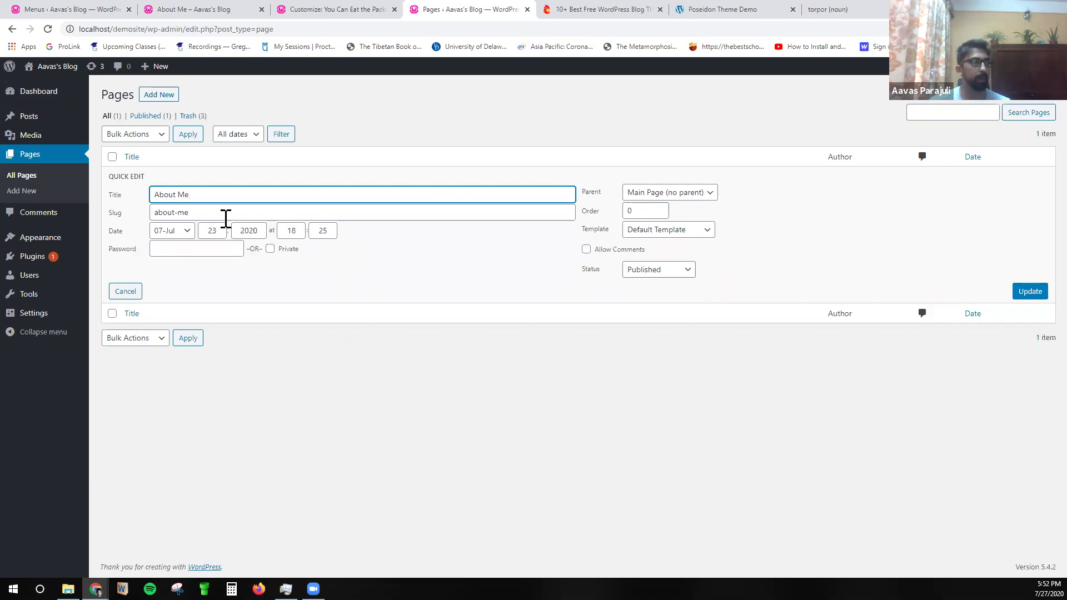
left_click(207, 213)
double_click(207, 213)
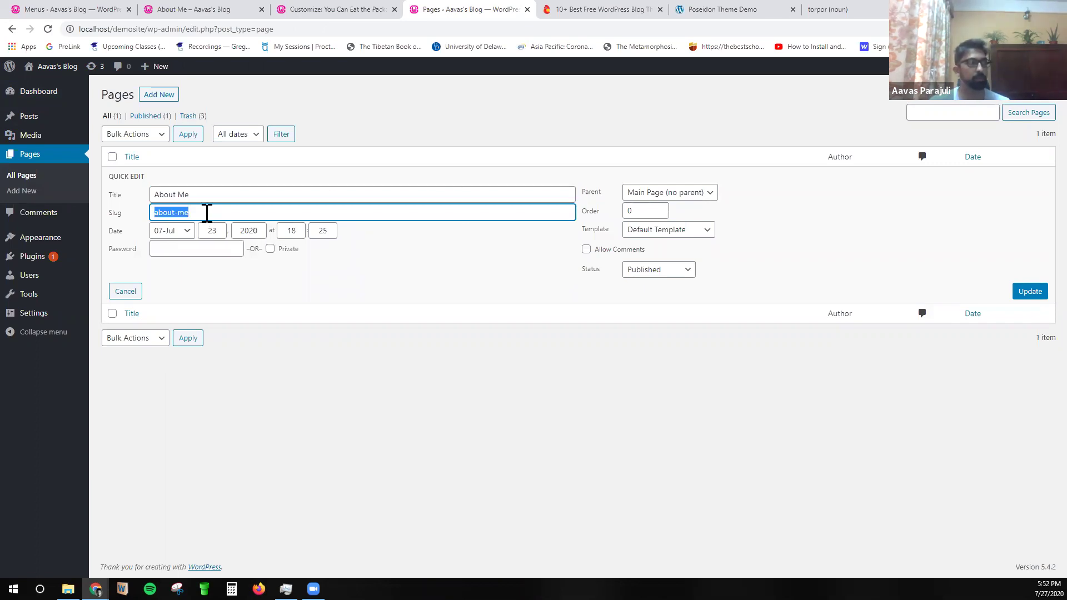
left_click(182, 212)
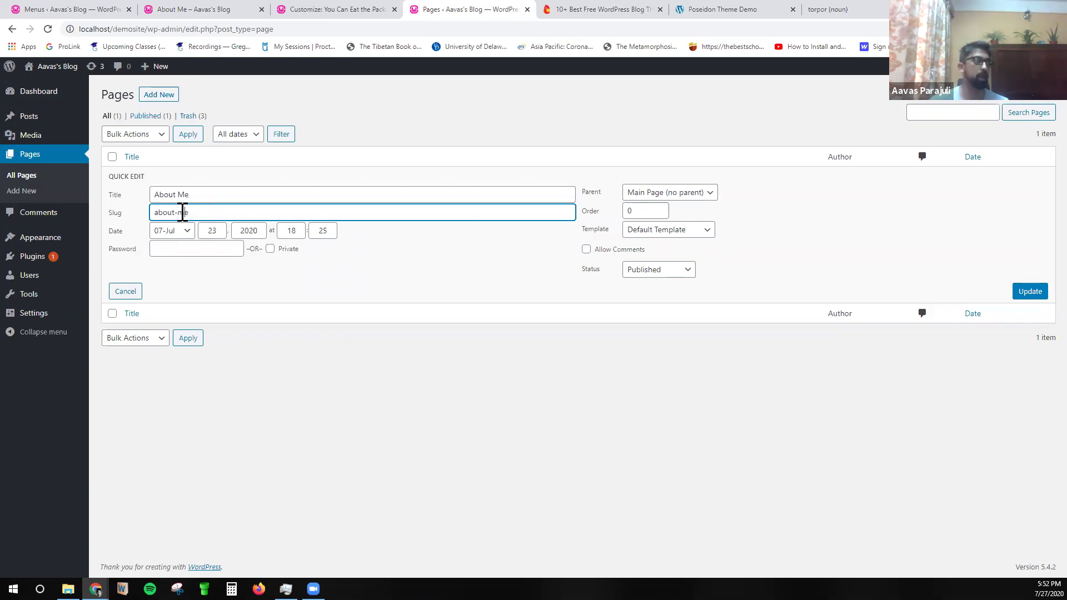
left_click(672, 195)
left_click(736, 219)
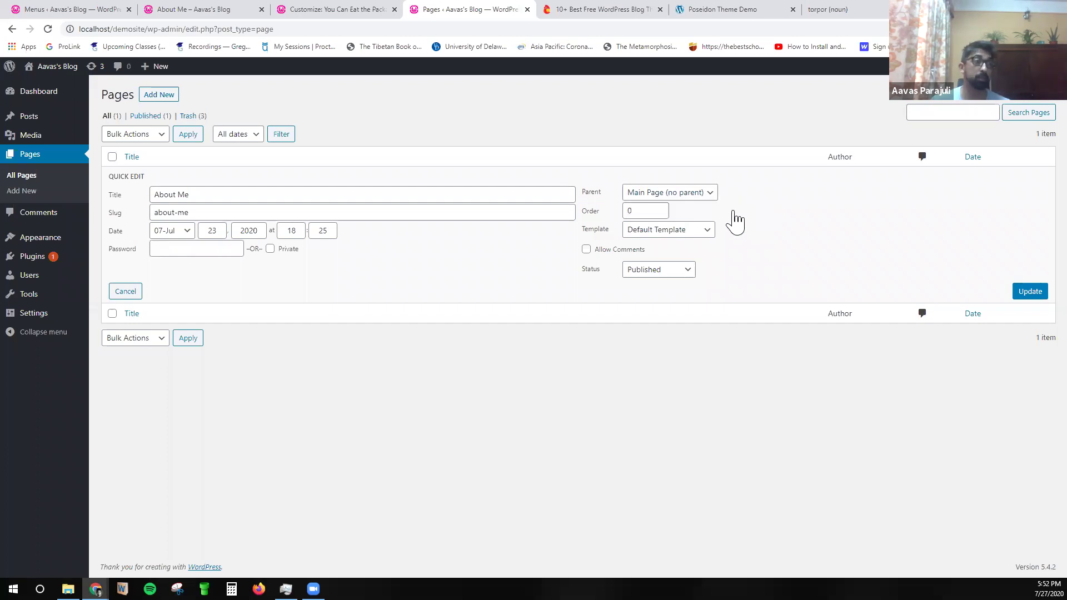
Try the Magazine Homepage template for the About Me page and look through the other available templates.
left_click(682, 233)
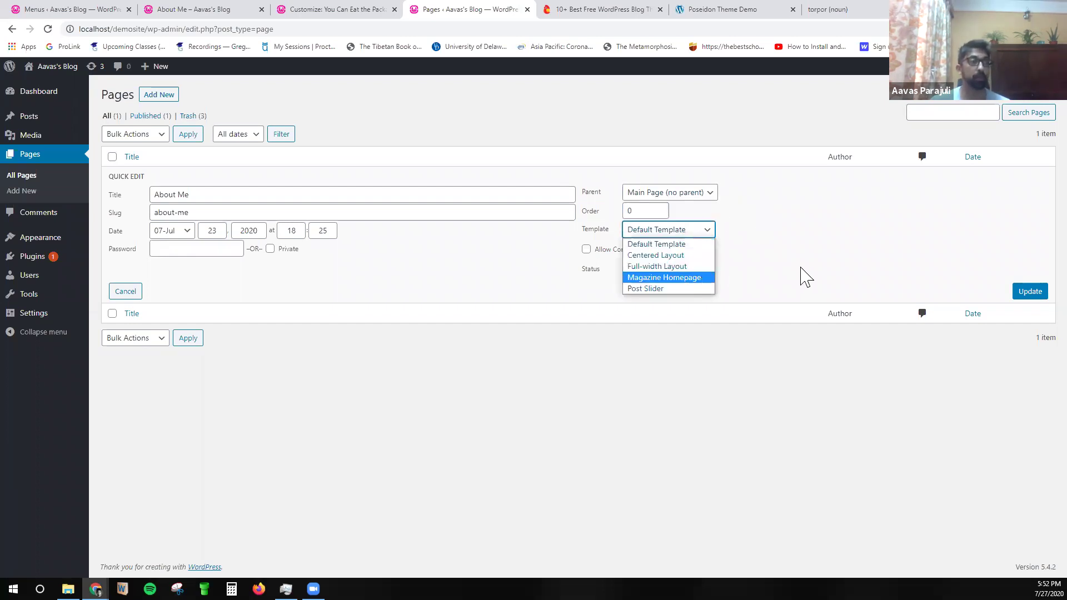
left_click(652, 277)
left_click(676, 233)
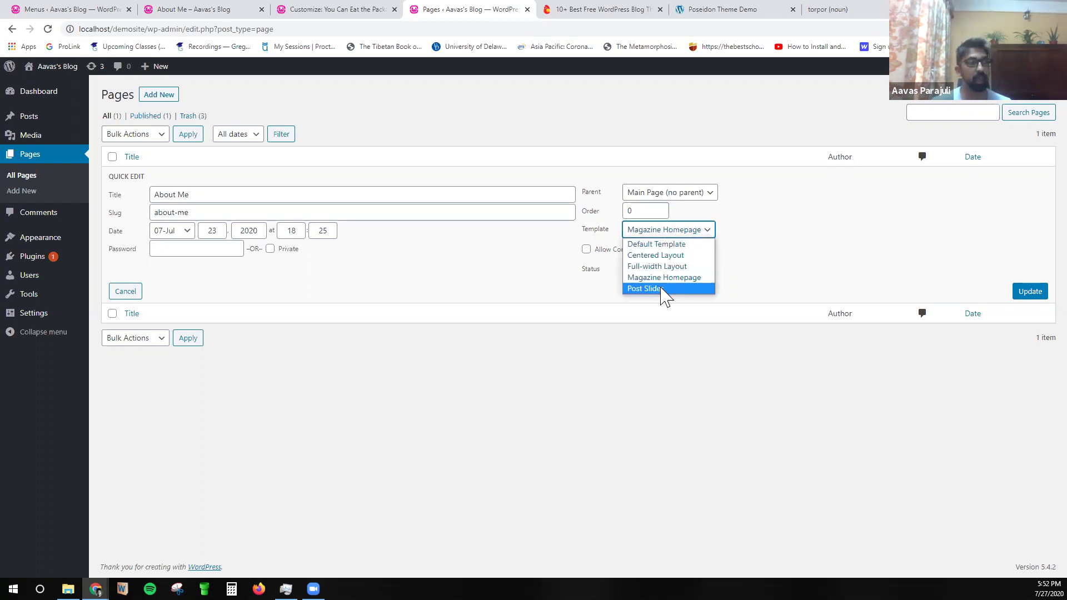
left_click(778, 253)
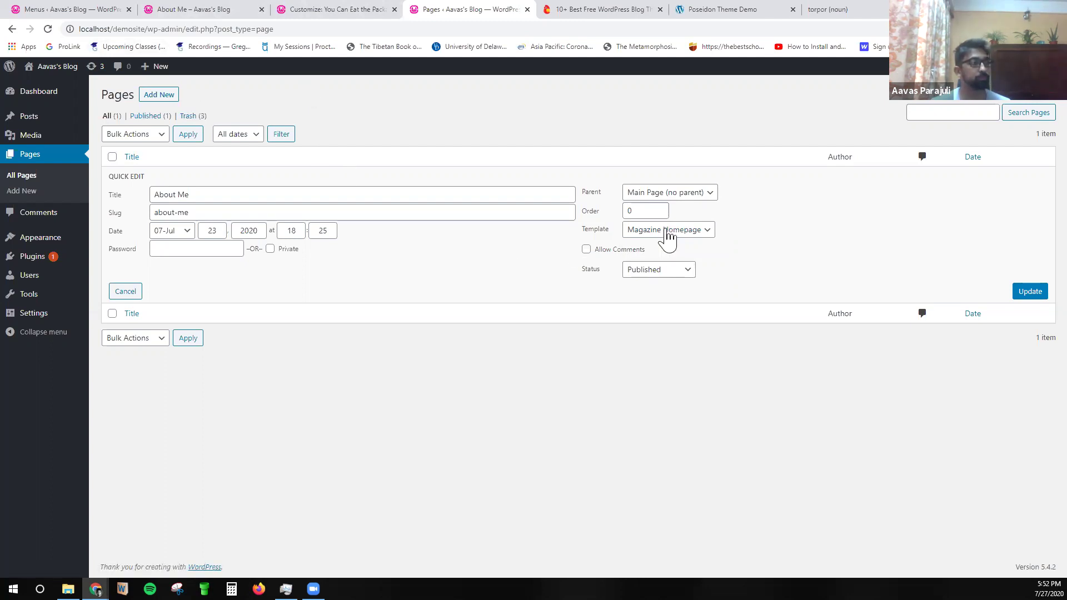
Set the About Me page's template to Default Template and update the page.
left_click(641, 232)
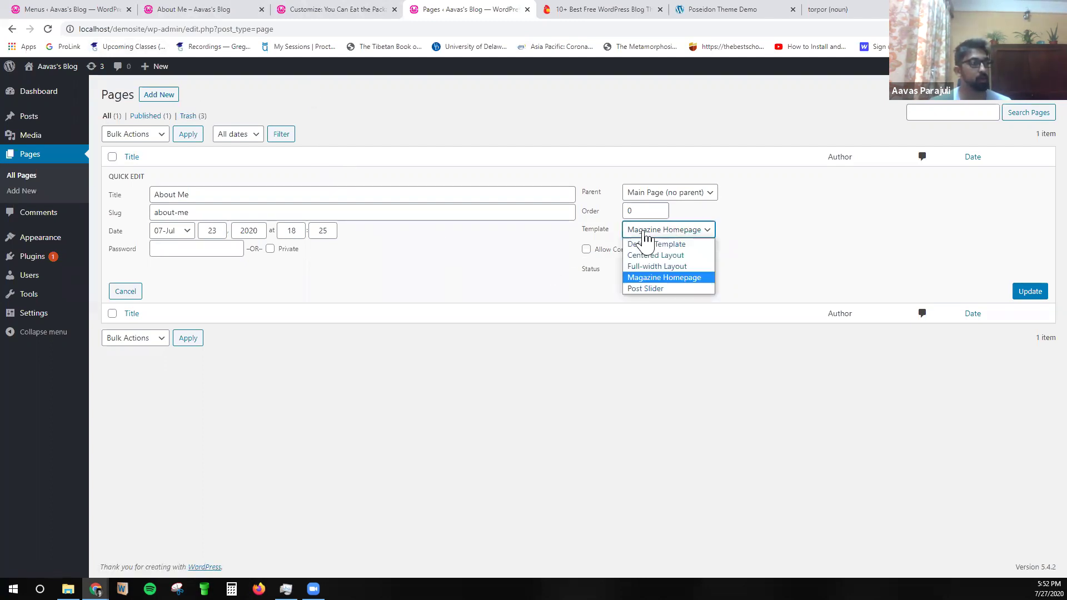
left_click(659, 245)
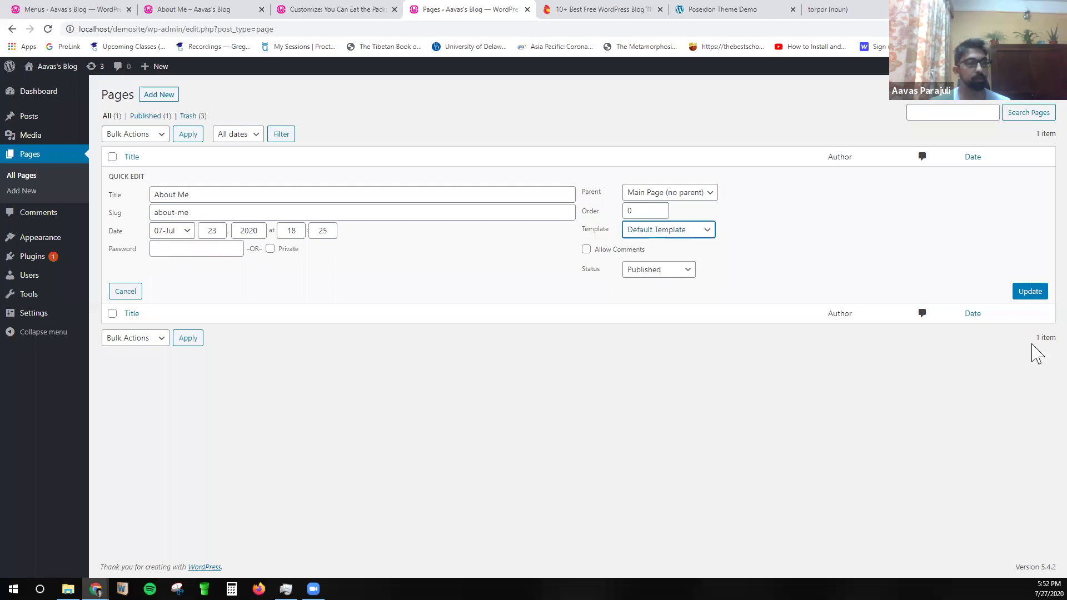
left_click(1031, 292)
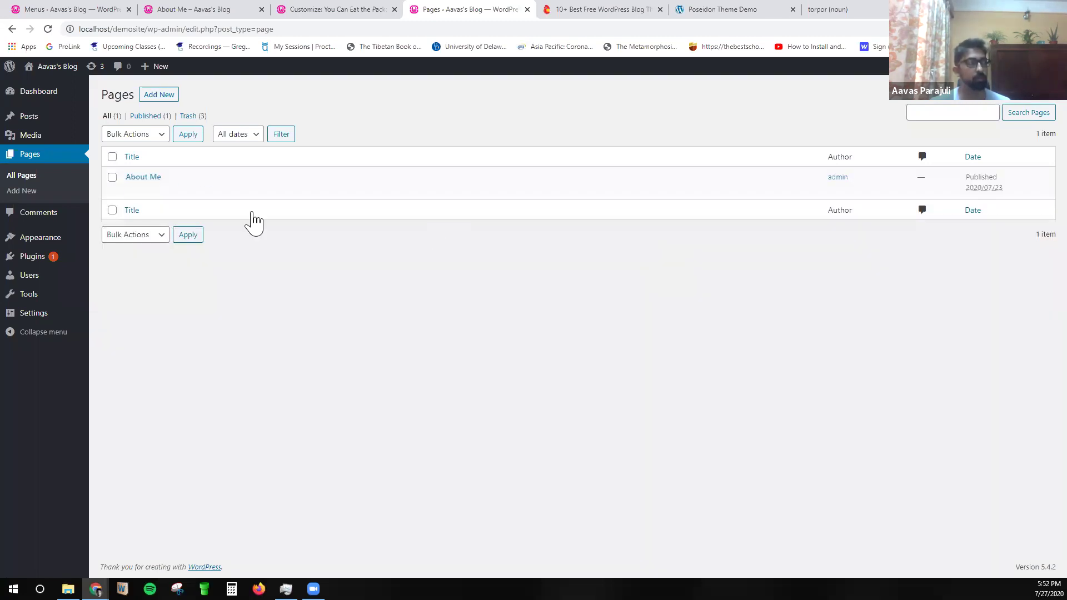
Open the About Me page in the block editor and view the most used blocks available for its empty paragraph.
left_click(129, 192)
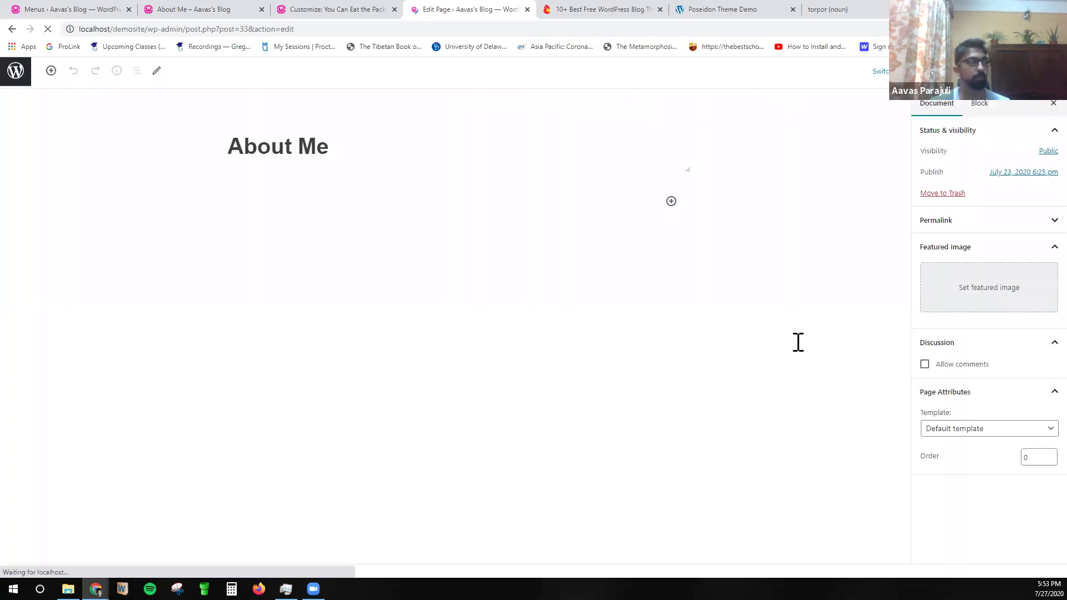
left_click(348, 200)
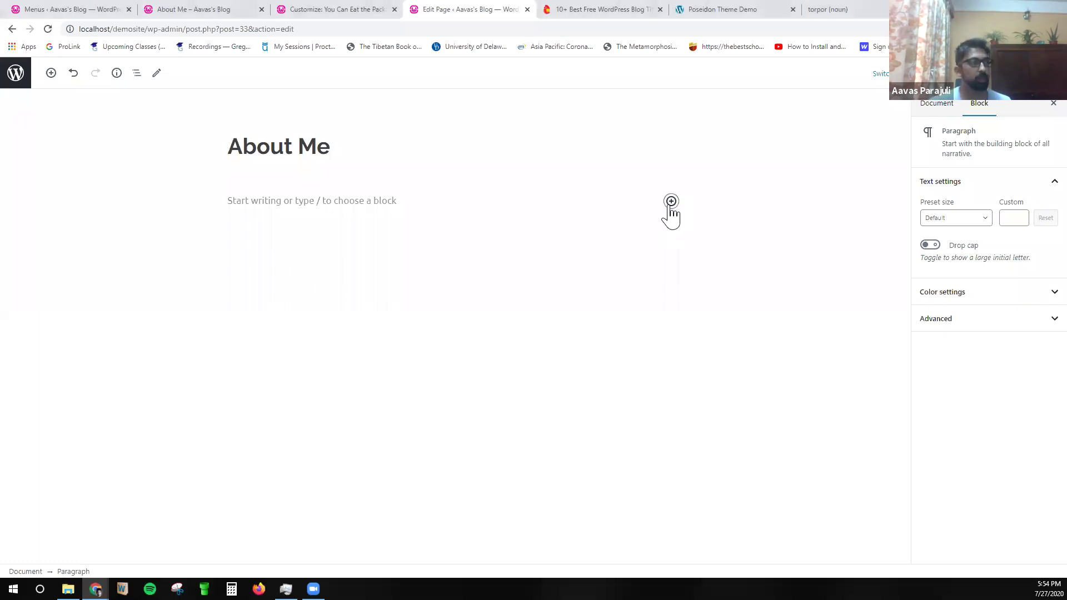
left_click(671, 202)
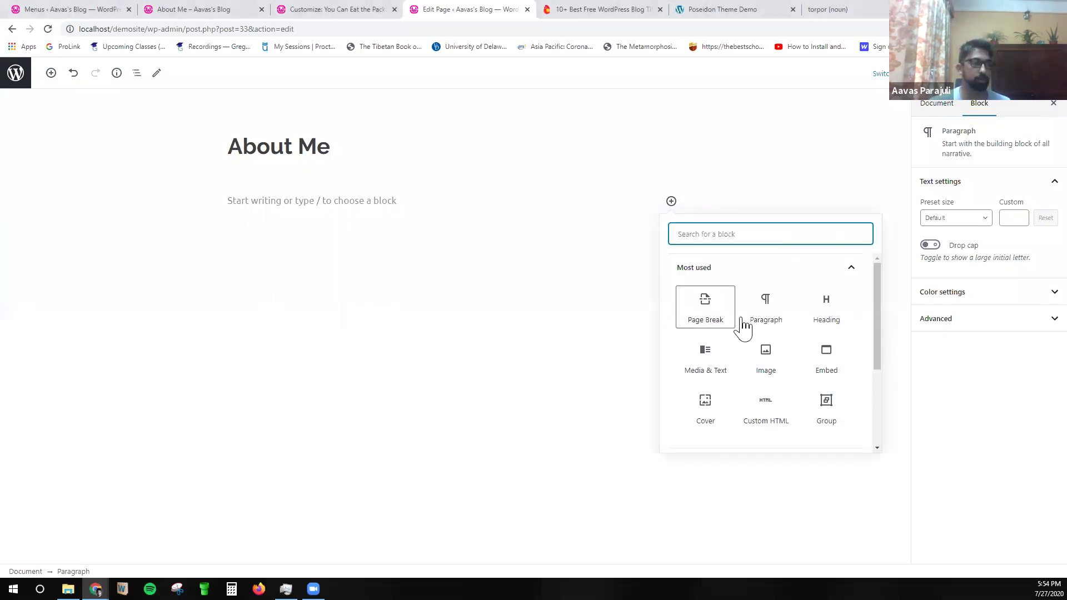
left_click(671, 201)
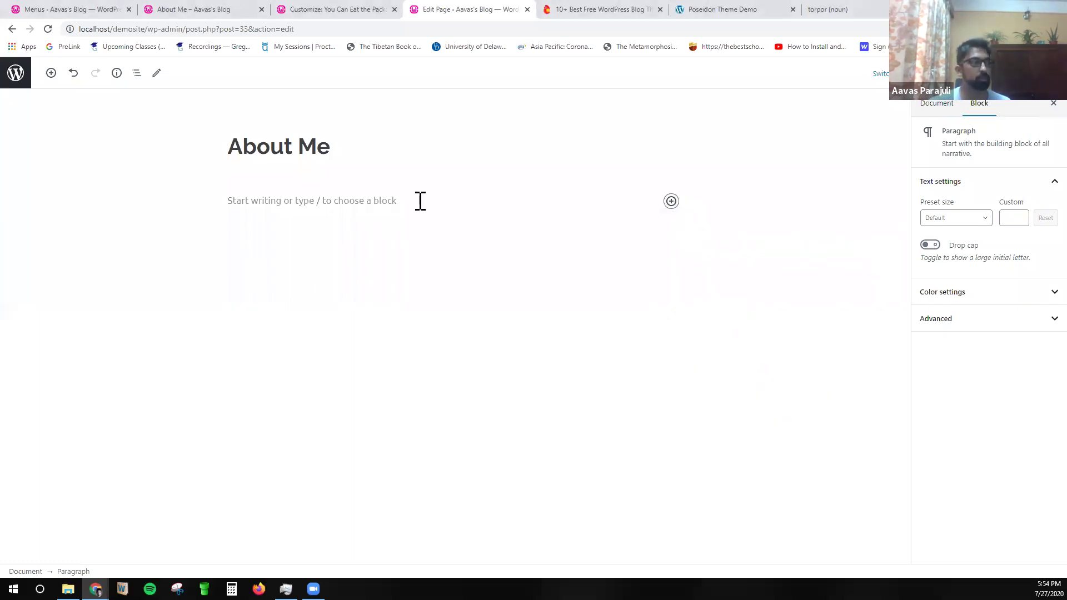
Try entering the sample text "sdfgsdfgsd" in the About Me page's paragraph block and delete it again.
left_click(406, 208)
type("sdfgsdfgsd")
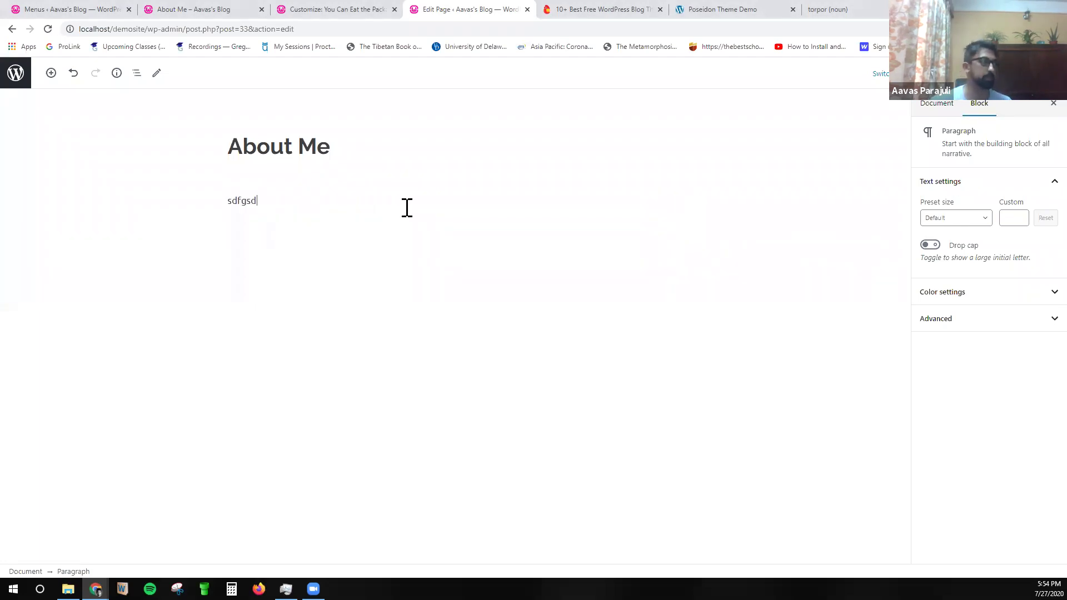
key("ctrl+a")
left_click(266, 225)
double_click(253, 201)
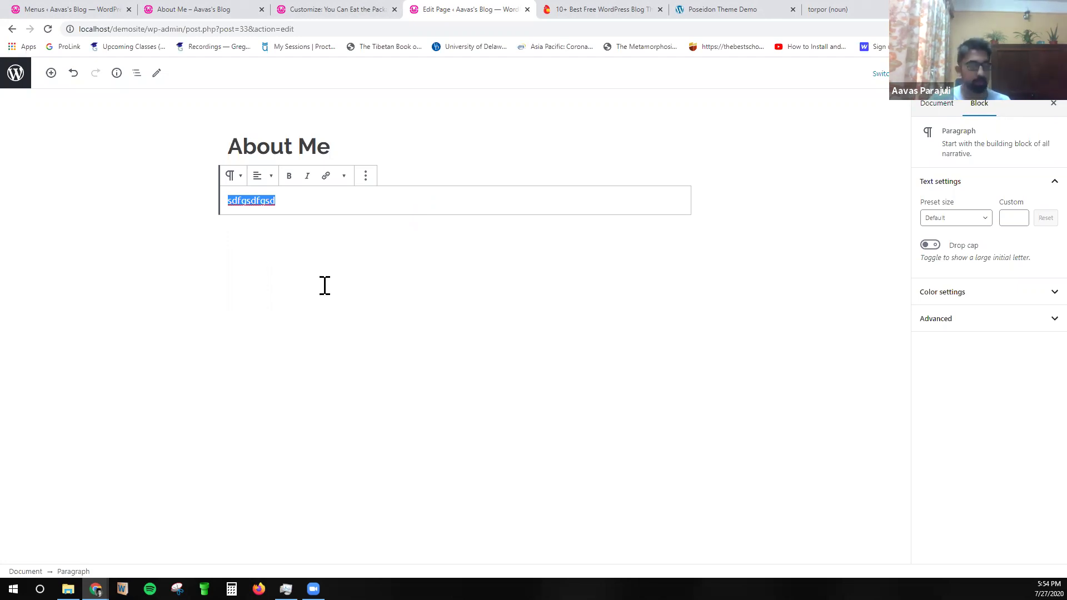
key("BackSpace")
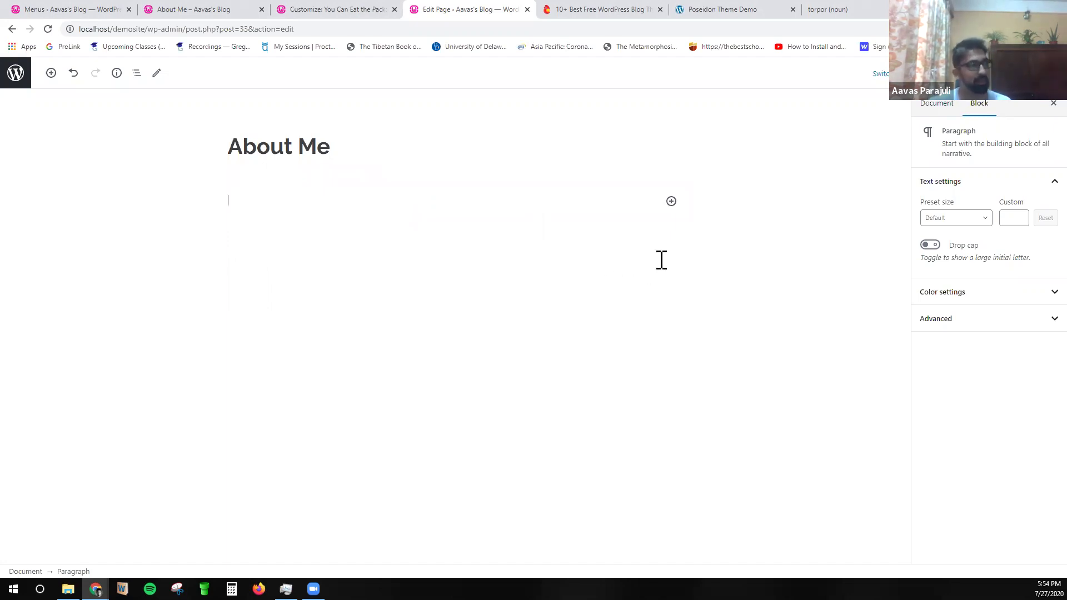
Try a Media & Text block from the most used blocks on the About Me page and delete it again.
left_click(671, 201)
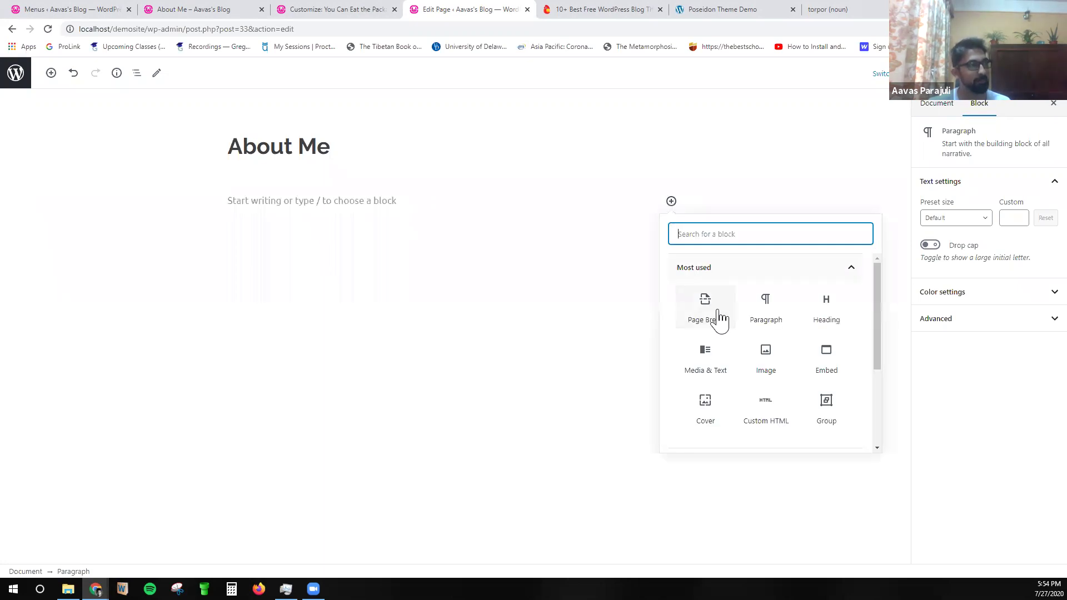
left_click(705, 357)
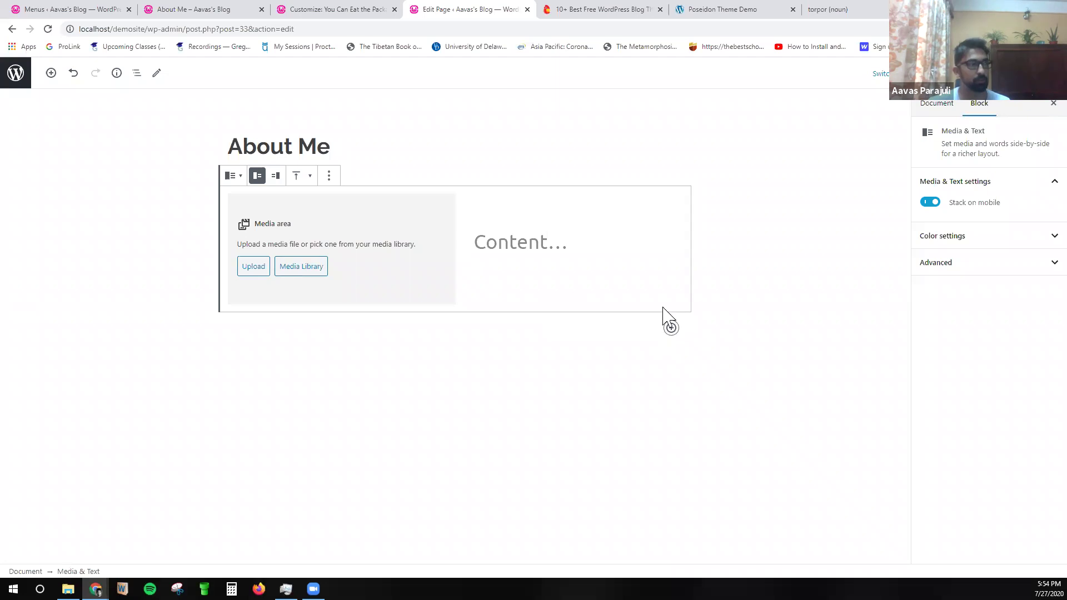
left_click(210, 231)
left_click(233, 224)
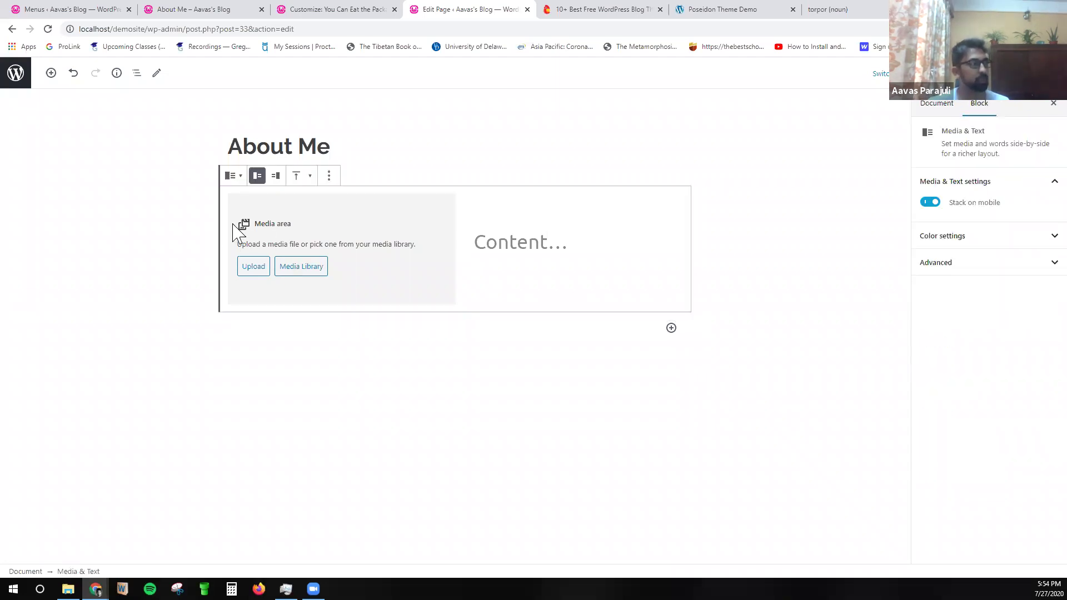
key("Delete")
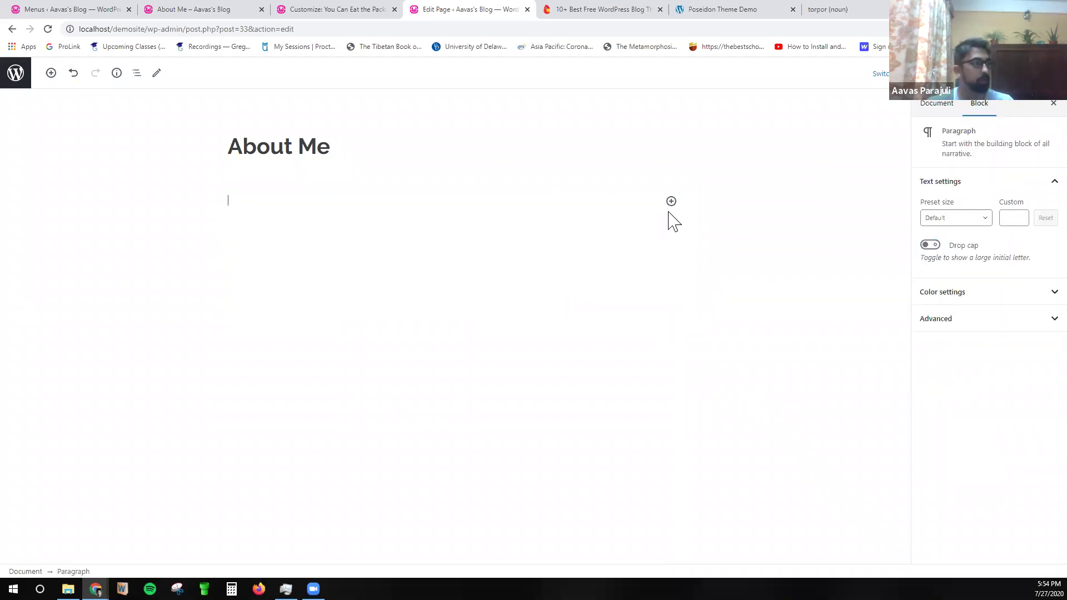
Insert a Media & Text block from the layout elements below the About Me title.
left_click(671, 202)
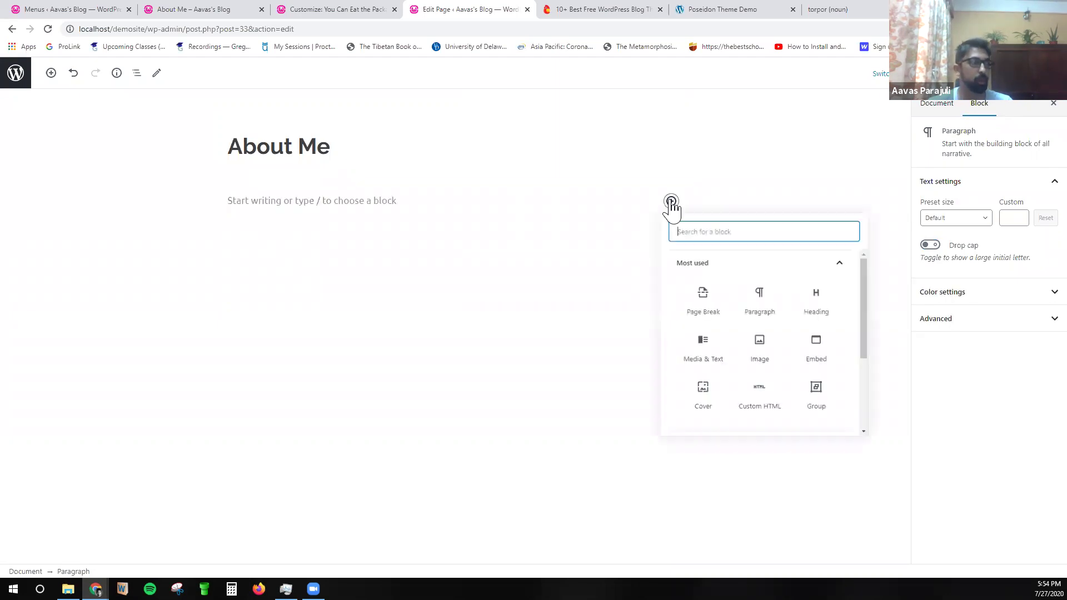
left_click(784, 267)
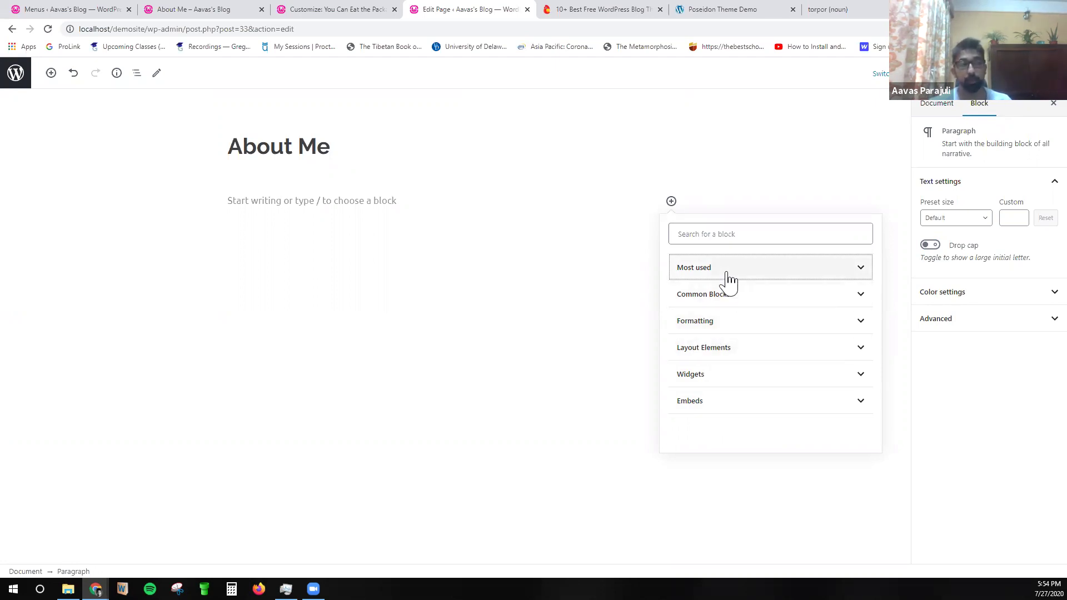
left_click(743, 350)
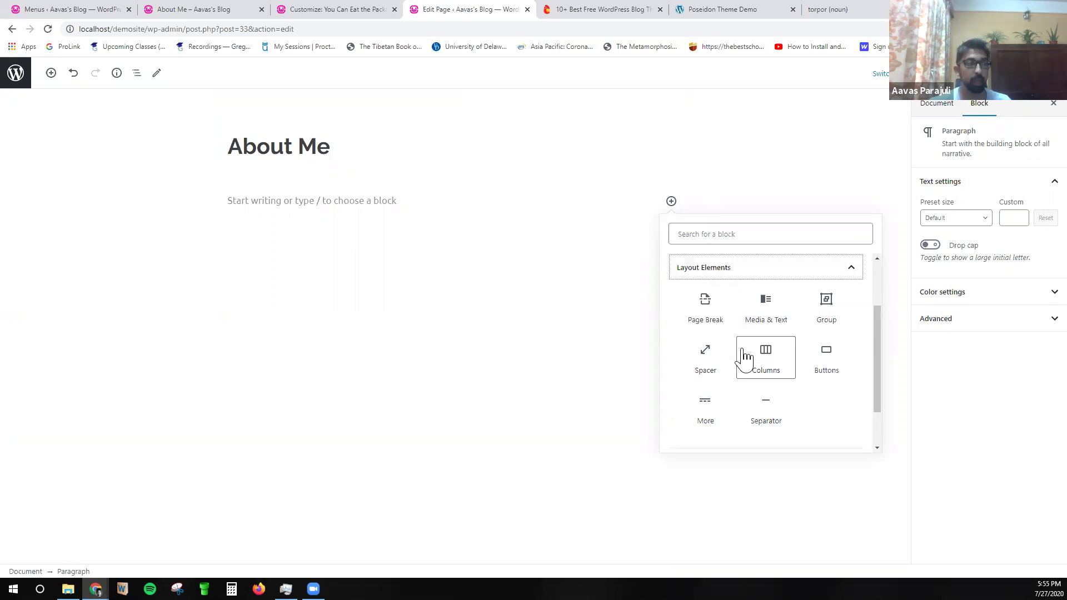
left_click(763, 309)
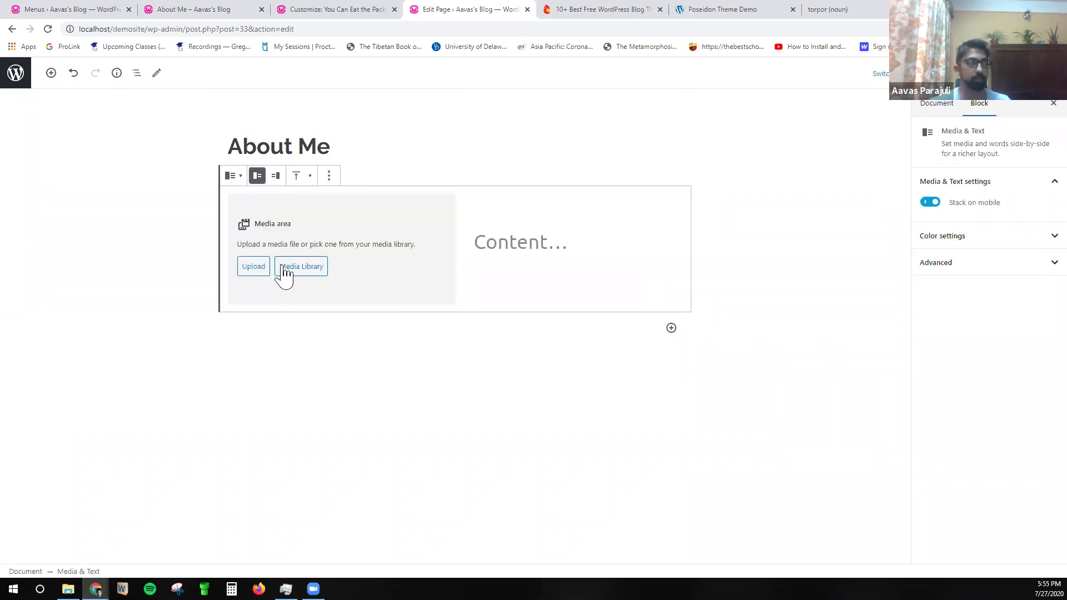
Place the image profile-1.jpg from the media library in the Media & Text block's media area.
left_click(528, 261)
left_click(300, 268)
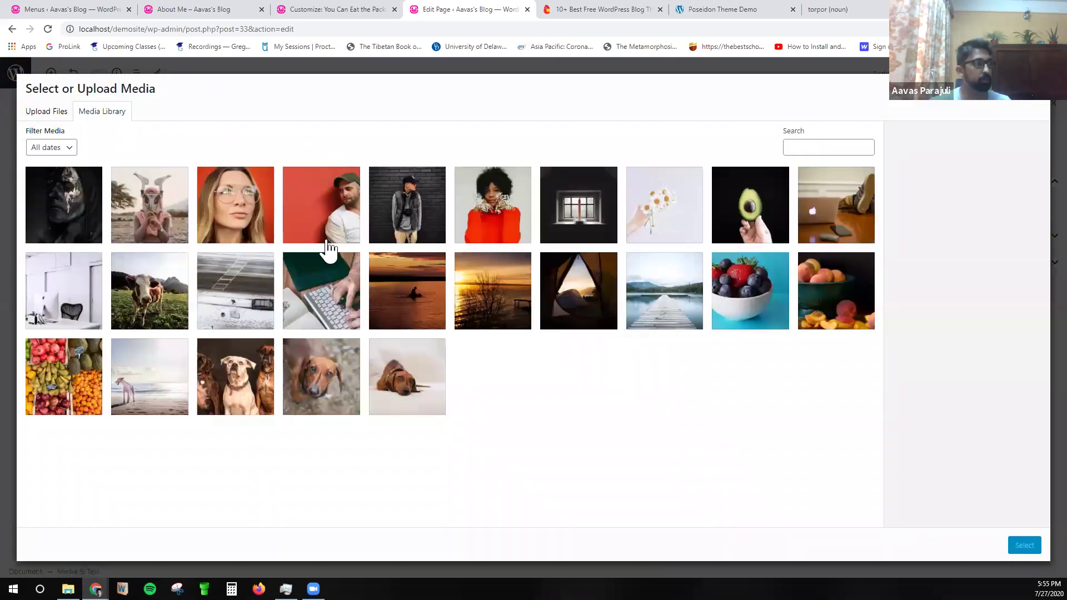
left_click(389, 222)
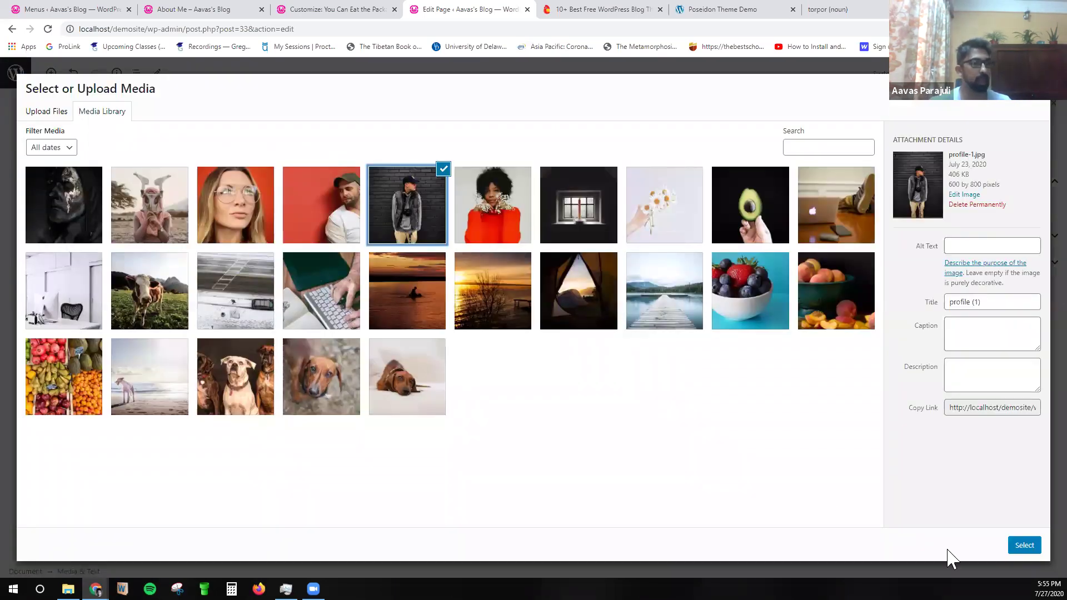
left_click(1025, 546)
Enter "This is me!" beside the image in the Media & Text block, with "Welcome to my blogs..." as a second paragraph.
left_click(559, 342)
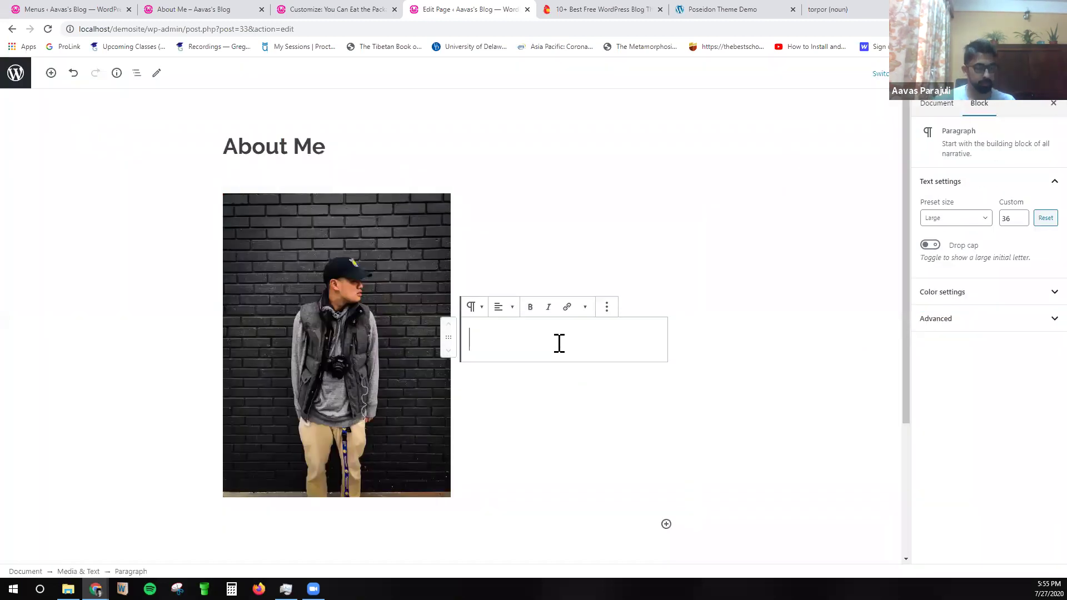
type("Thi")
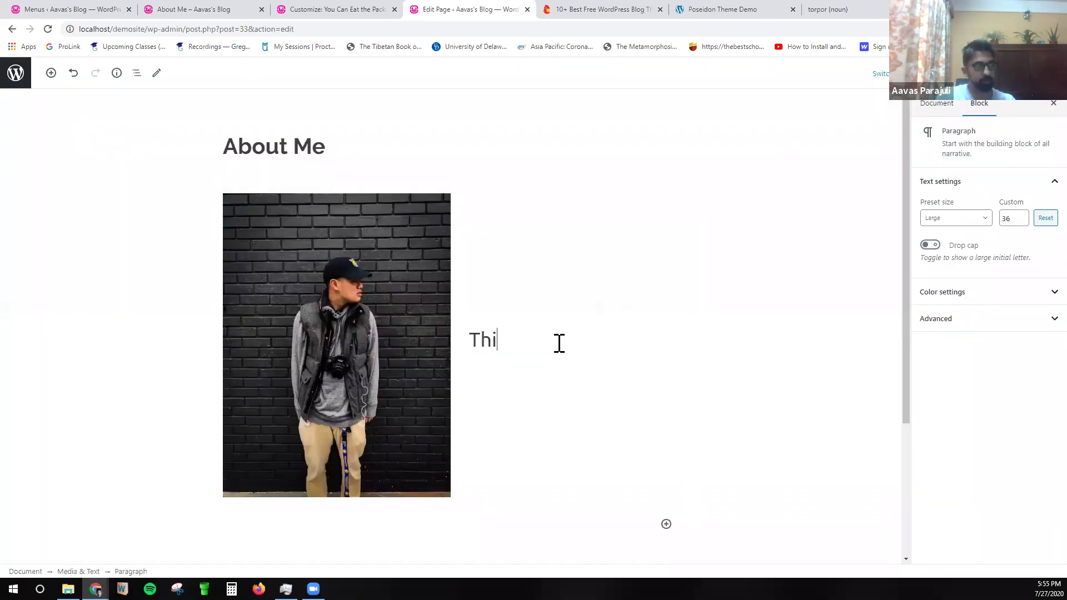
type("s is me!")
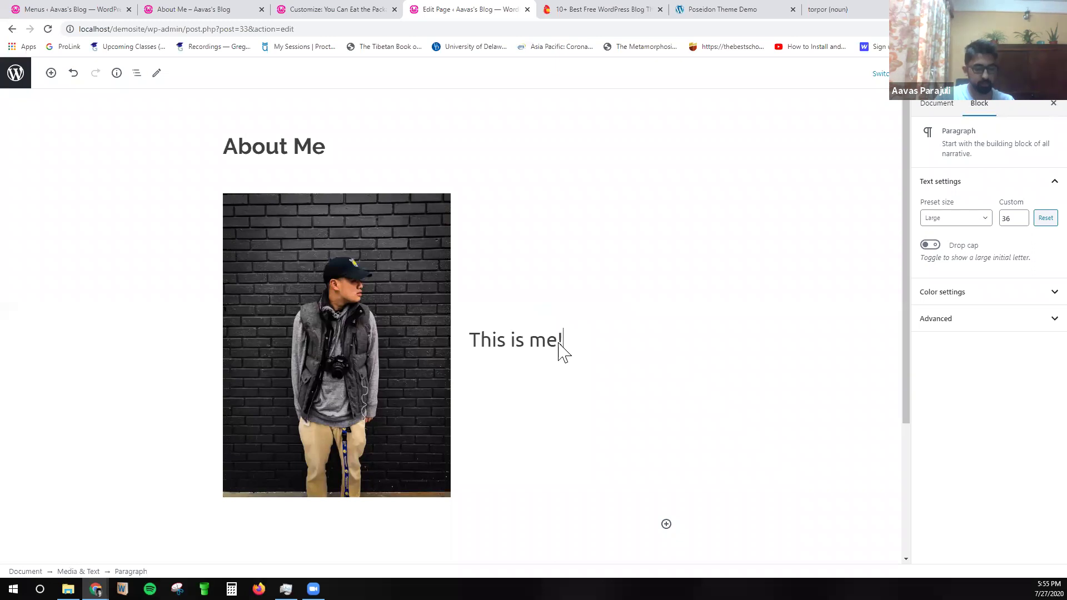
key("Return")
type("Welcome to my blogs")
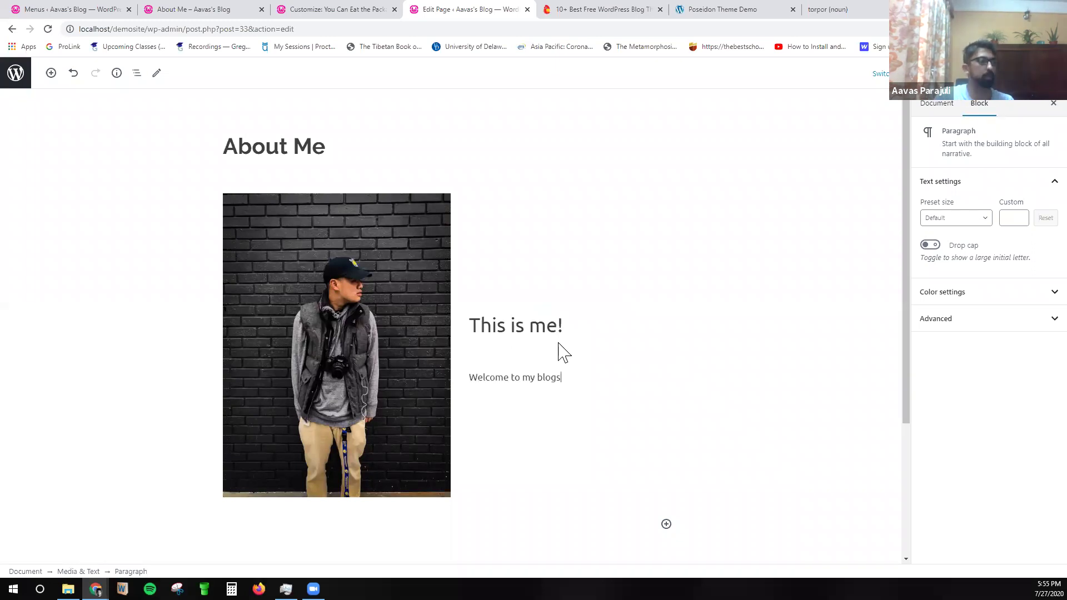
type("...")
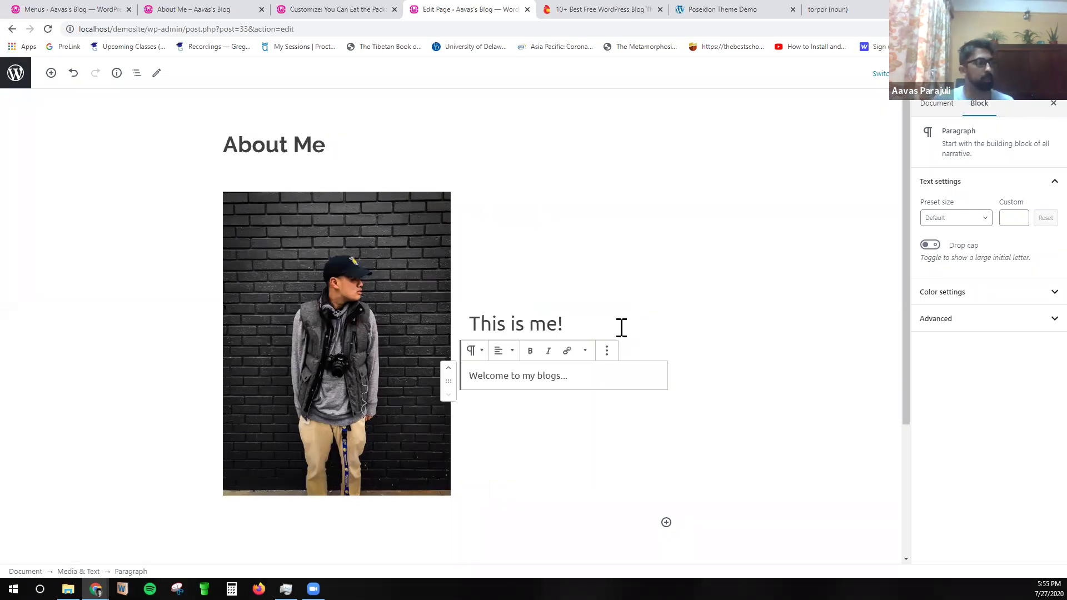
Add a paragraph below the Media & Text block with the text starting "One of the most popular pages on your blog is your About page.".
scroll(448, 401, "down", 3)
left_click(448, 402)
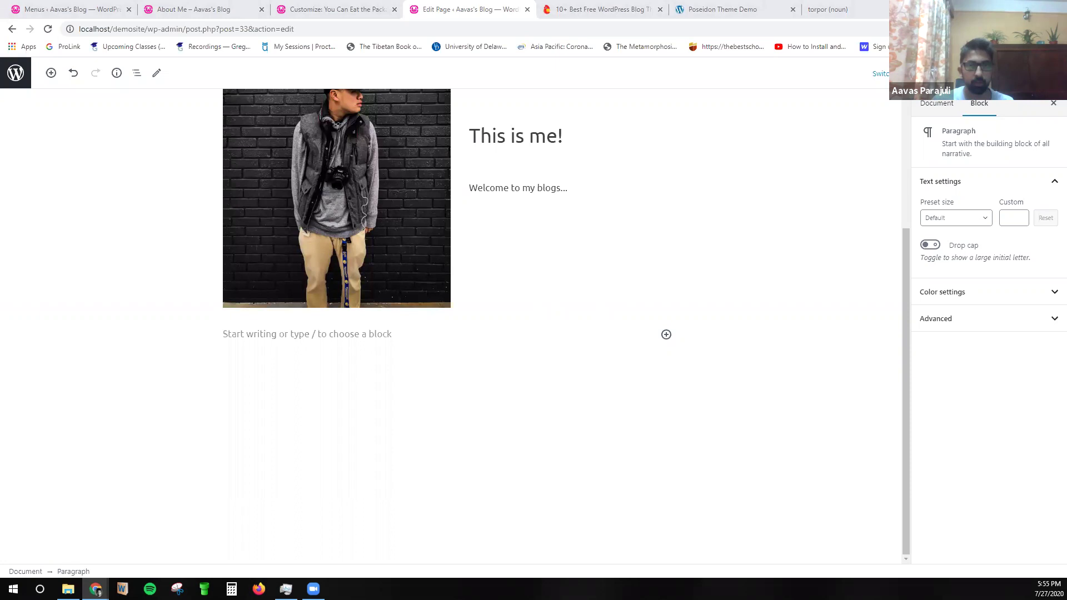
left_click(376, 343)
type("One of the most popular pages on your blog is your About page. Users want to get to know the blogger, not the blog. With your About me page, you can share a snippet of who you are and what your blog is about. You can also use this page to promote any popular blog posts you have or ones that make you money.")
scroll(508, 517, "up", 4)
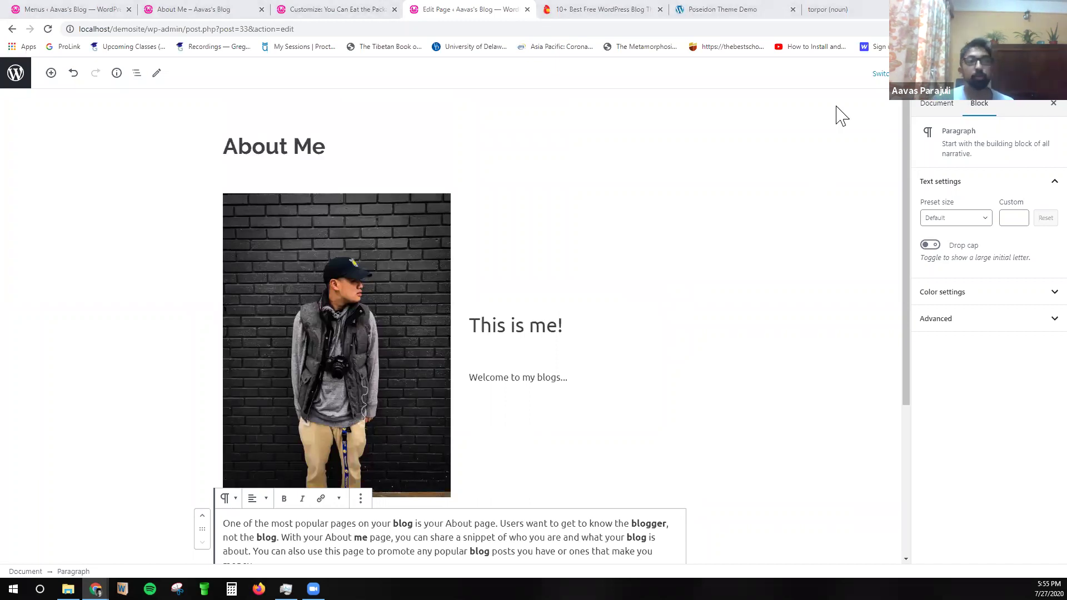
Review the About Me page's document settings, including its permalink and the available page templates.
left_click(938, 106)
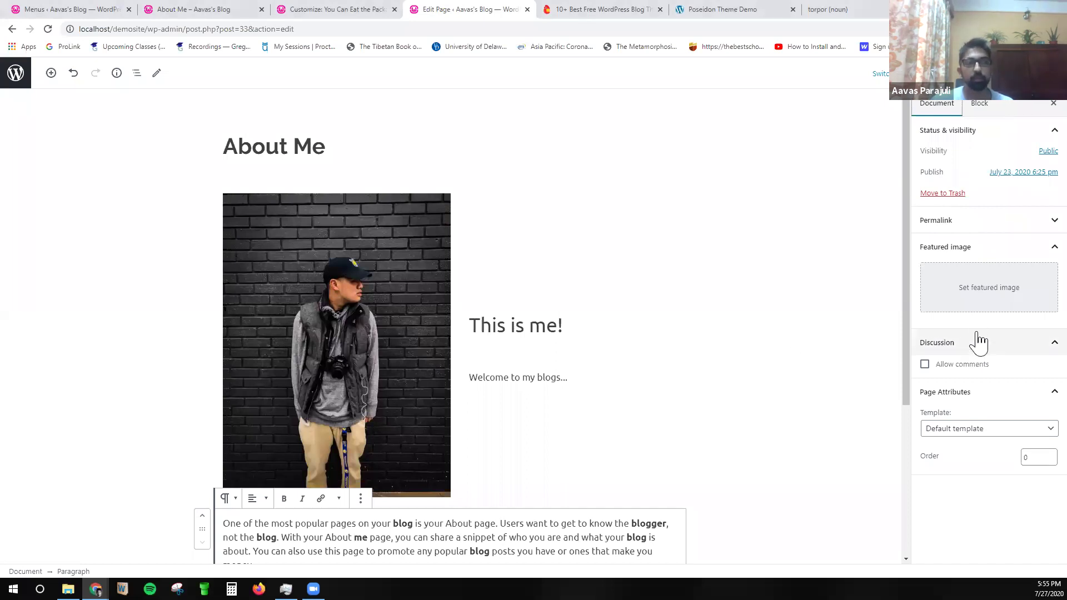
left_click(962, 223)
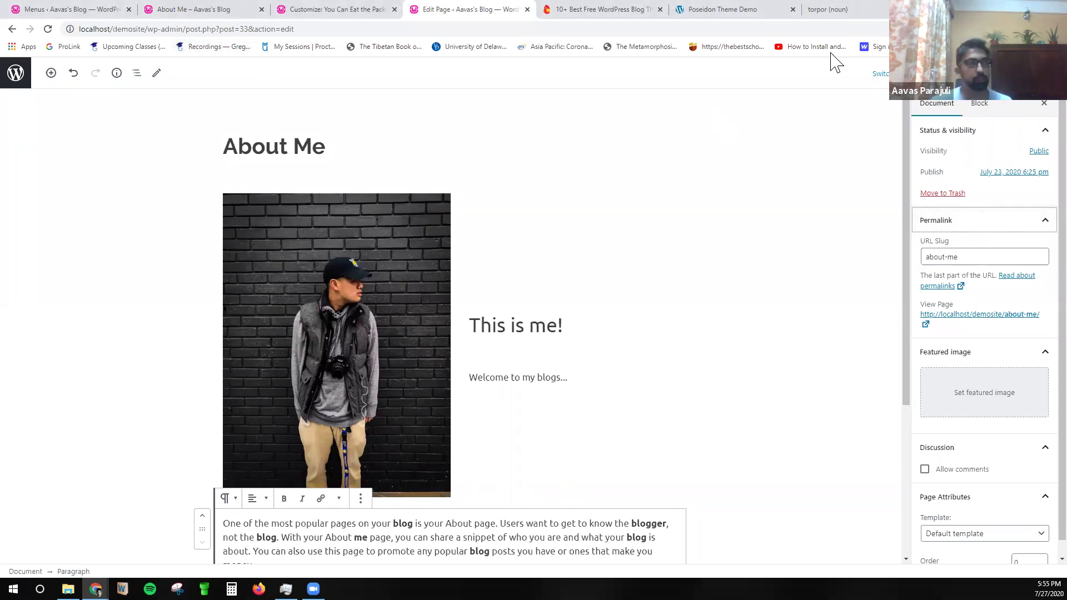
scroll(961, 342, "down", 1)
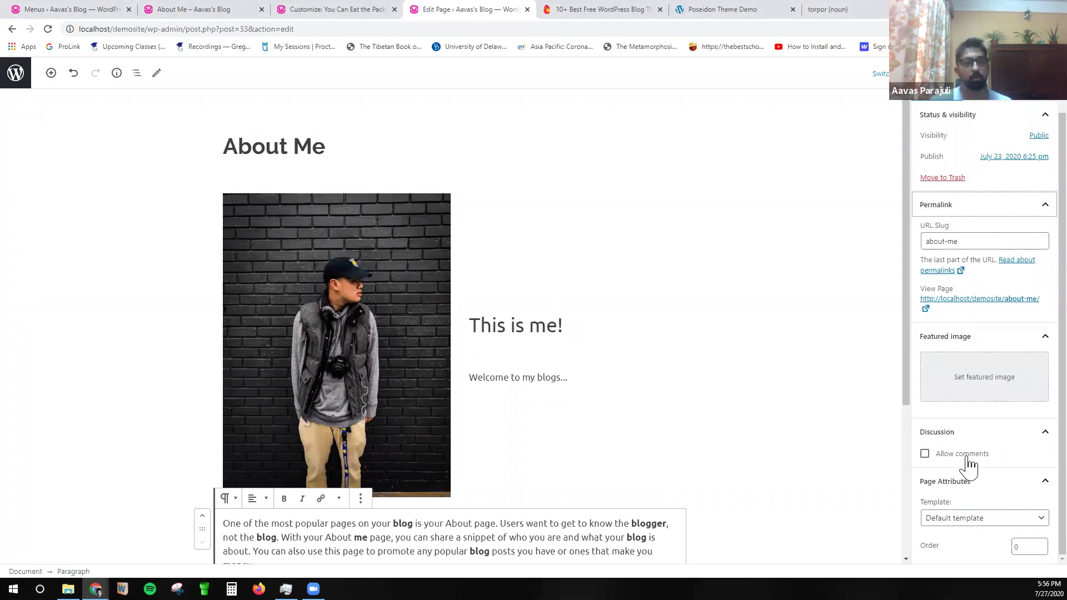
left_click(952, 527)
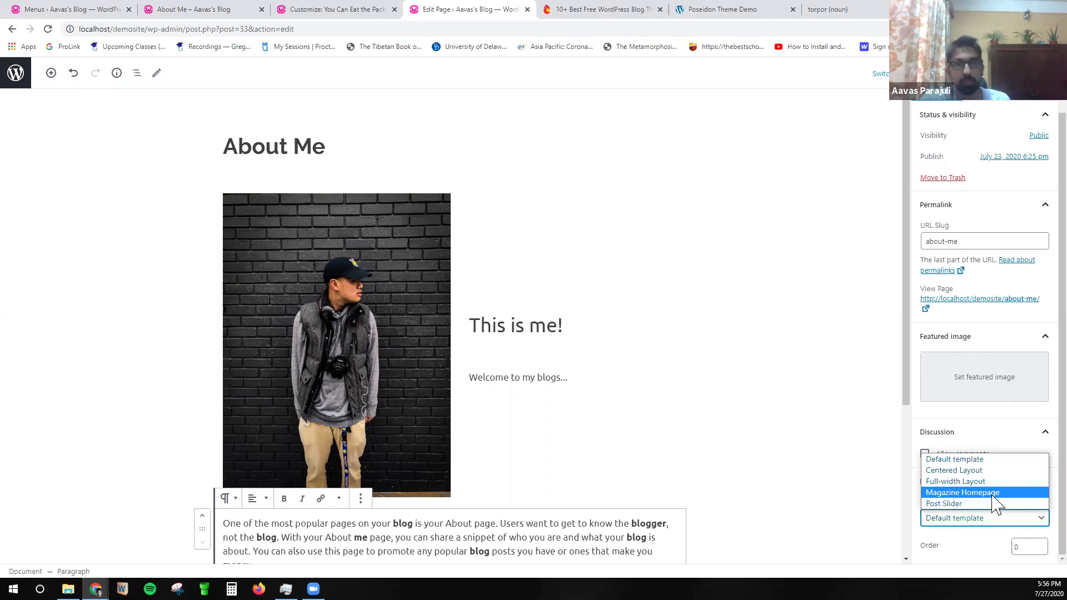
left_click(742, 341)
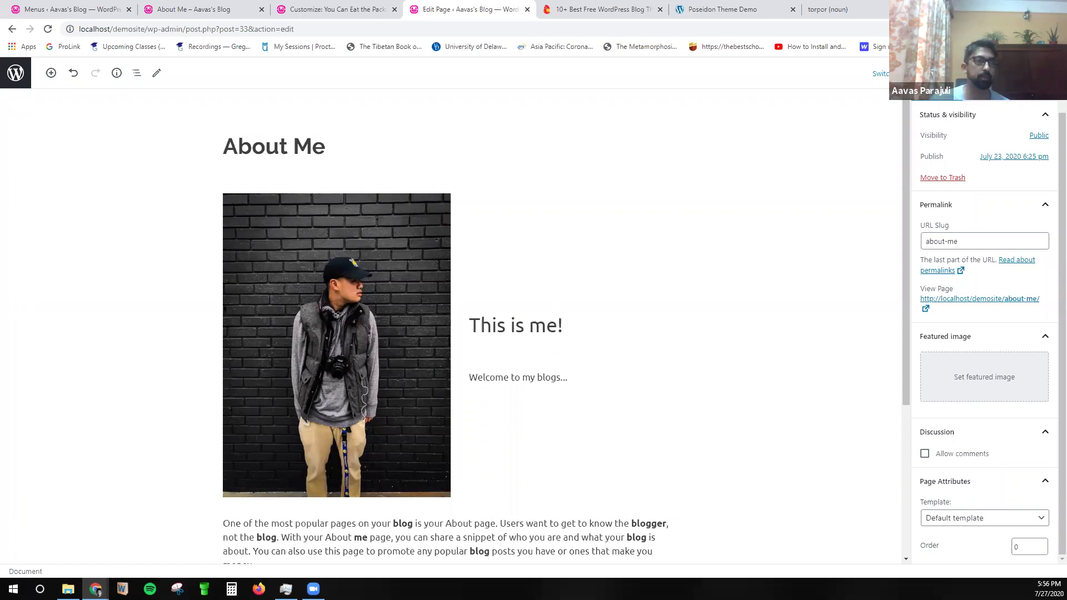
Leave the page editor for the list of all pages and open the blog's front end in a new browser tab.
left_click(15, 78)
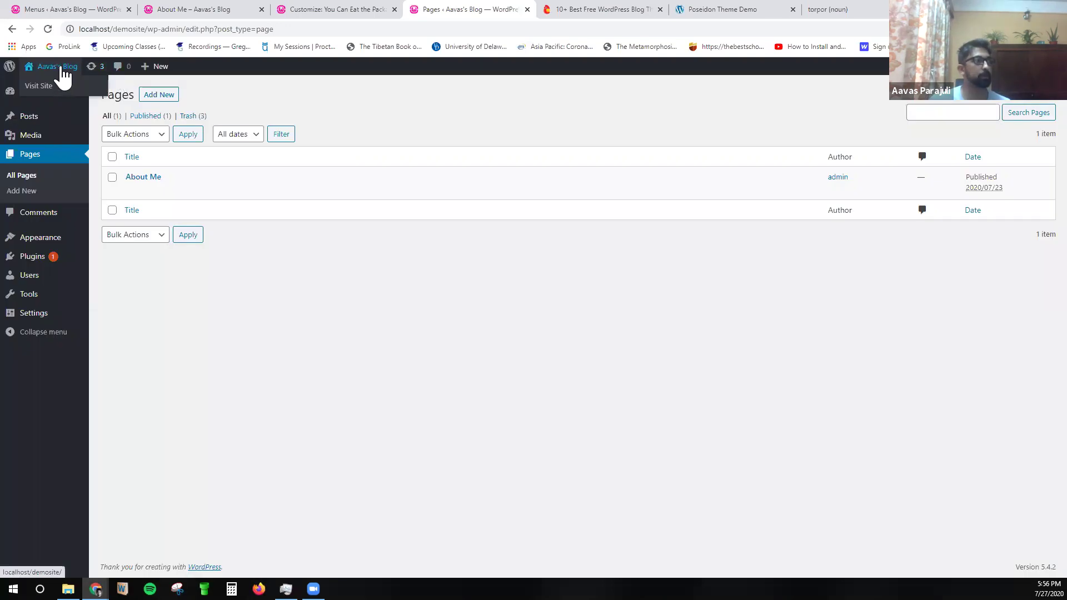
middle_click(59, 67)
Close the leftover Customize, About Me and Menus browser tabs.
left_click(331, 10)
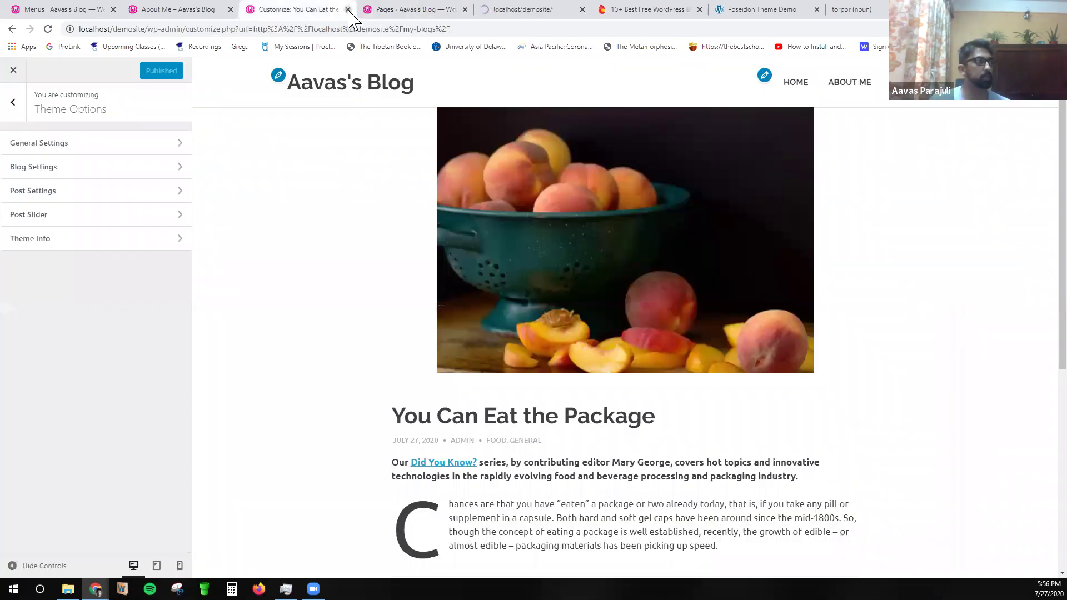
left_click(347, 9)
left_click(225, 11)
left_click(230, 9)
left_click(75, 12)
left_click(113, 10)
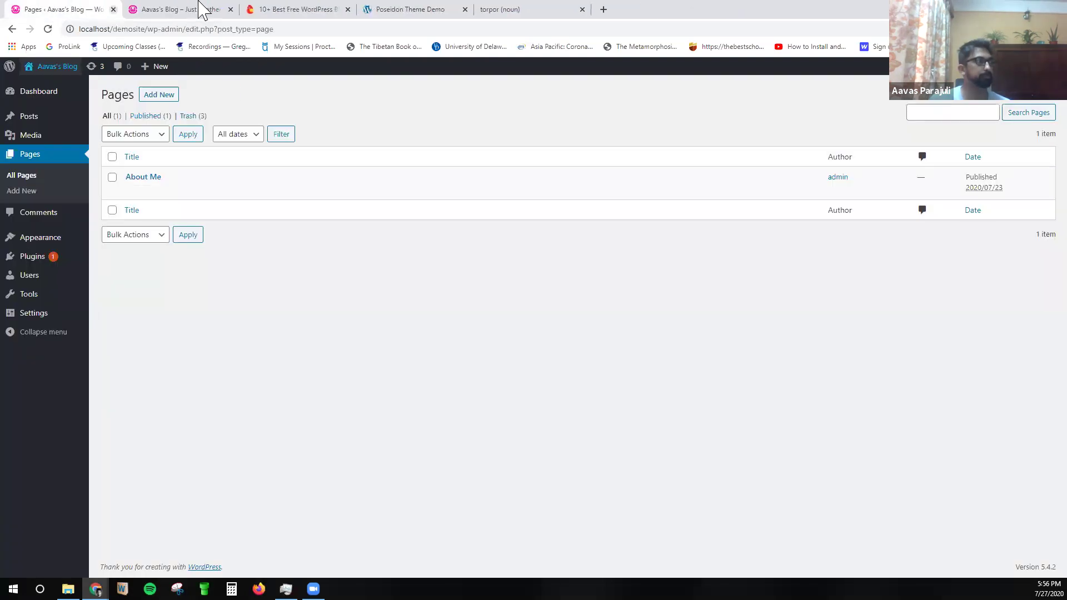
View the About Me page on the live blog and look through the latest posts on the homepage.
left_click(184, 9)
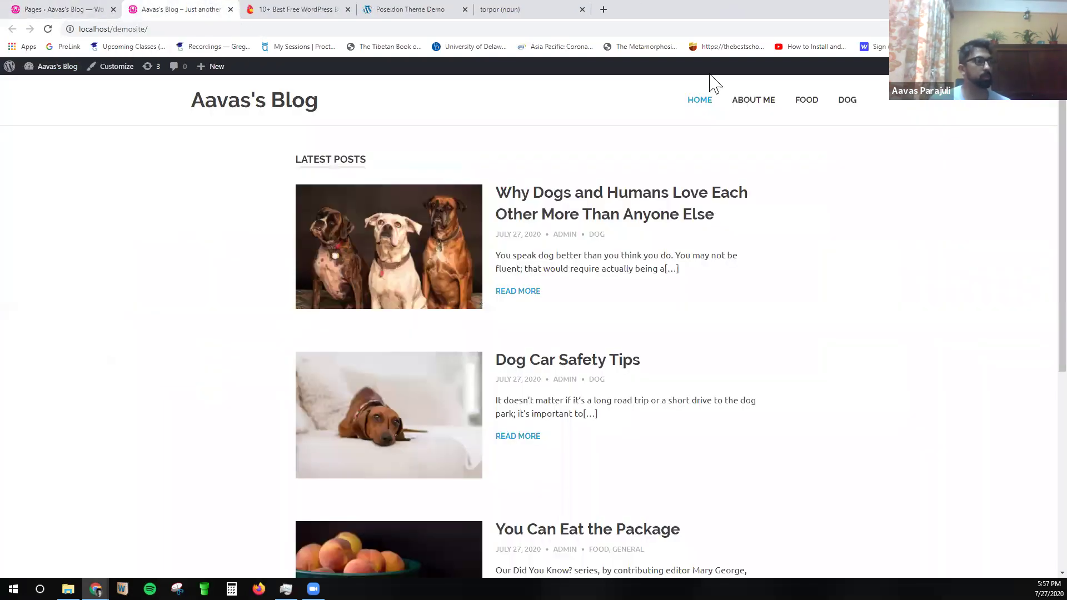
left_click(755, 106)
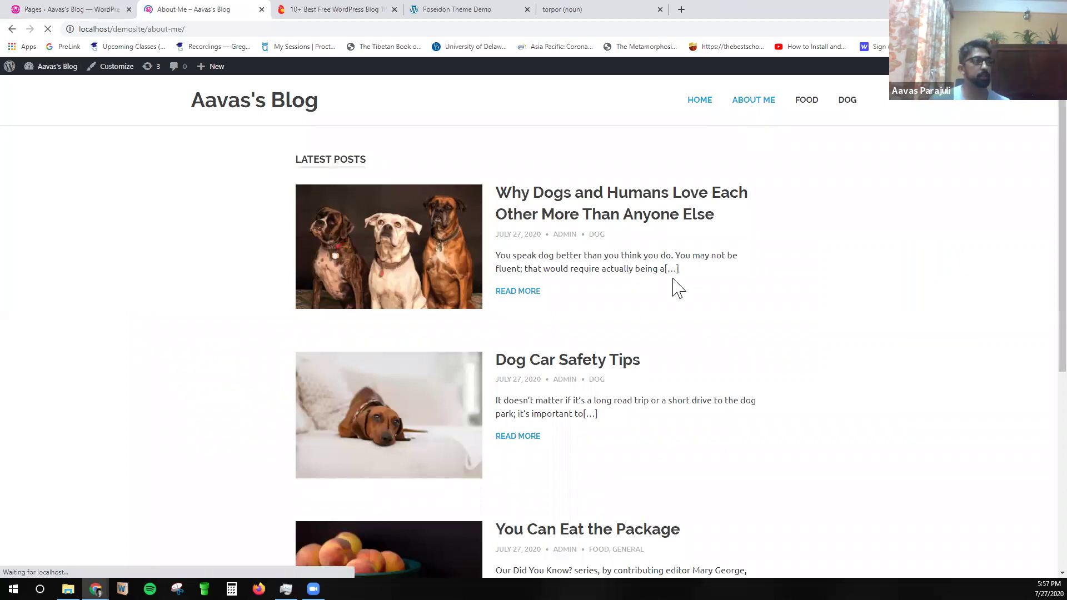
scroll(353, 339, "down", 1)
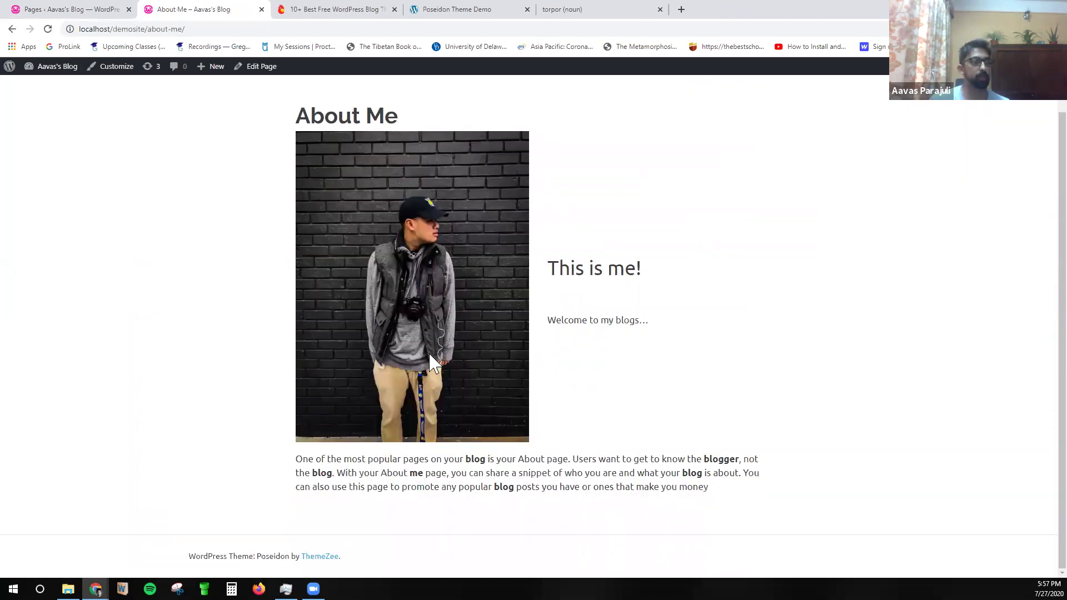
scroll(658, 412, "up", 1)
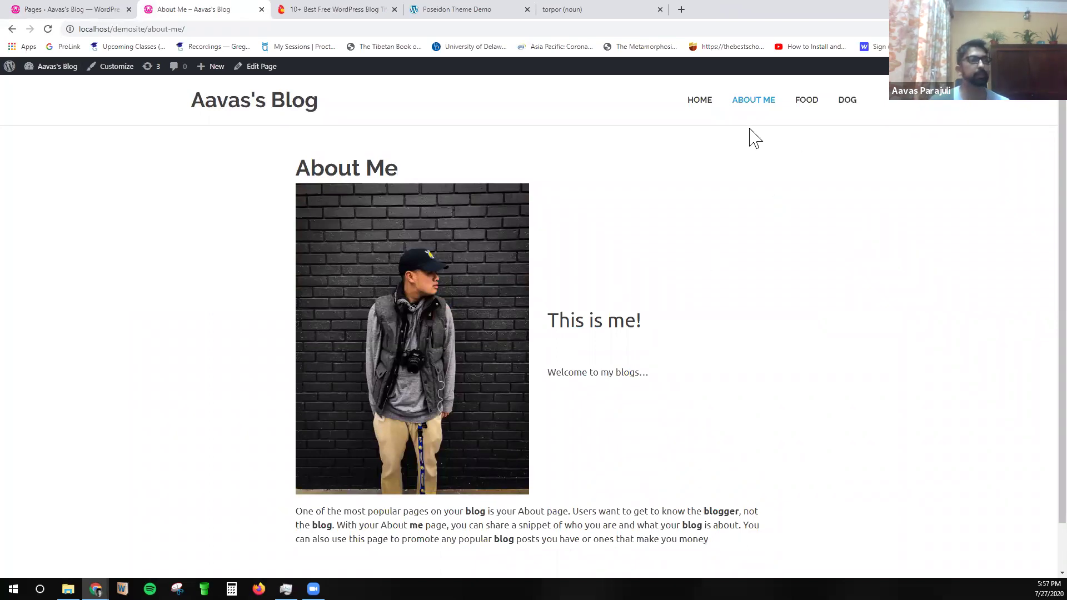
left_click(692, 113)
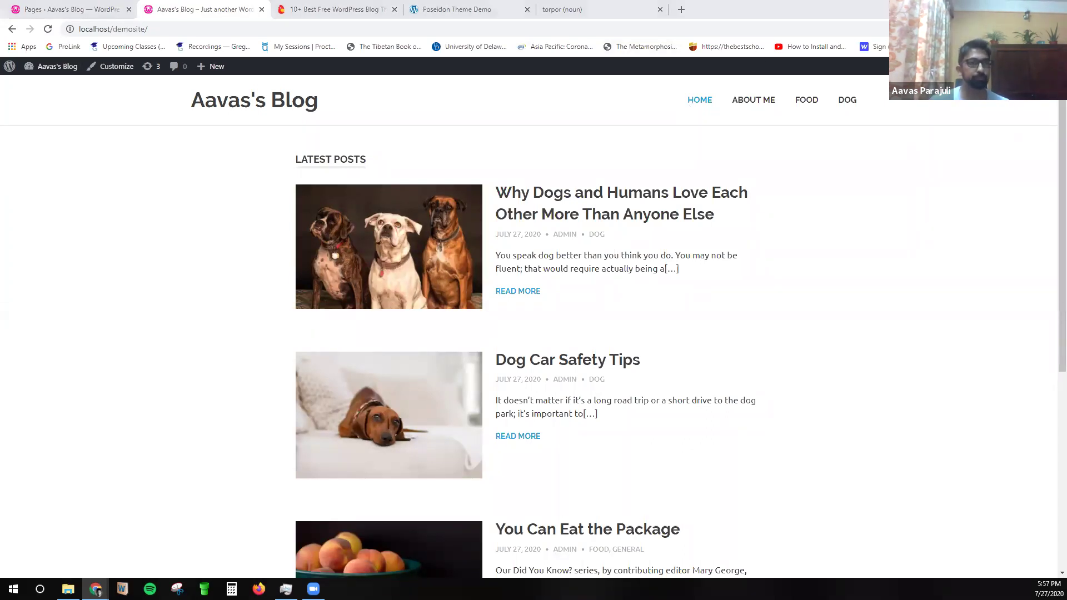
scroll(262, 311, "down", 6)
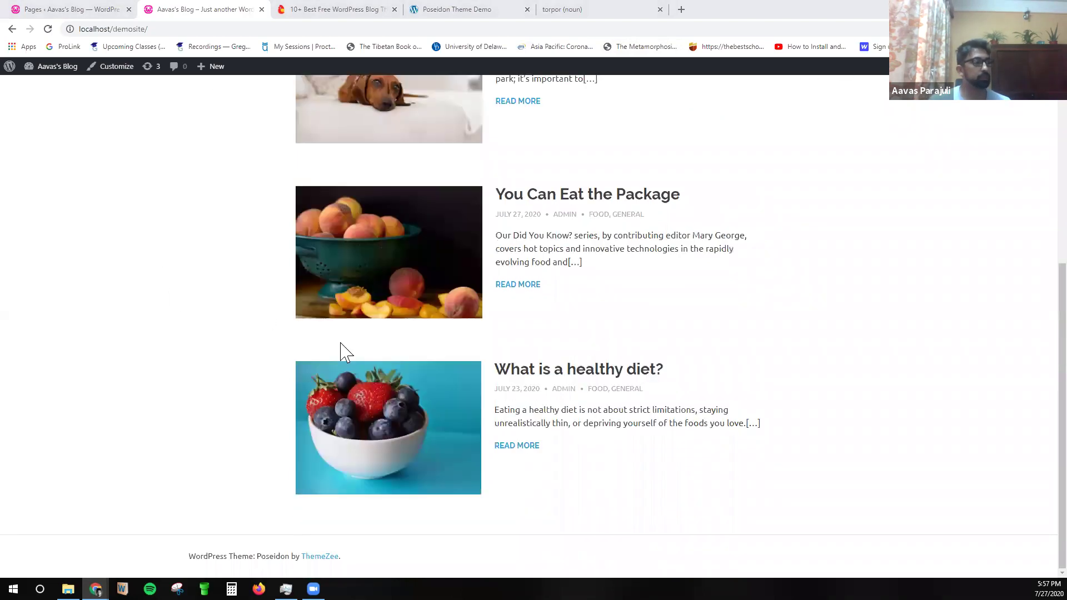
scroll(340, 350, "up", 6)
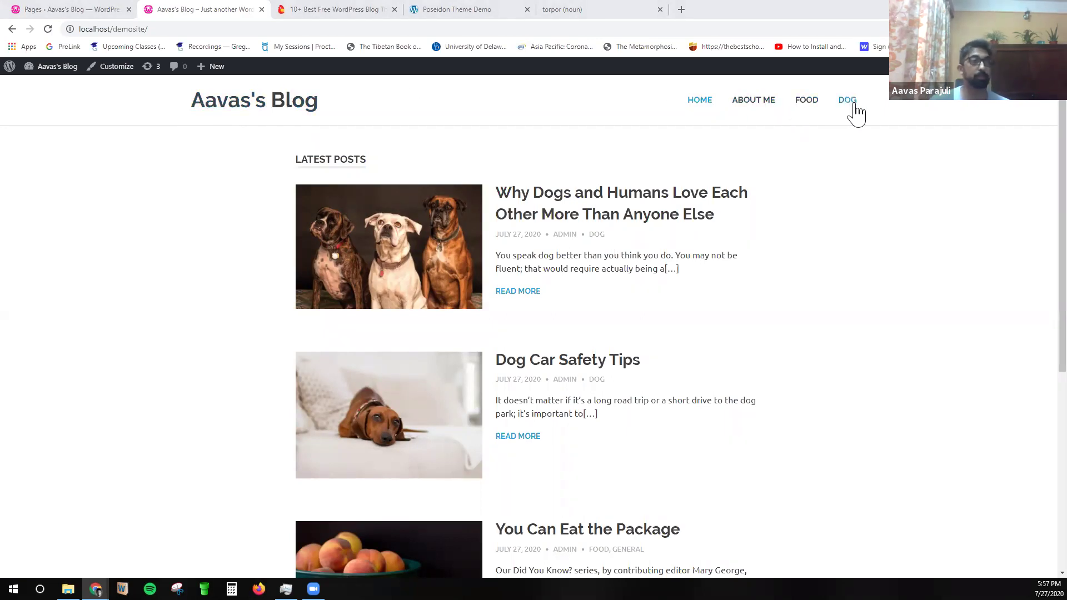
Create a new page titled "Home" and set its template to Full-width Layout.
left_click(91, 9)
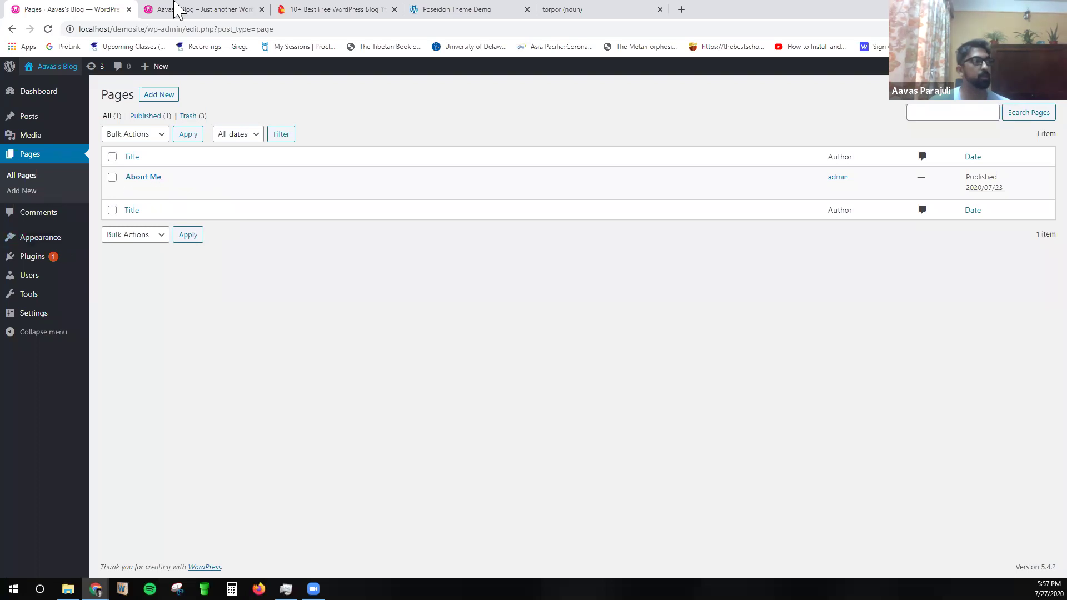
mouse_move(58, 241)
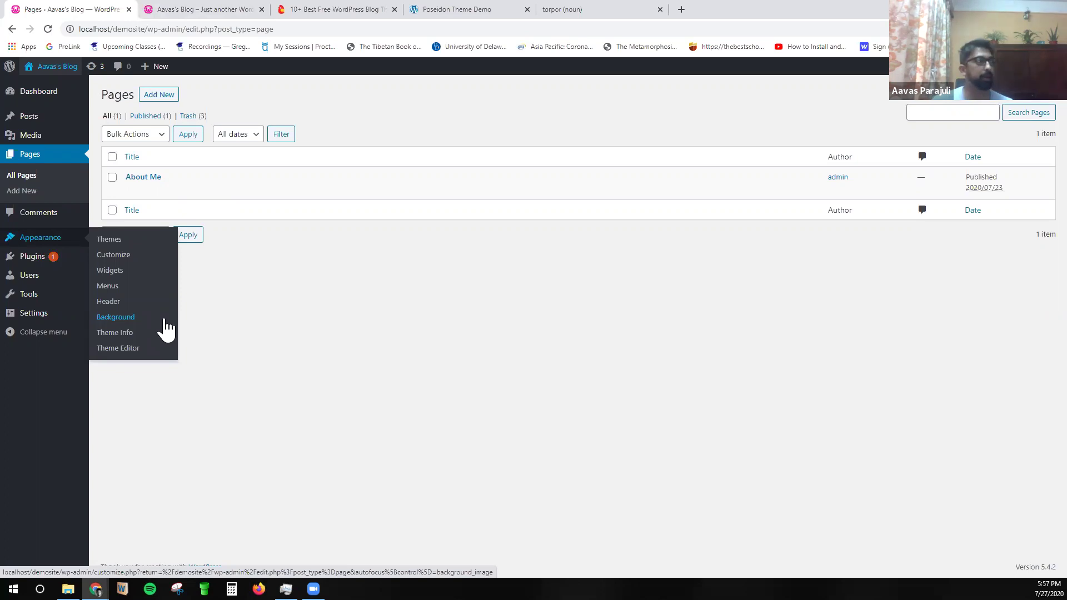
left_click(157, 105)
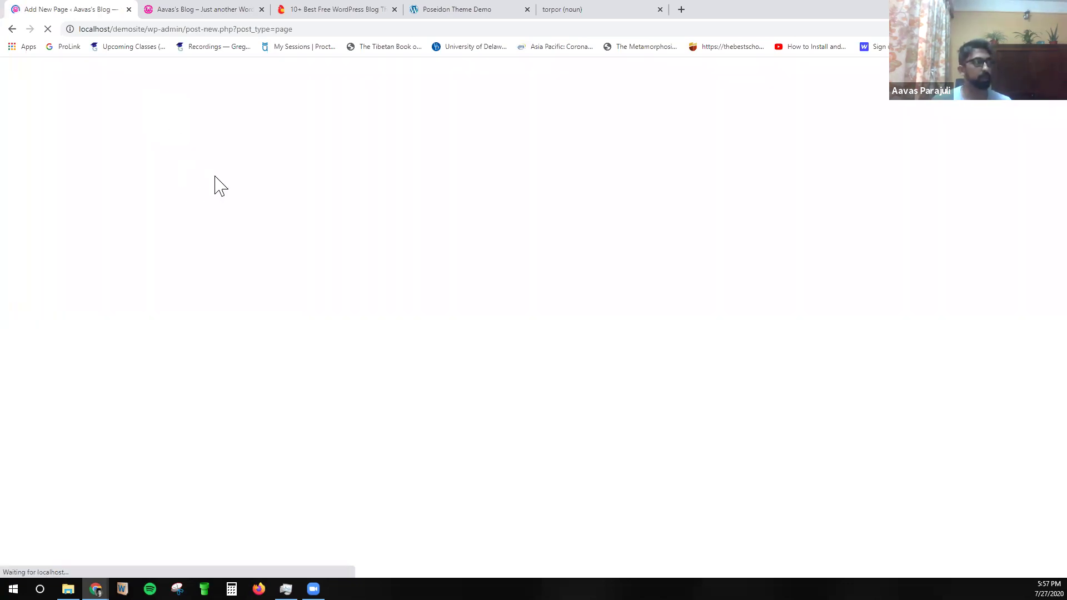
type("Home")
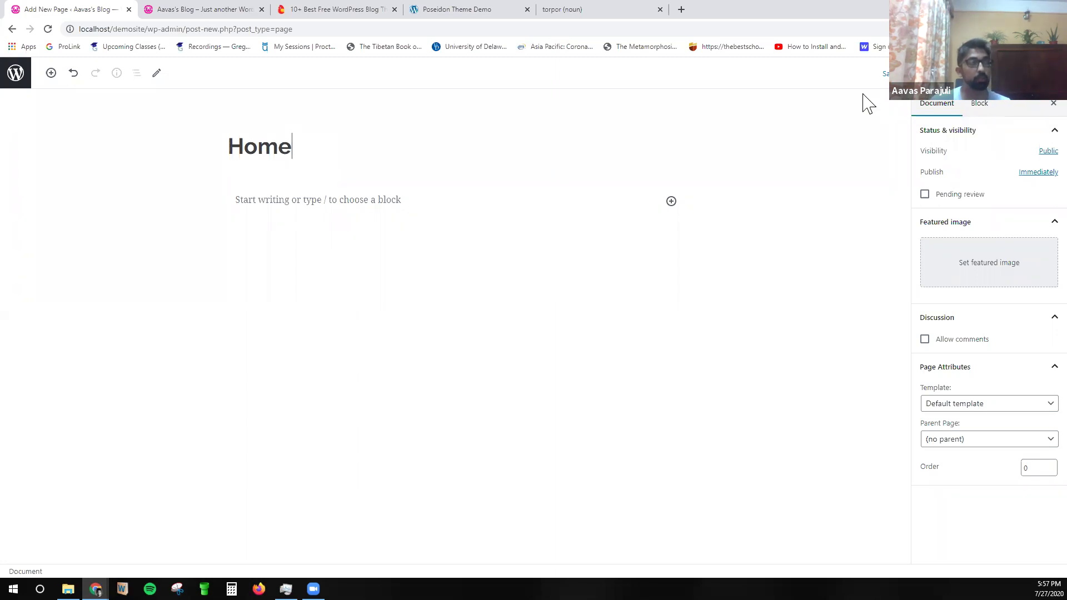
left_click(974, 405)
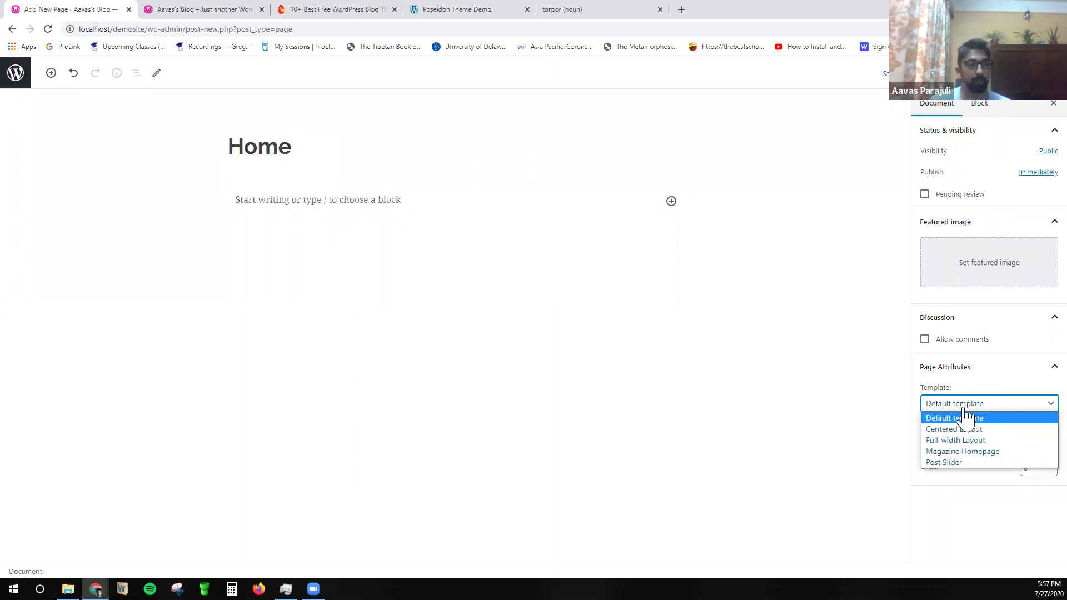
left_click(951, 440)
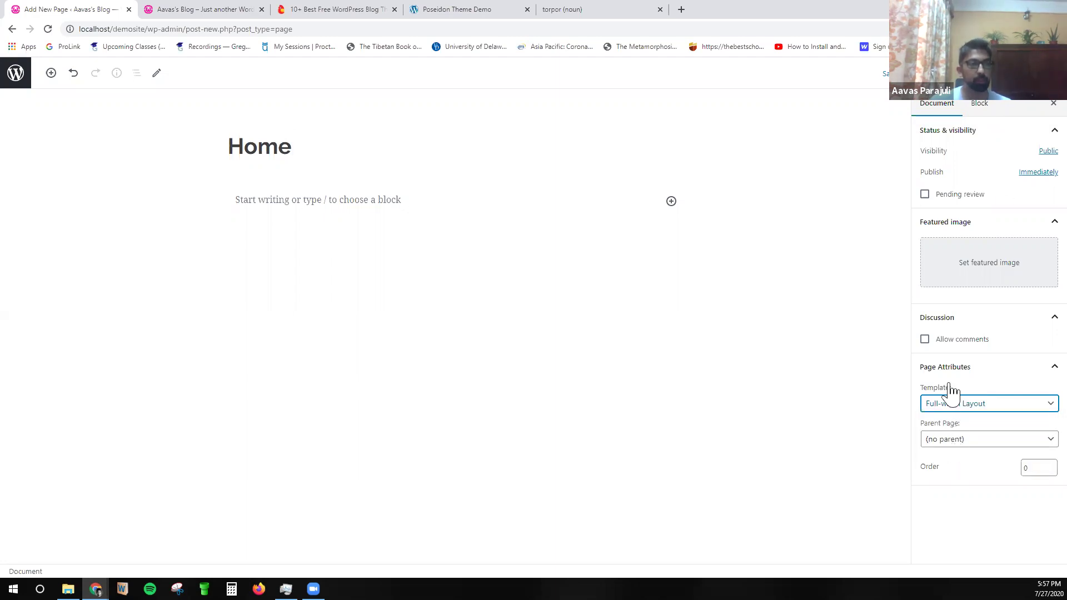
Publish the Home page and view it on the live site.
left_click(986, 73)
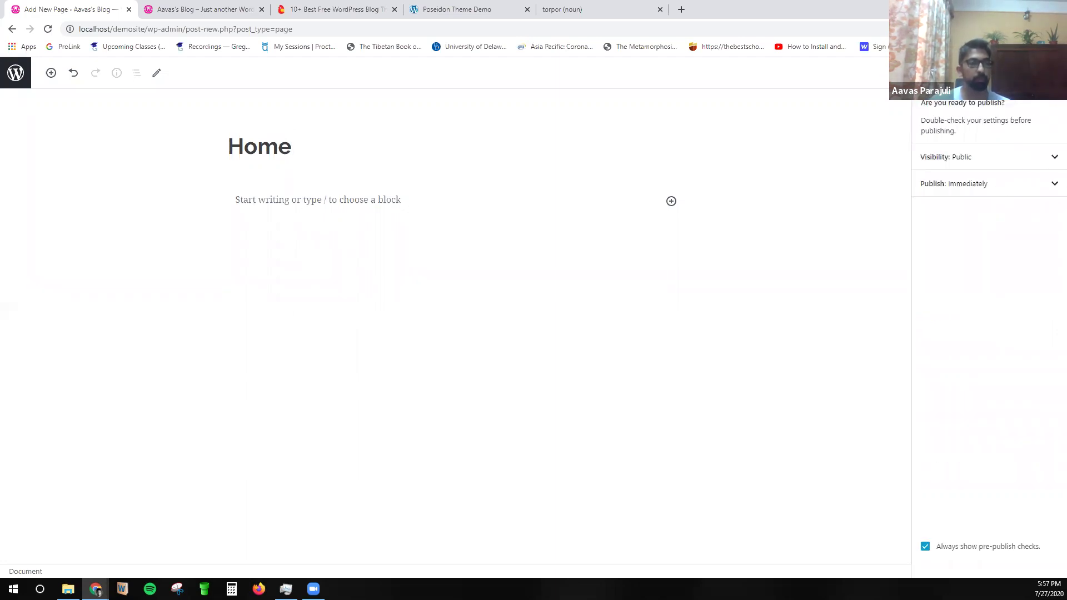
left_click(944, 73)
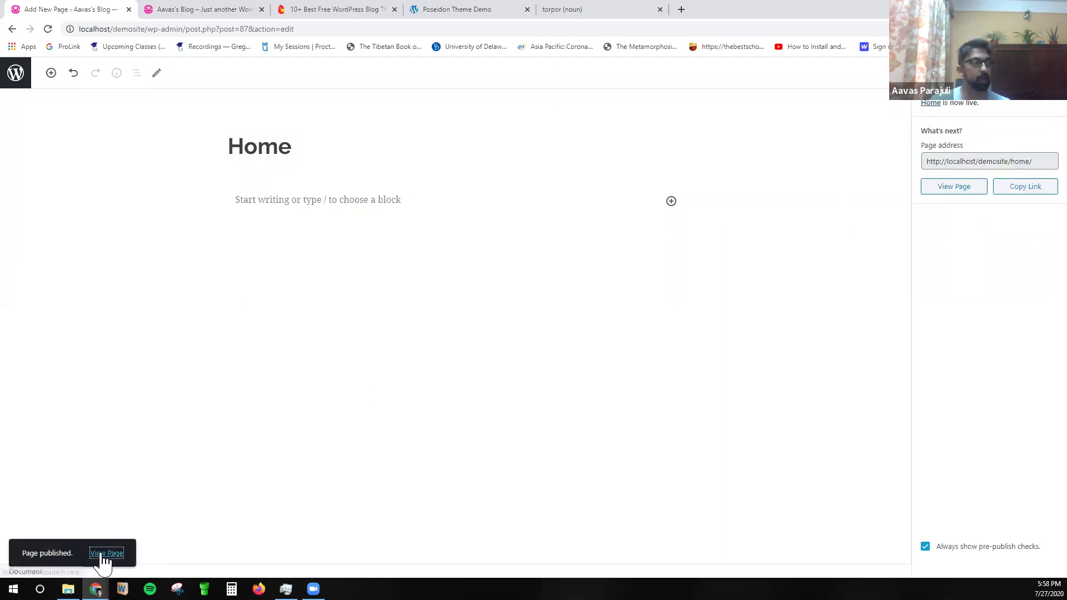
left_click(106, 554)
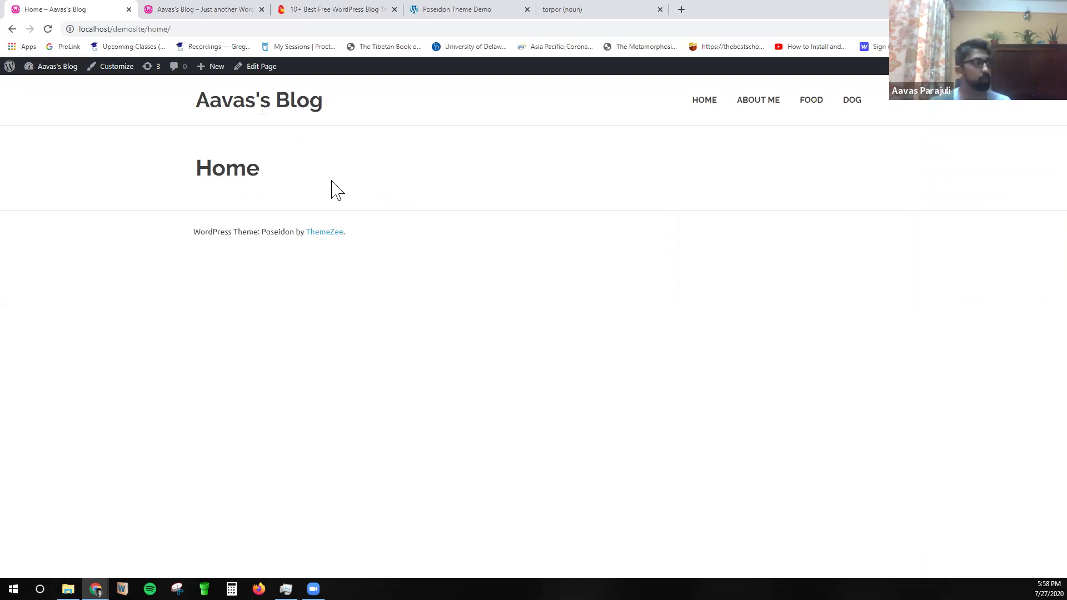
In the site customizer's homepage settings, set the homepage to display a static page and choose Home as that page.
left_click(708, 109)
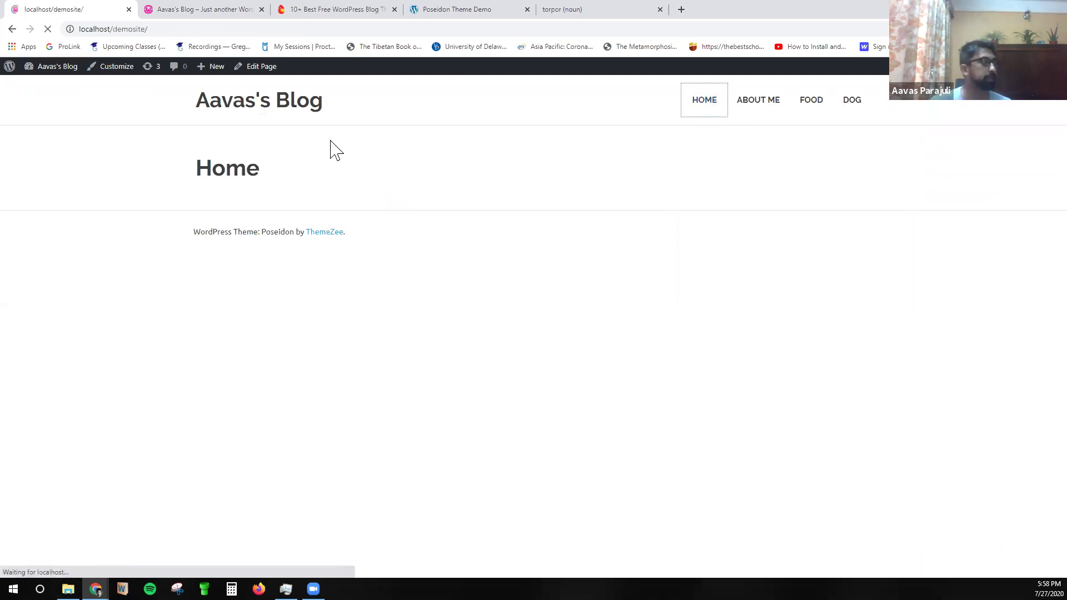
left_click(116, 69)
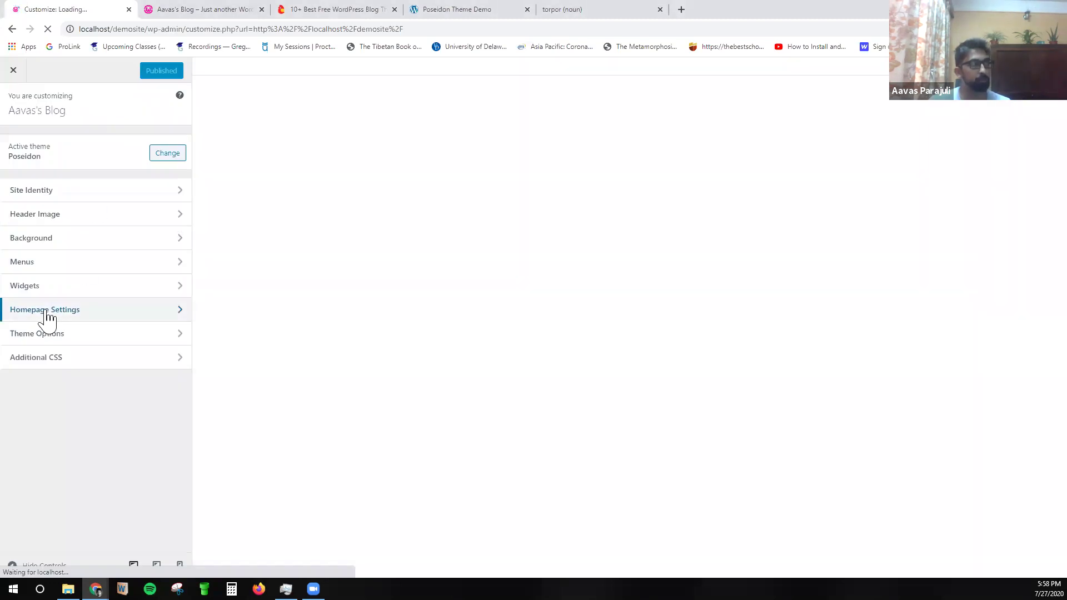
left_click(46, 315)
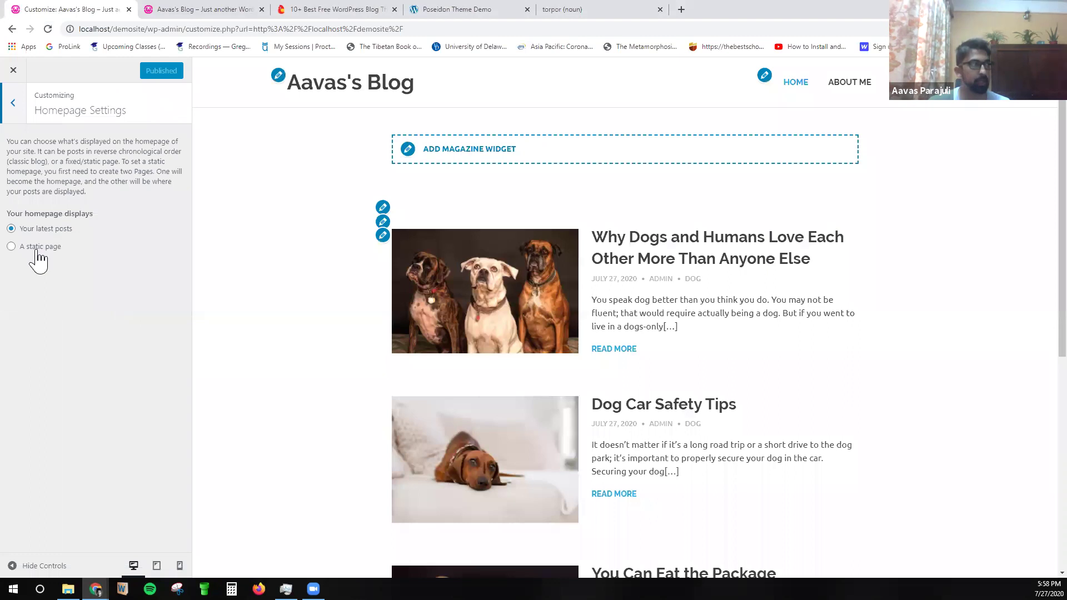
left_click(38, 250)
left_click(25, 292)
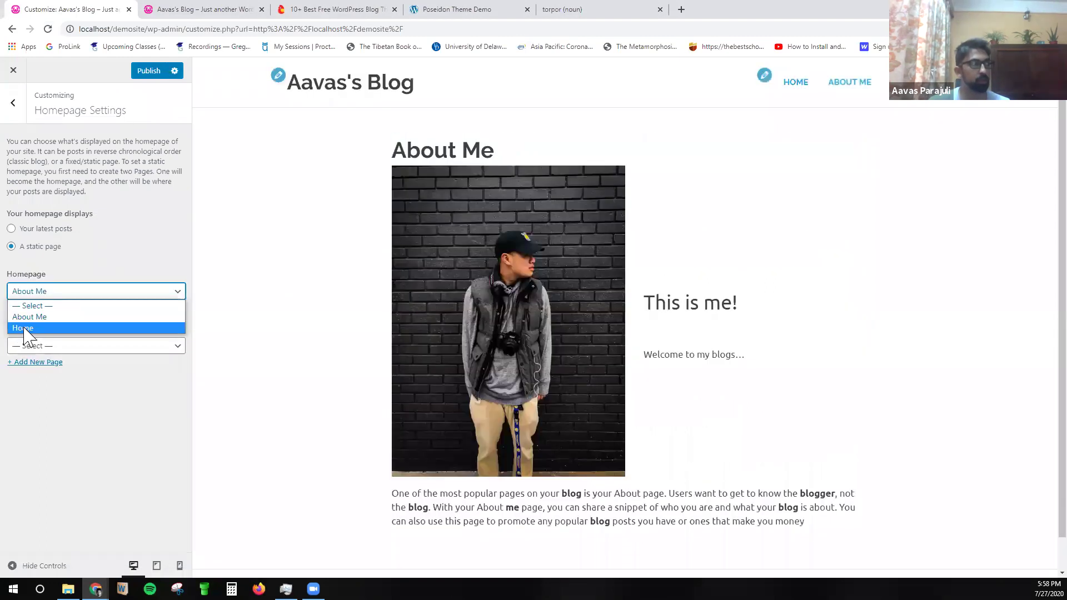
left_click(25, 327)
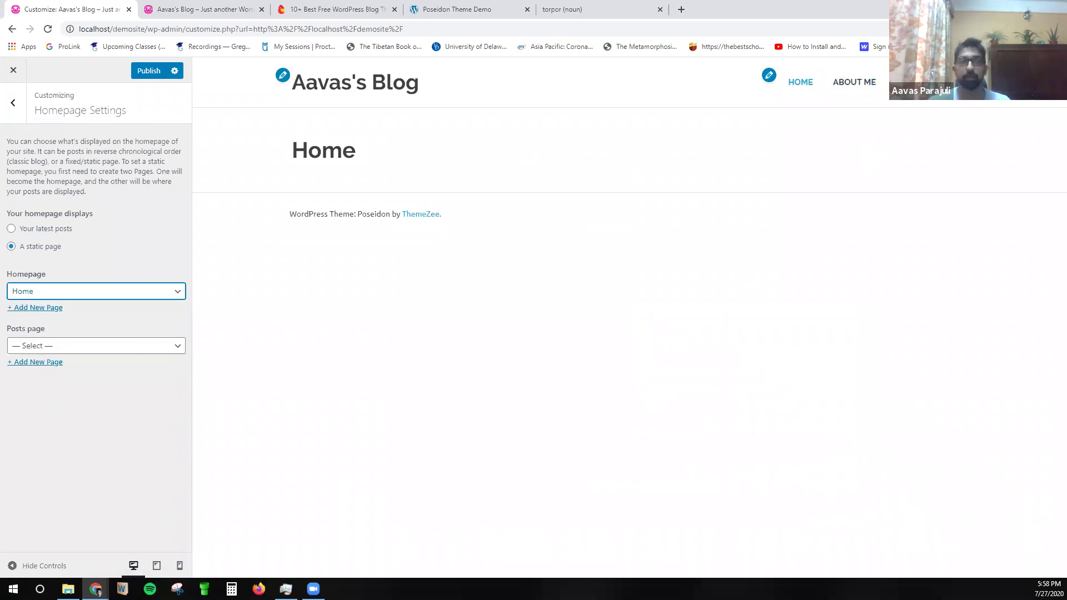
left_click(393, 260)
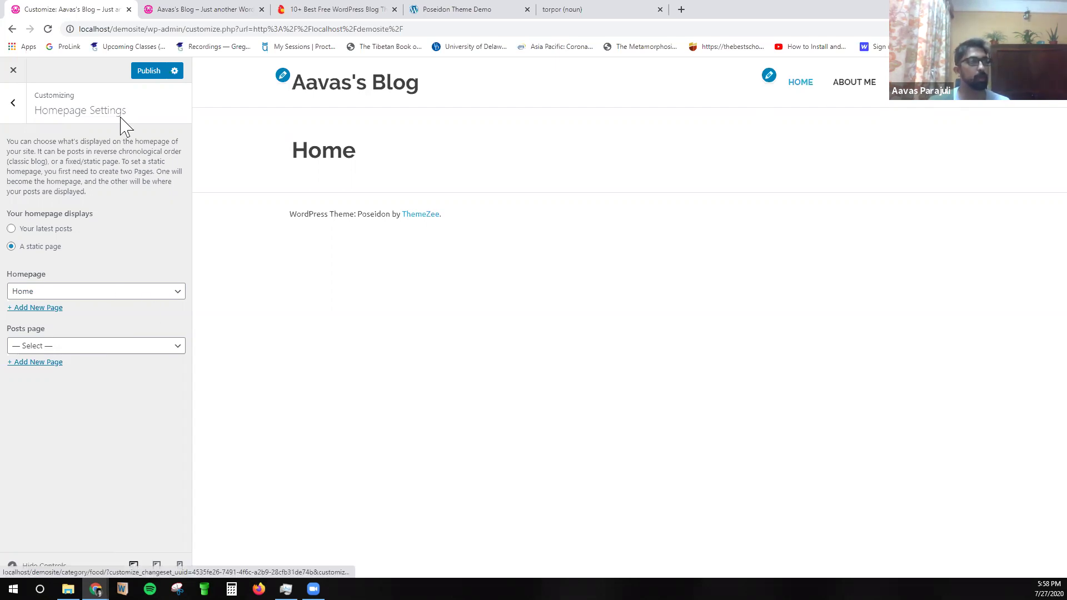
left_click(13, 102)
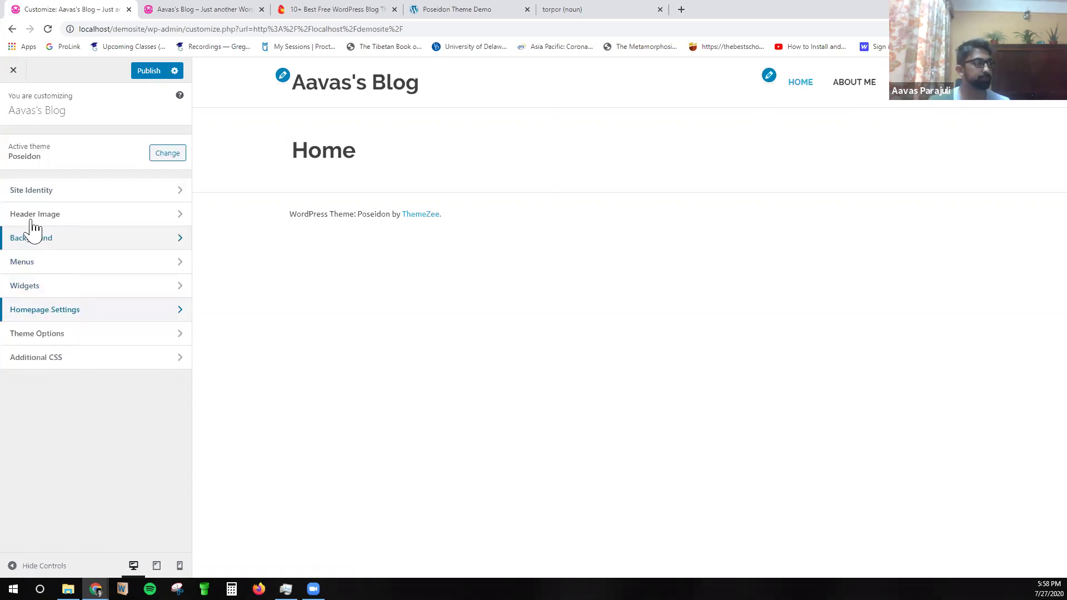
Create a new page titled "Blogs" from the WordPress dashboard in the other browser tab and publish it.
left_click(210, 8)
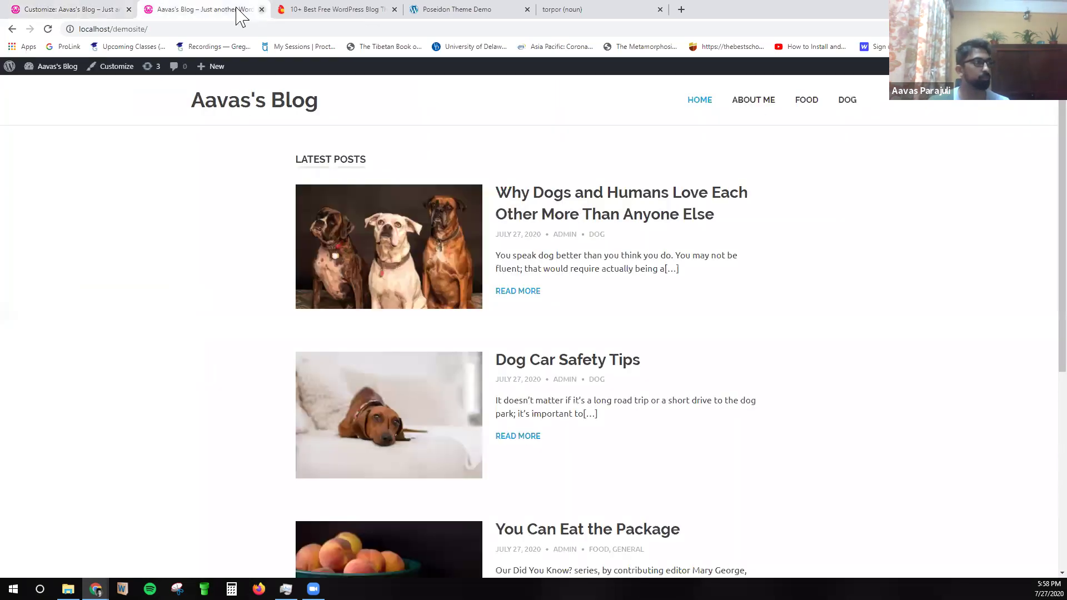
left_click(87, 9)
left_click(207, 9)
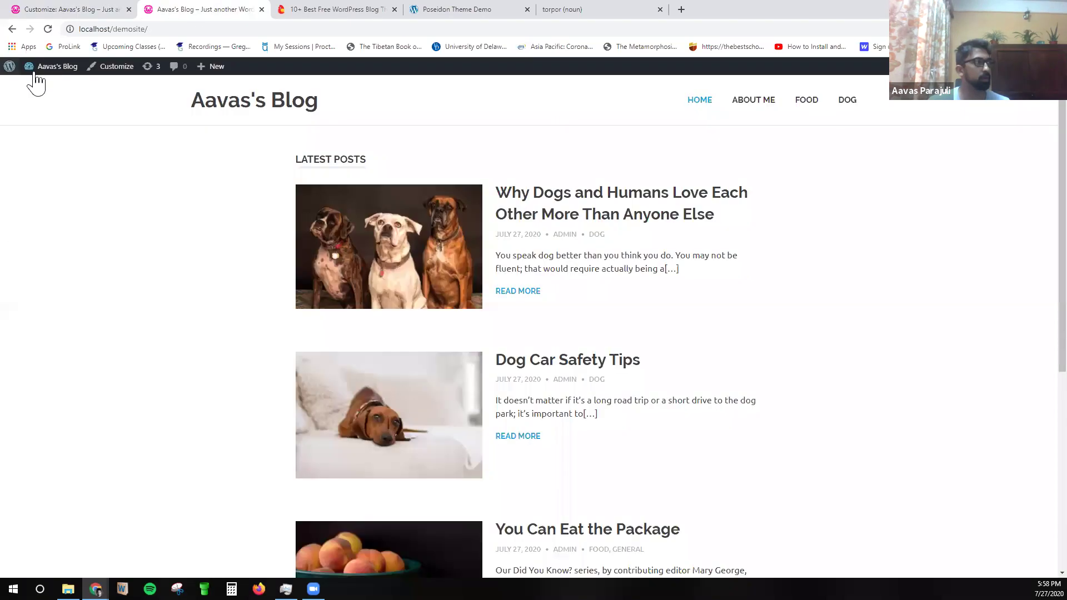
left_click(50, 70)
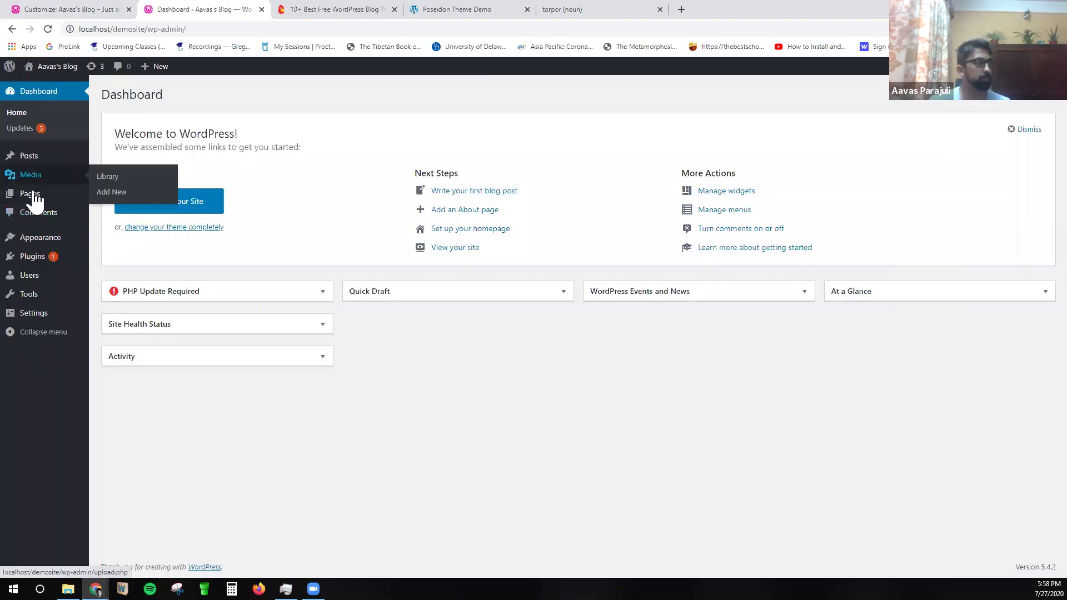
left_click(34, 199)
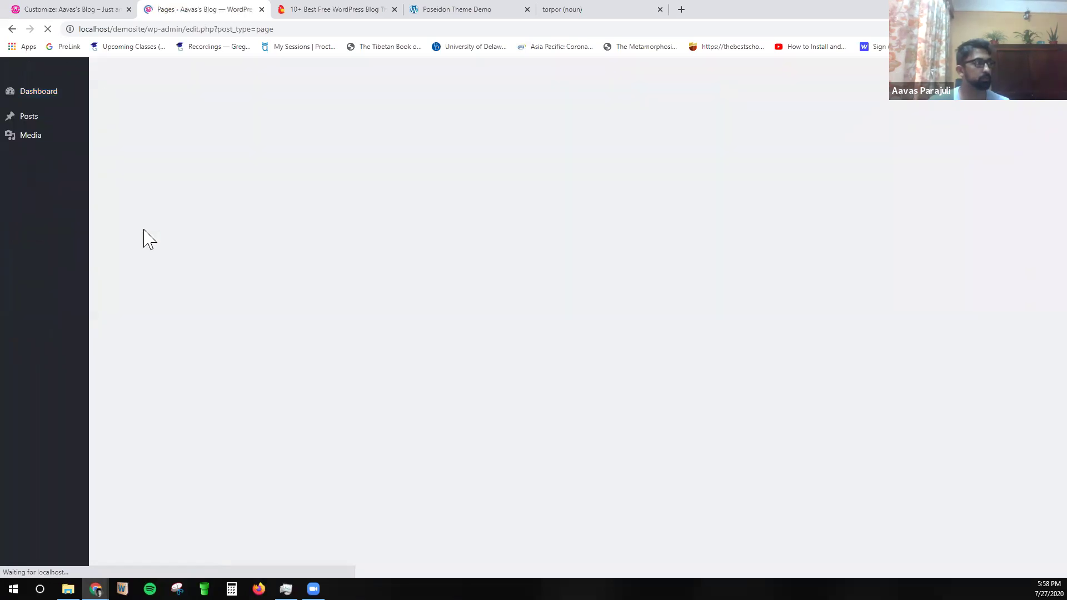
left_click(162, 97)
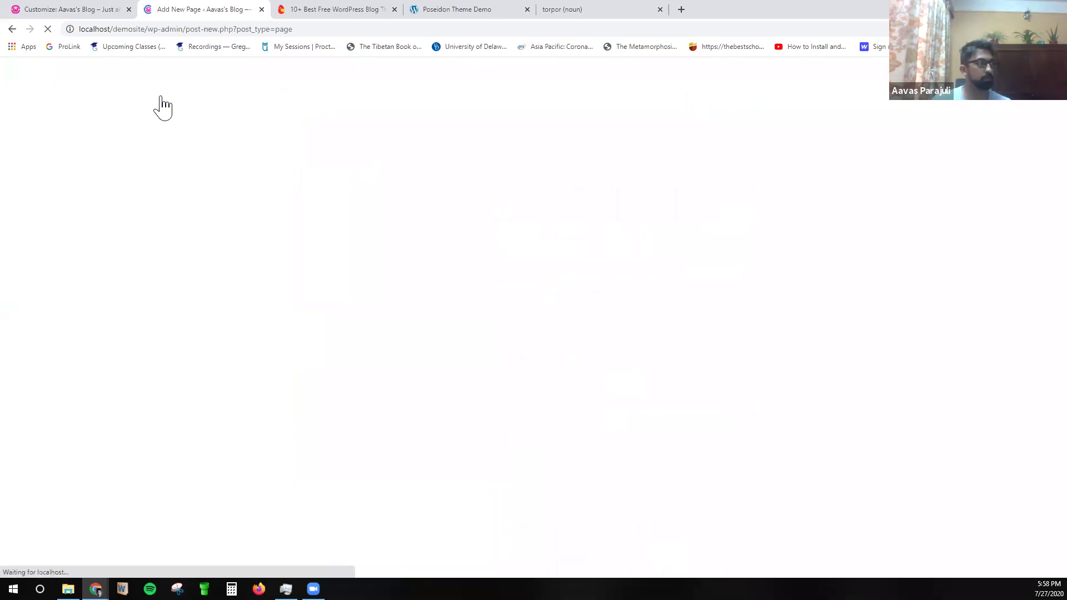
type("Blogs")
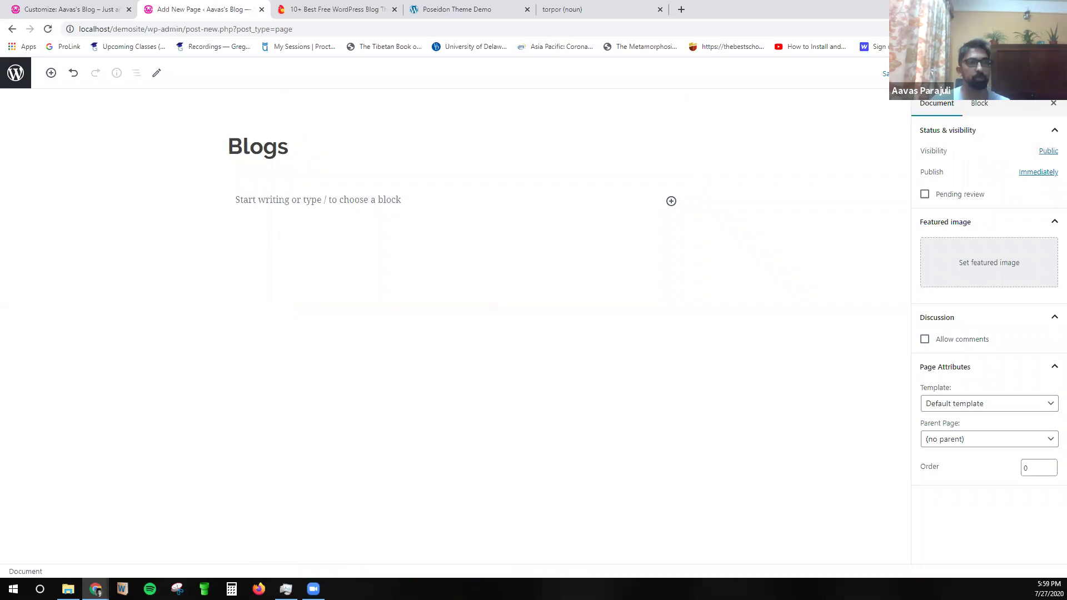
left_click(973, 73)
left_click(945, 73)
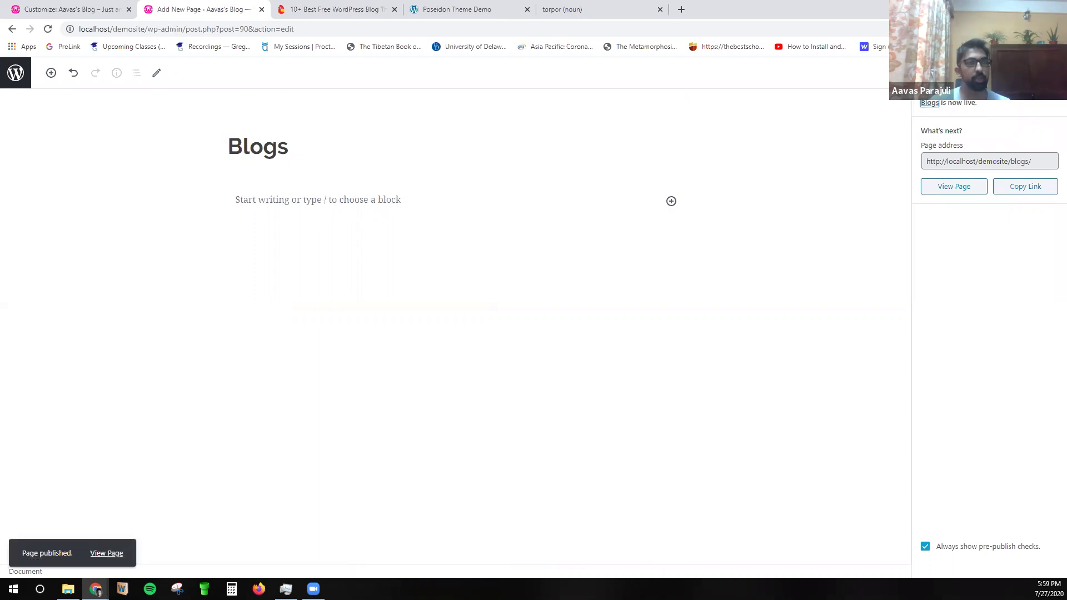
left_click(1049, 73)
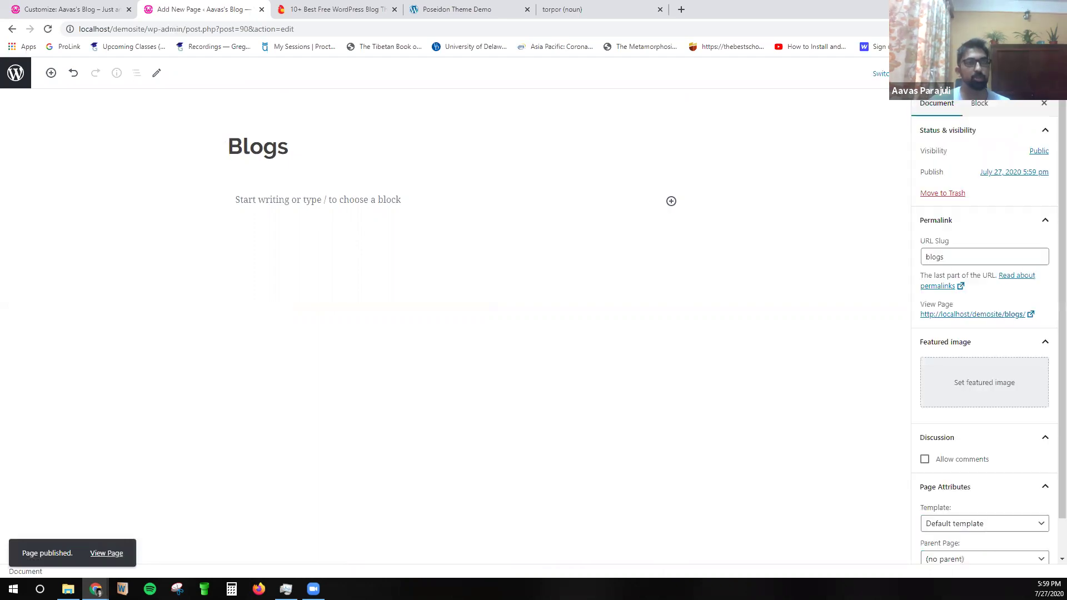
left_click(996, 175)
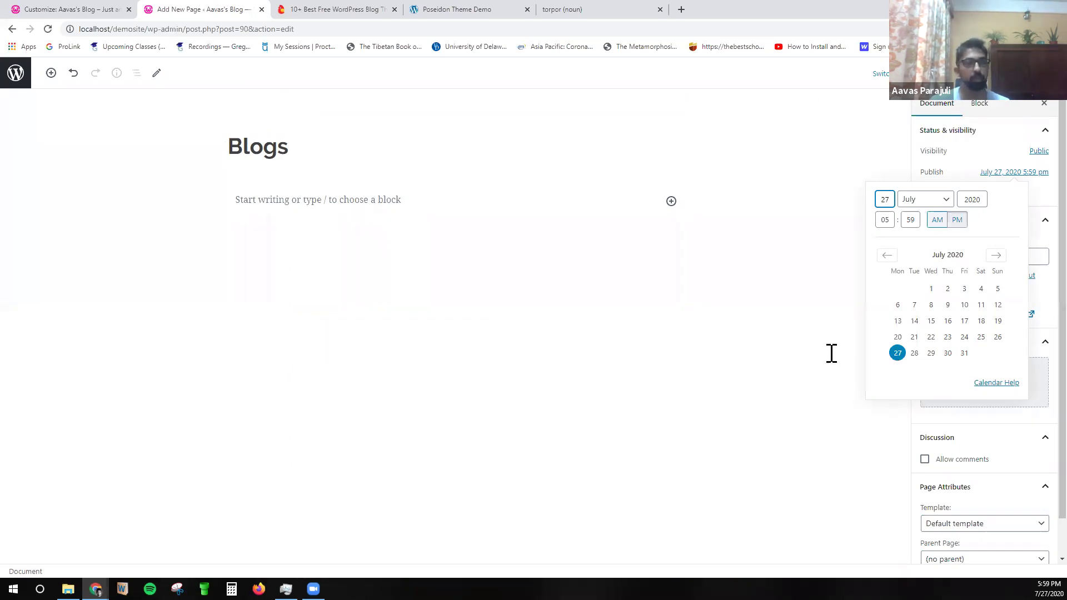
left_click(831, 353)
left_click(823, 352)
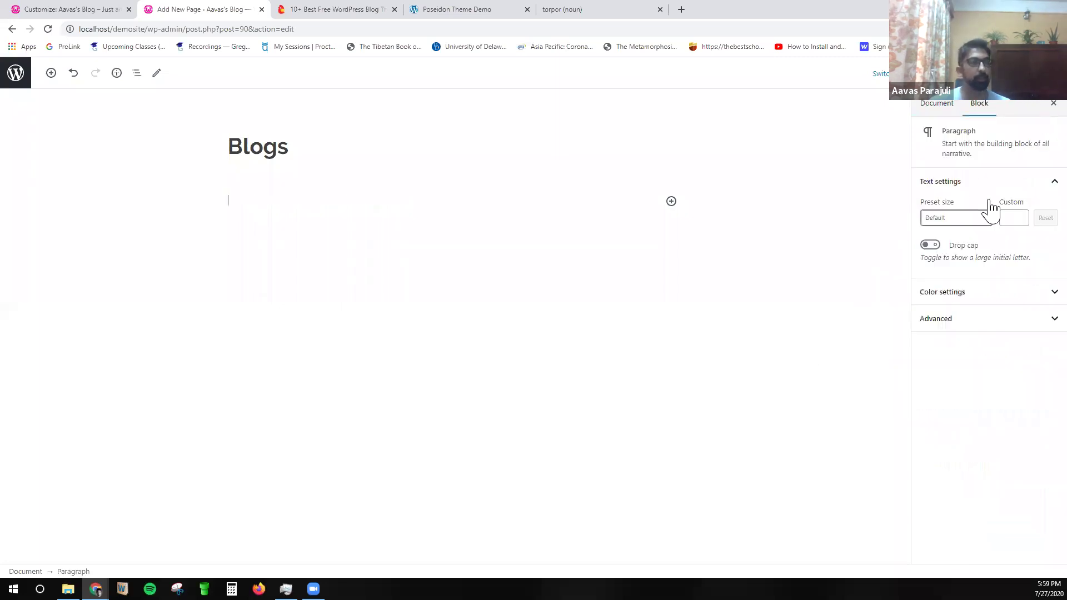
left_click(939, 104)
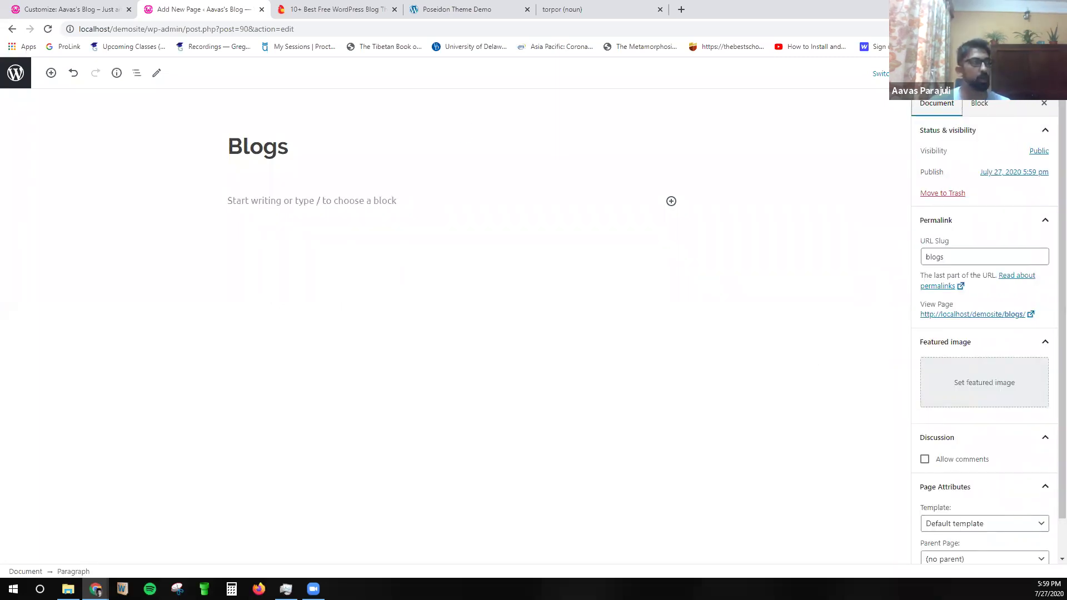
Return to the customizer, publish the static homepage change and reload the customizer.
left_click(76, 9)
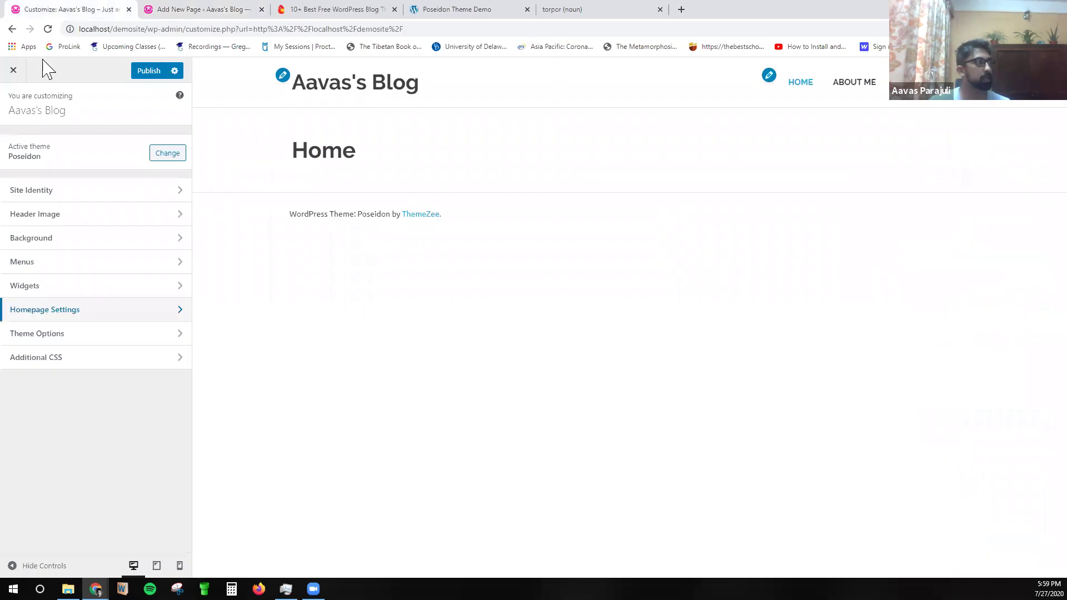
left_click(138, 72)
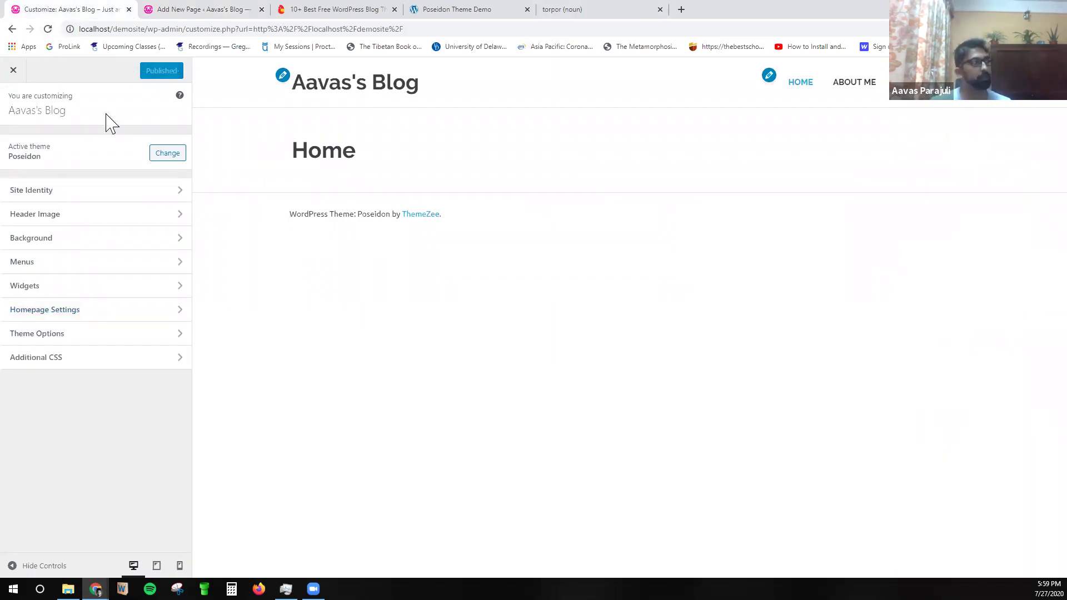
left_click(48, 29)
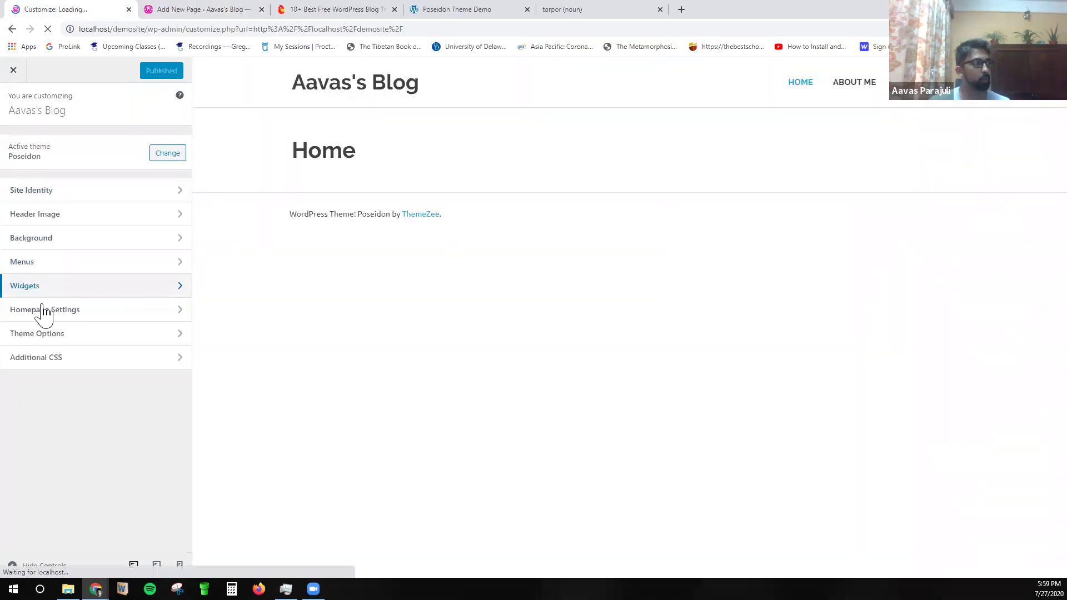
Set the posts page to Blogs in the homepage settings and look through the post list in the preview.
left_click(41, 310)
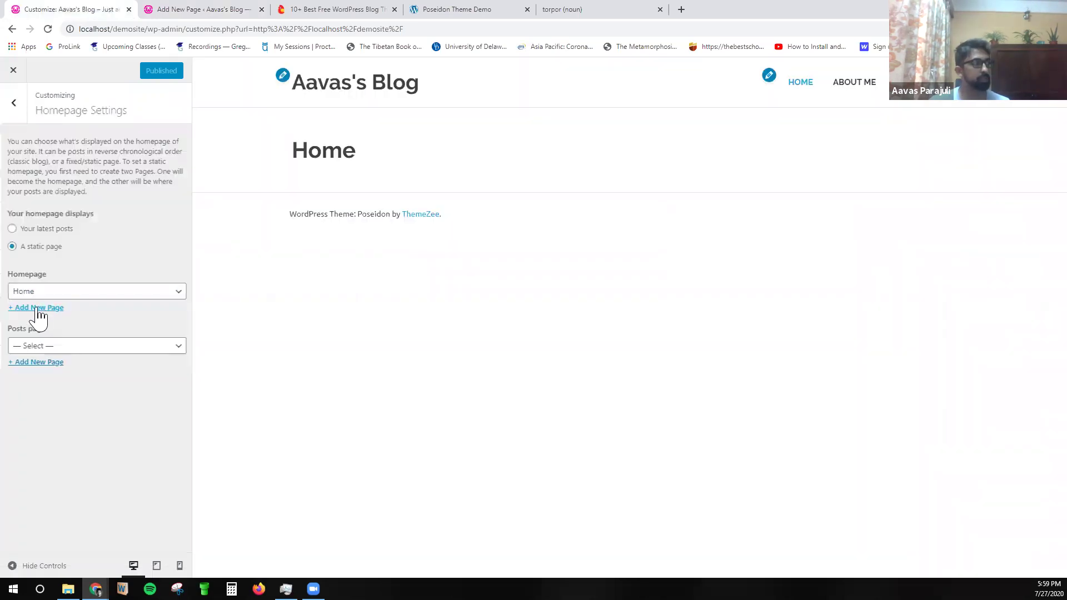
left_click(36, 347)
left_click(25, 384)
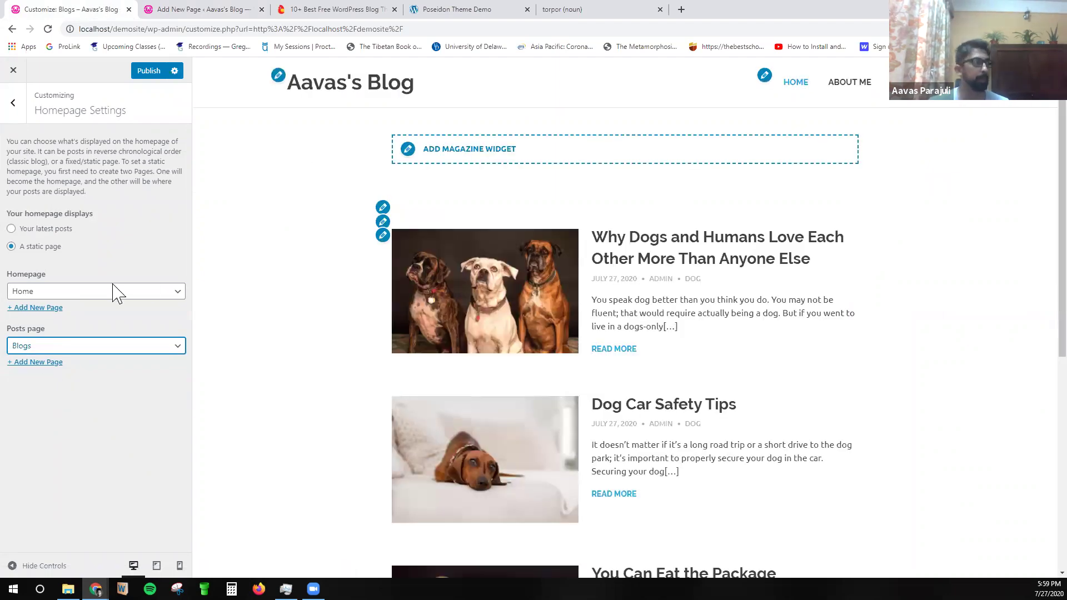
left_click(80, 295)
left_click(79, 295)
scroll(575, 353, "down", 3)
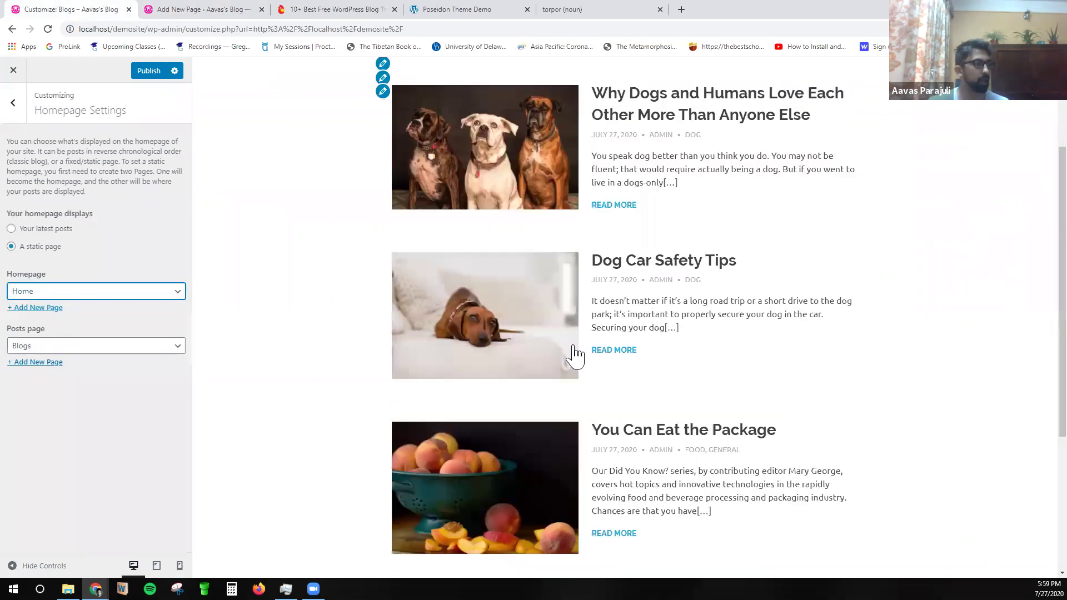
scroll(575, 353, "up", 3)
Remove the Home custom link from the Main Menu.
left_click(12, 102)
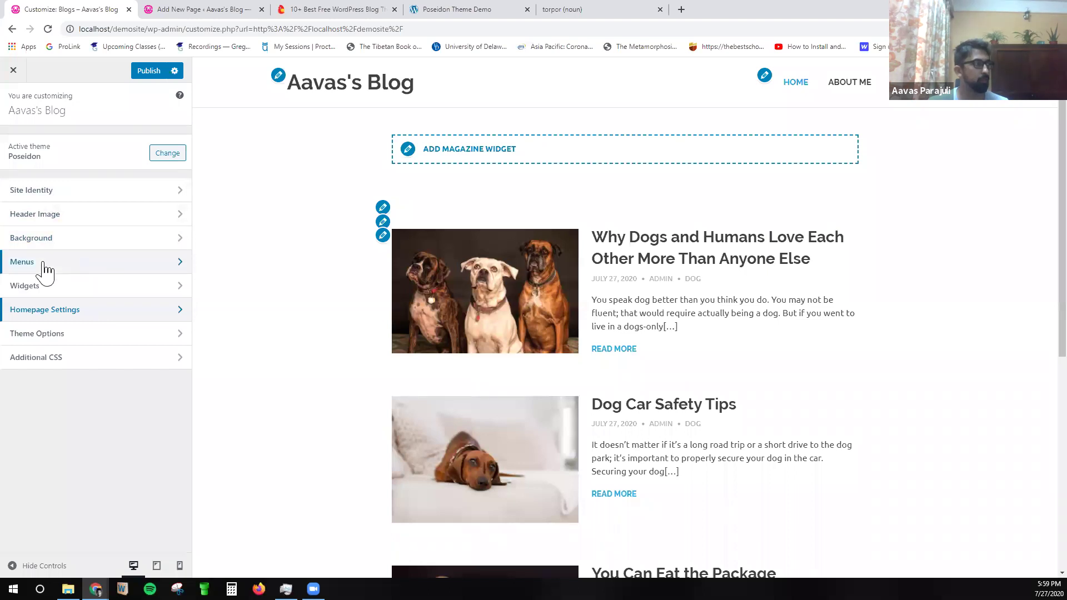
left_click(44, 269)
left_click(90, 170)
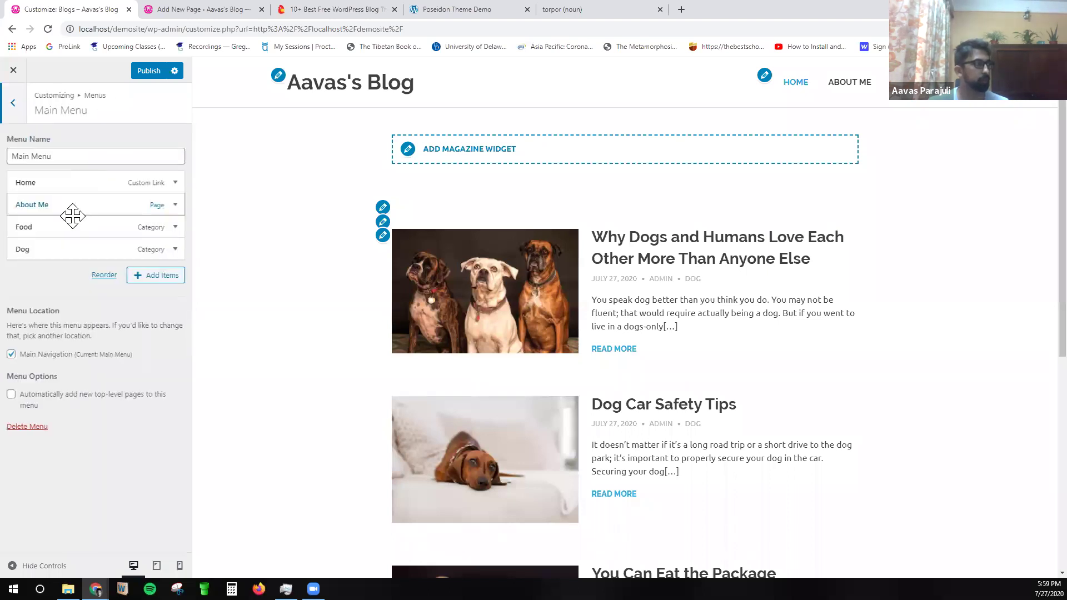
left_click(106, 183)
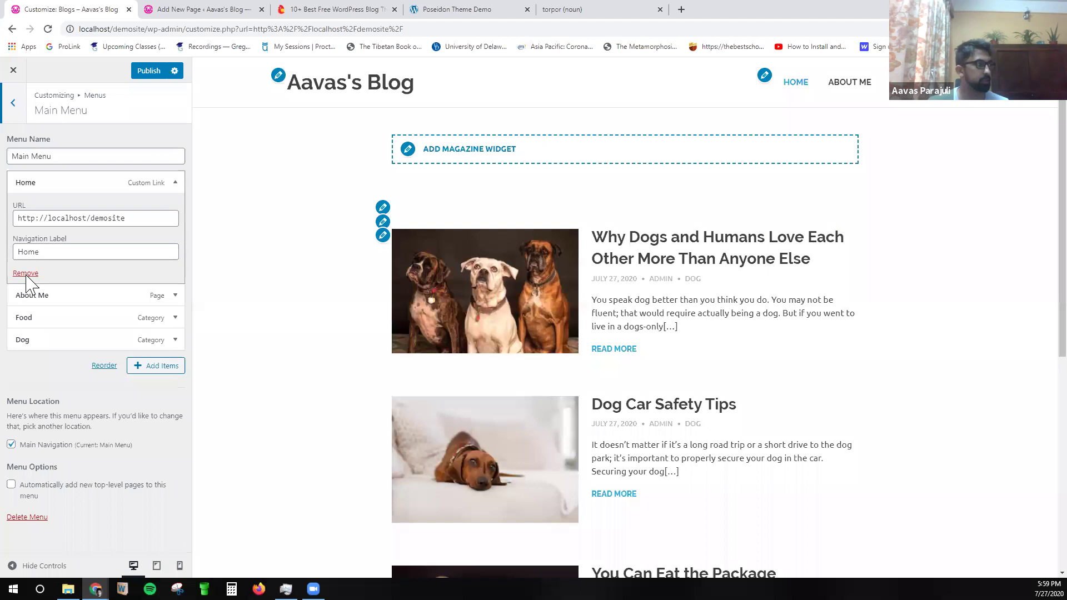
left_click(25, 274)
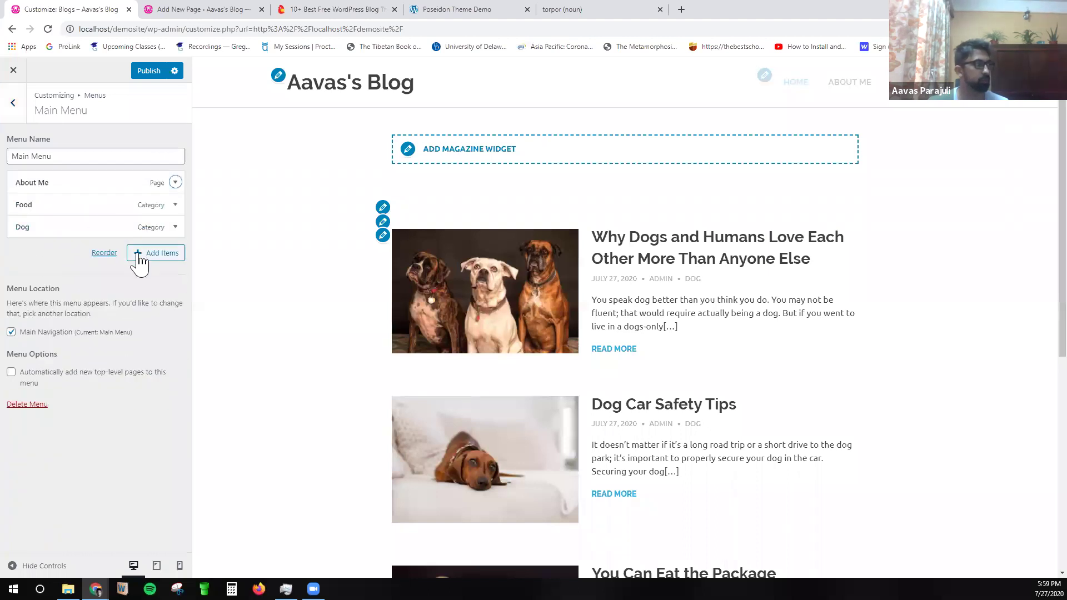
Add the Home page to the Main Menu and place it first, above About Me.
left_click(156, 253)
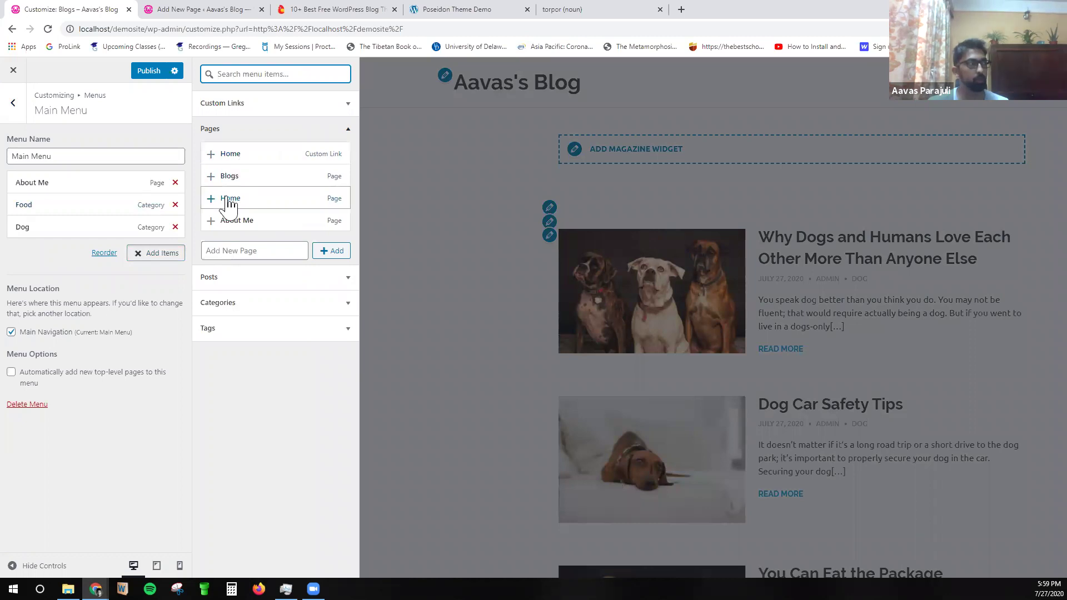
left_click(228, 204)
left_click_drag(45, 254, 50, 183)
Add the Blogs page to the Main Menu between About Me and Food, and publish the changes.
left_click(240, 179)
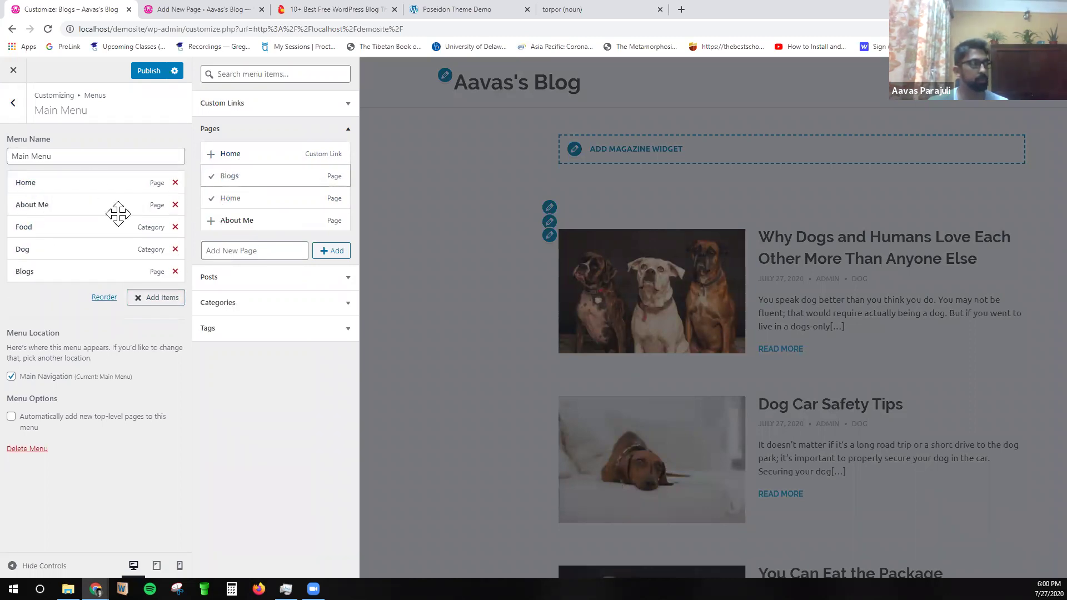
left_click_drag(67, 267, 67, 236)
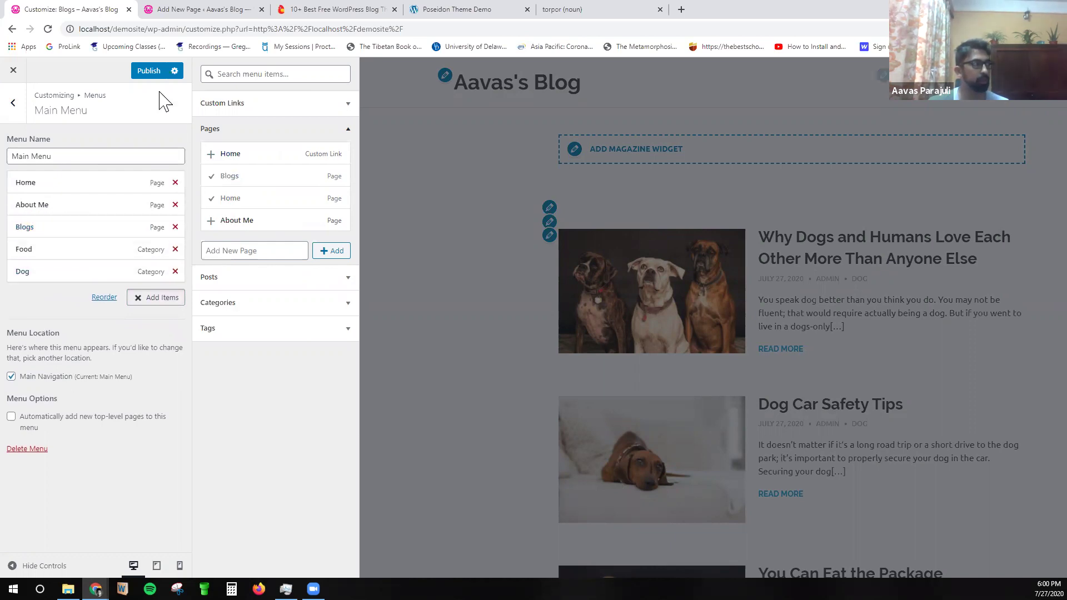
left_click(150, 72)
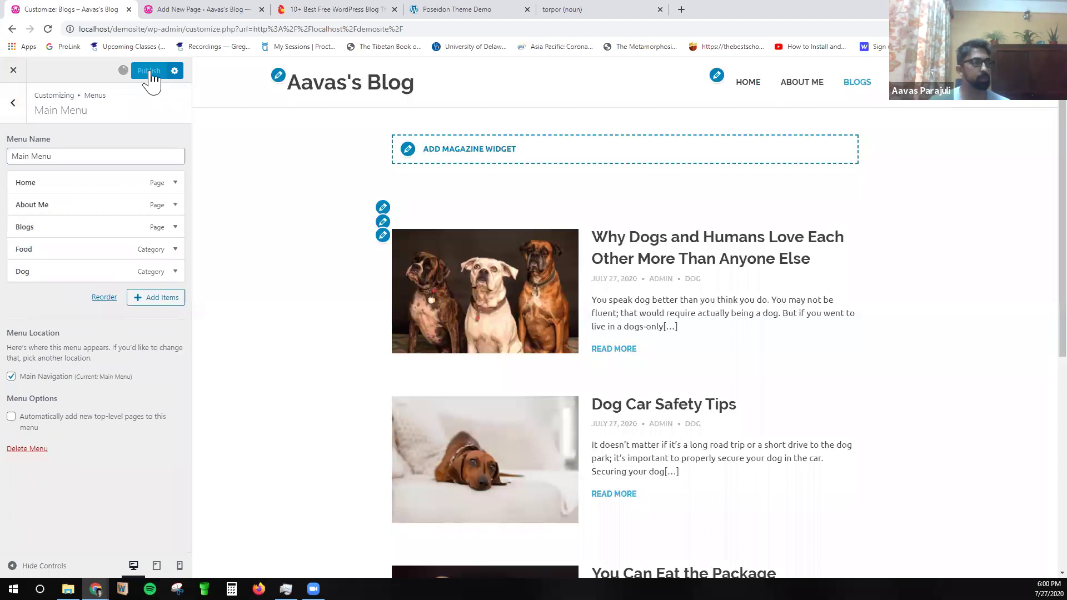
Check the Home, About Me and Blogs menu links in the site preview.
left_click(747, 84)
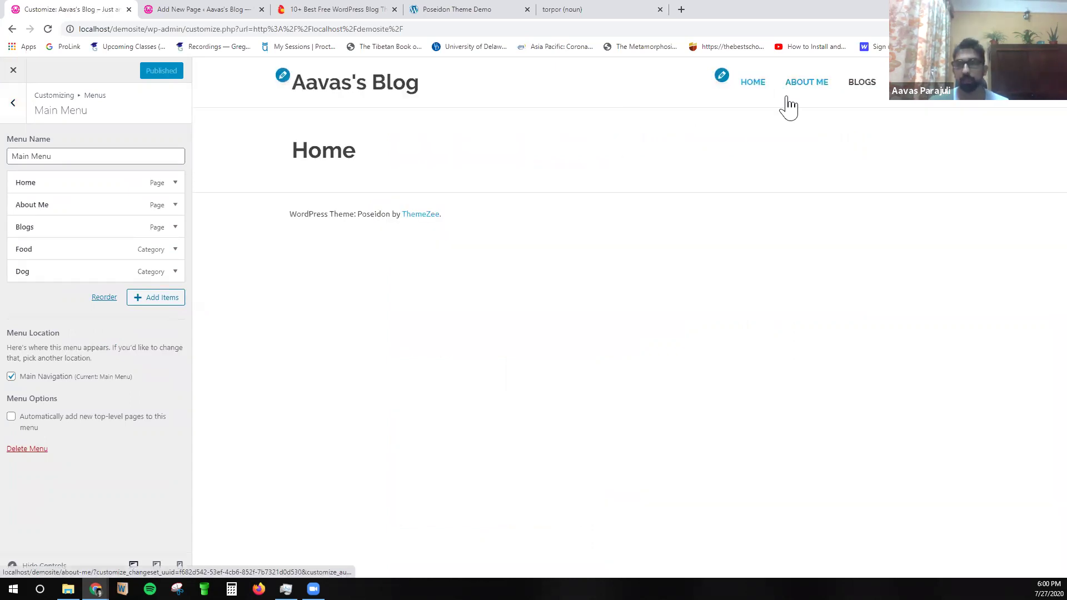
left_click(806, 91)
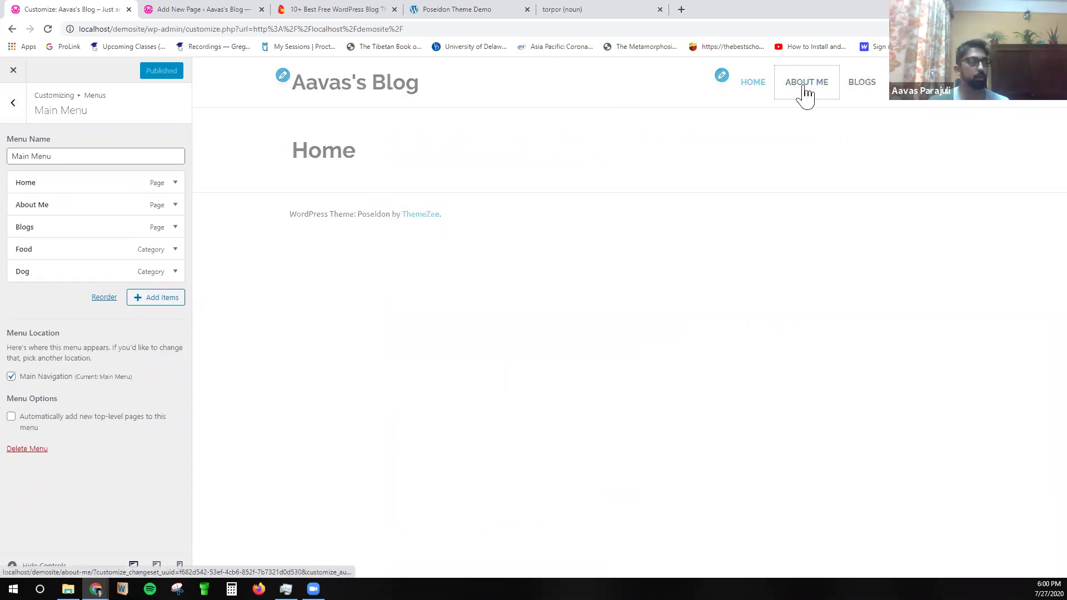
left_click(862, 92)
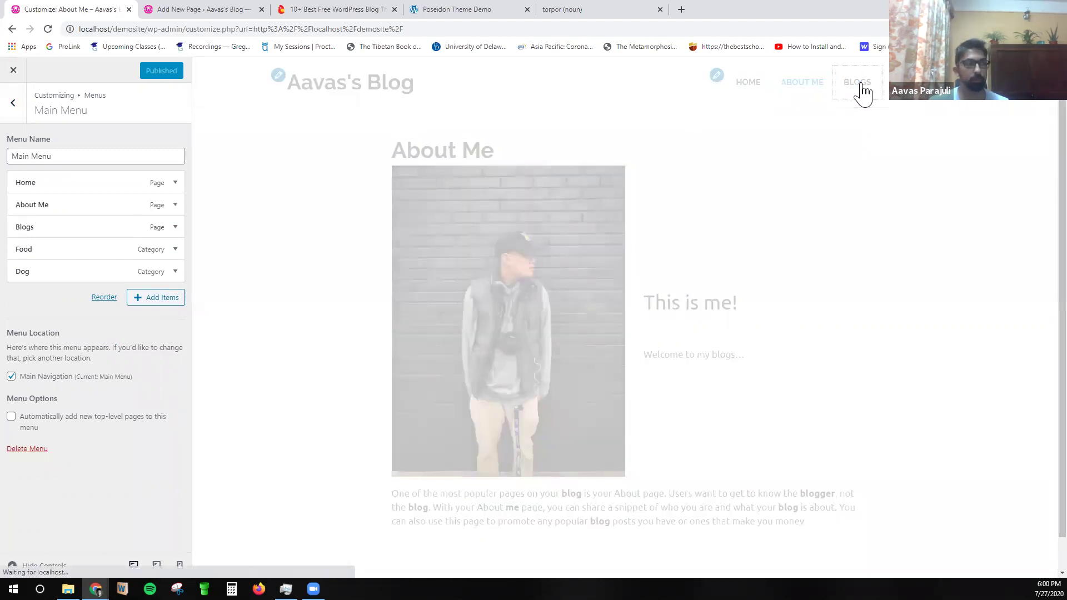
Nest the Food and Dog categories under Blogs in the Main Menu and publish the change.
scroll(675, 375, "down", 7)
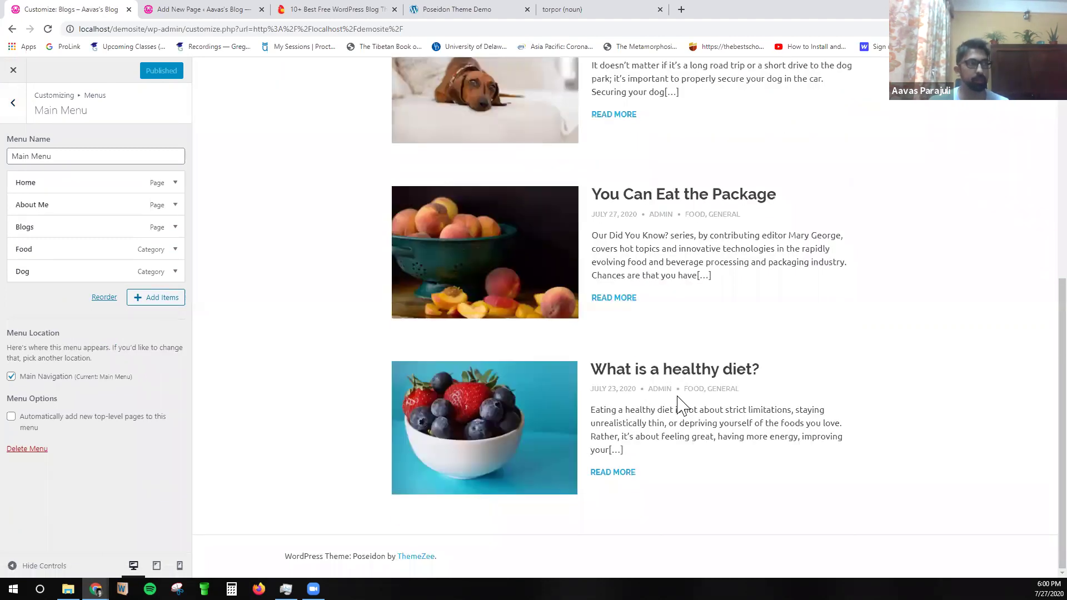
scroll(816, 213, "up", 7)
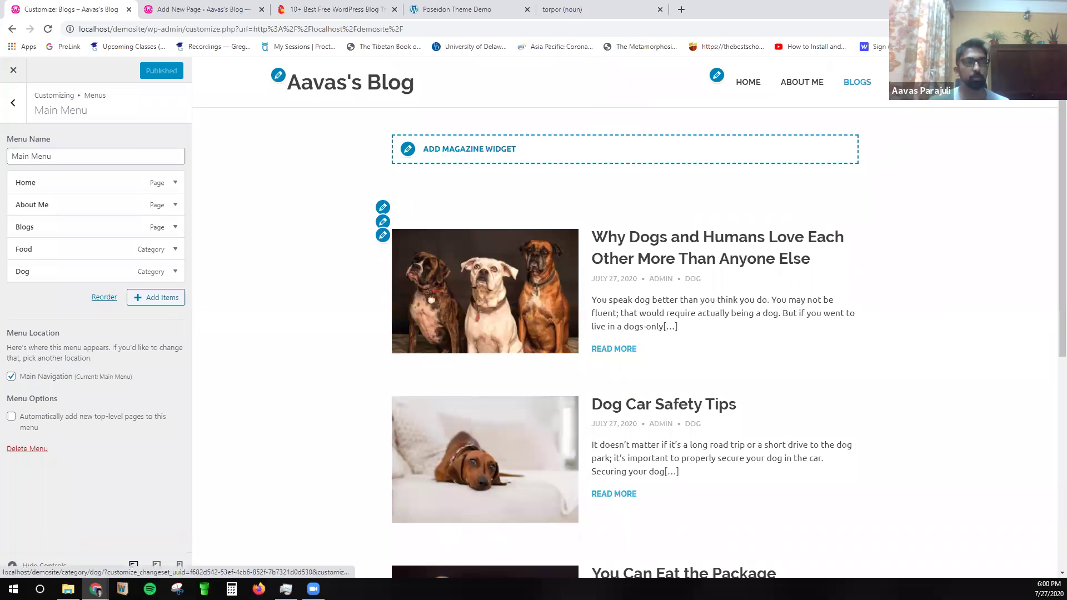
mouse_move(69, 250)
left_mouse_down()
mouse_move(78, 255)
mouse_move(62, 265)
mouse_move(75, 267)
left_mouse_up()
left_click(149, 73)
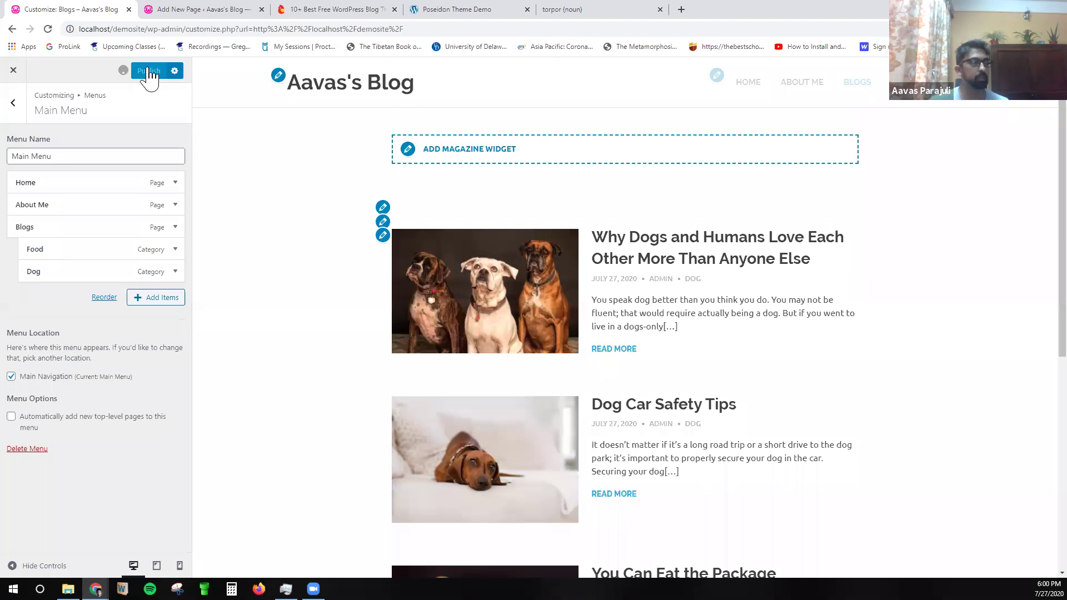
left_click(13, 104)
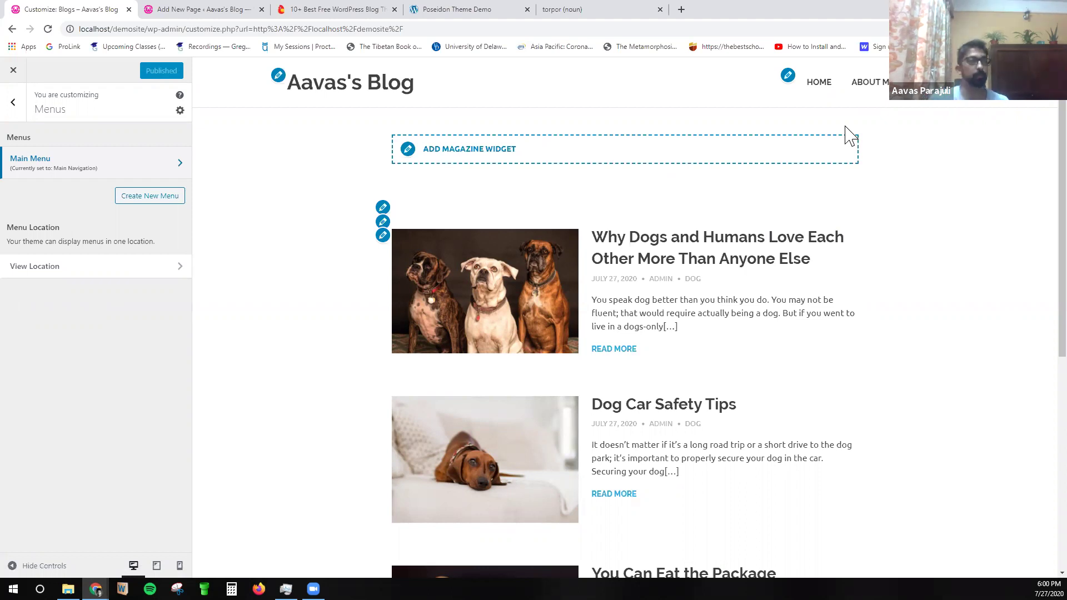
Set the homepage to display the latest posts instead of a static page.
left_click(820, 86)
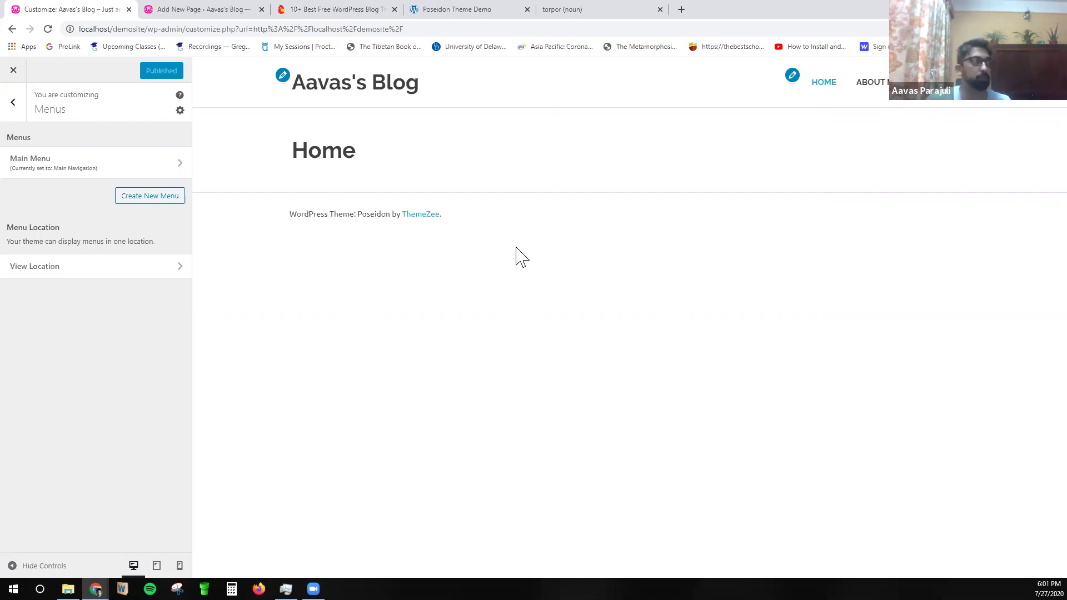
left_click(13, 104)
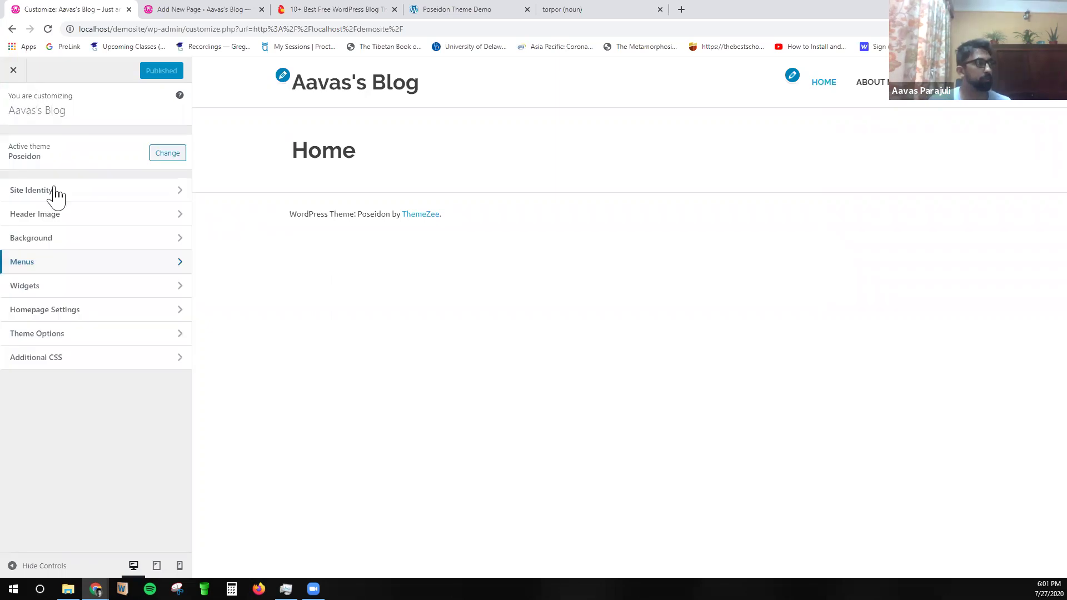
left_click(60, 312)
left_click(56, 292)
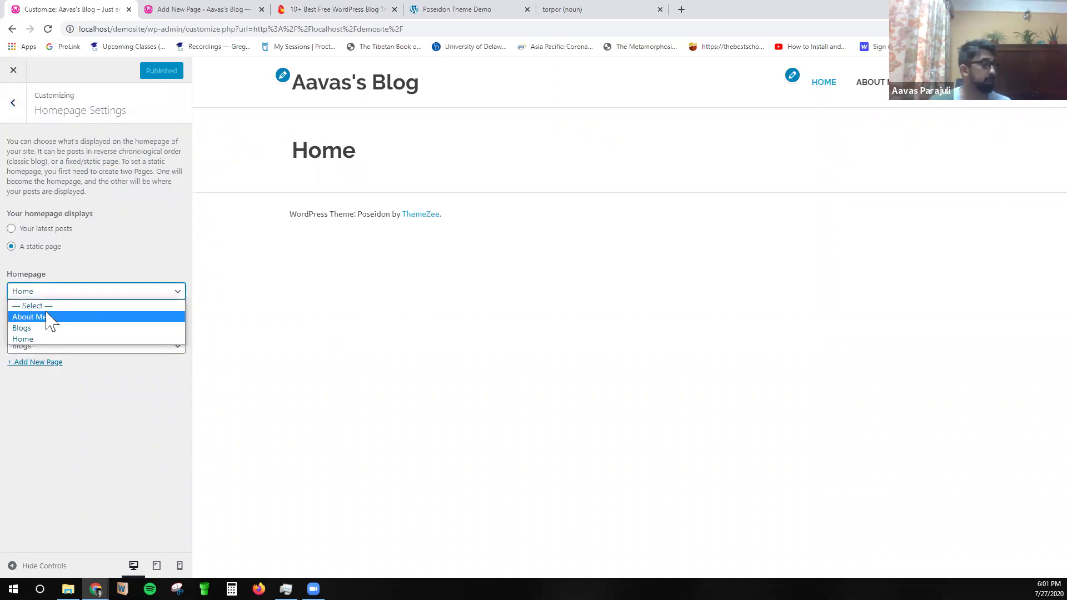
left_click(41, 230)
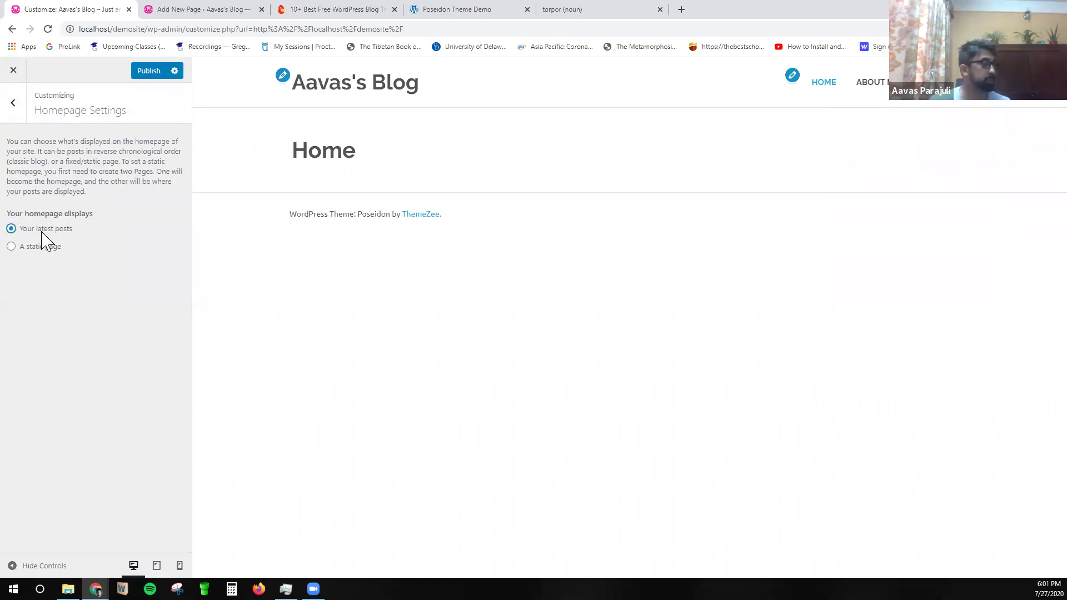
left_click(12, 104)
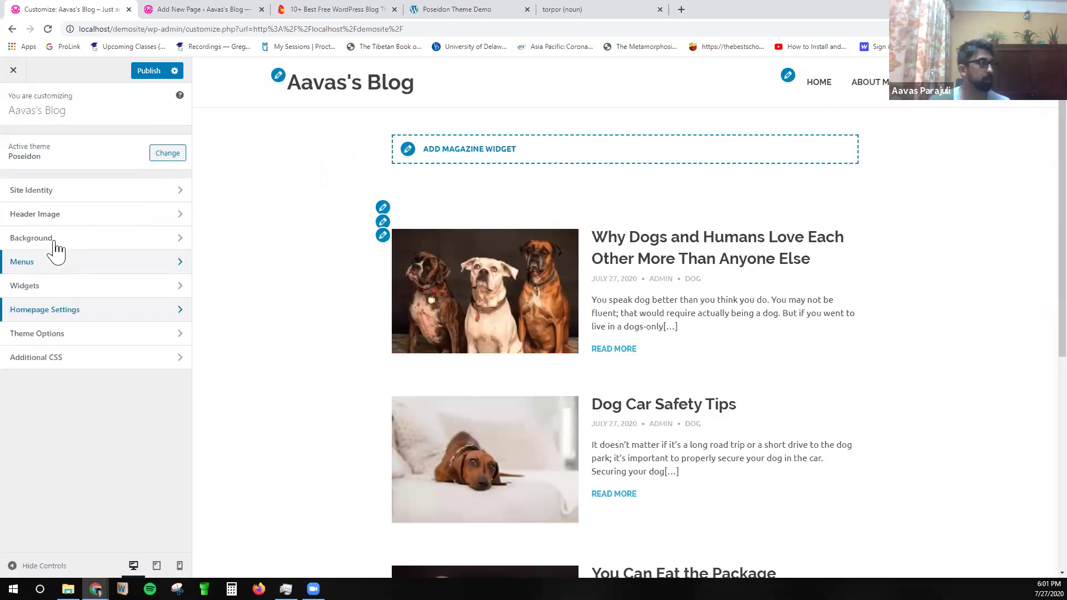
Remove Blogs from the Main Menu, keep Food and Dog as top-level items, and publish the changes.
left_click(54, 266)
left_click(55, 277)
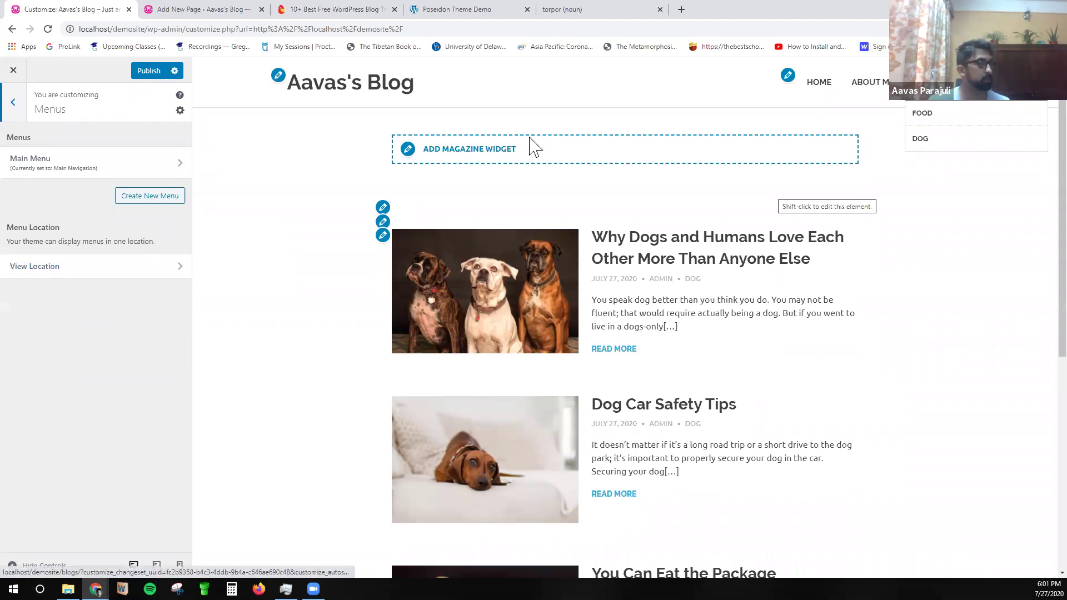
left_click(104, 160)
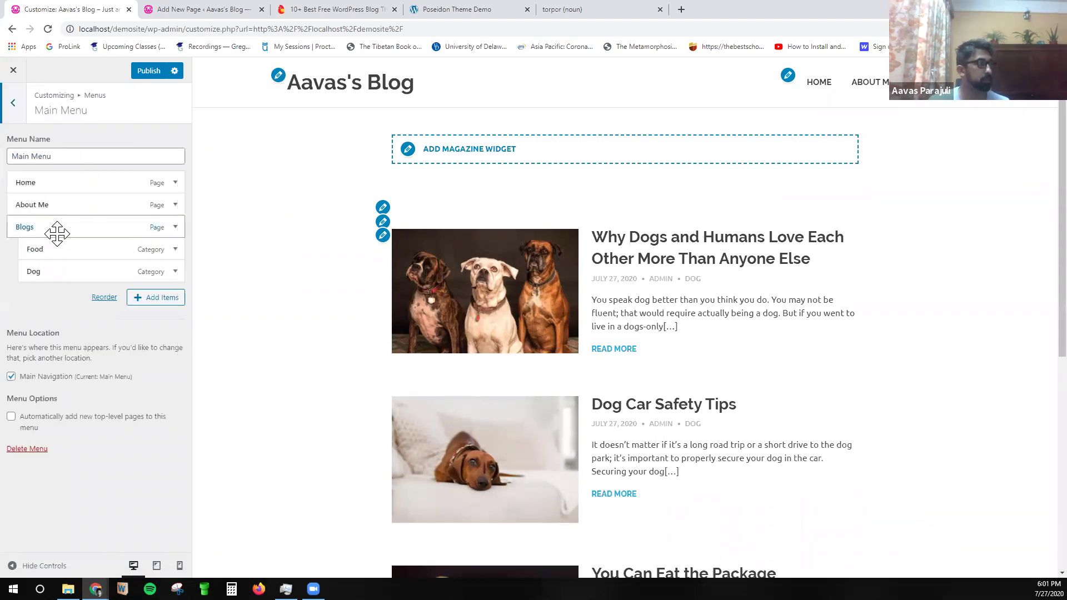
left_click(57, 234)
left_click(26, 298)
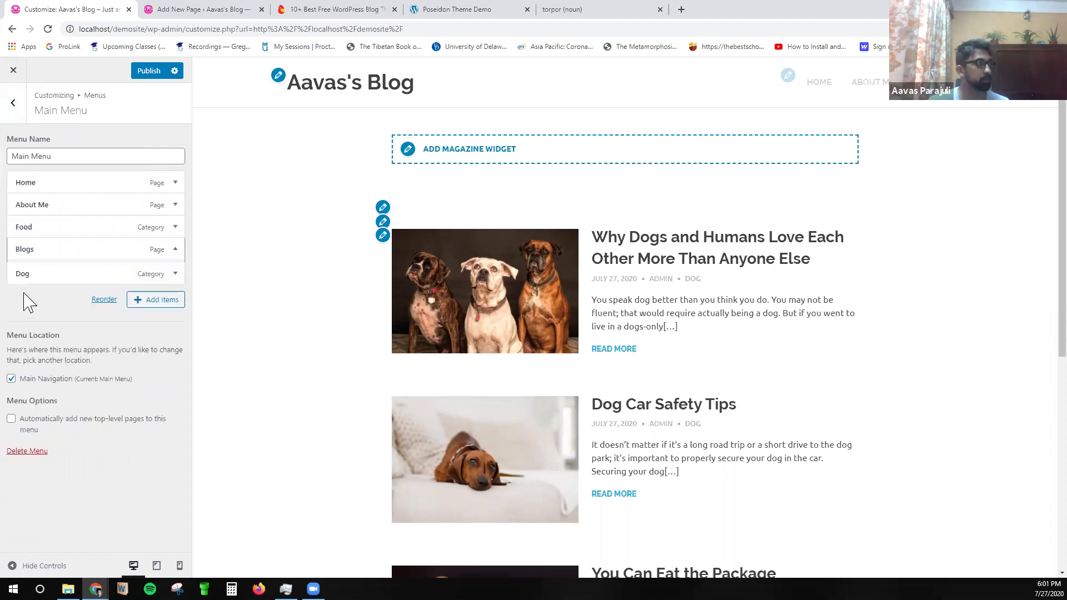
left_click(148, 72)
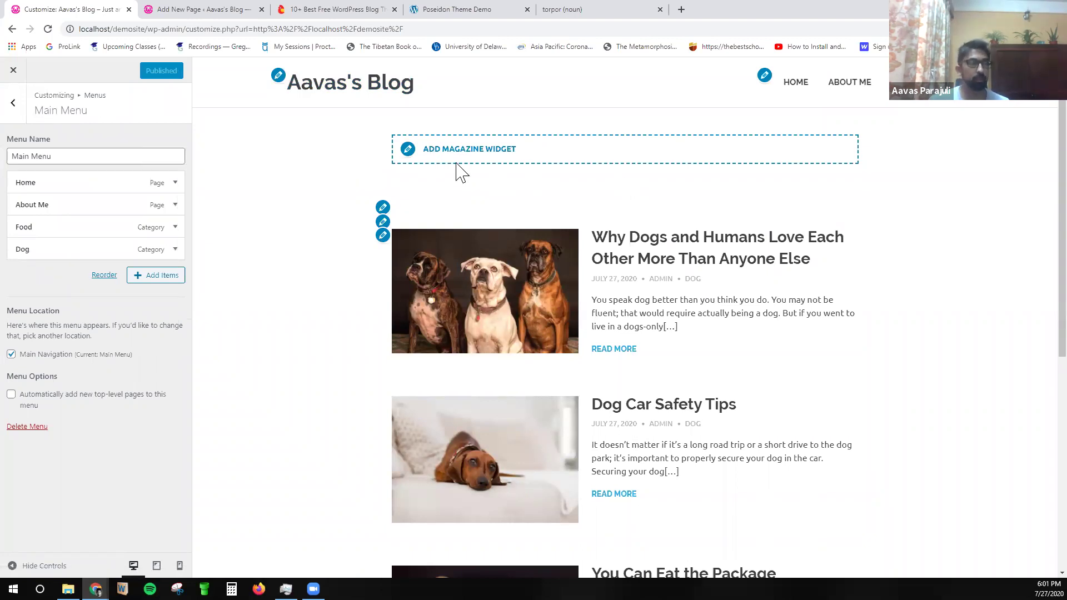
Add a Magazine (Horizontal Box) widget to the Magazine Homepage widget area.
left_click(410, 155)
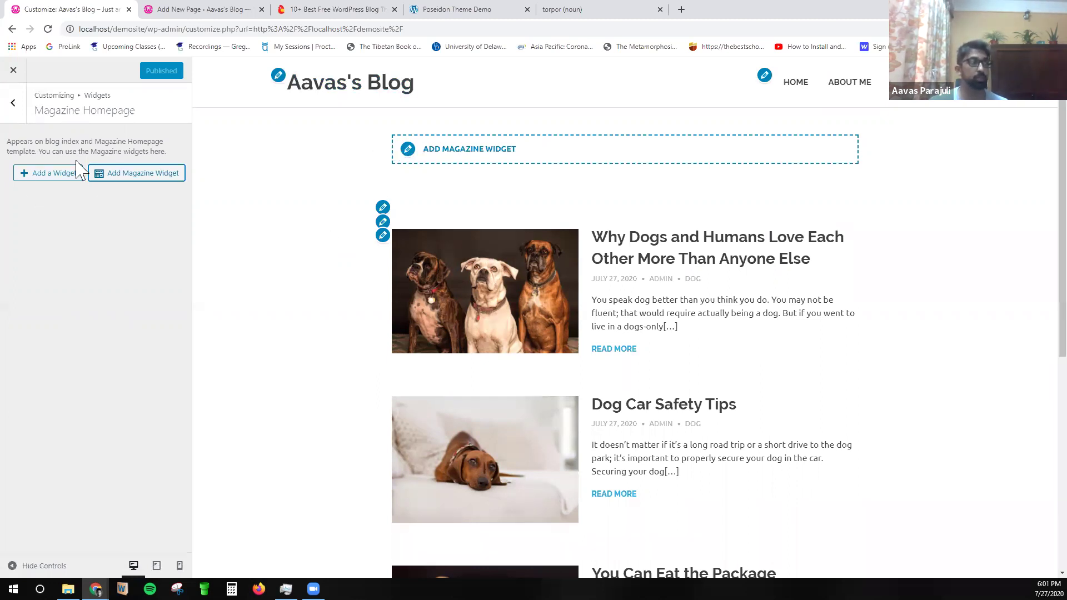
scroll(684, 350, "down", 6)
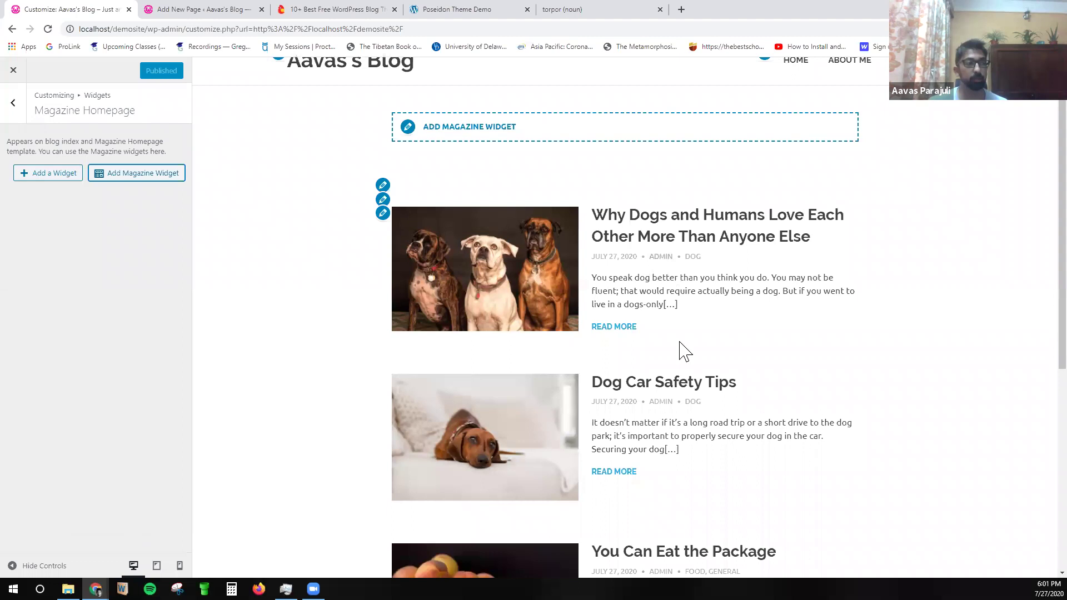
scroll(714, 466, "up", 4)
scroll(716, 465, "up", 3)
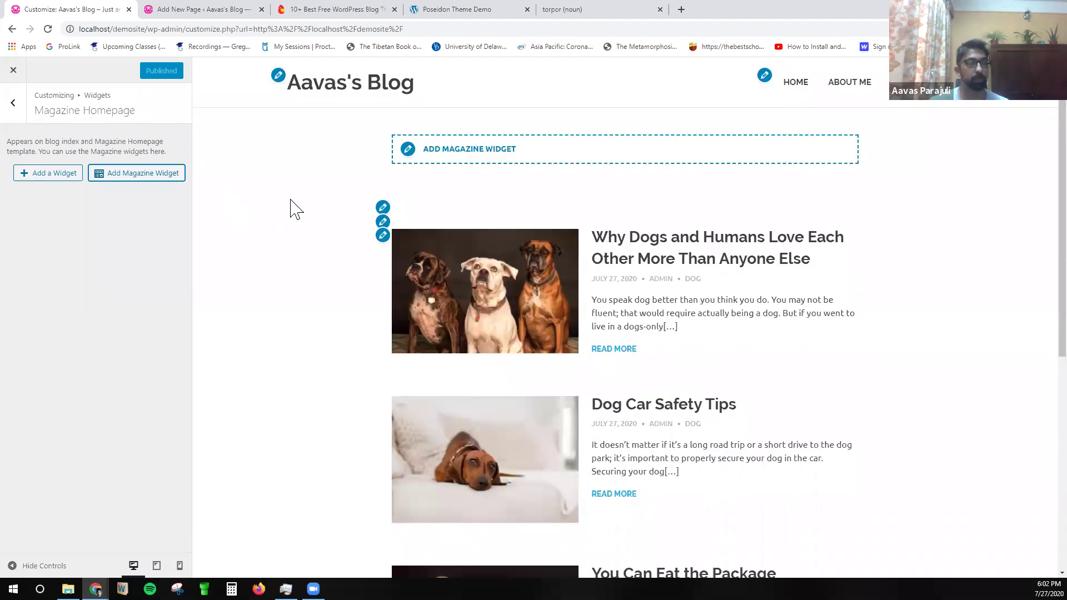
scroll(367, 337, "down", 7)
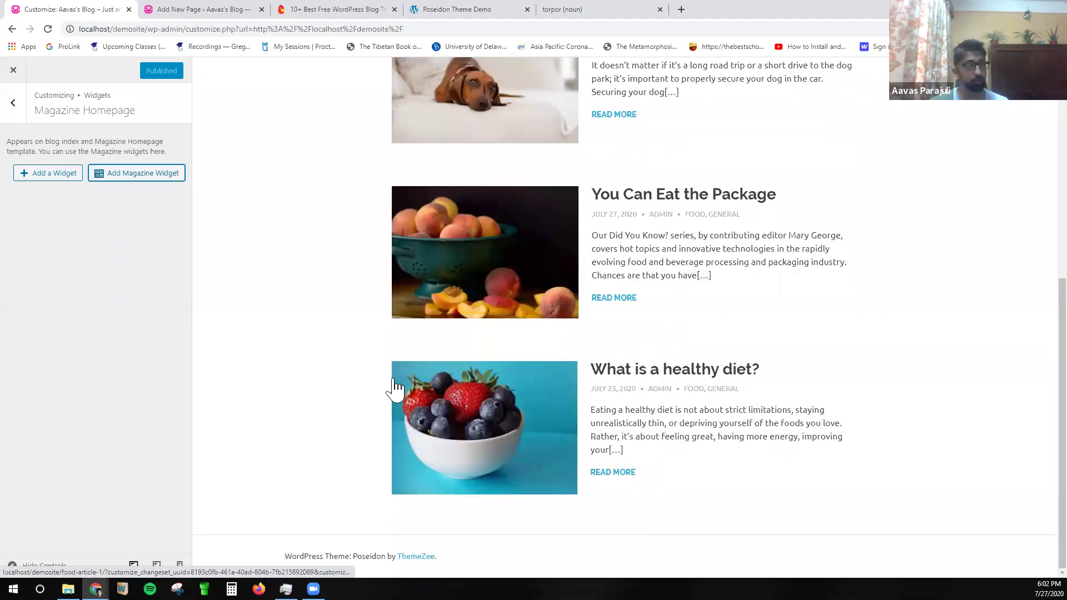
scroll(398, 395, "up", 7)
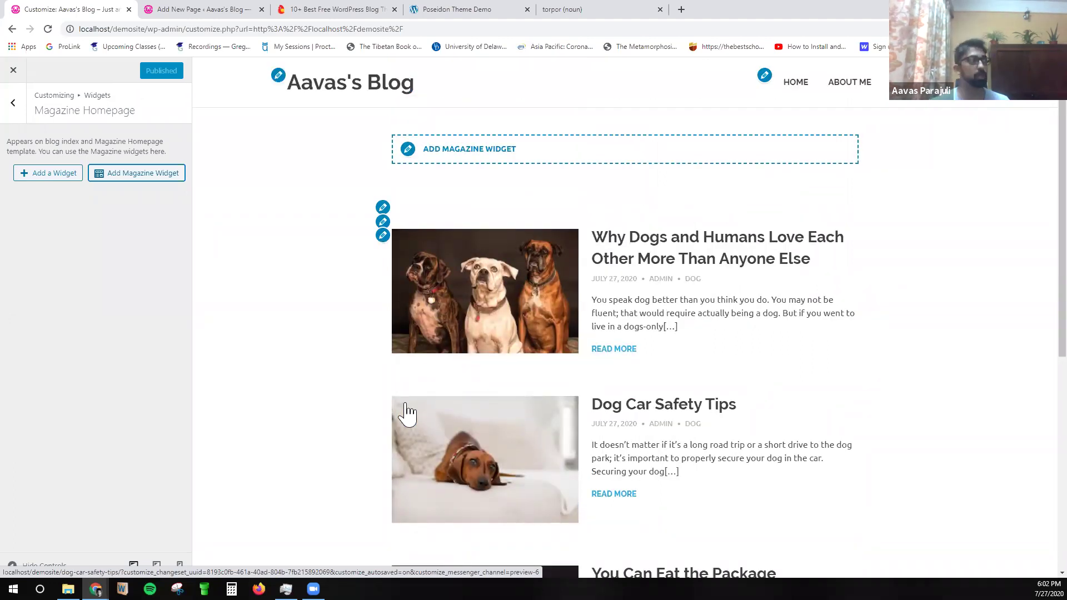
left_click(134, 178)
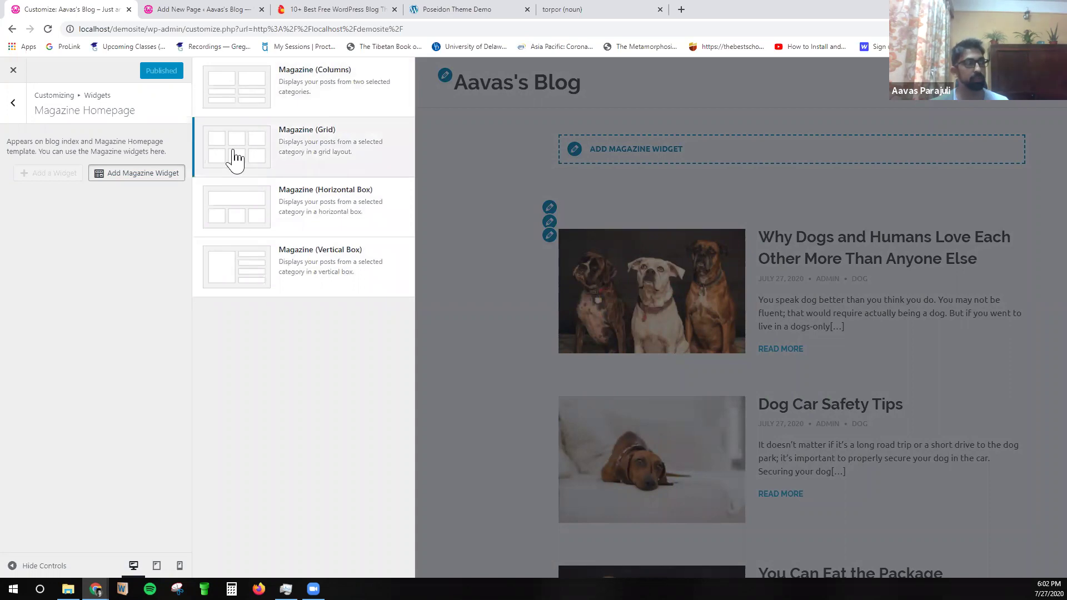
left_click(232, 211)
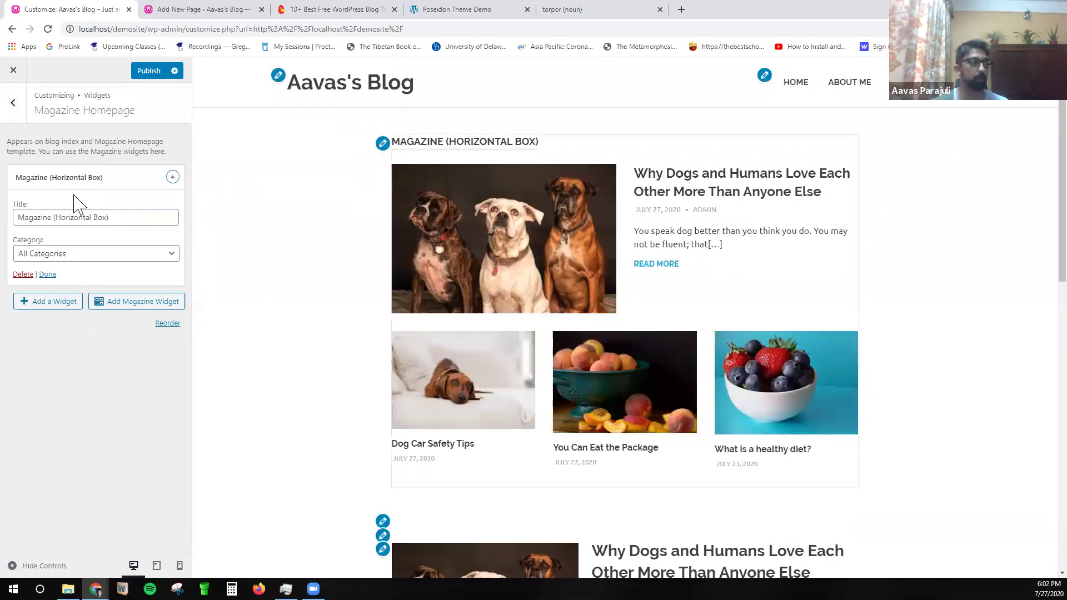
Switch to the WordPress admin, open the Widgets page, and look over the available and inactive widgets.
left_click(219, 11)
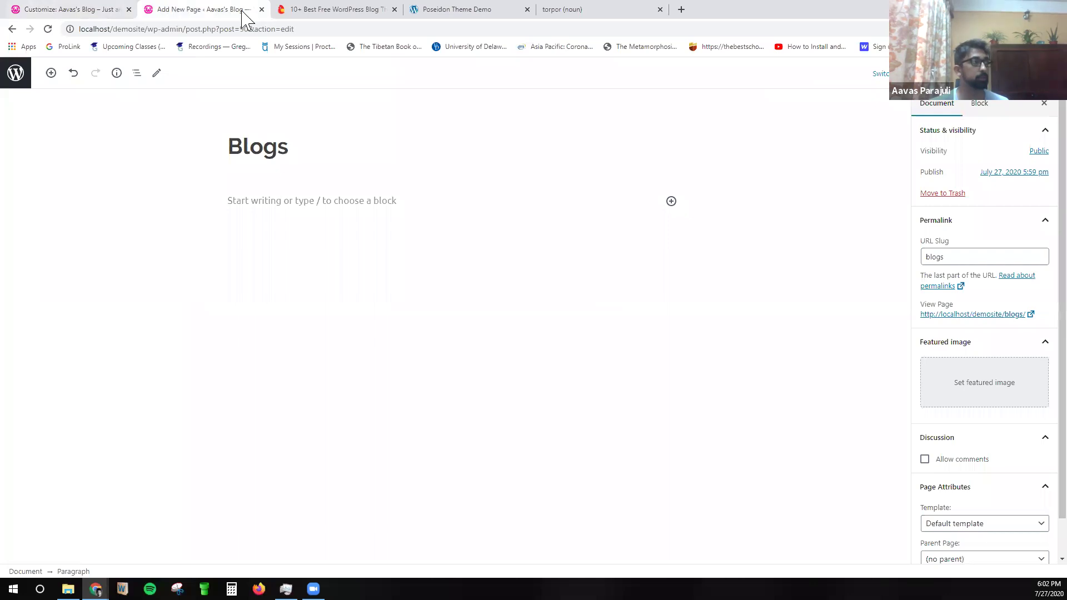
left_click(14, 73)
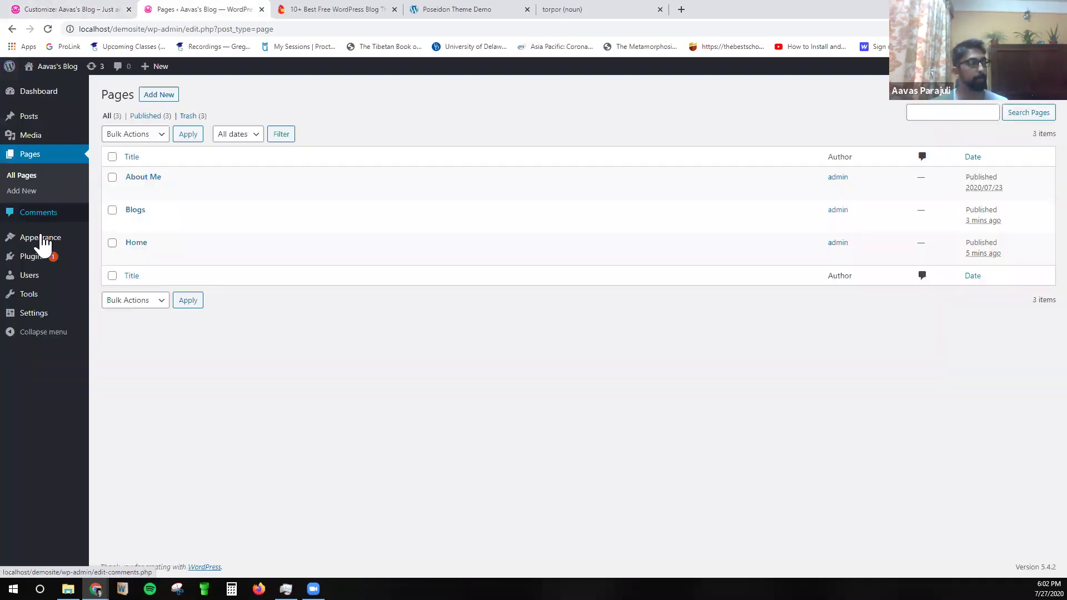
mouse_move(42, 241)
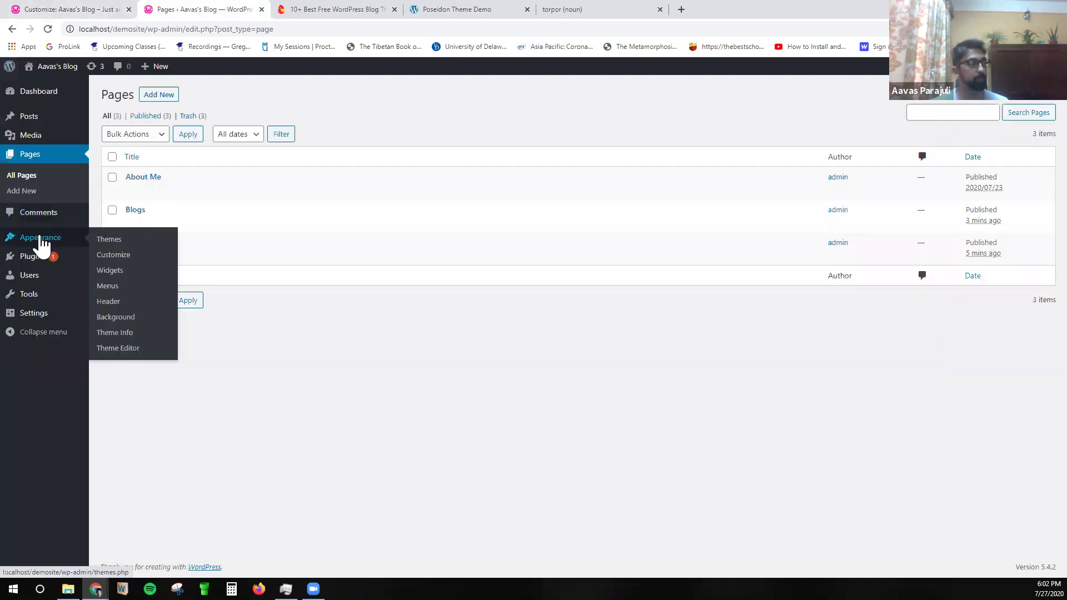
left_click(109, 271)
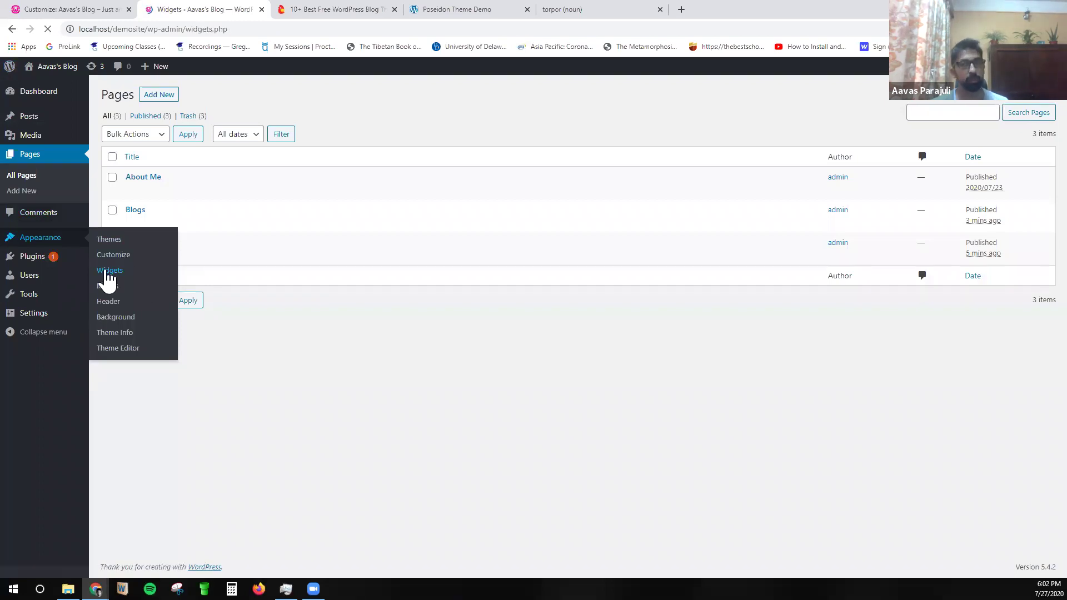
scroll(181, 400, "down", 8)
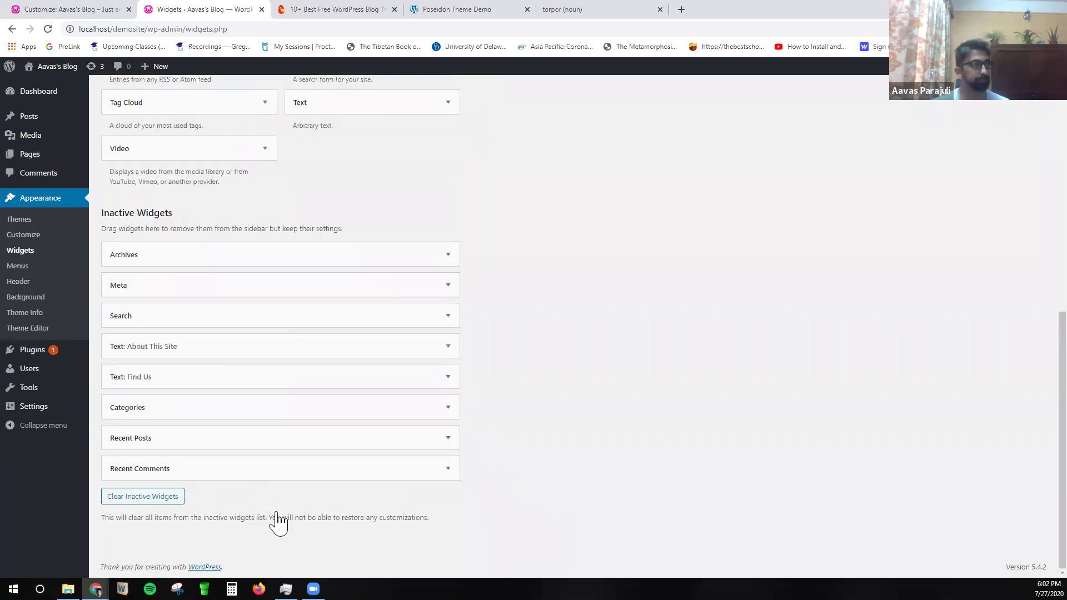
scroll(276, 524, "up", 8)
Add Gallery and Categories widgets to the Magazine Homepage area and a Categories widget to the Sidebar.
left_click(878, 123)
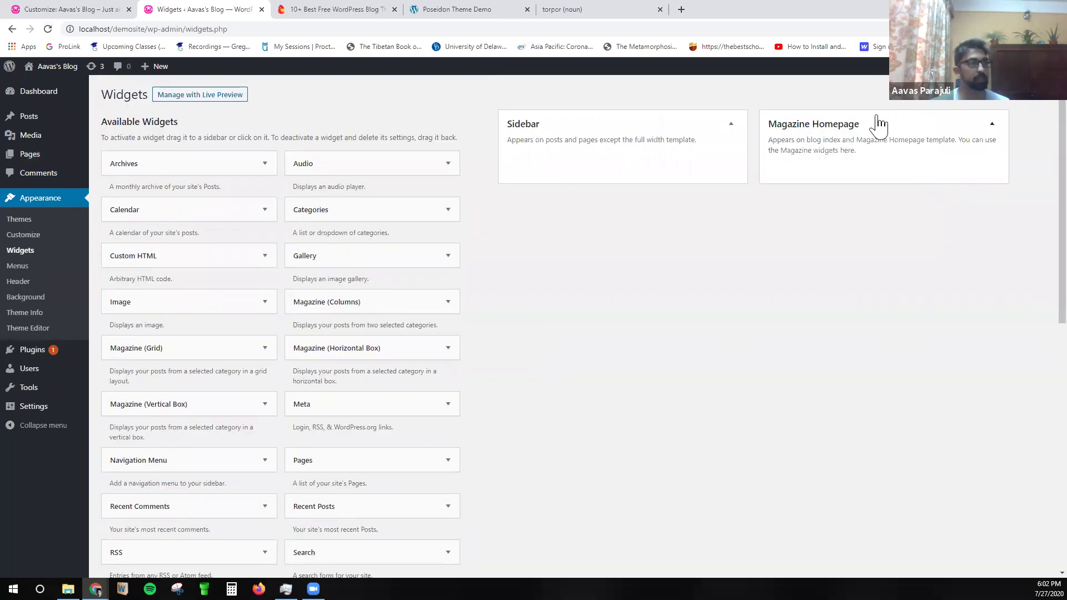
left_click_drag(325, 207, 822, 159)
left_click_drag(532, 254, 816, 183)
left_click_drag(389, 211, 572, 155)
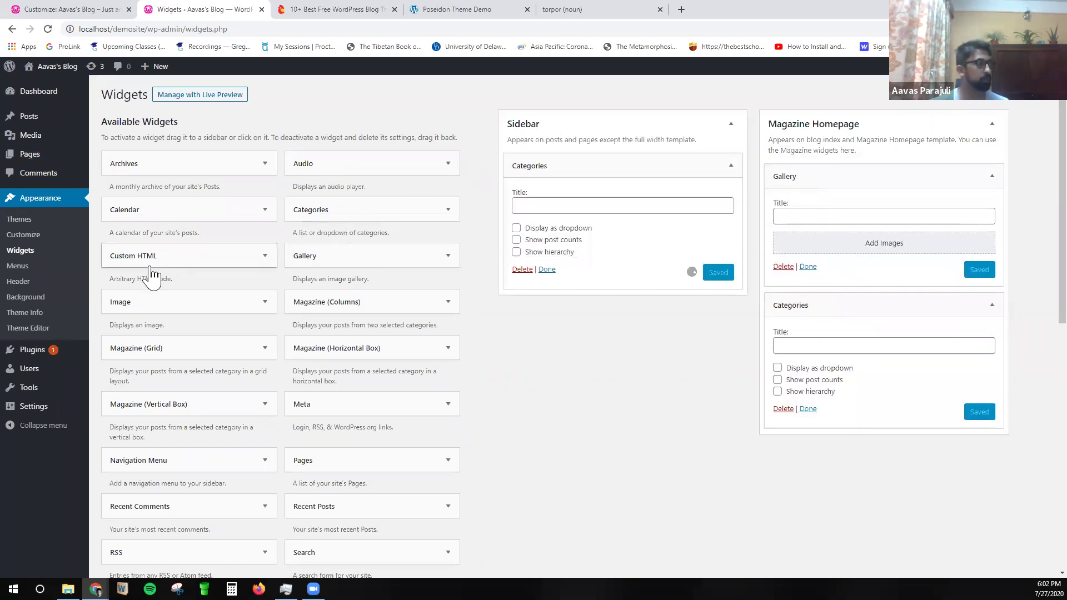
Add an Image widget above Categories in the Sidebar with the photo of the man in a cap on a red background, and save it.
left_click_drag(408, 293, 554, 163)
left_click(587, 236)
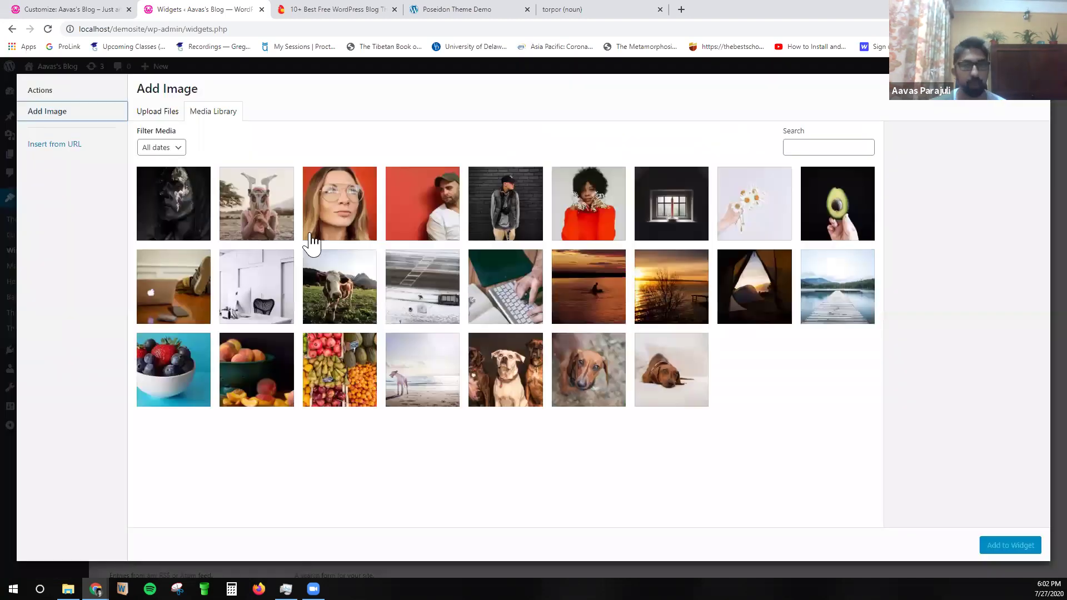
left_click(443, 232)
left_click(1020, 553)
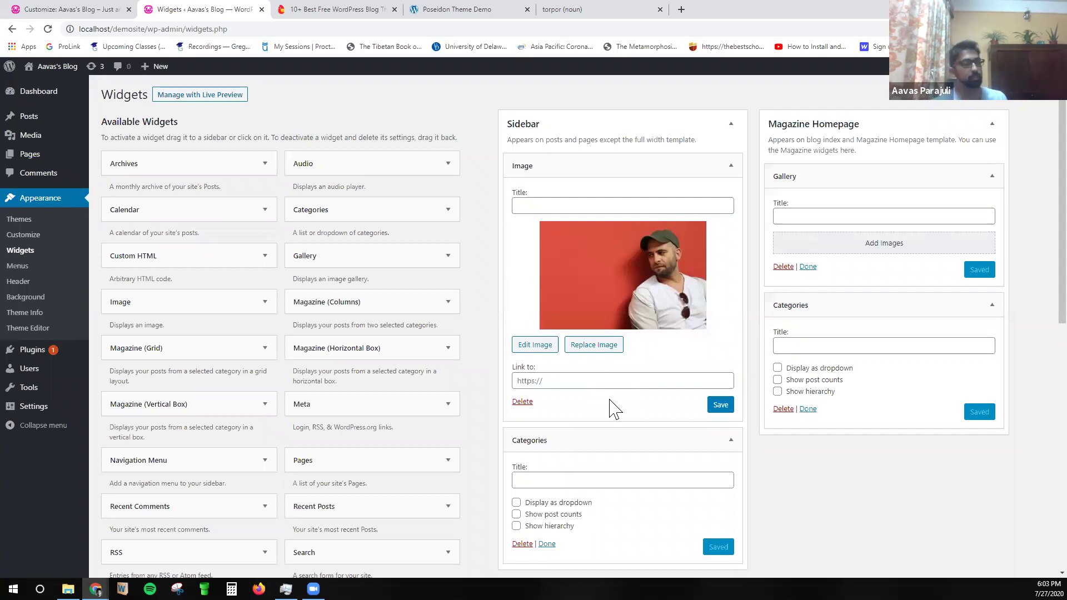
left_click(970, 127)
left_click(723, 409)
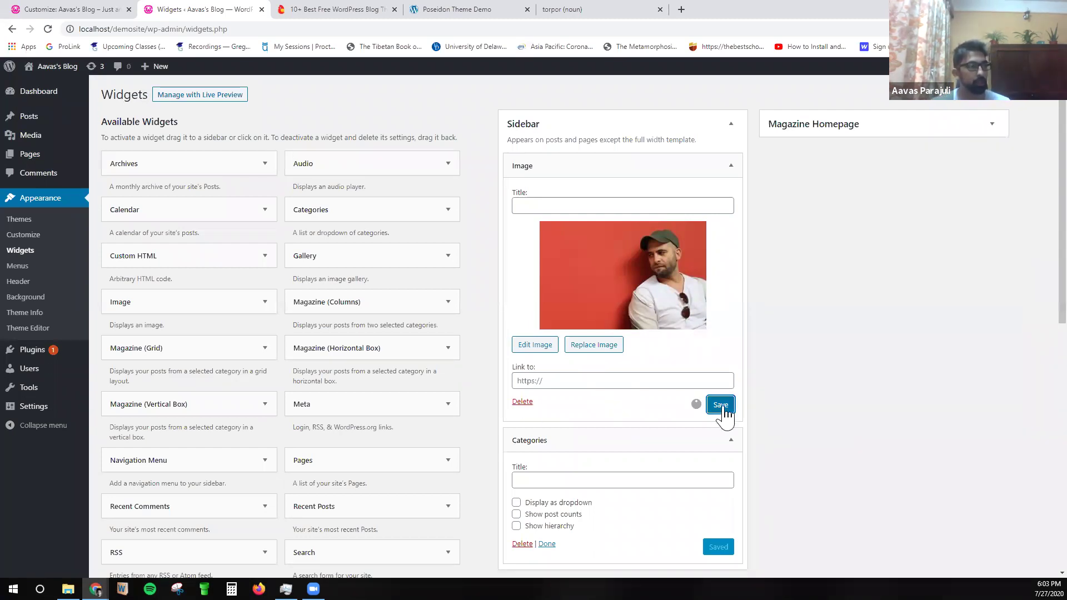
scroll(600, 478, "down", 2)
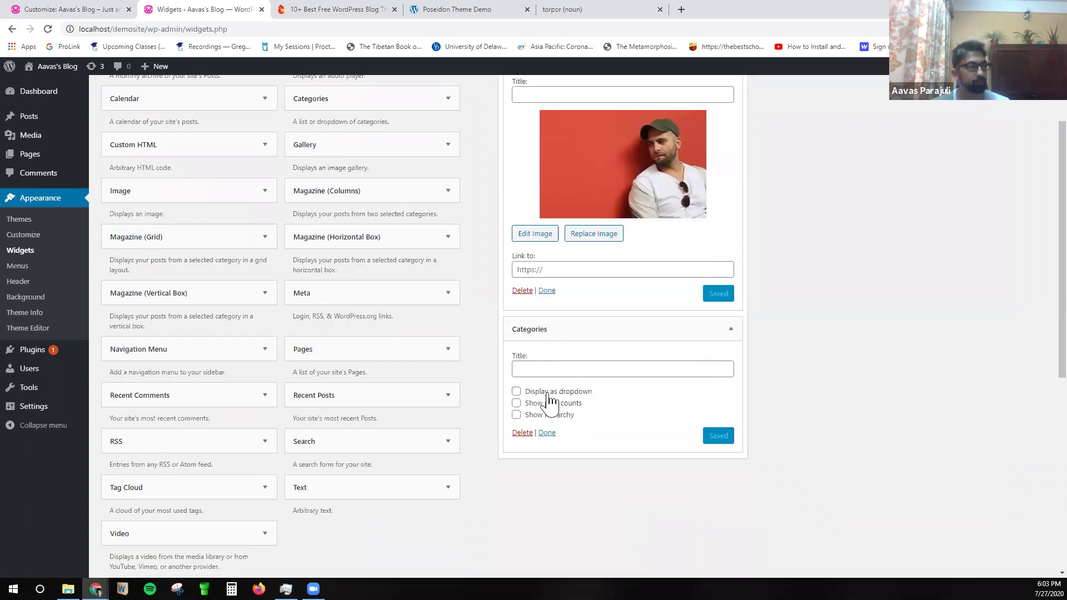
left_click(547, 433)
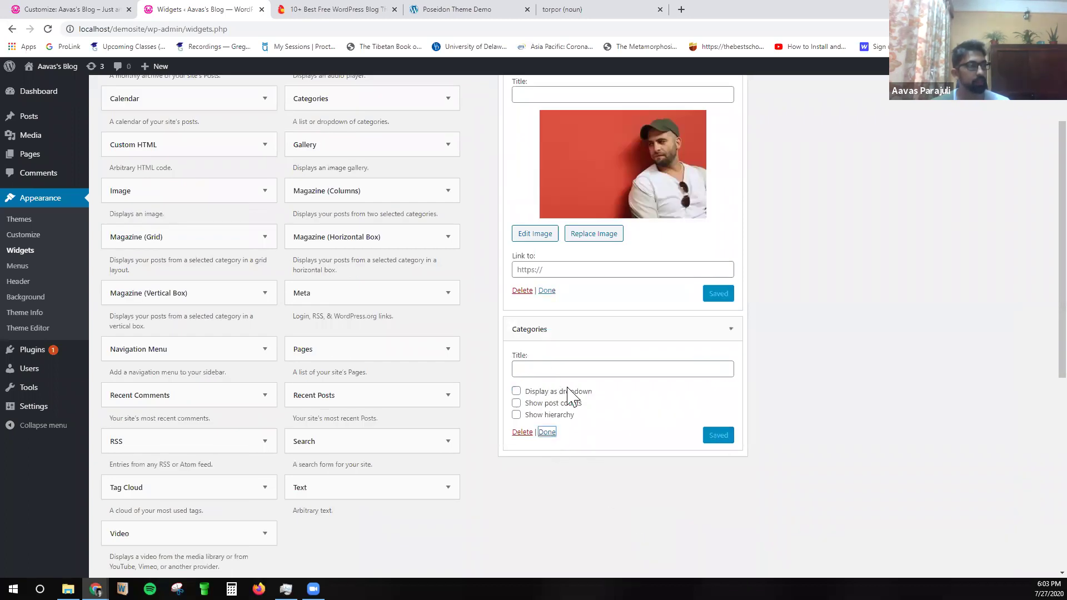
scroll(520, 222, "up", 2)
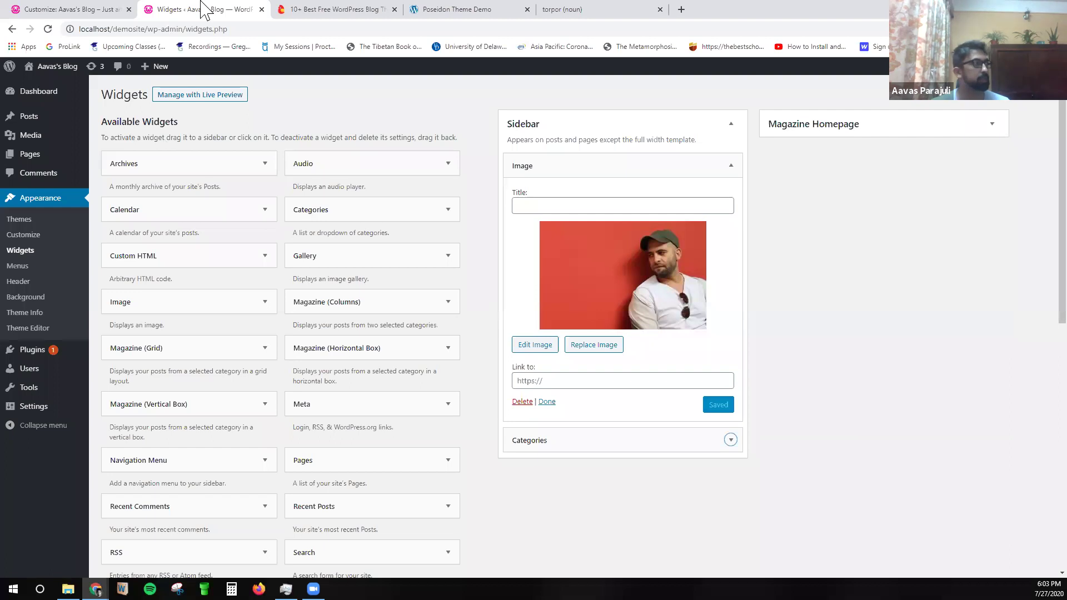
Open the blog's front page in a new browser tab to check the added widgets.
mouse_move(42, 83)
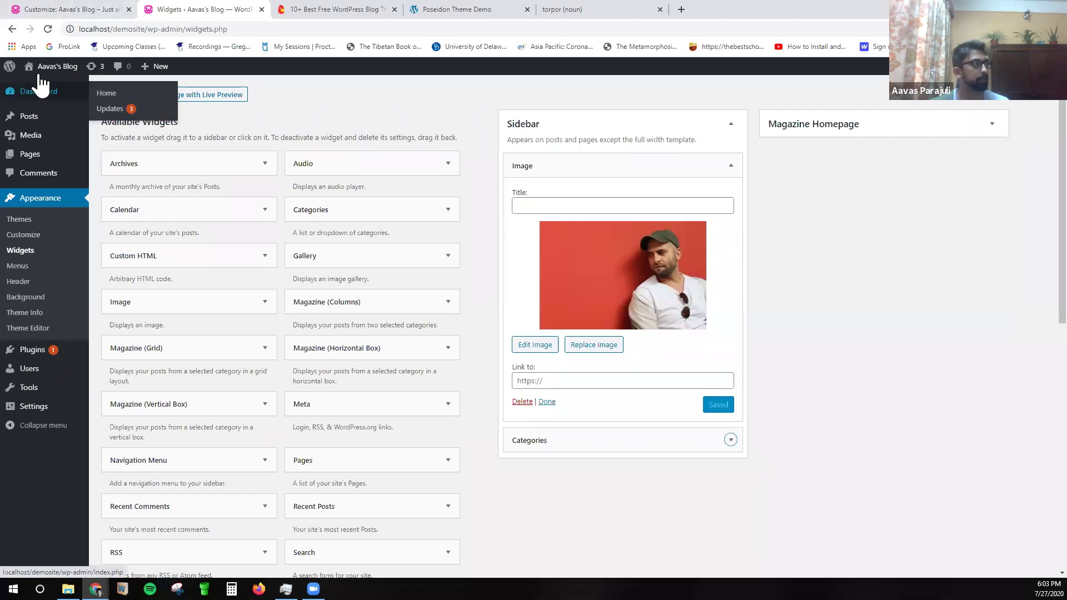
middle_click(56, 66)
left_click(310, 9)
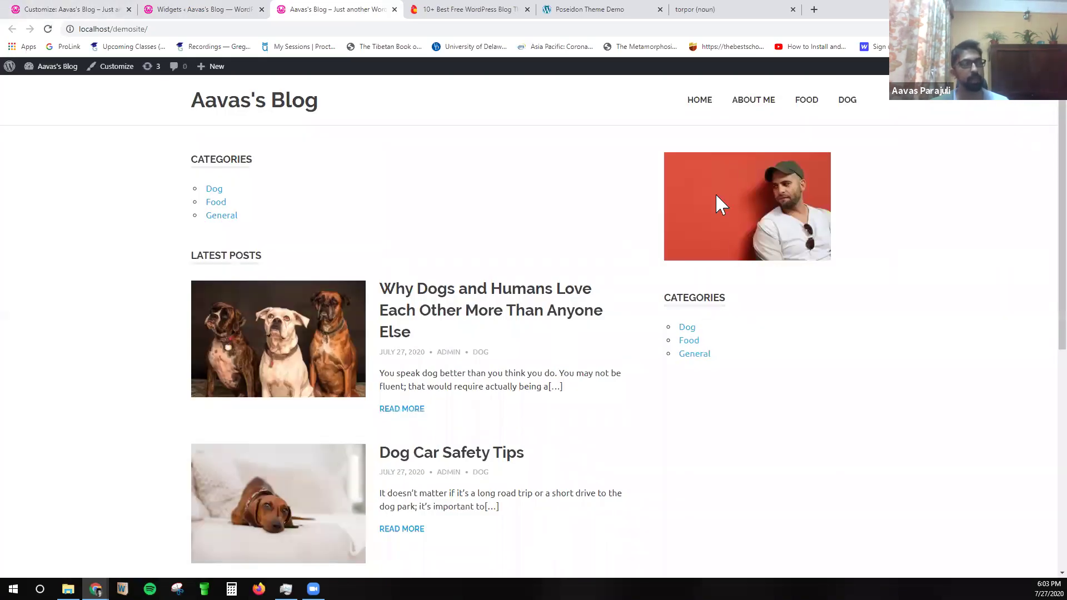
Look over the front page's magazine area, post list and sidebar widgets.
scroll(487, 400, "down", 3)
scroll(486, 401, "up", 3)
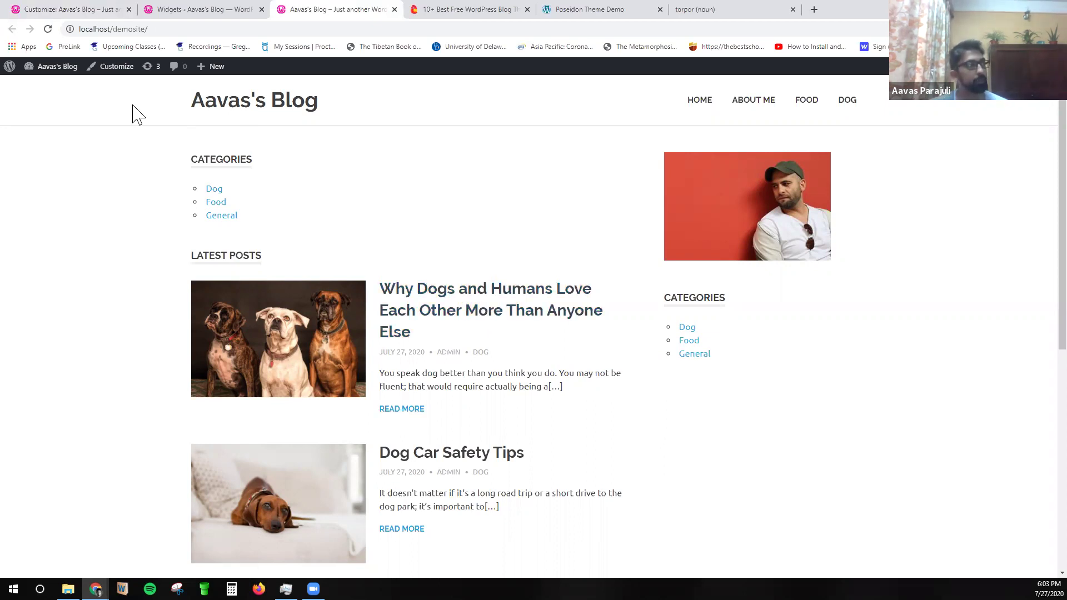
Return to the Customizer, stay on it despite the unsaved changes, and publish the pending Magazine Homepage widget changes.
left_click(100, 9)
left_click(12, 76)
left_click(630, 104)
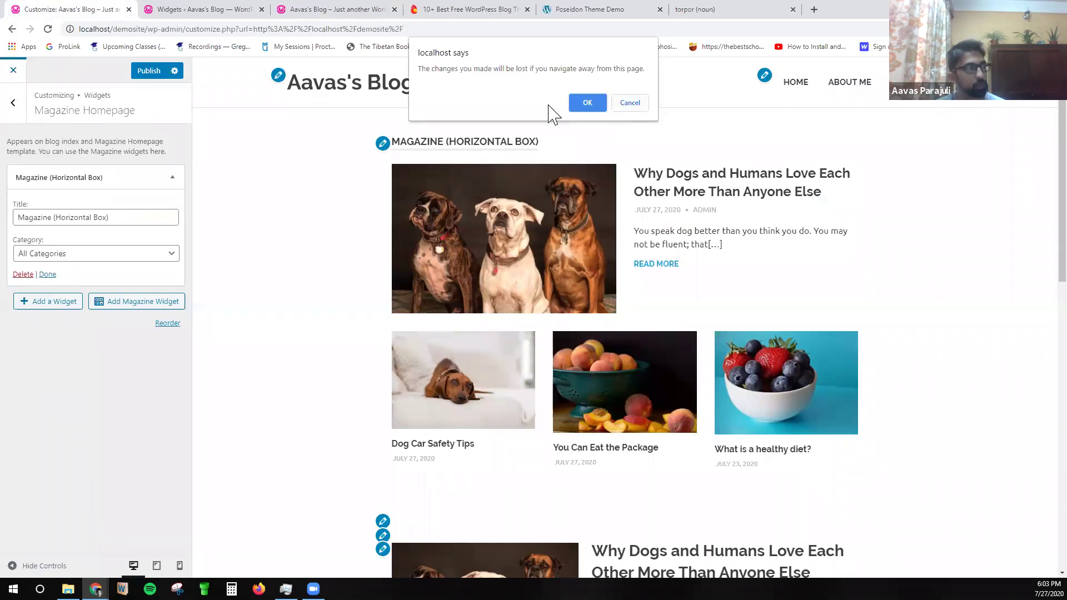
left_click(17, 114)
left_click(149, 72)
On the Widgets page, delete the Image and Categories widgets from the Sidebar and the Gallery and Categories widgets from Magazine Homepage.
left_click(190, 11)
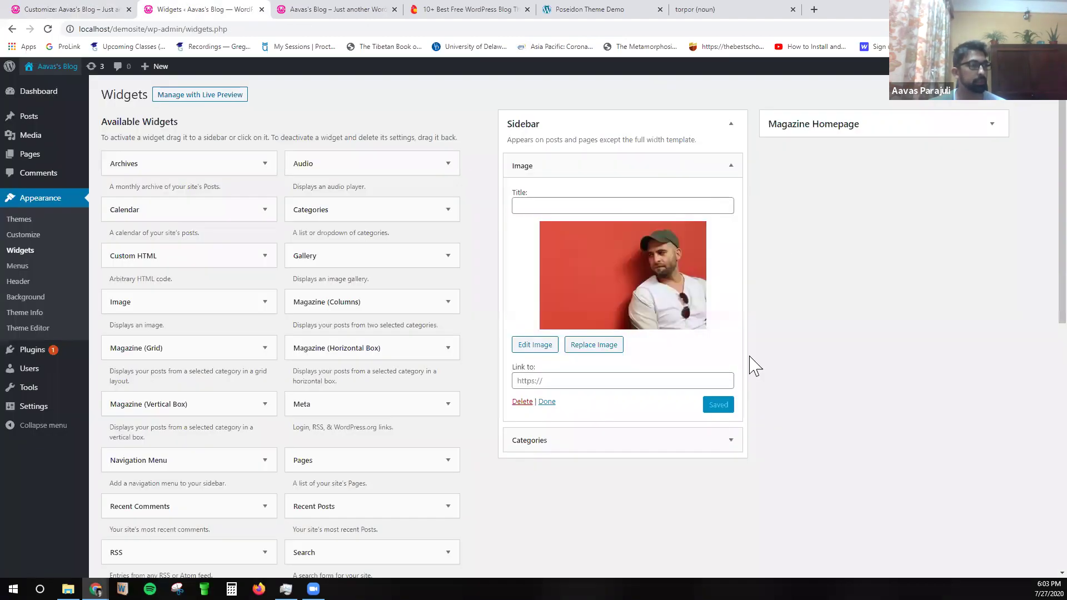
left_click(522, 402)
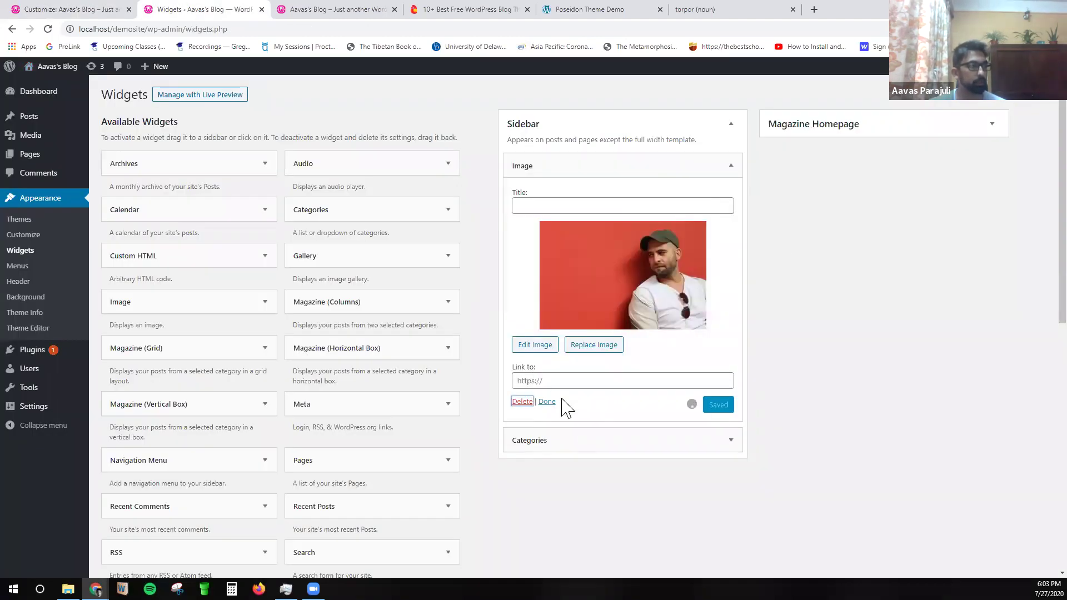
left_click(586, 172)
left_click(524, 271)
left_click(843, 136)
left_click(785, 267)
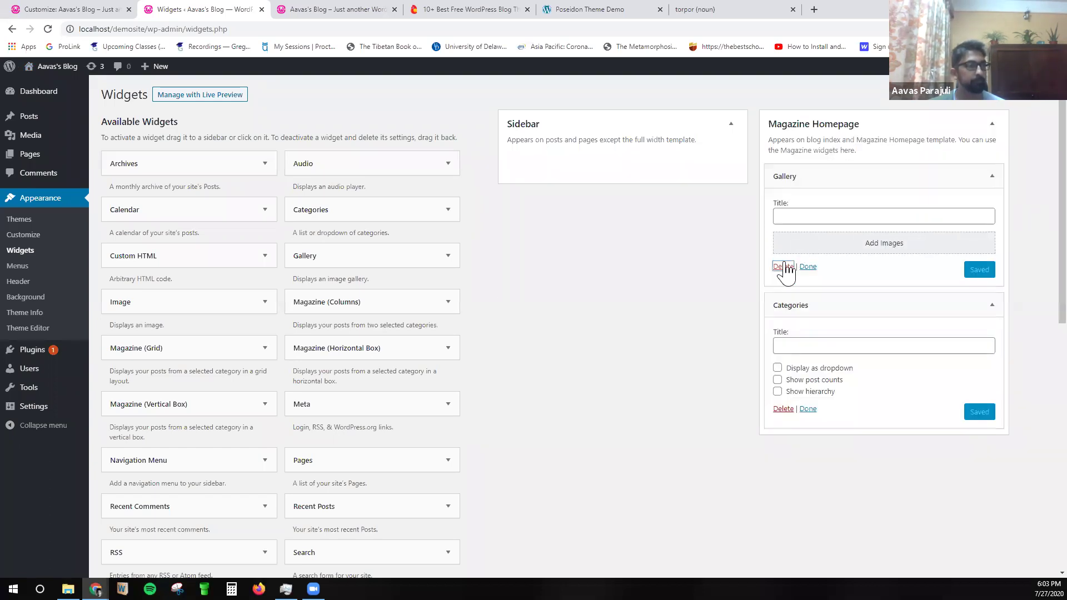
left_click(782, 281)
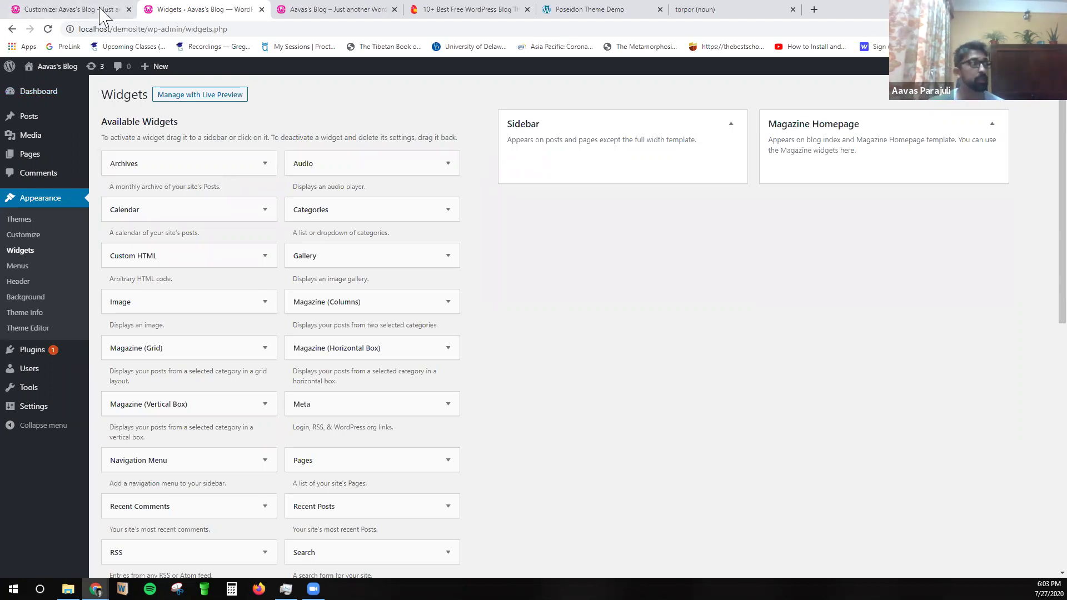
Open the blog's front page in a new browser tab and close the Widgets page.
left_click(72, 10)
left_click(184, 9)
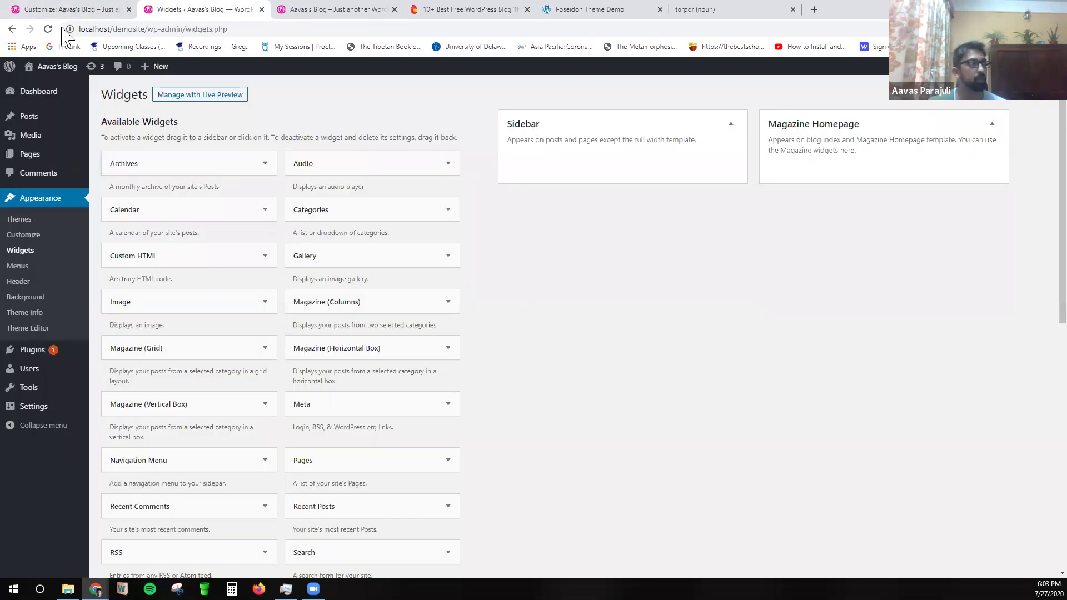
middle_click(41, 80)
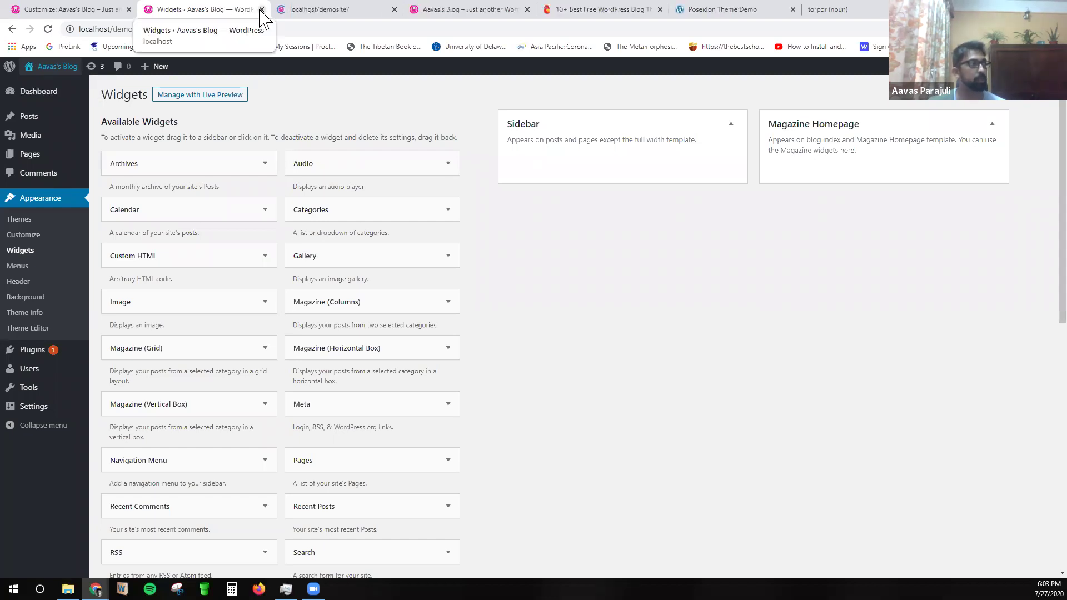
left_click(261, 9)
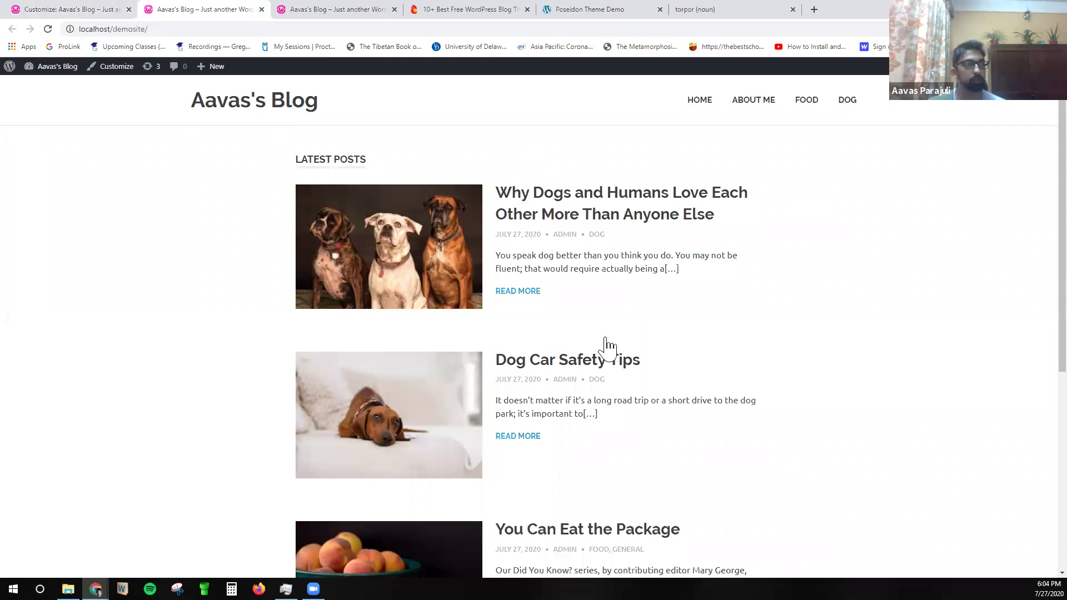
Examine the front page's layout and post list without widgets, reloading the page through the site title.
scroll(667, 389, "down", 4)
scroll(751, 389, "up", 5)
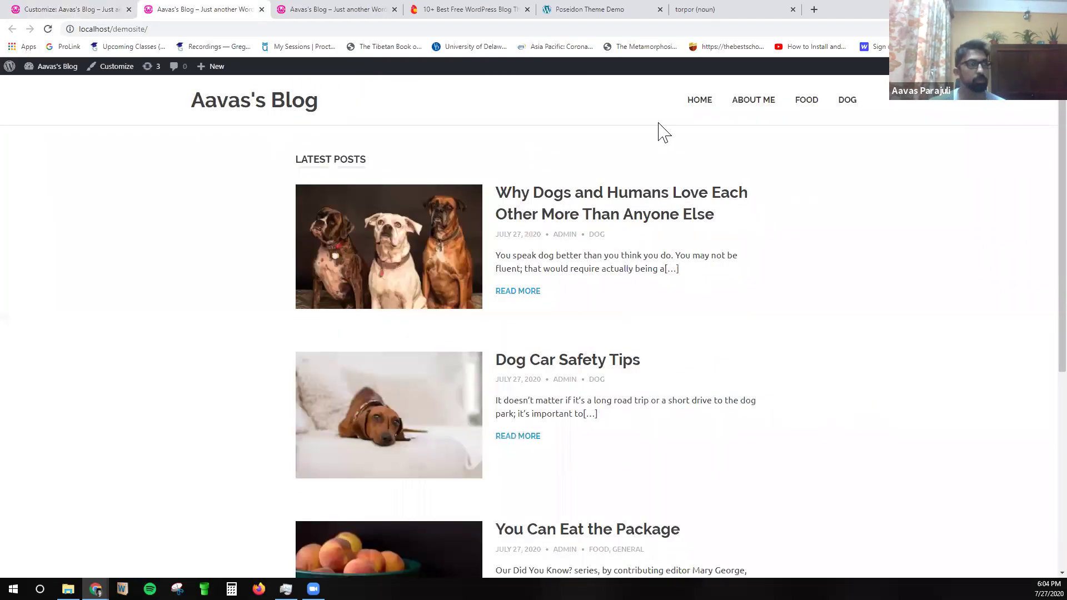
left_click(301, 112)
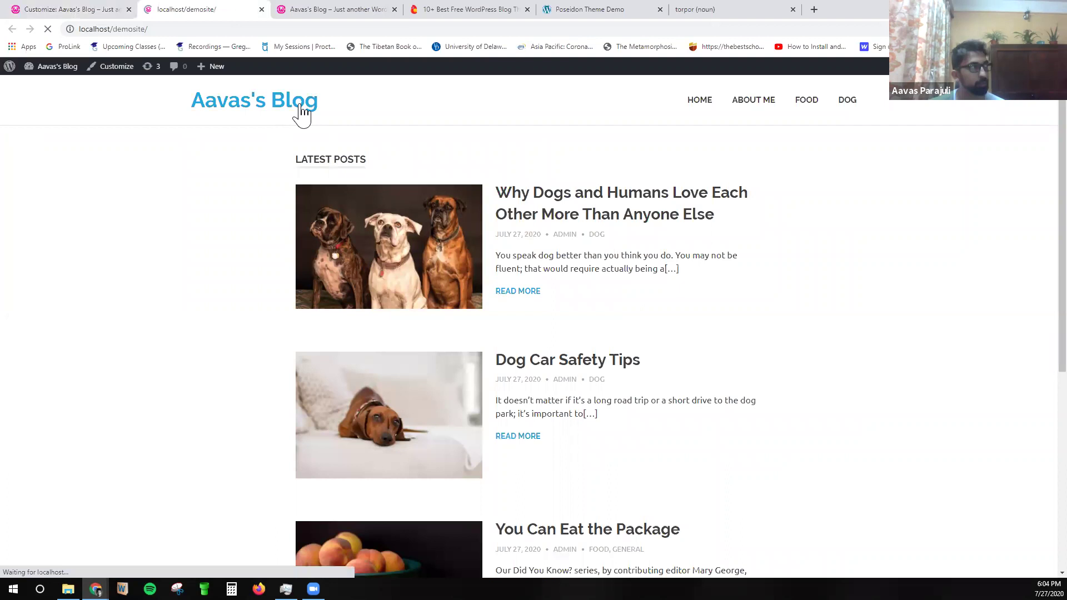
scroll(767, 405, "down", 6)
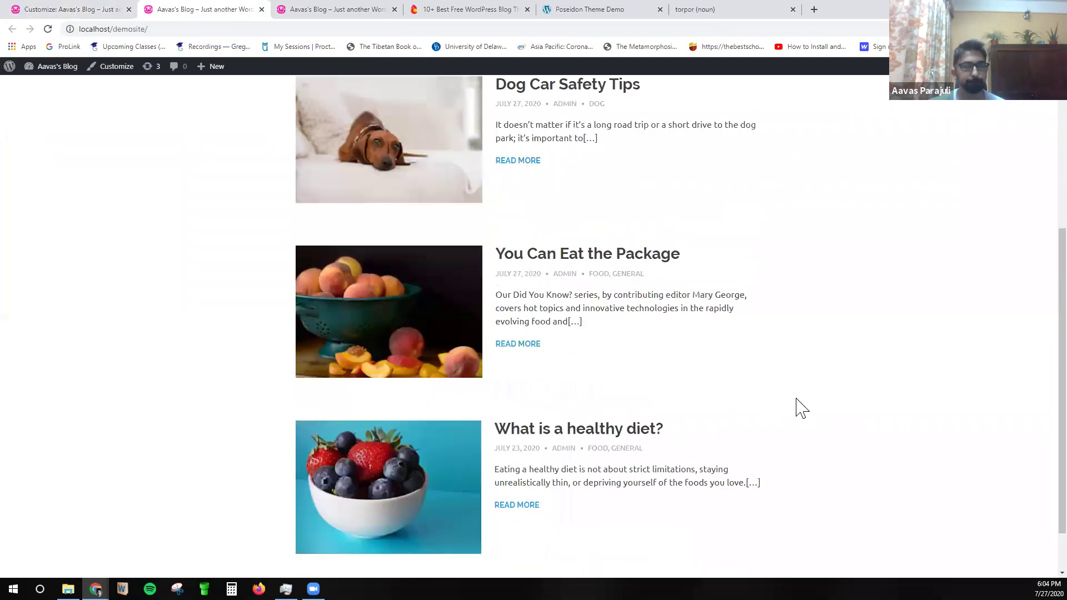
scroll(802, 422, "up", 6)
scroll(804, 427, "up", 1)
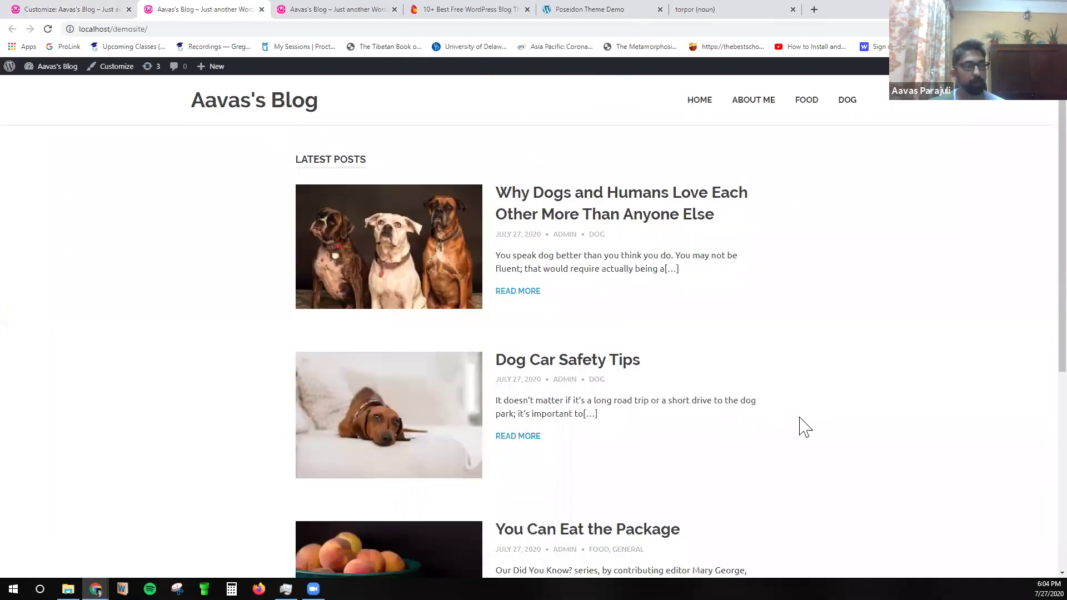